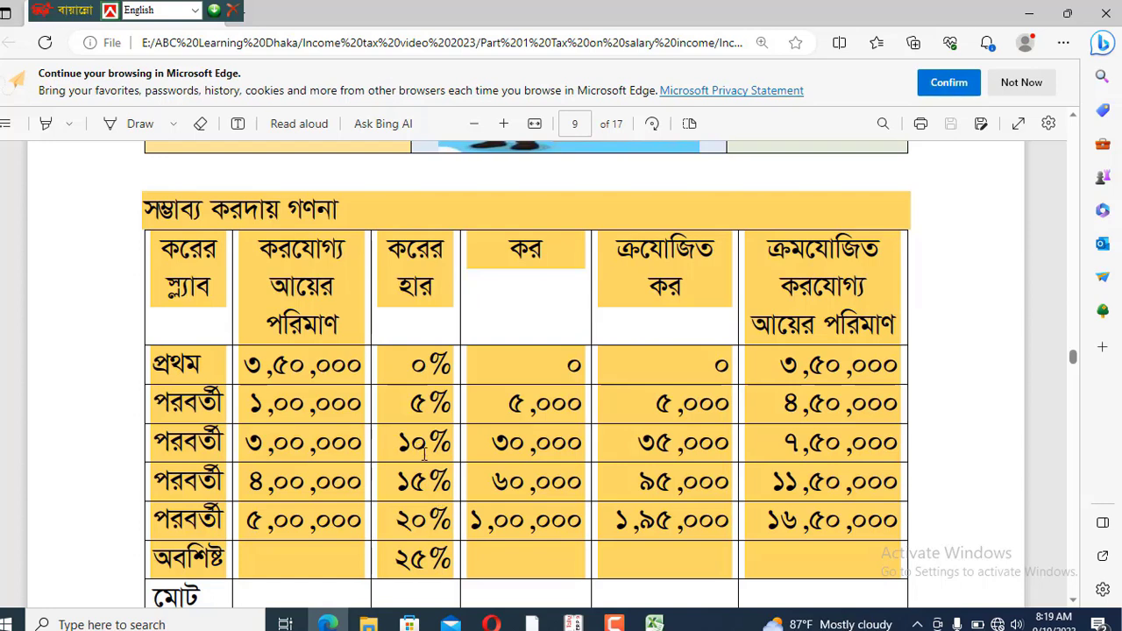
Review the income tax slab table, covering the slab amounts, rates and cumulative tax, through to its total row
scroll(441, 500, "down", 1)
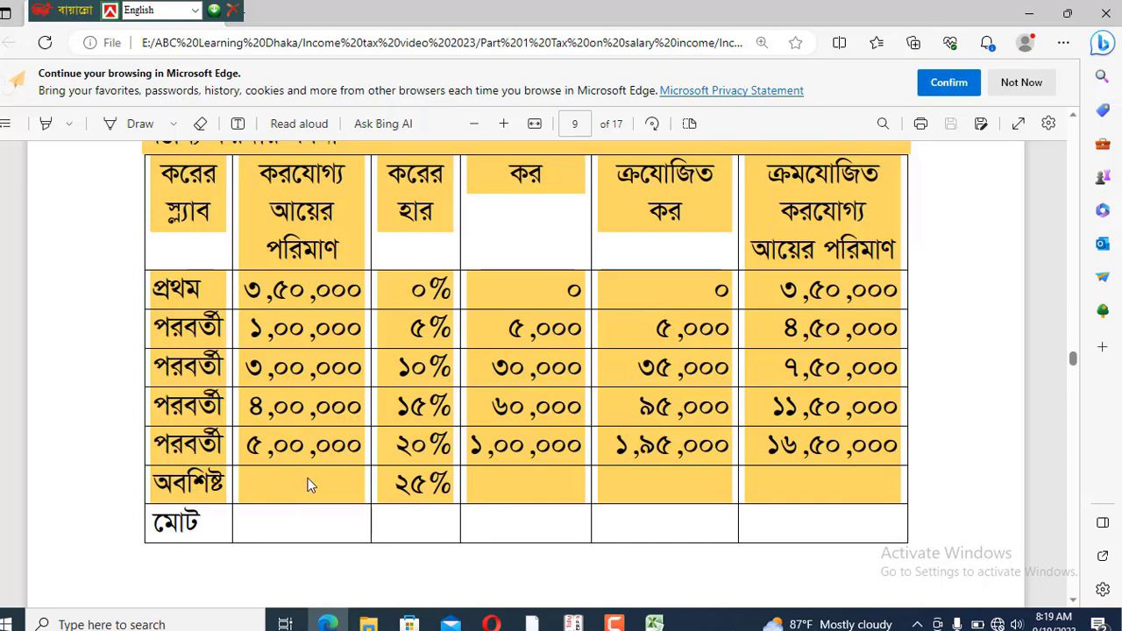
scroll(308, 478, "down", 1)
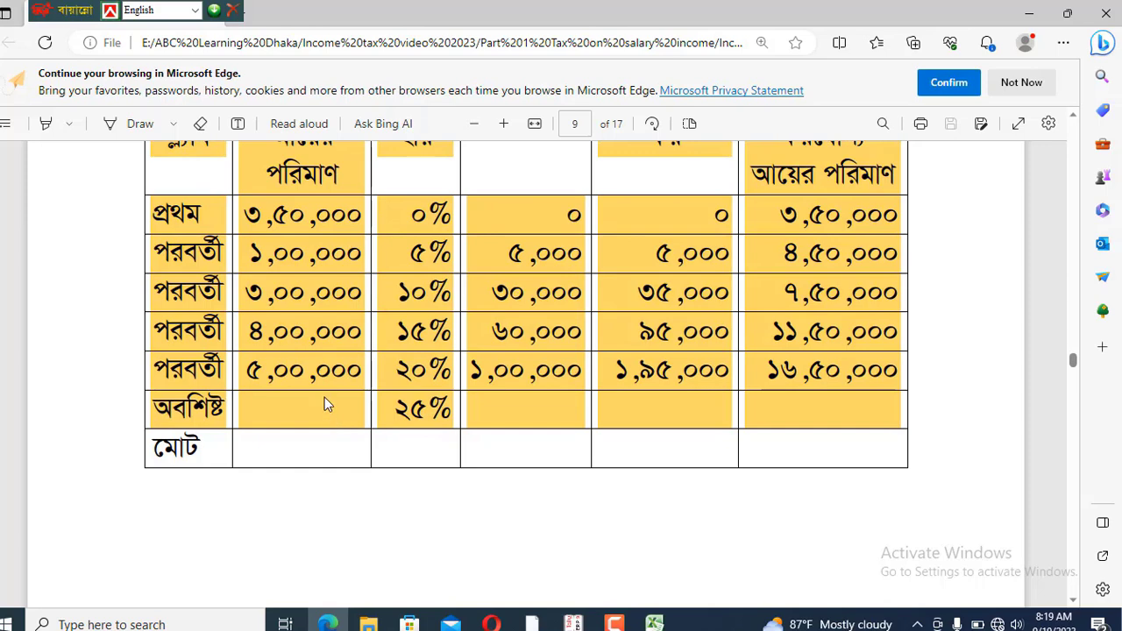
scroll(324, 401, "down", 5)
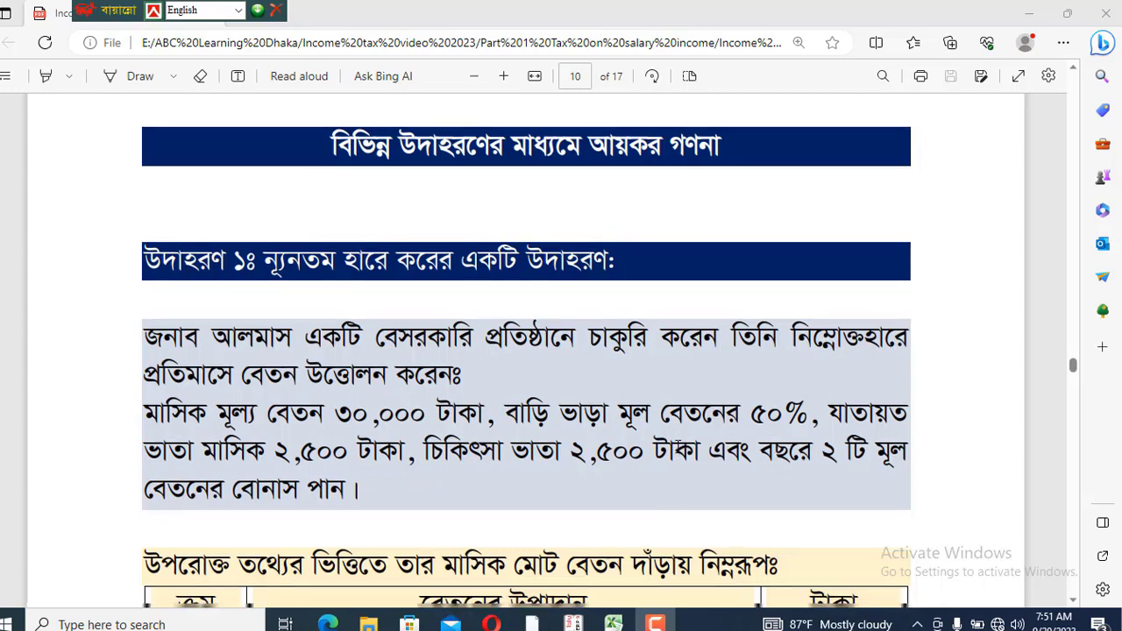
Read Example 1 on minimum tax, including the salary description and the monthly table of salary components
scroll(683, 474, "down", 1)
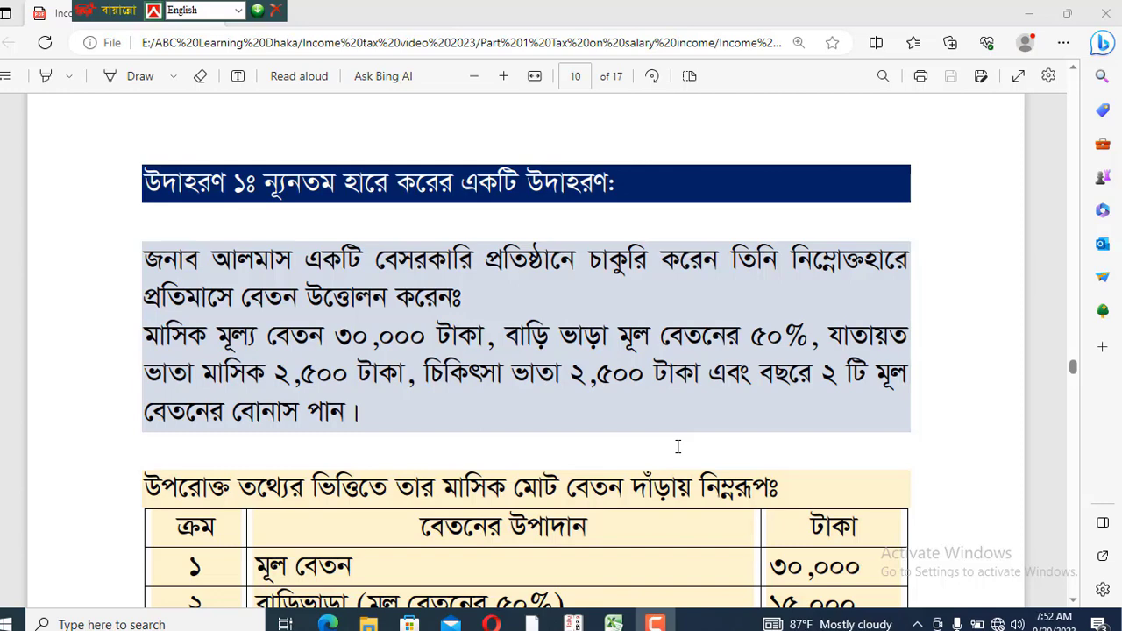
scroll(678, 449, "down", 2)
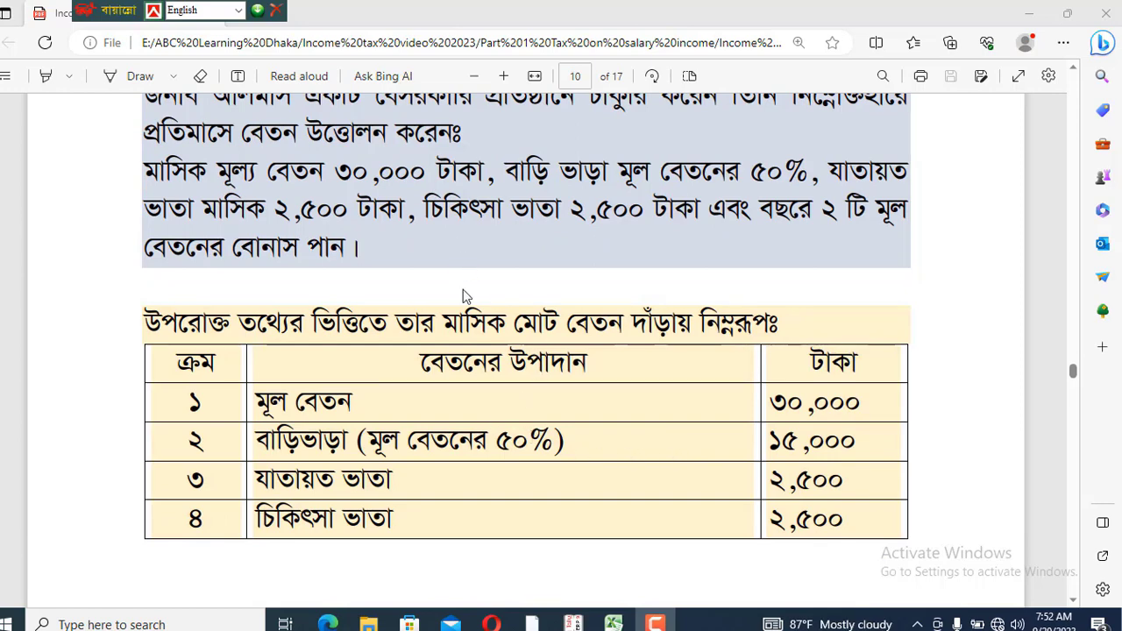
scroll(464, 307, "up", 1)
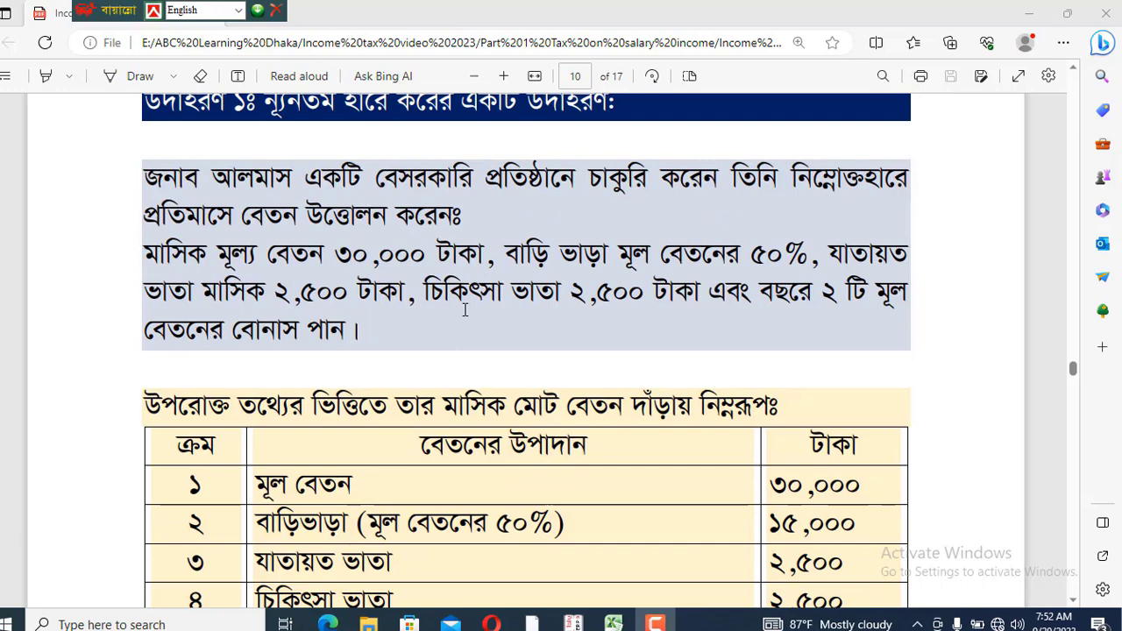
scroll(488, 513, "down", 2)
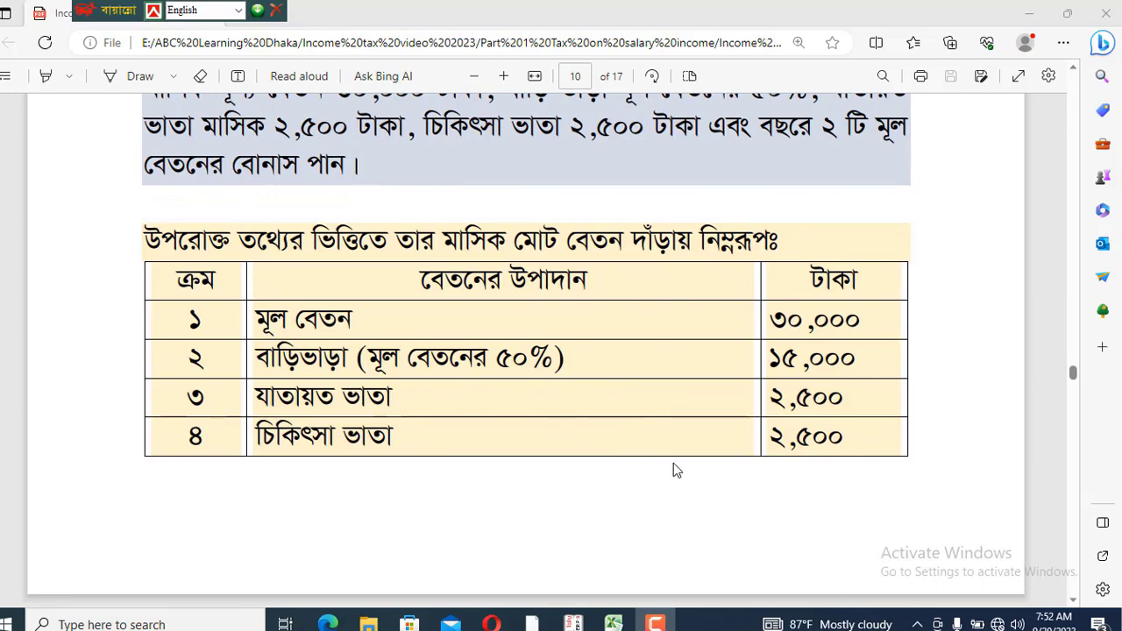
scroll(673, 465, "down", 1)
scroll(675, 469, "down", 2)
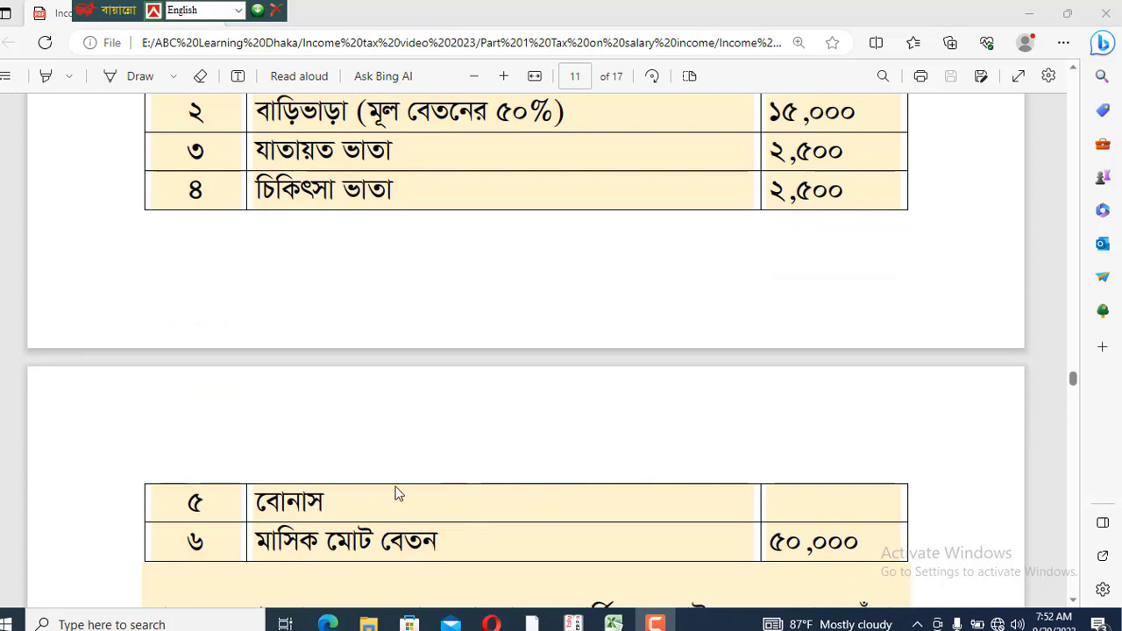
Read Example 1's monthly total salary, the annual income calculation with two bonuses, and the taxable income note
scroll(810, 530, "down", 1)
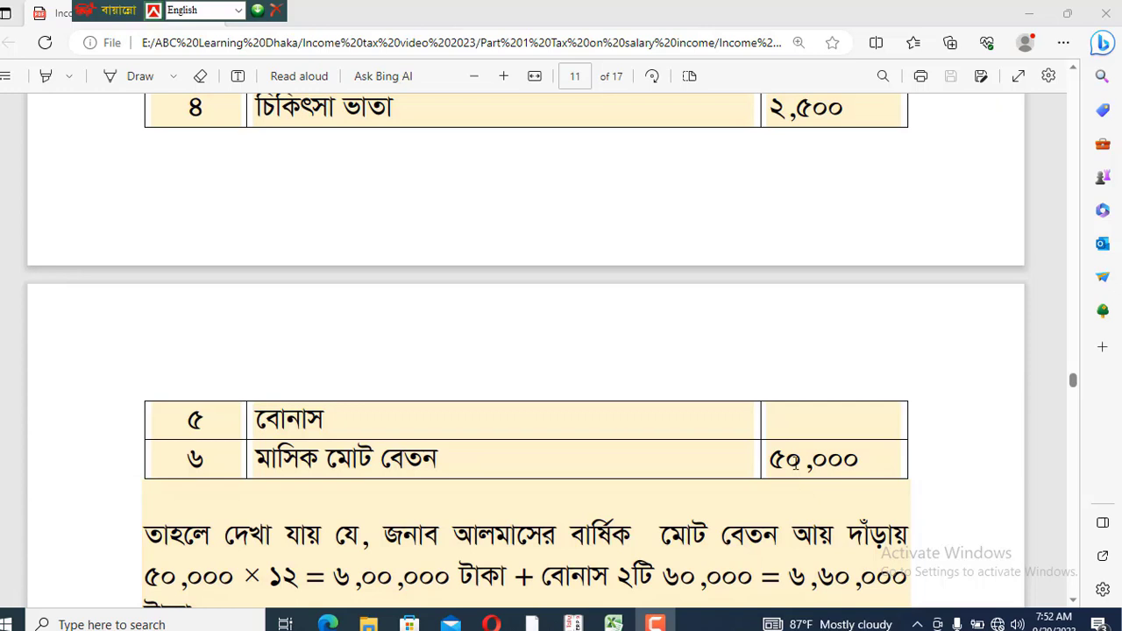
scroll(359, 569, "down", 1)
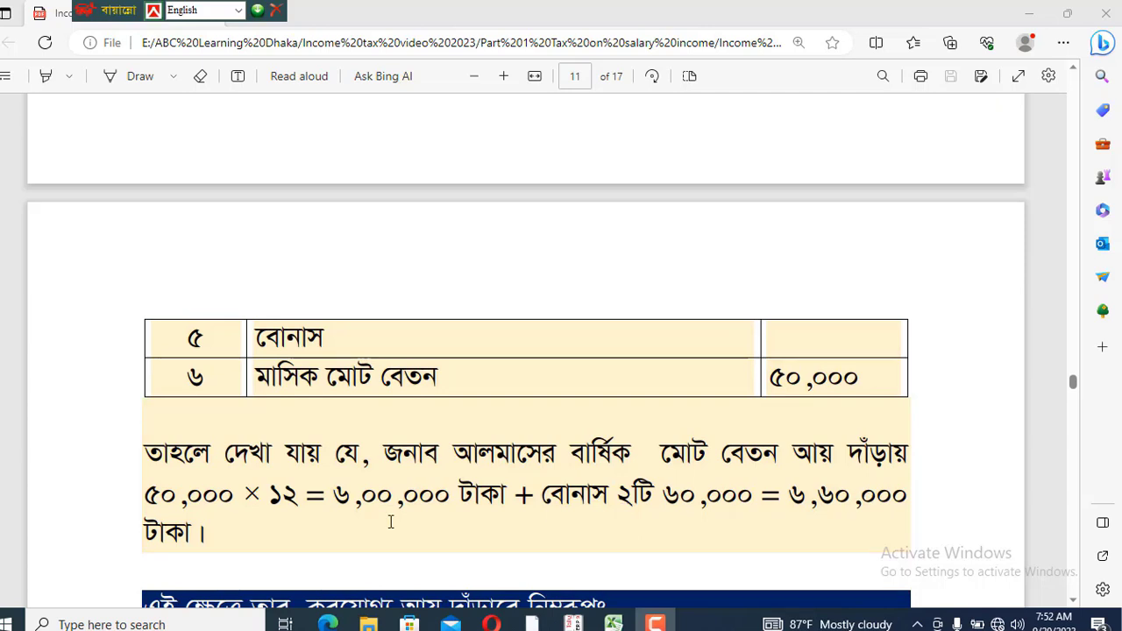
scroll(391, 522, "down", 1)
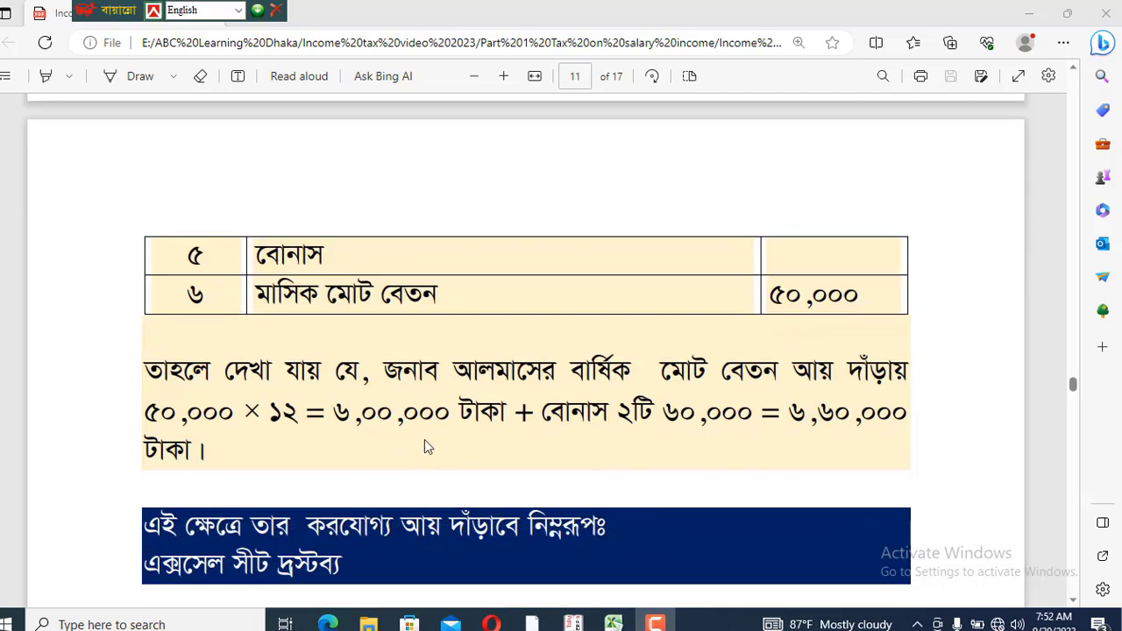
scroll(425, 443, "down", 1)
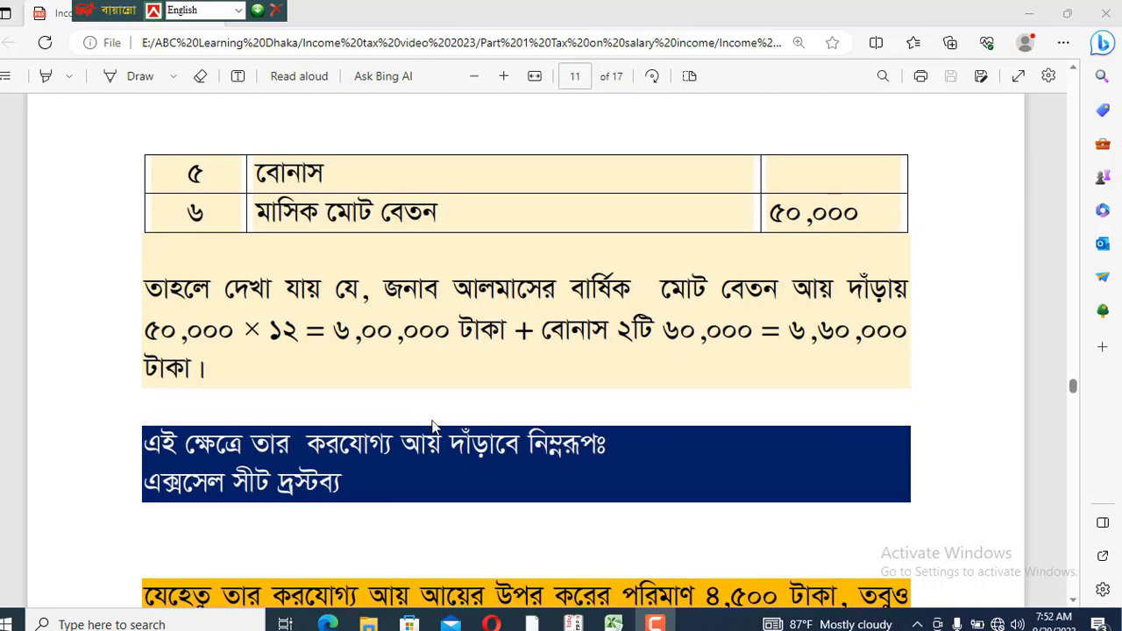
Switch to the Salary tax calculation workbook in Excel and view the first Income From Employment table on the example 1 sheet
mouse_move(614, 619)
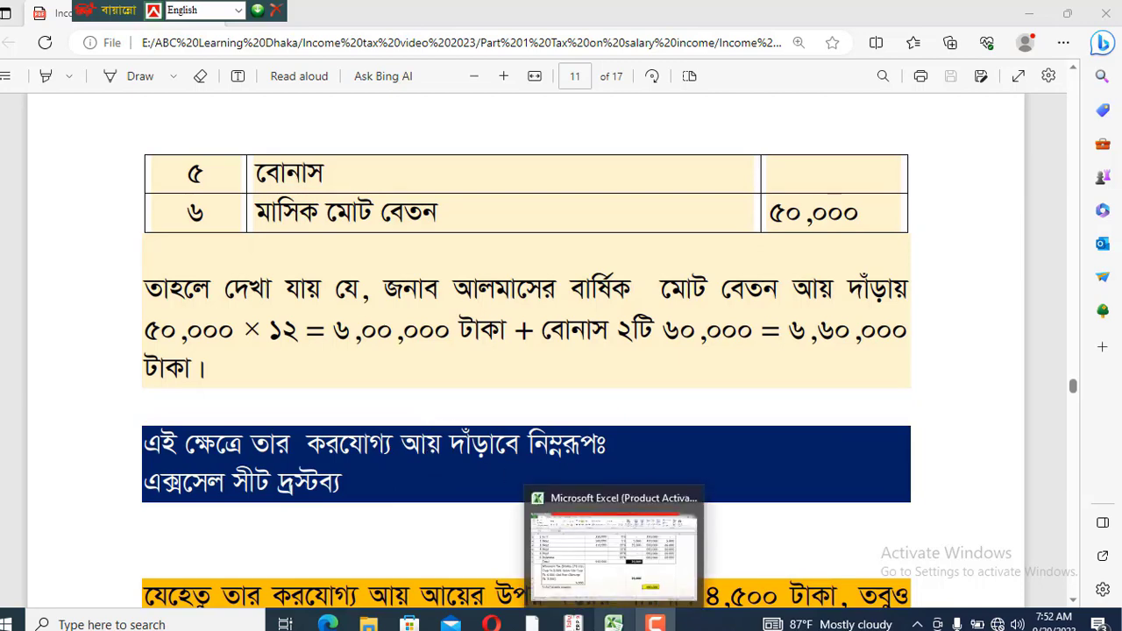
left_click(596, 557)
scroll(227, 531, "up", 5)
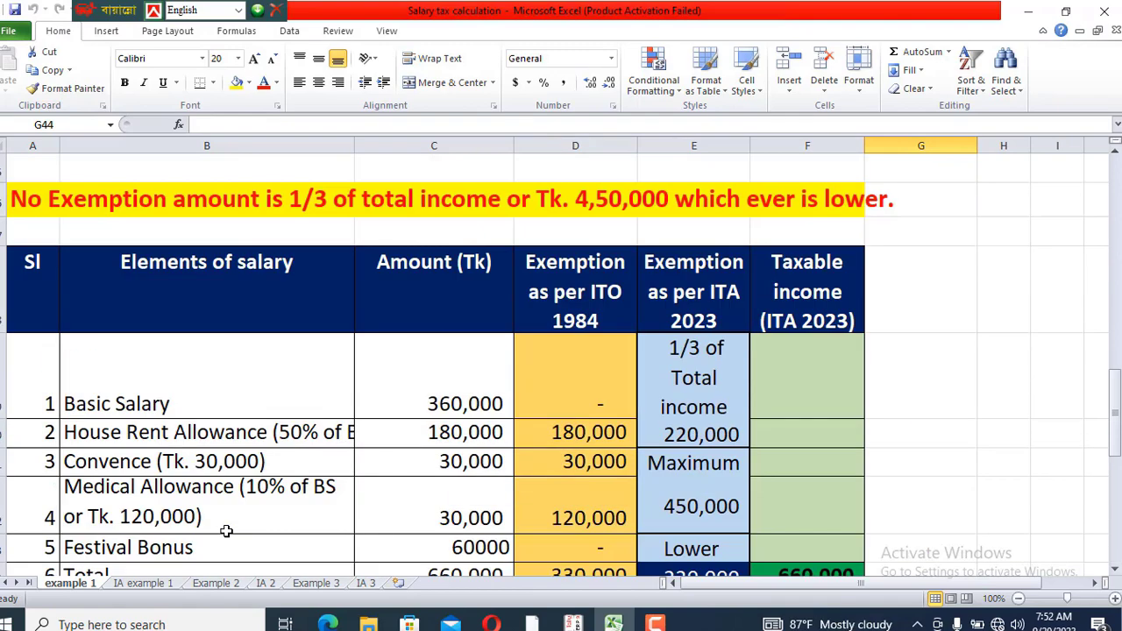
scroll(227, 530, "up", 15)
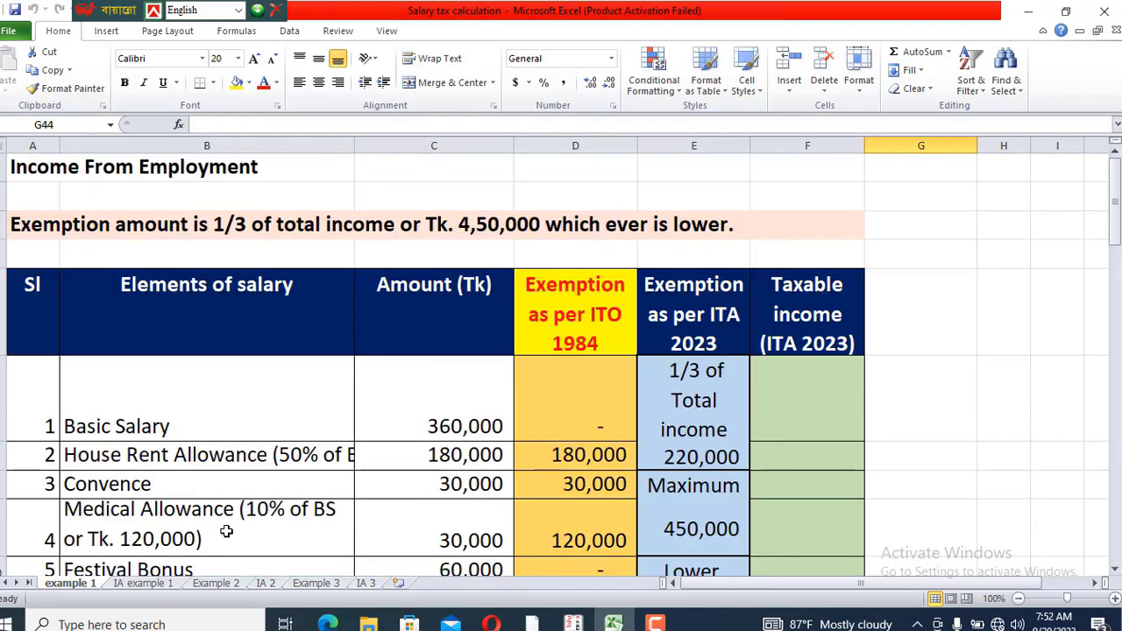
Inspect the Basic Salary row: its annual amount formula, the ITO 1984 and ITA 2023 exemption cells, and the taxable income cell
left_click(208, 405)
left_click(466, 419)
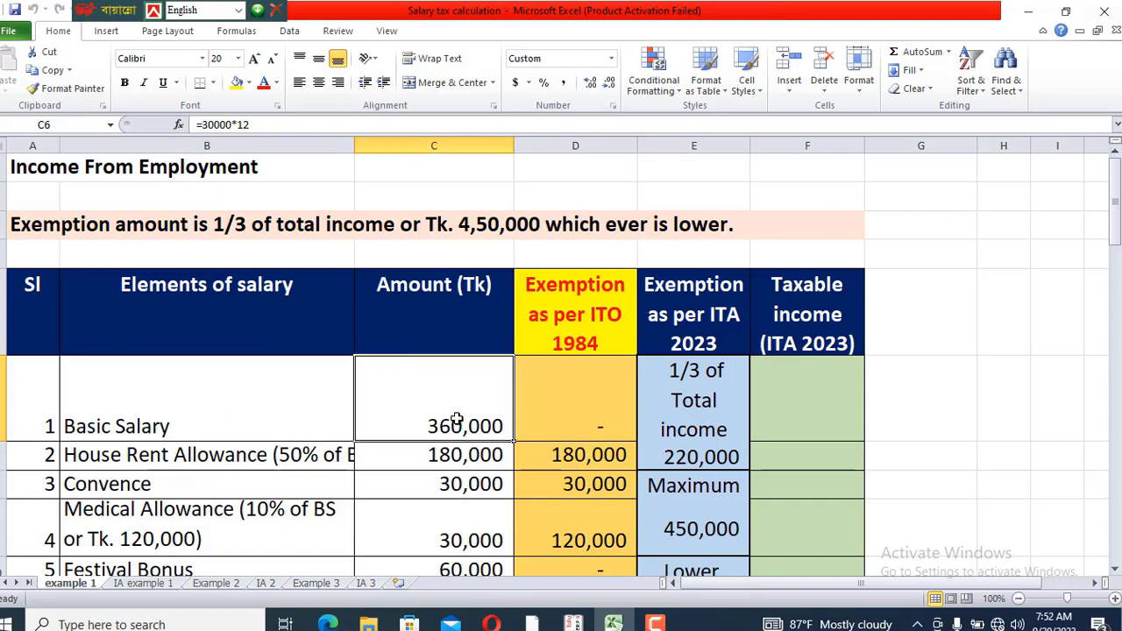
double_click(466, 418)
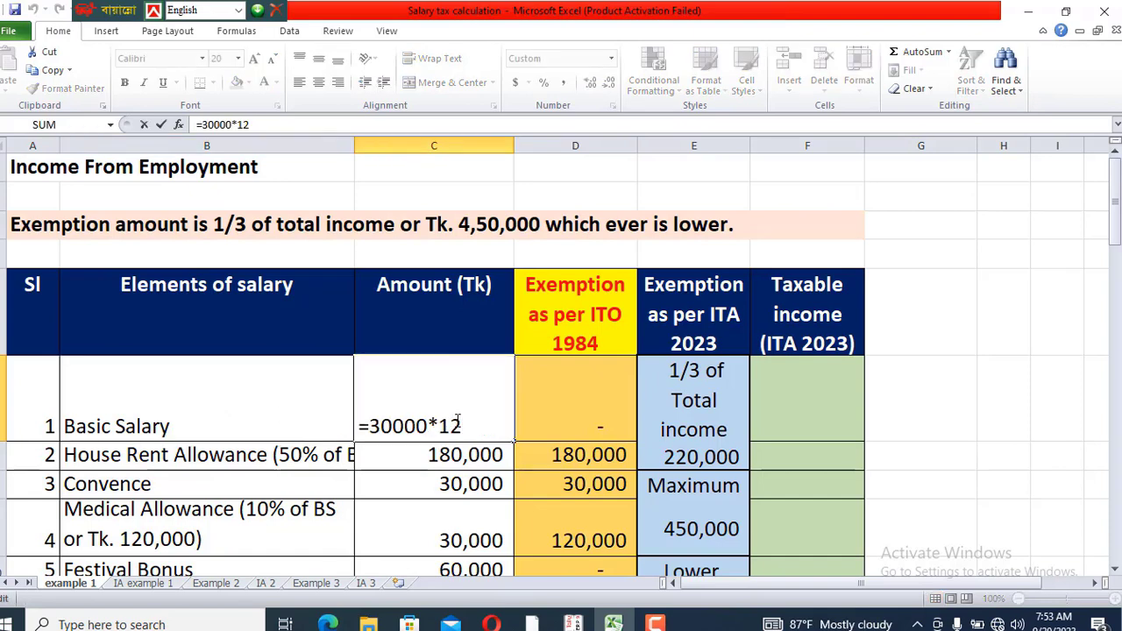
key("Return")
left_click(548, 413)
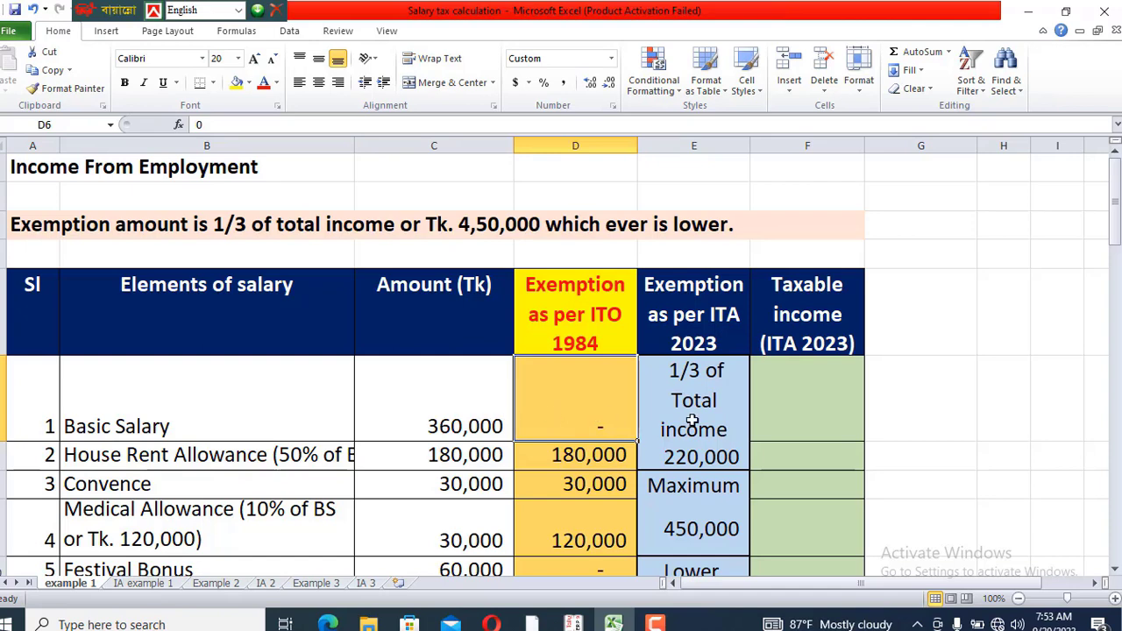
left_click(798, 405)
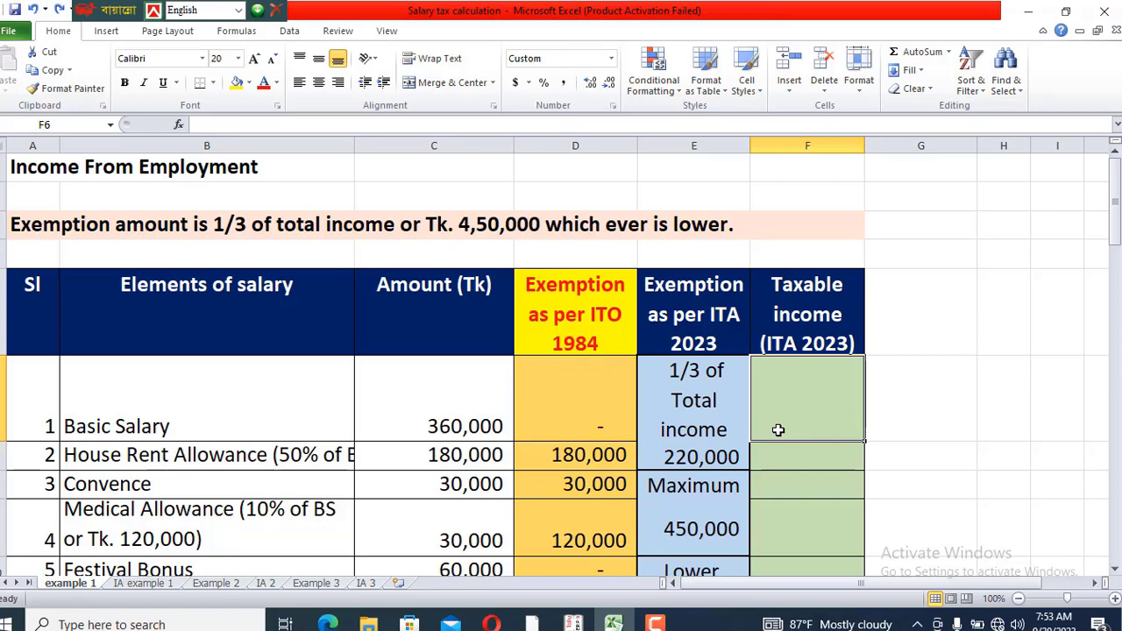
left_click(702, 399)
Check the monthly house rent allowance in the Income from salary PDF in Edge and return to the Excel workbook
key("alt+Tab")
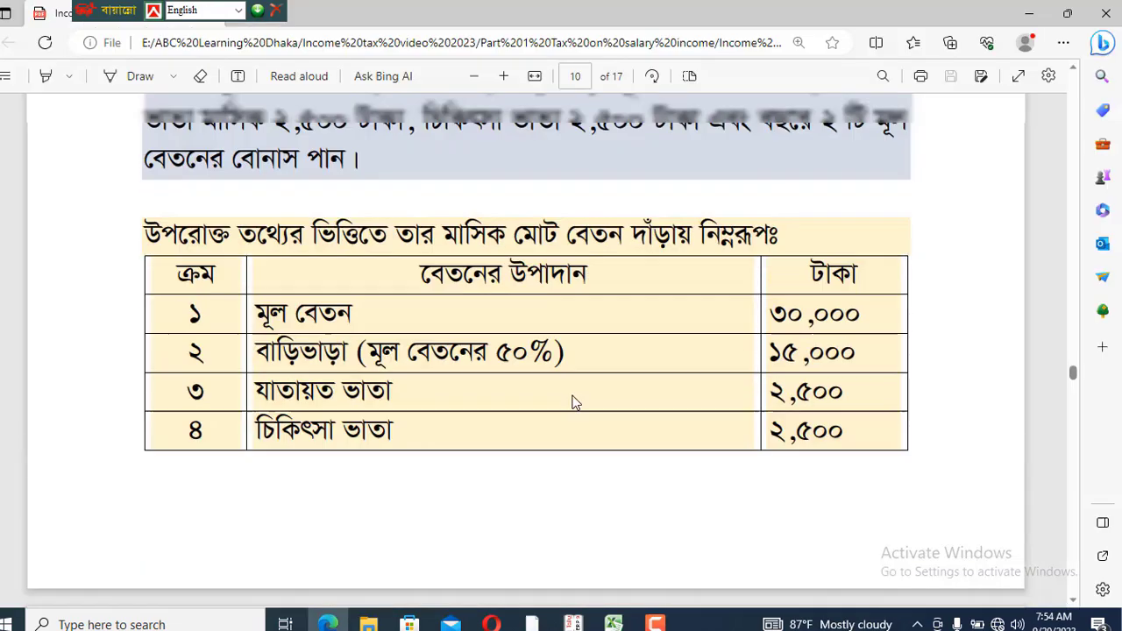
scroll(571, 401, "up", 1)
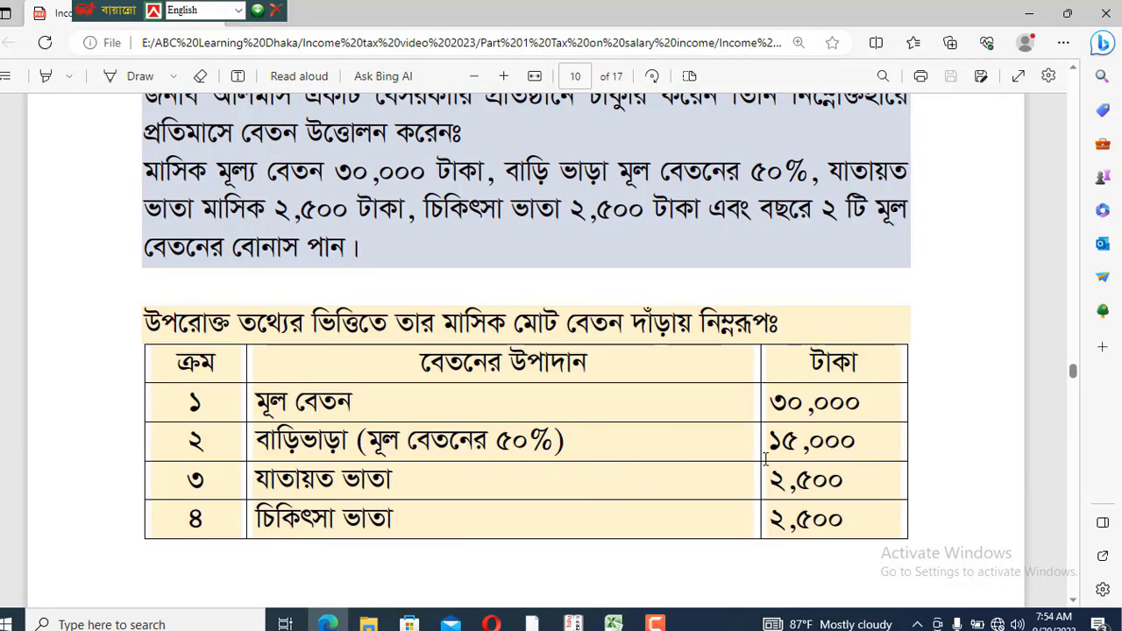
key("alt+Tab")
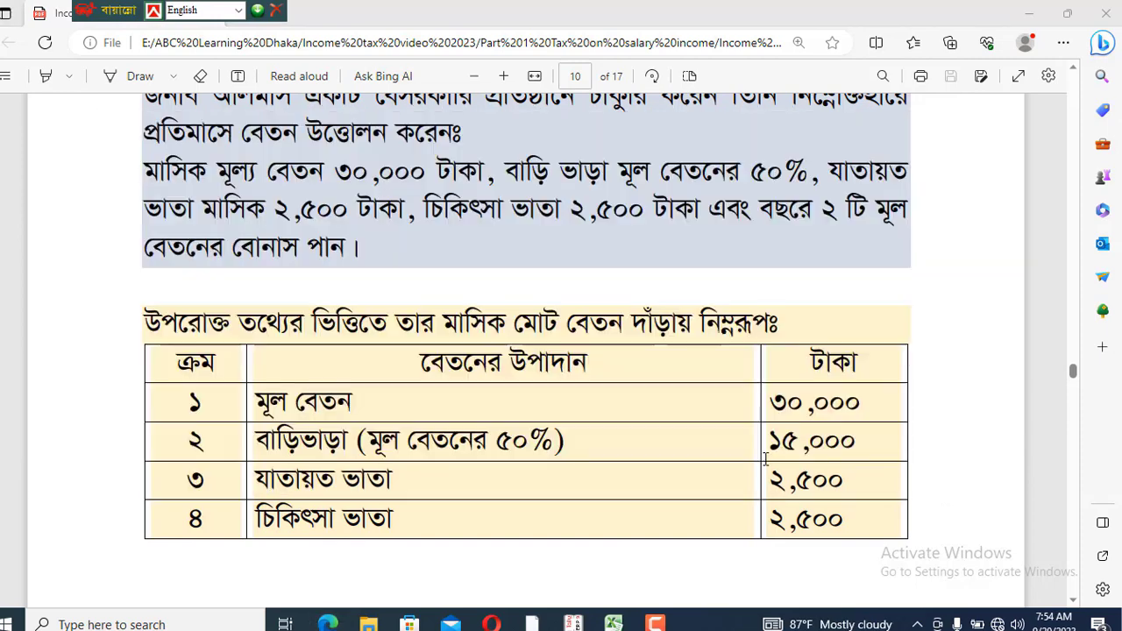
key("alt+Tab")
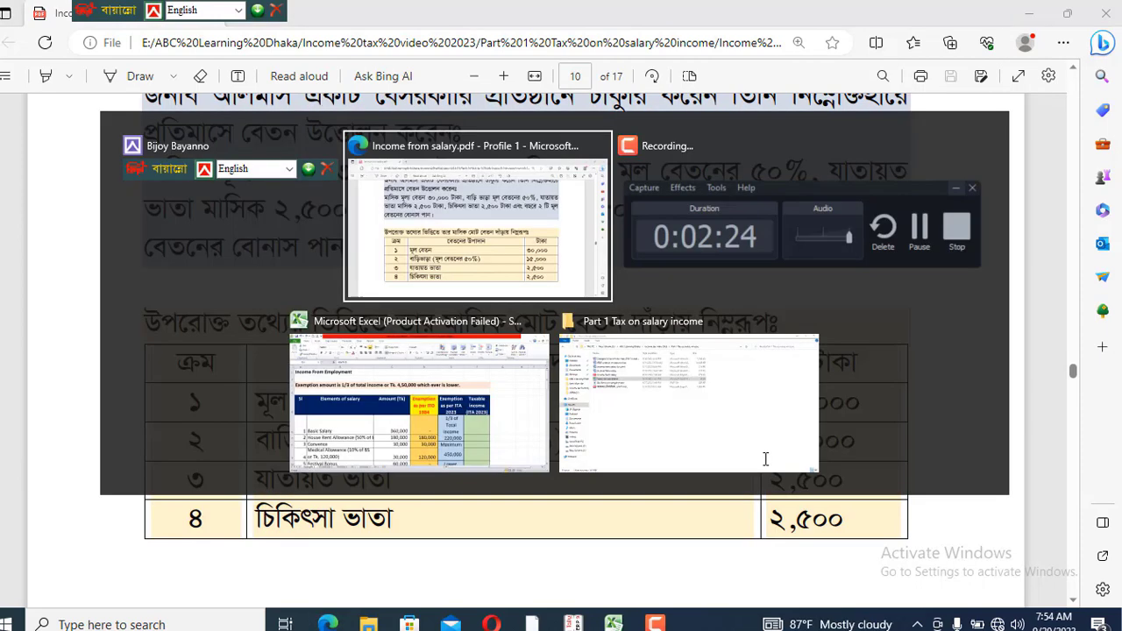
key("alt+Tab")
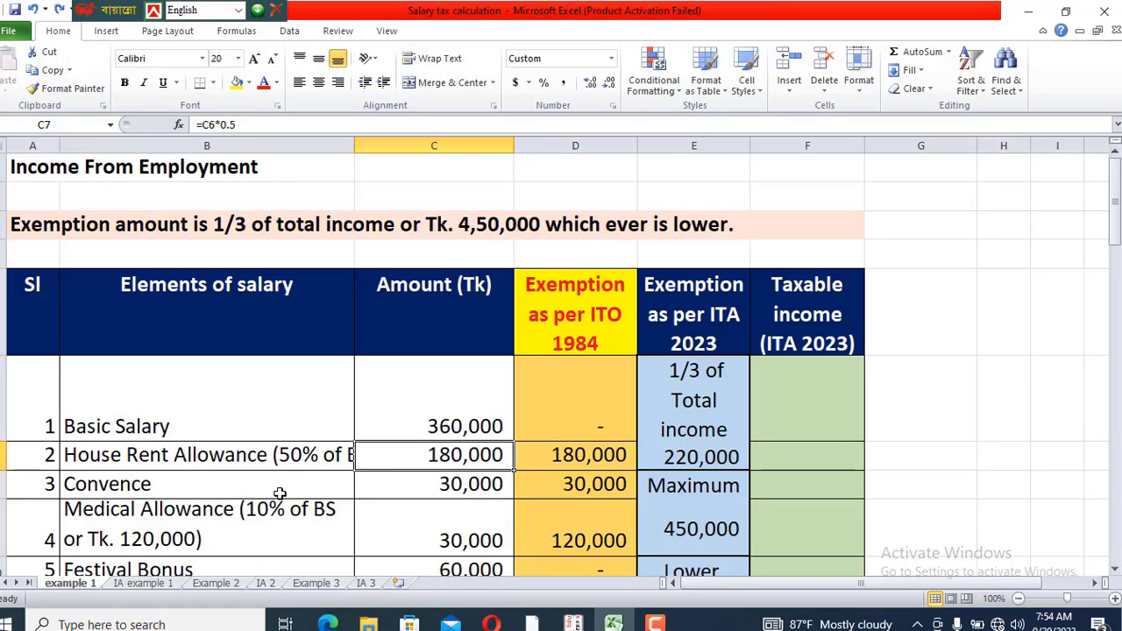
Inspect the House Rent Allowance row, checking its annual amount and the formula behind its ITO 1984 exemption
left_click(277, 462)
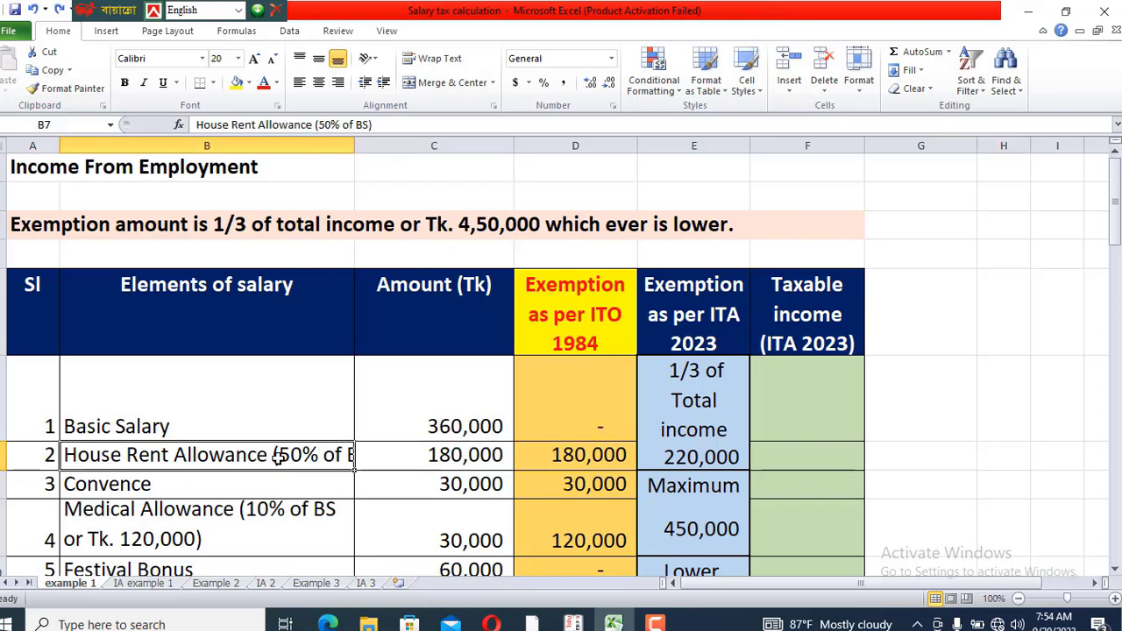
left_click(572, 453)
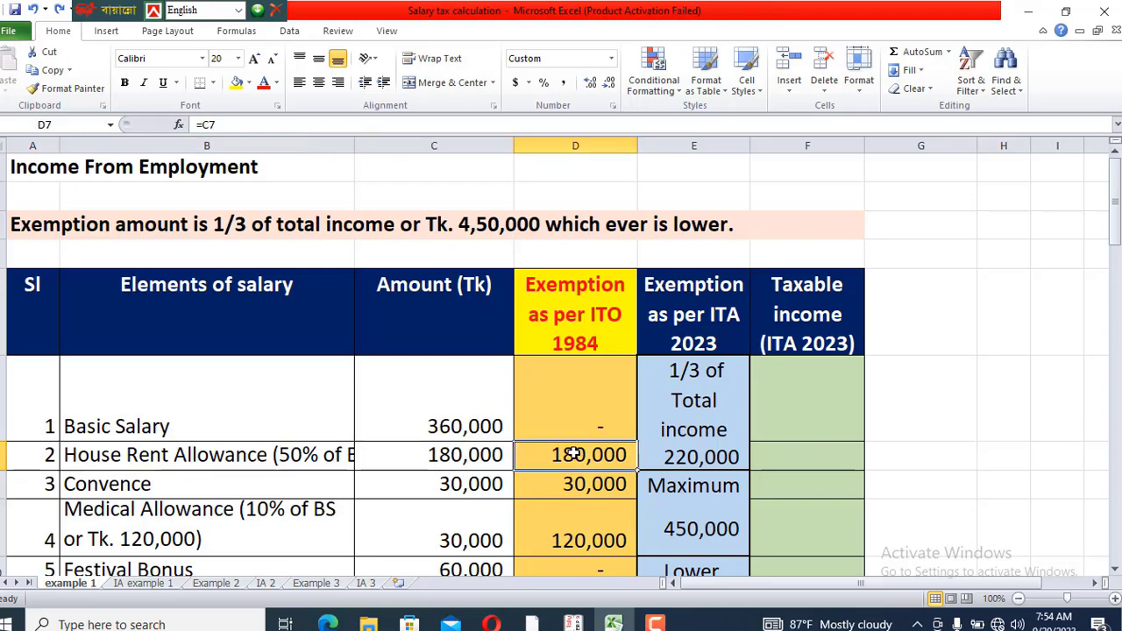
double_click(572, 453)
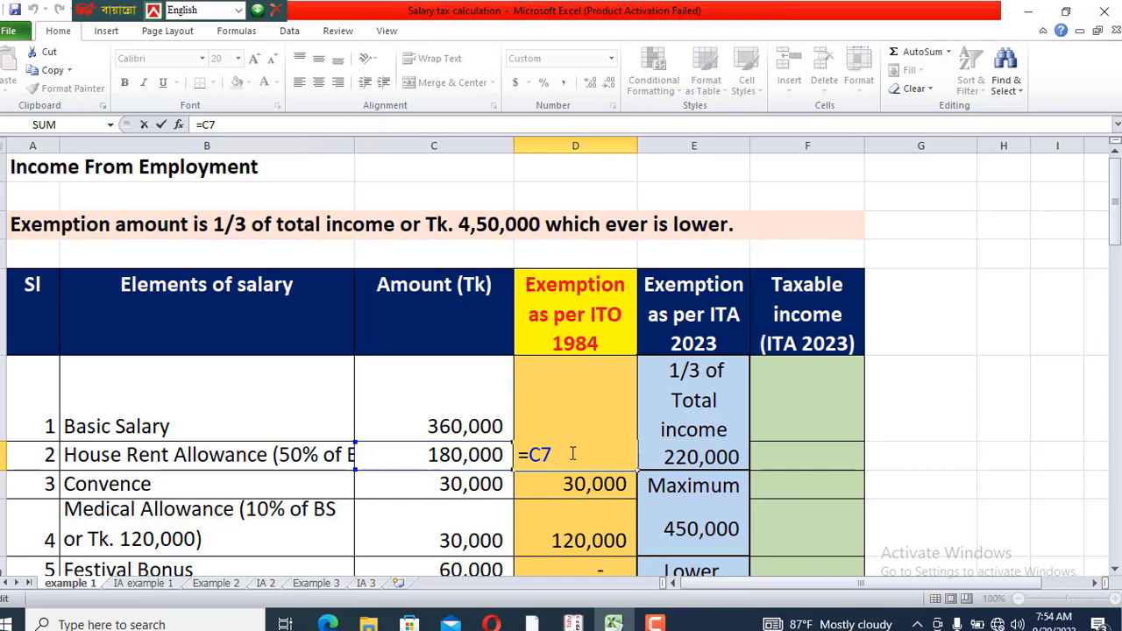
key("Return")
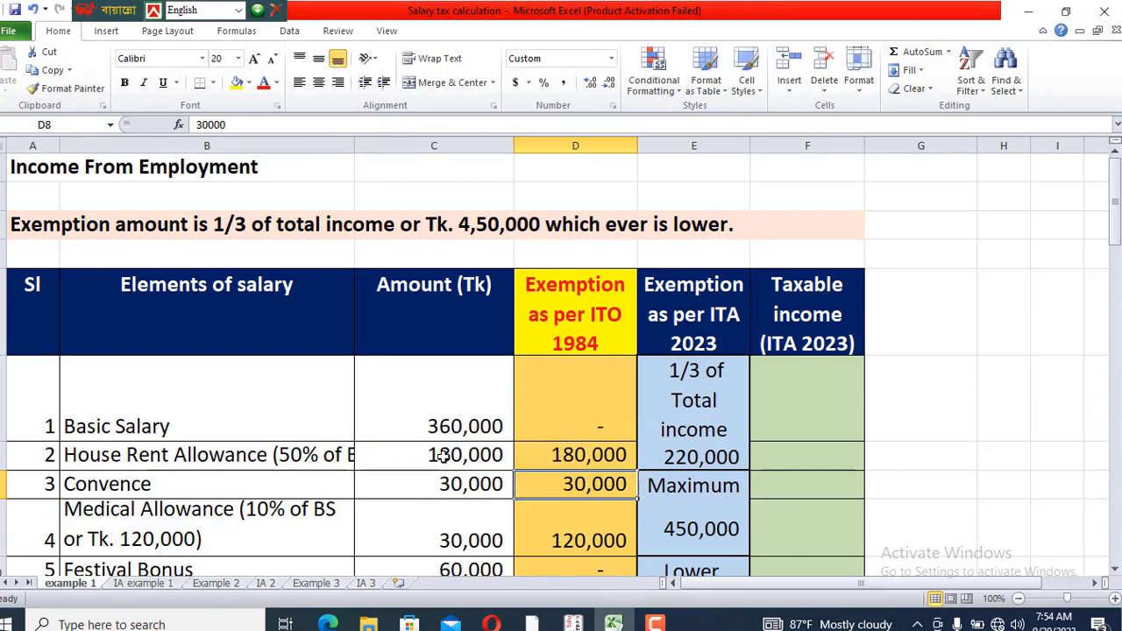
left_click(443, 455)
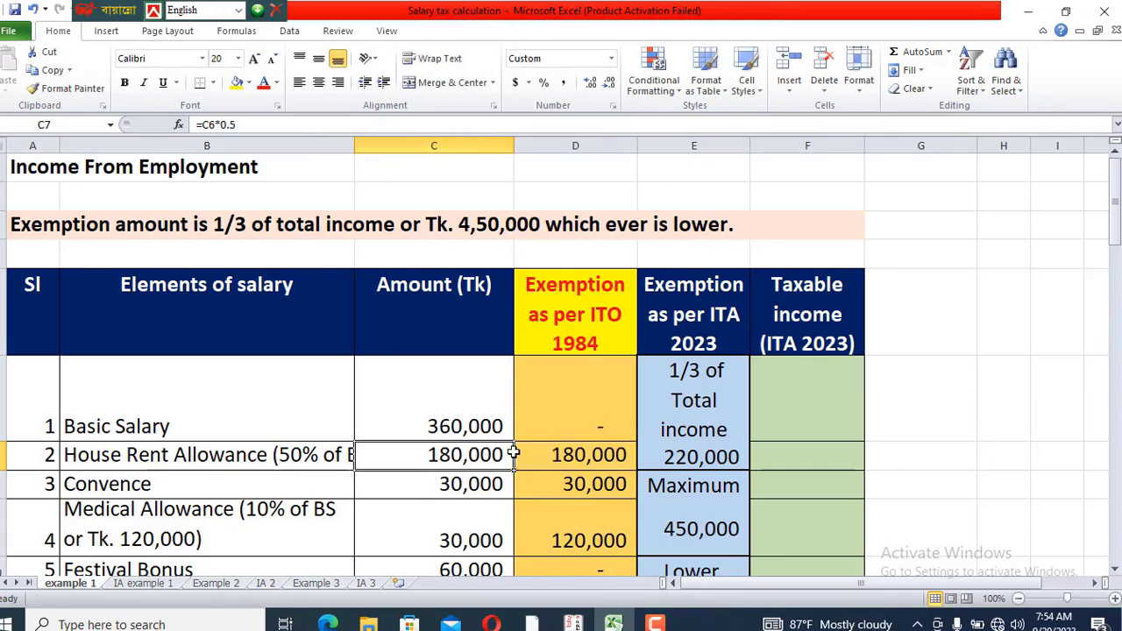
left_click(570, 453)
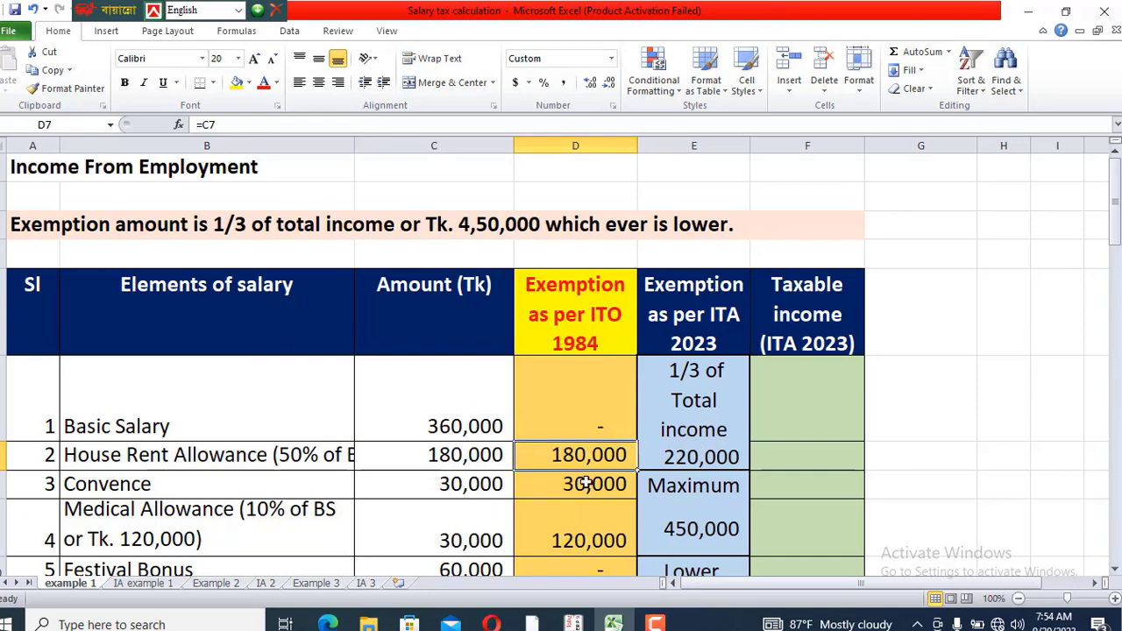
Check the conveyance allowance in the PDF in Edge against its annual amount and ITO 1984 exemption in the Excel workbook
key("alt+Tab")
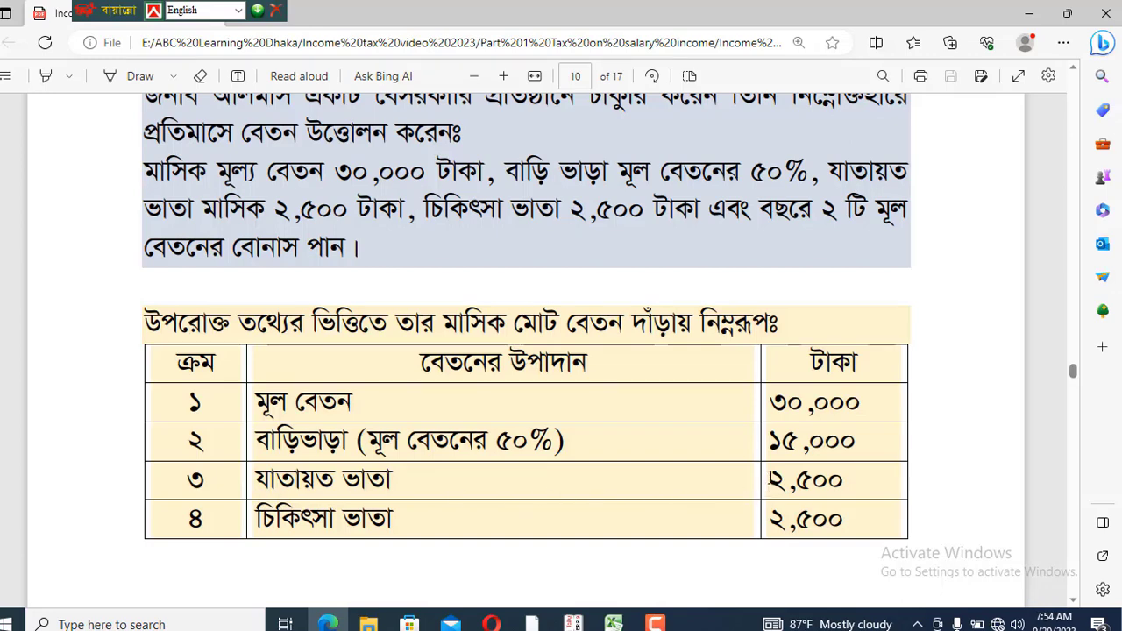
key("alt+Tab")
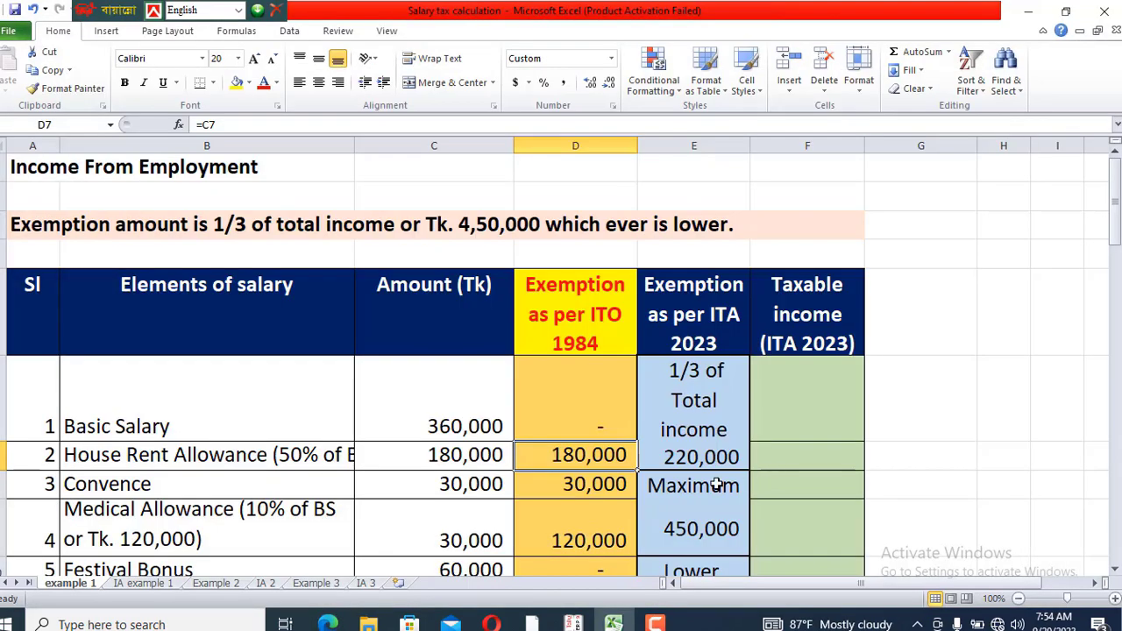
scroll(451, 487, "down", 1)
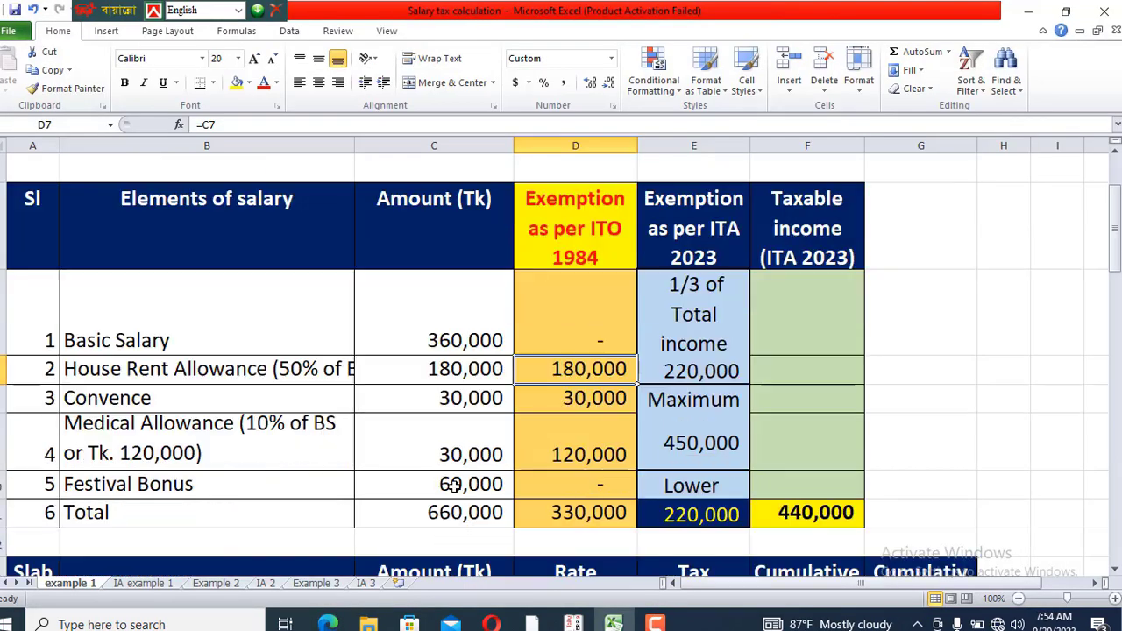
left_click(470, 399)
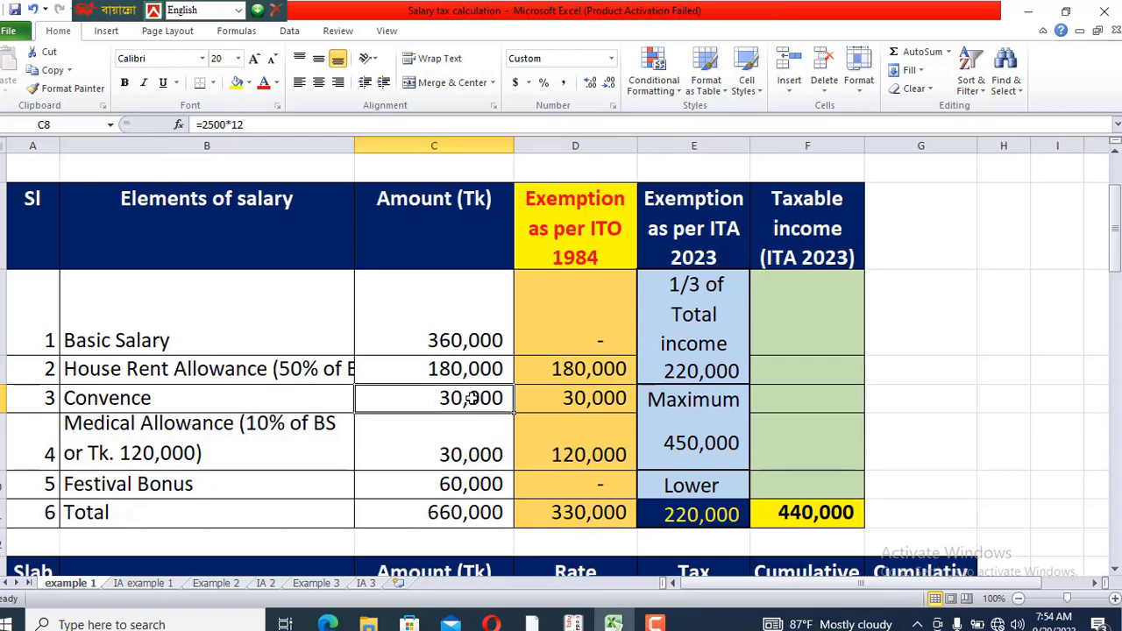
left_click(586, 401)
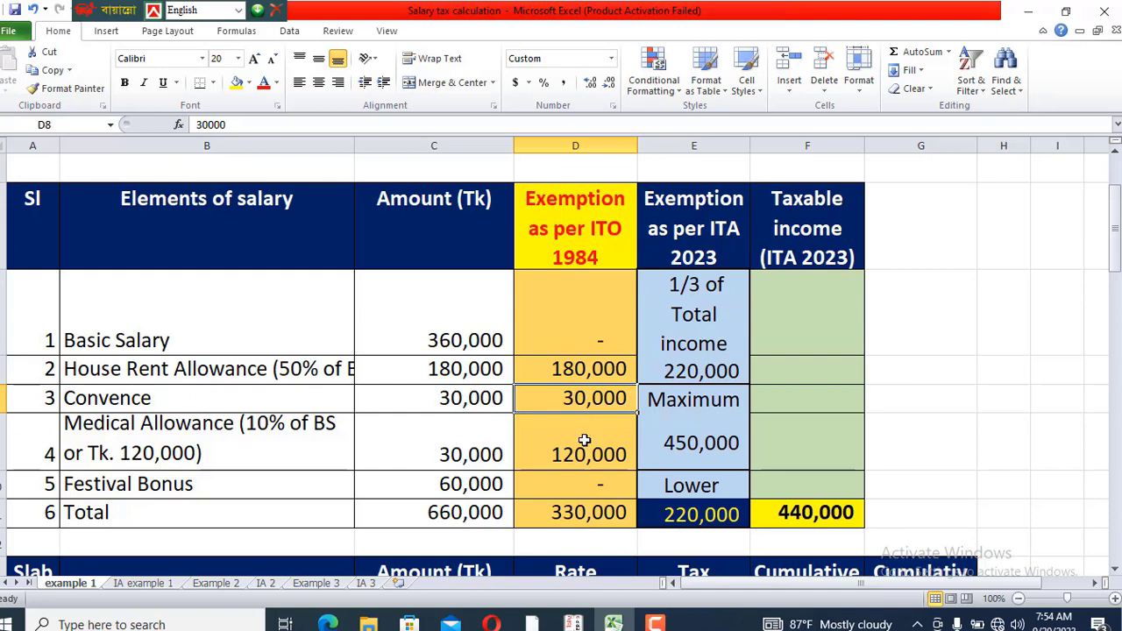
Check the monthly medical allowance in the PDF in Edge against its annual amount formula and ITO 1984 exemption in the Excel workbook
key("alt+Tab")
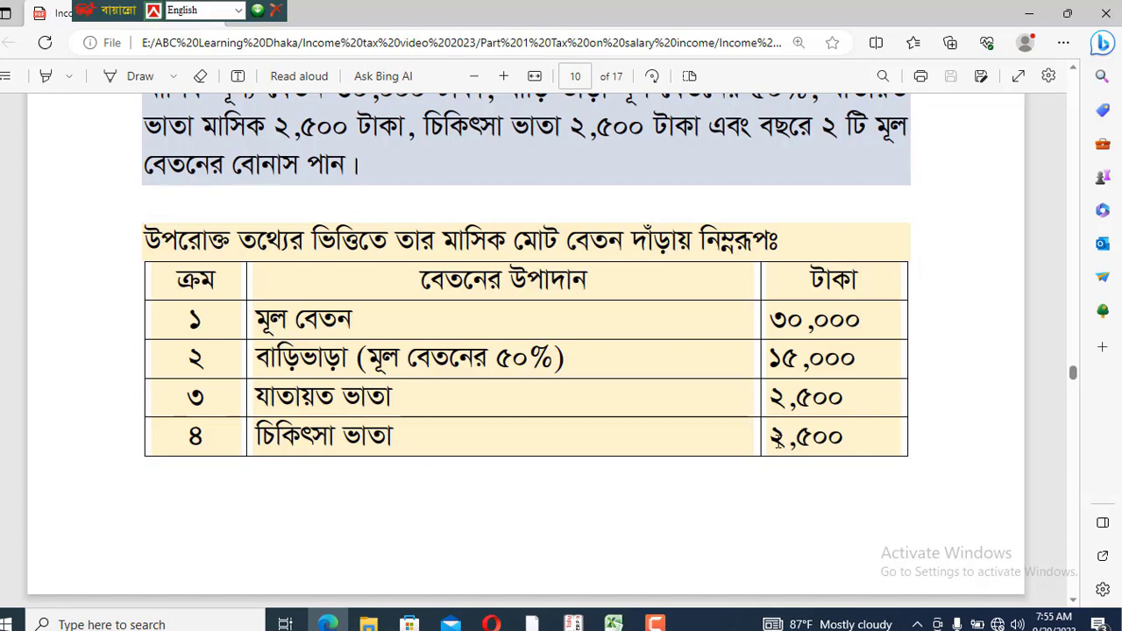
key("alt+Tab")
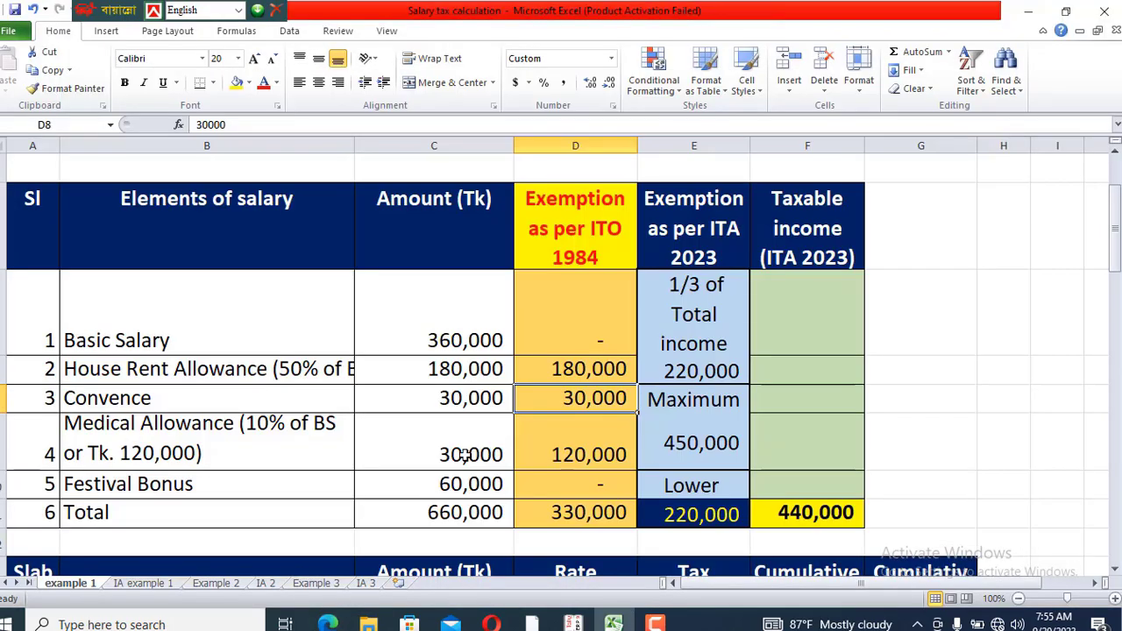
left_click(318, 454)
left_click(476, 453)
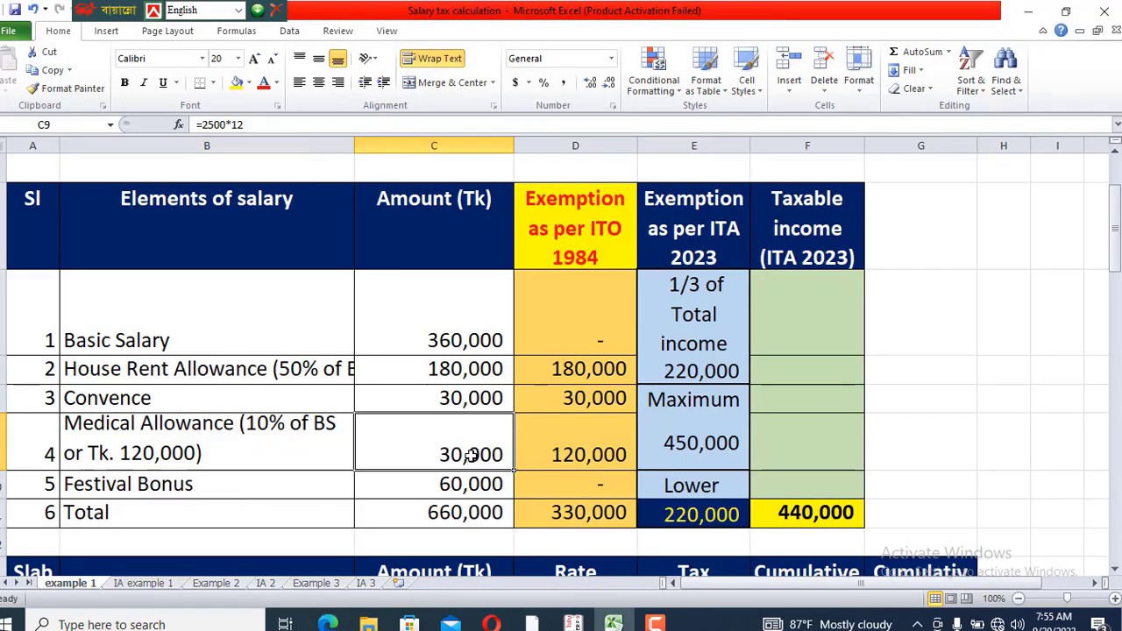
left_click(601, 443)
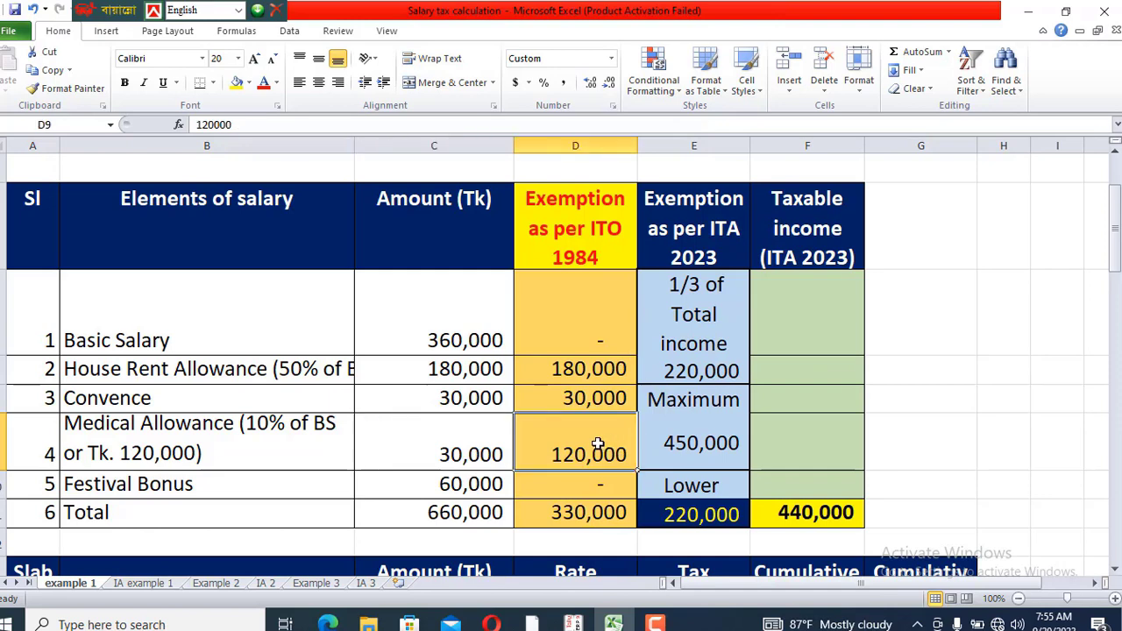
left_click(320, 448)
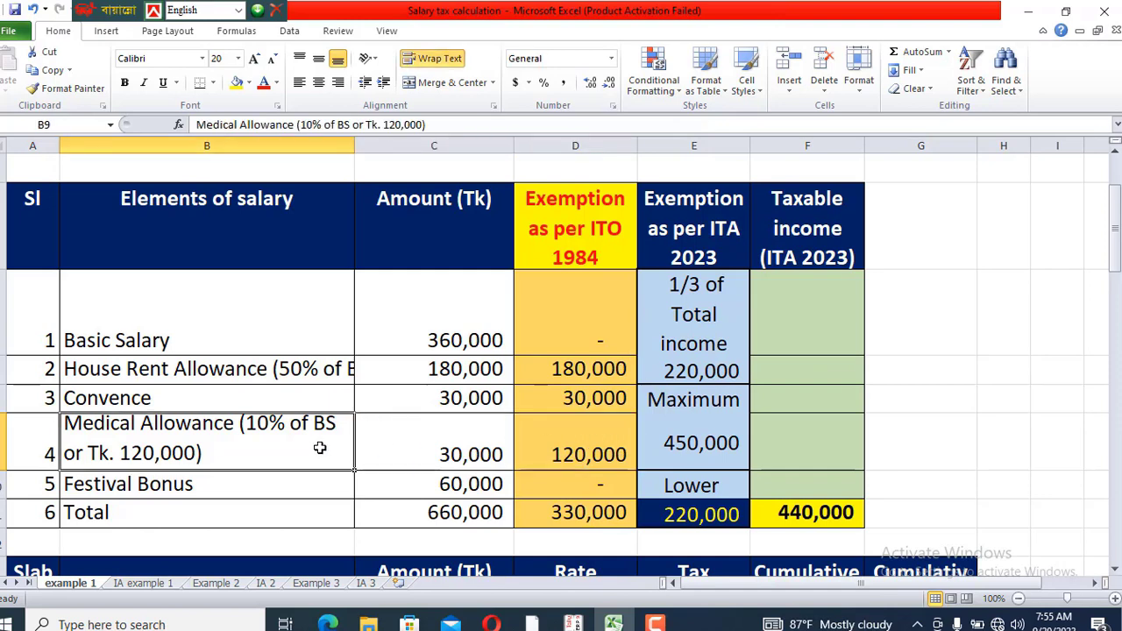
left_click(464, 456)
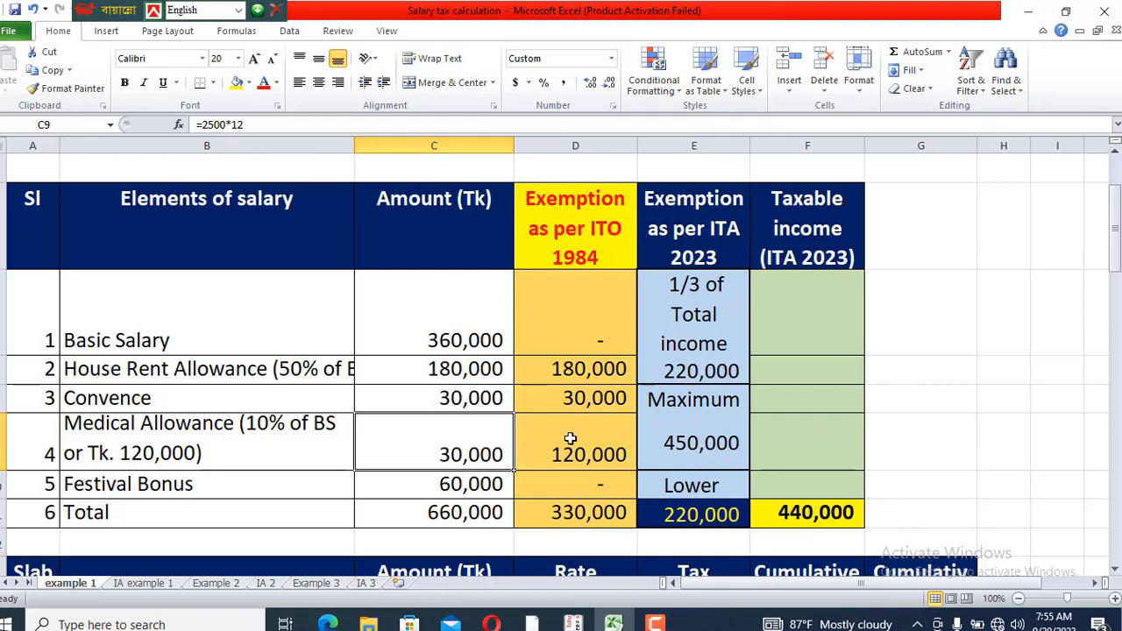
Check the bonus entry in the PDF in Edge and commit =30000*2 as the Festival Bonus amount in the Excel workbook
key("alt+Tab")
scroll(574, 446, "down", 4)
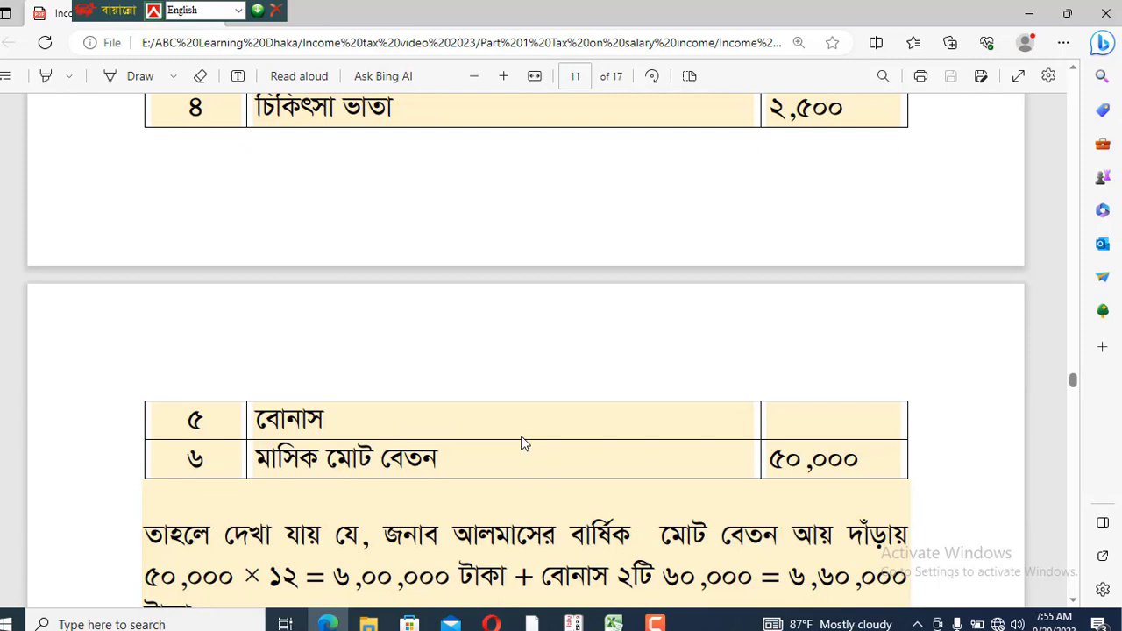
key("alt+Tab")
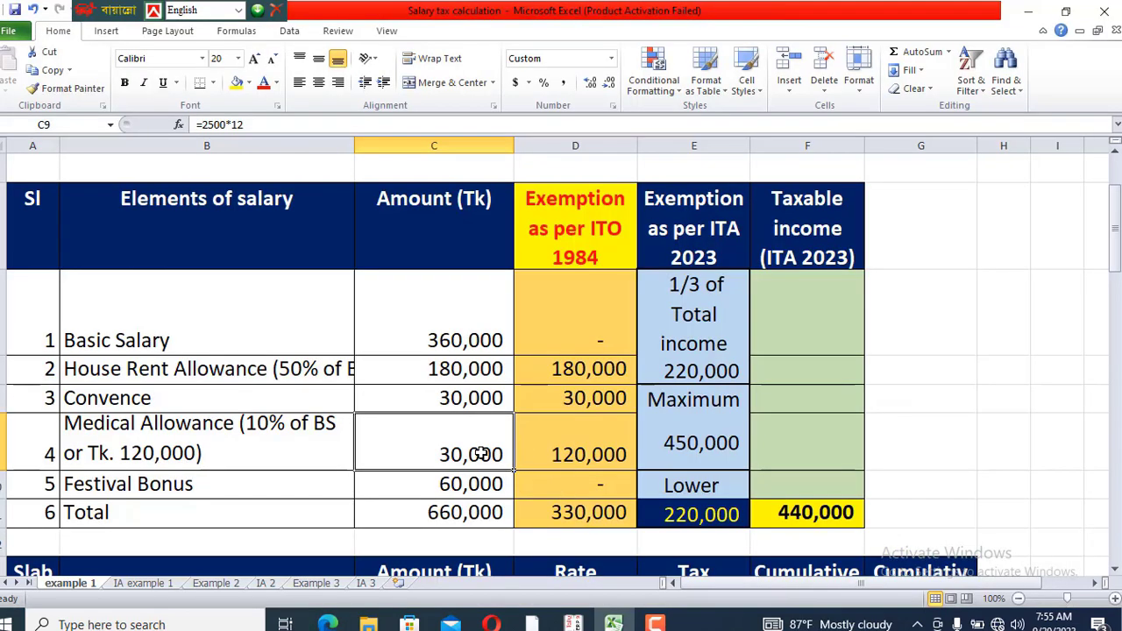
left_click(480, 483)
type("=30000*2")
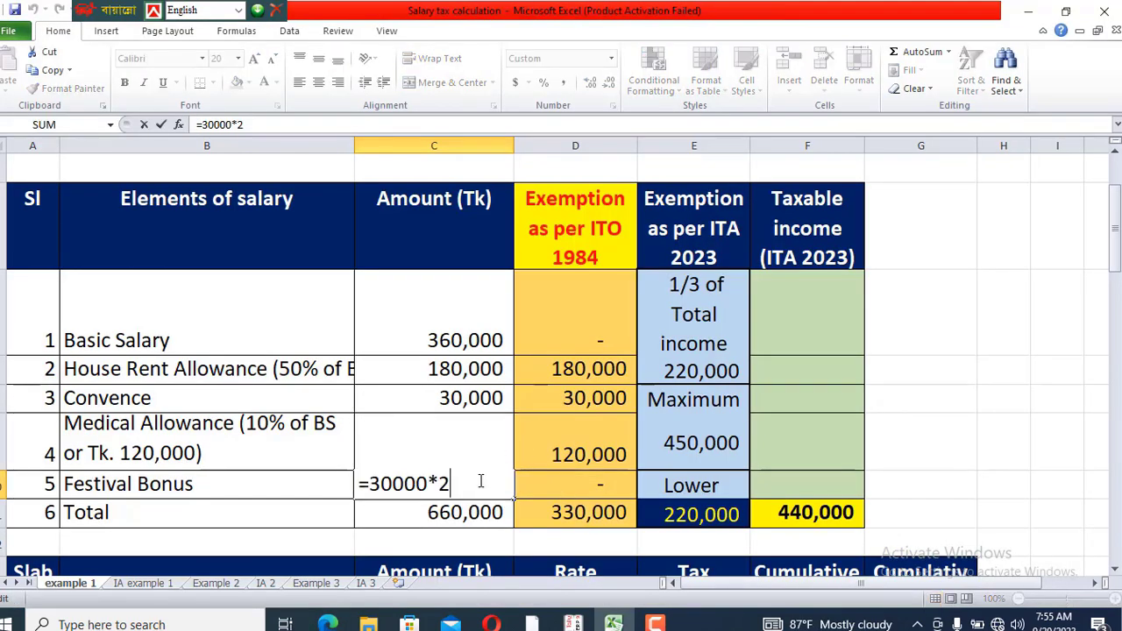
key("Return")
Inspect the formula behind the total salary amount and the total exemption under ITO 1984
scroll(553, 485, "down", 3)
scroll(504, 421, "up", 3)
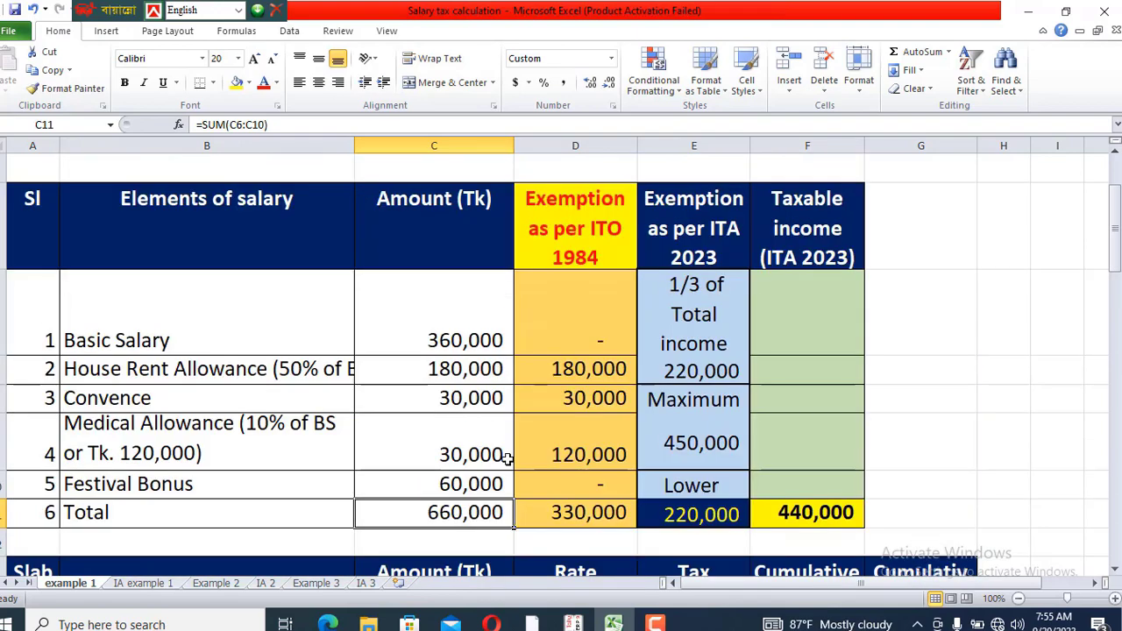
double_click(477, 513)
key("Return")
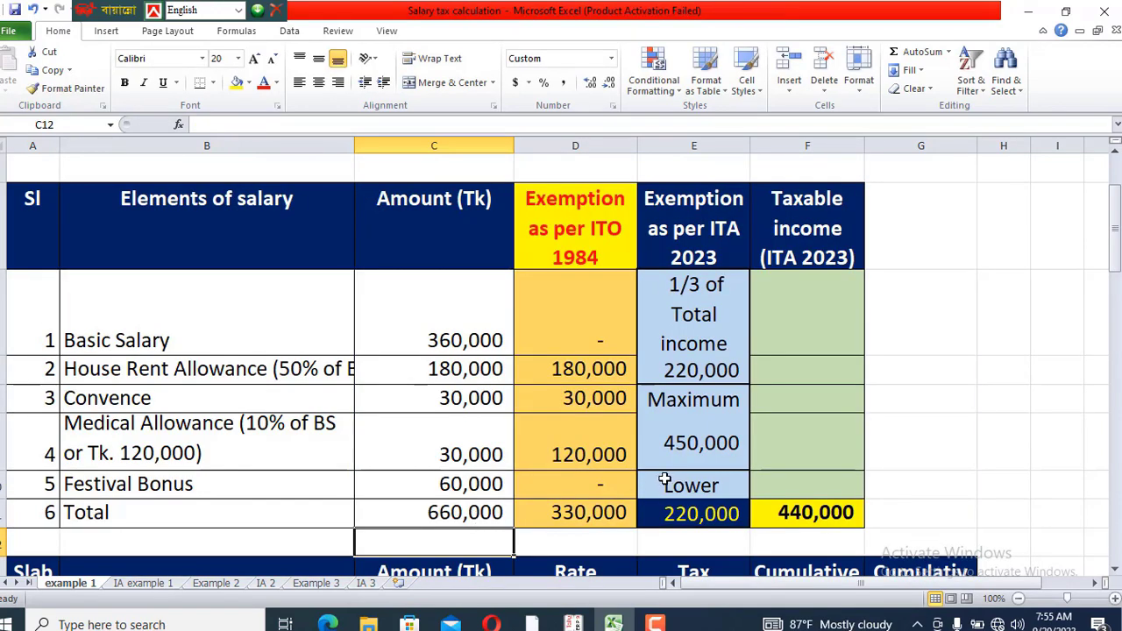
left_click(591, 511)
left_click(630, 342)
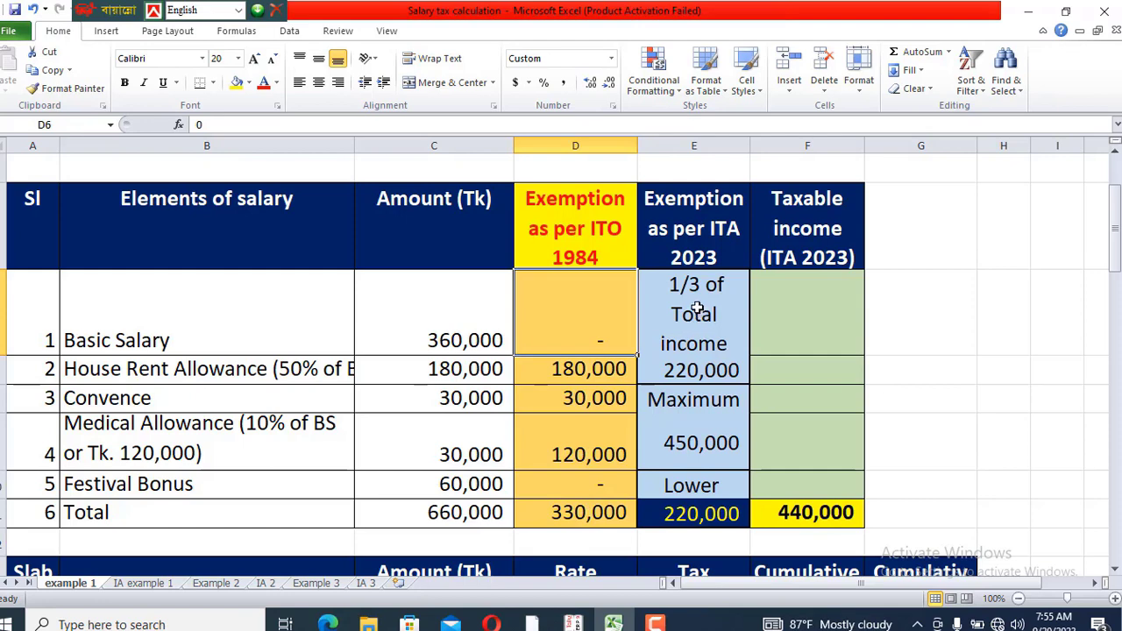
Inspect the ITA 2023 exemption cells: the 1/3 of total income formula, the maximum limit and the formula picking the lower value
left_click(697, 312)
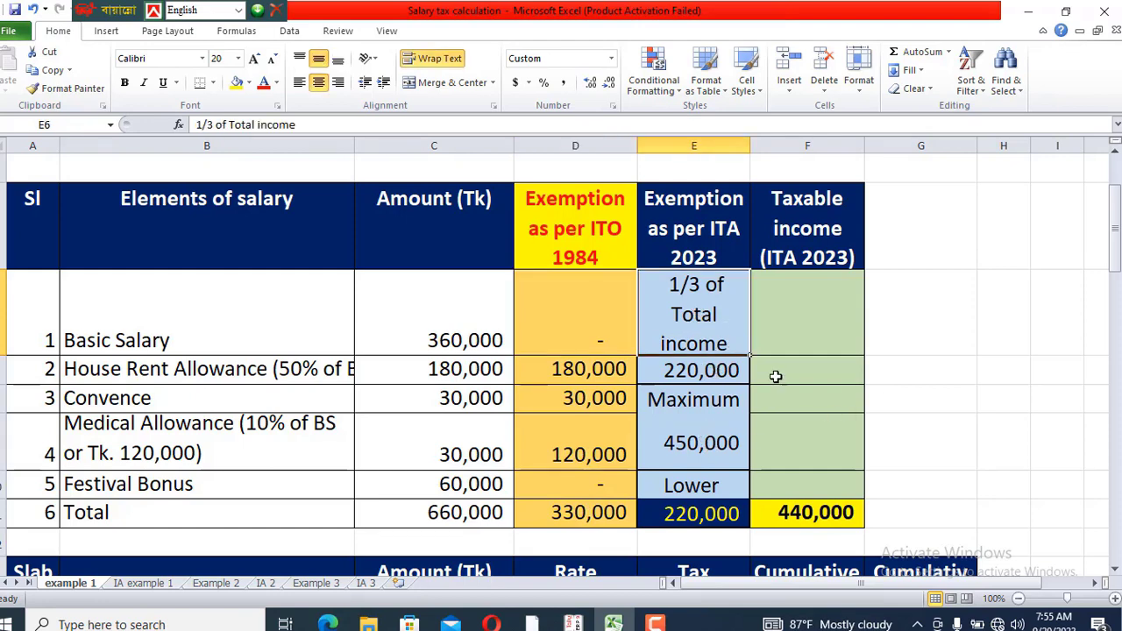
double_click(716, 361)
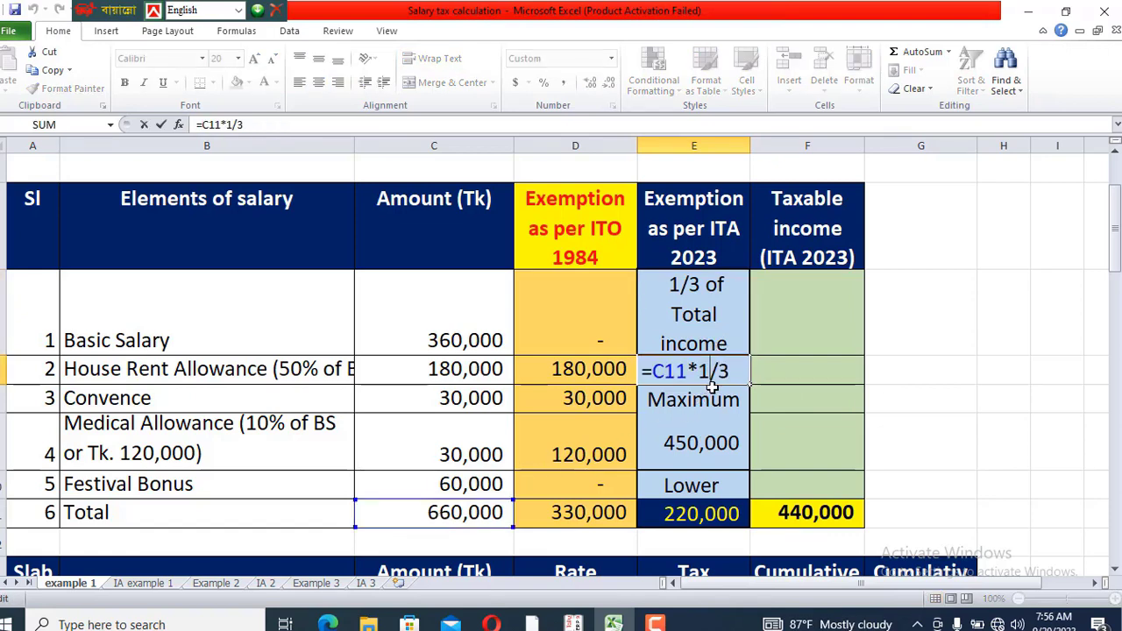
key("Return")
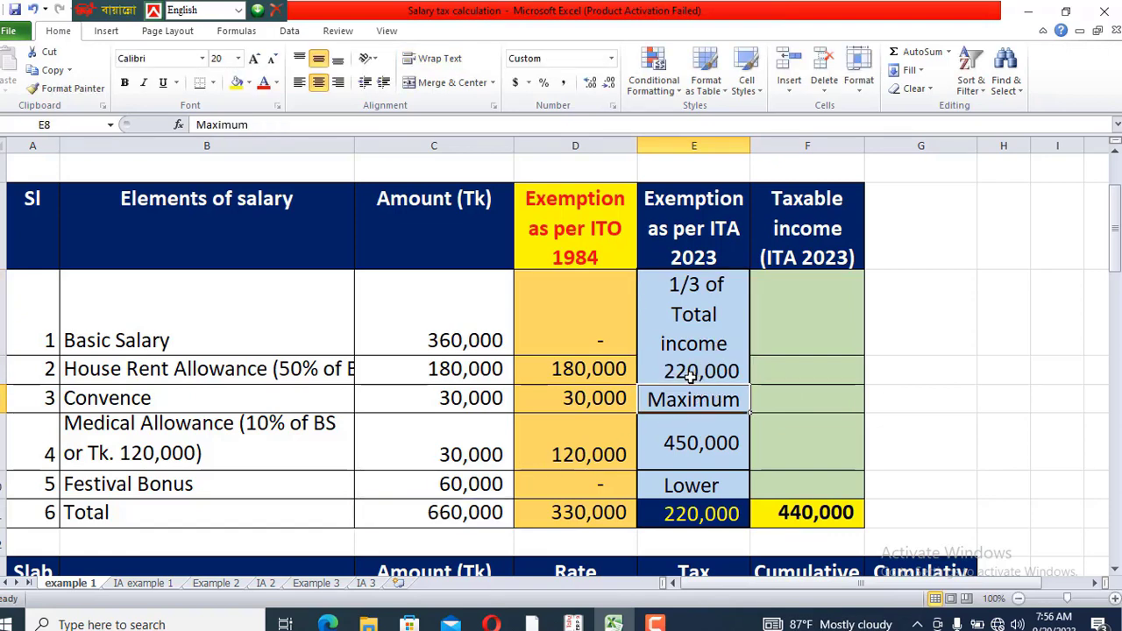
scroll(692, 438, "down", 1)
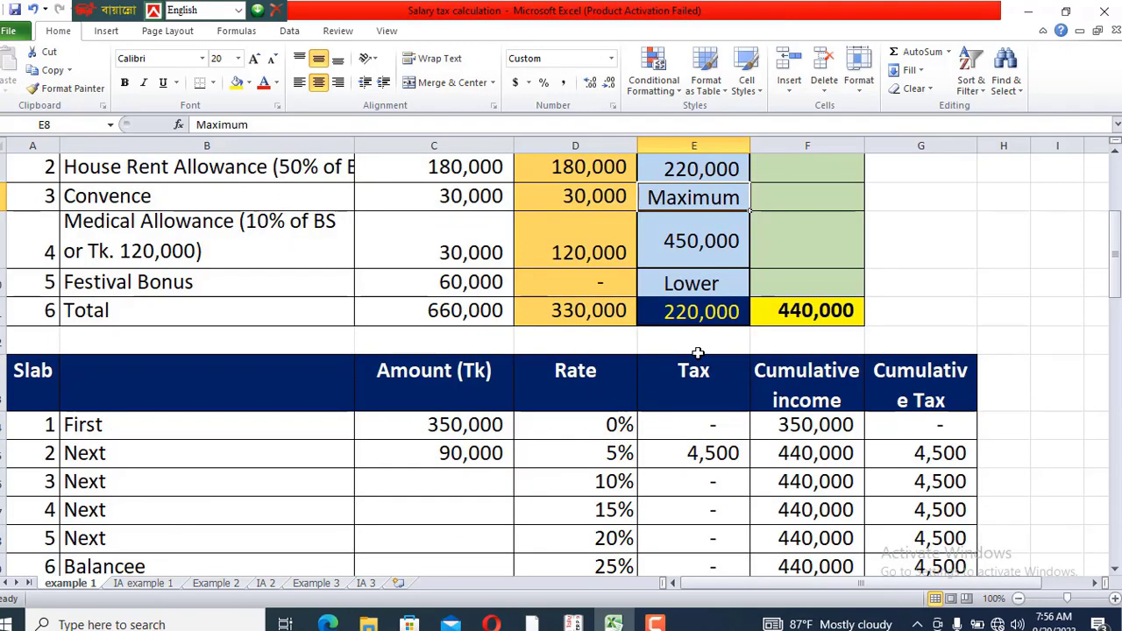
scroll(691, 438, "up", 1)
left_click(698, 446)
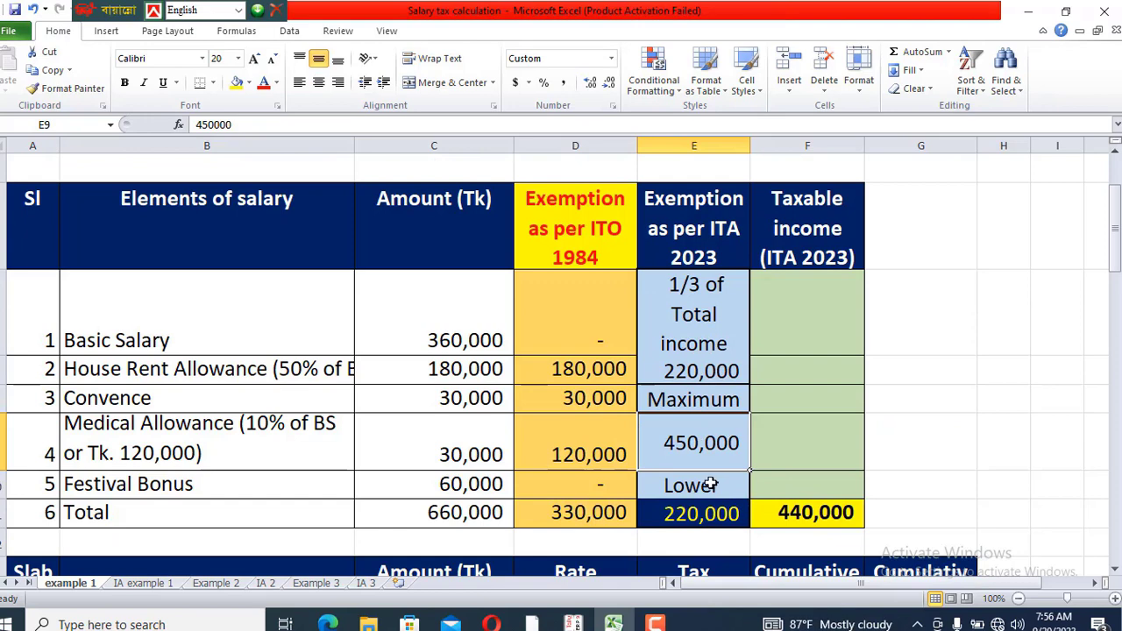
double_click(697, 515)
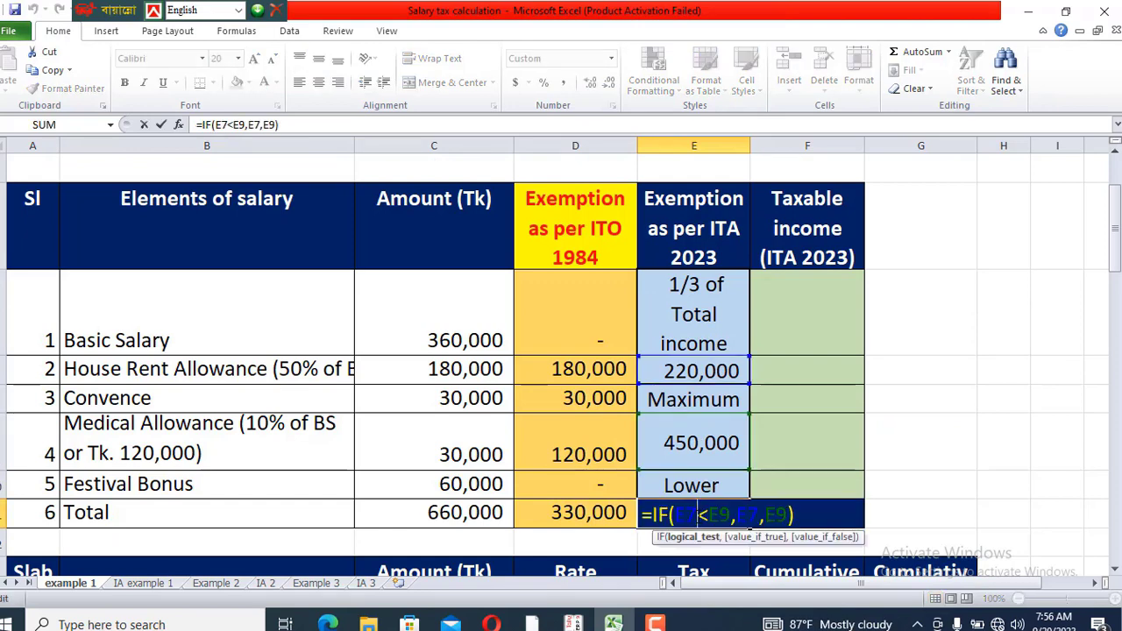
key("Return")
Highlight the calculated 1/3 of total income exemption cell with a yellow fill
left_click(714, 371)
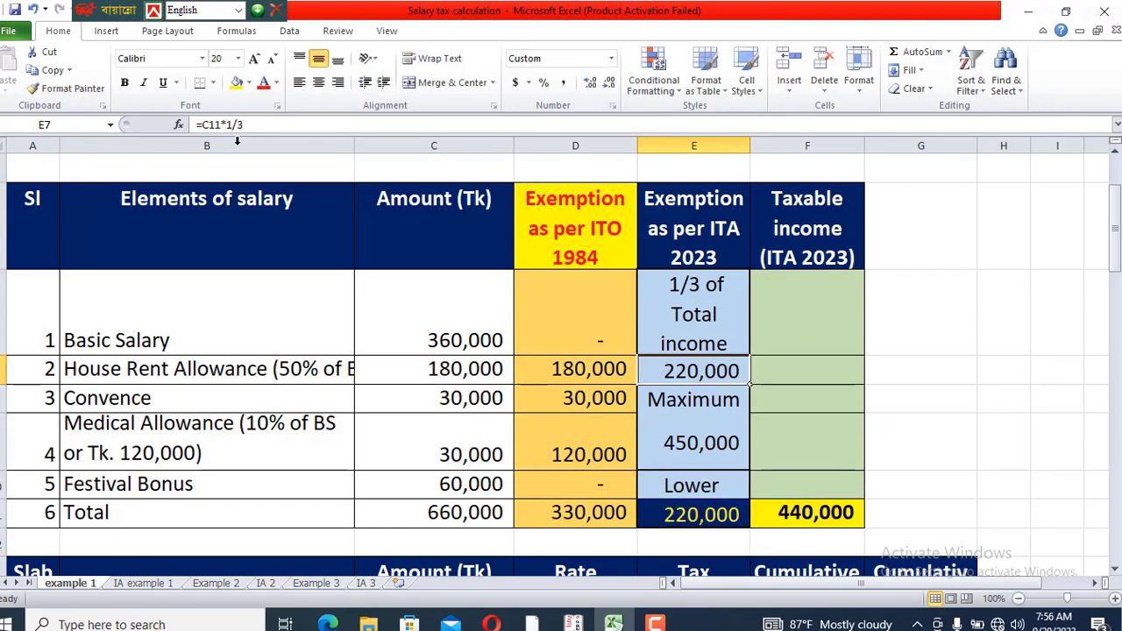
scroll(710, 439, "down", 2)
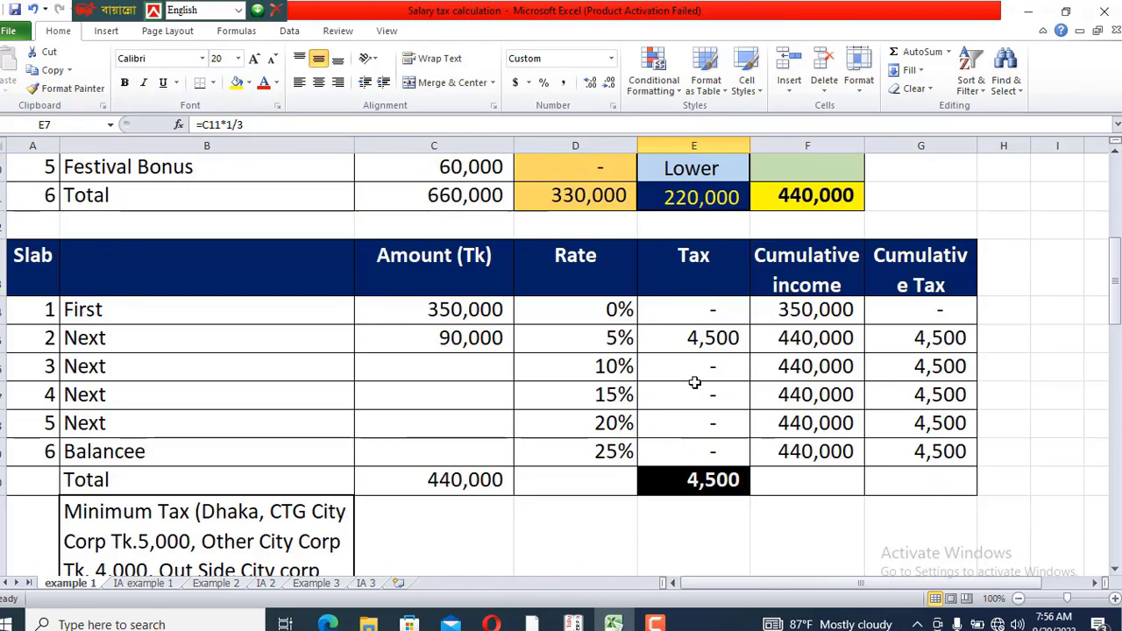
scroll(688, 373, "up", 2)
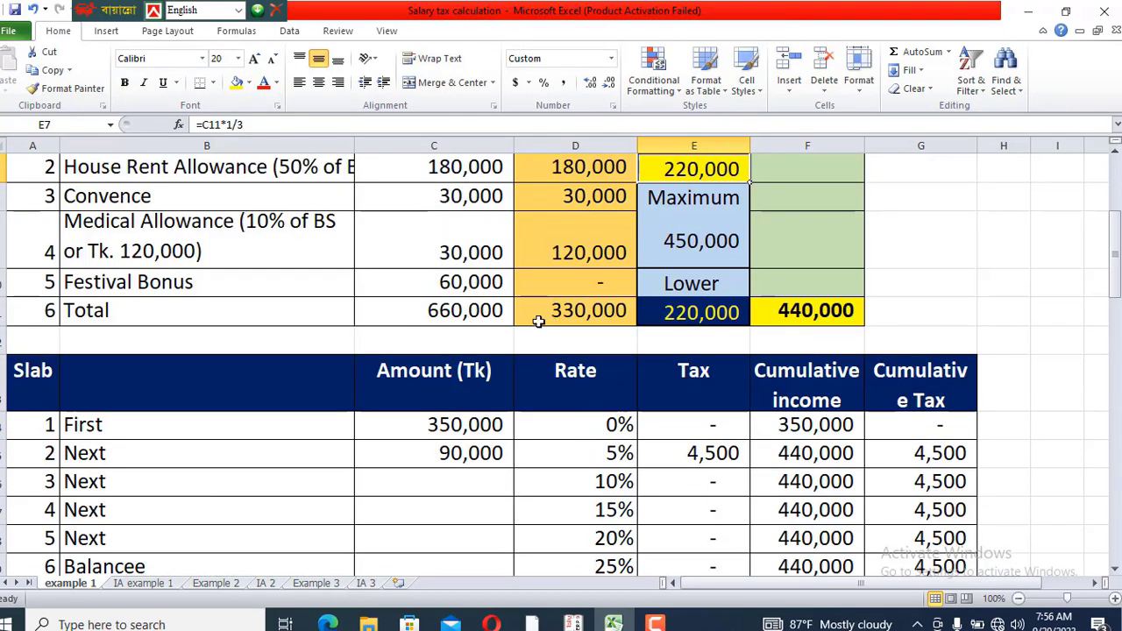
Check the total income and ITA 2023 exemption against the taxable income formula, and colour the total taxable income red
left_click(462, 310)
left_click(676, 315)
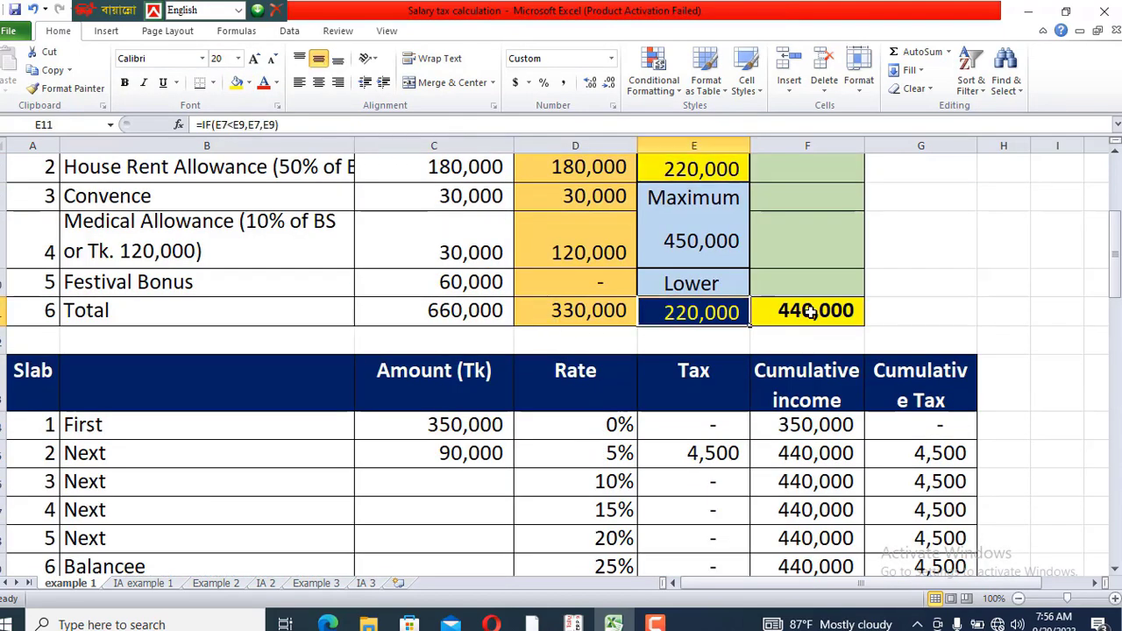
double_click(807, 313)
key("Return")
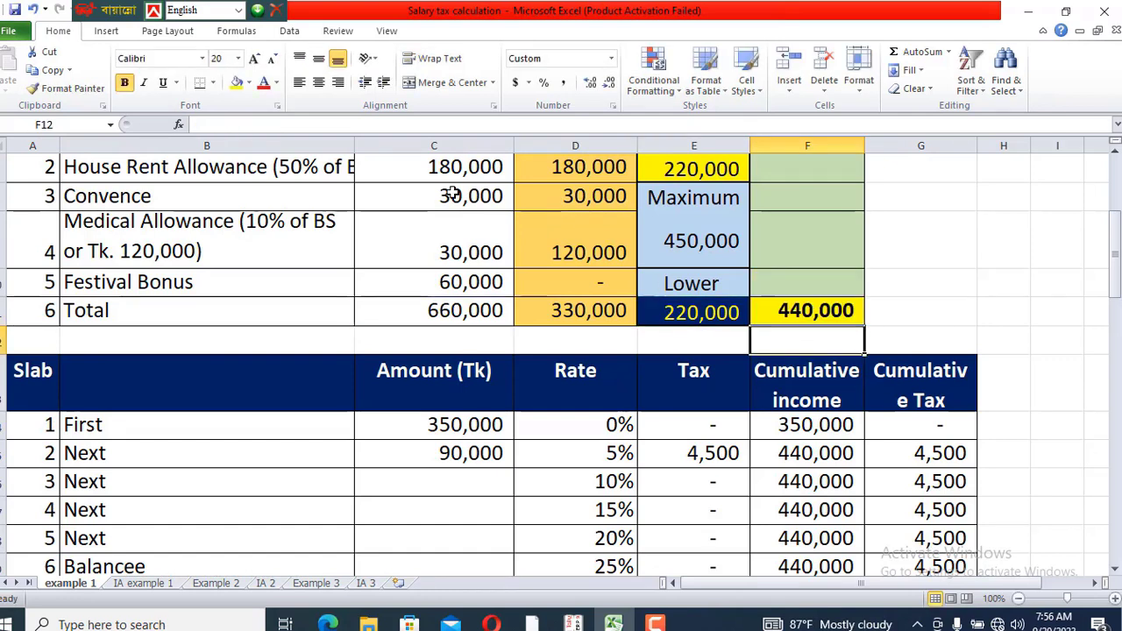
left_click(817, 312)
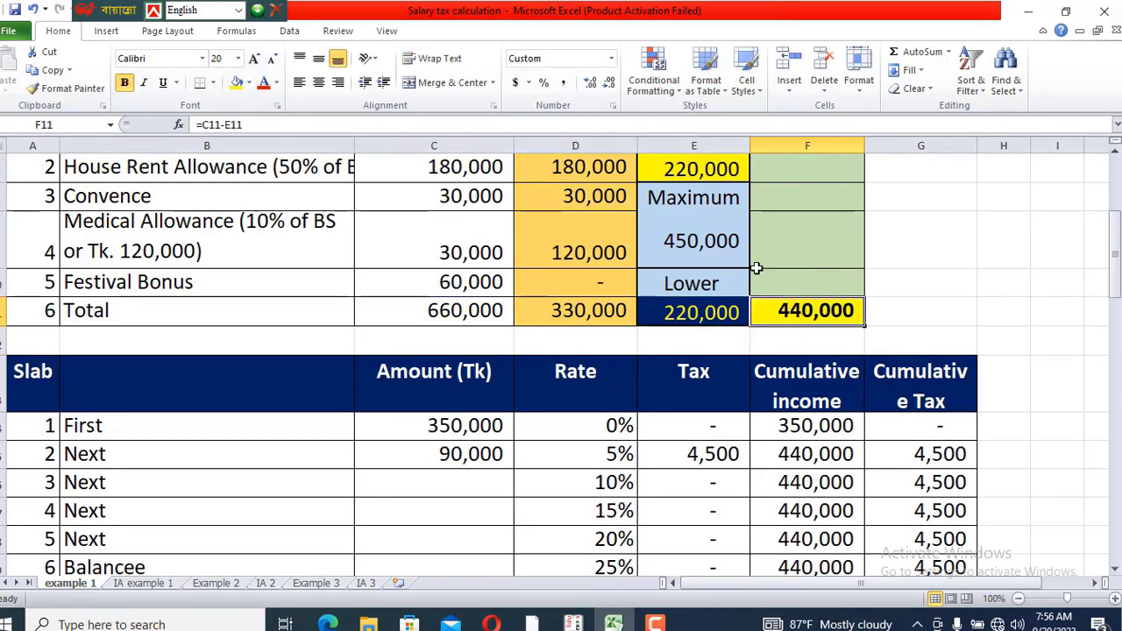
left_click(263, 83)
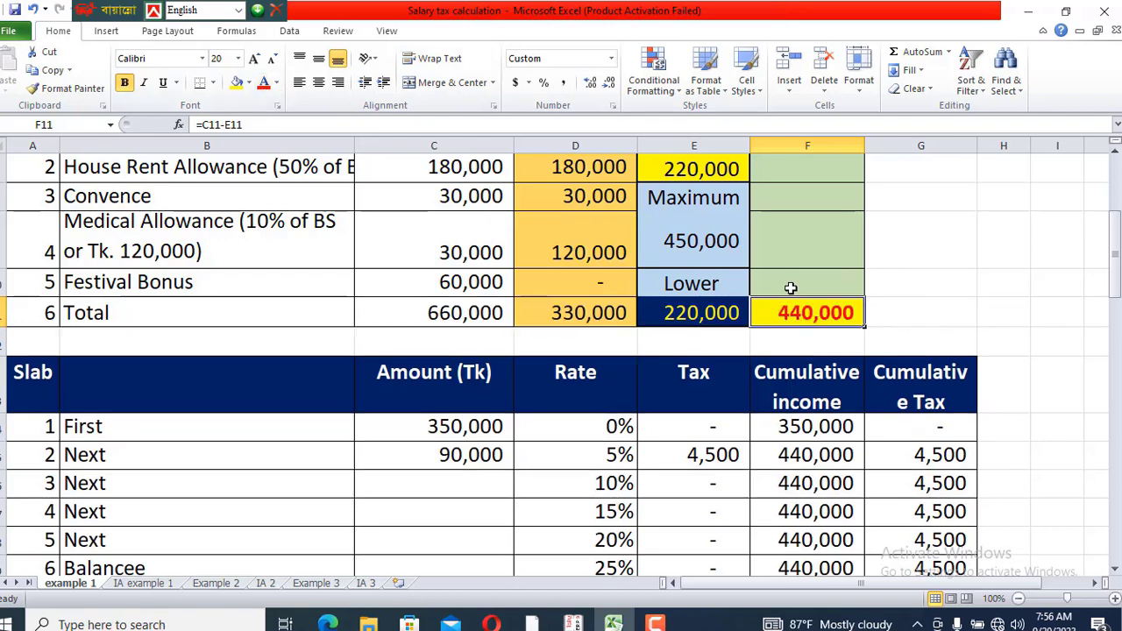
Inspect the first tax slab's amount, rate and cumulative income
scroll(789, 288, "down", 1)
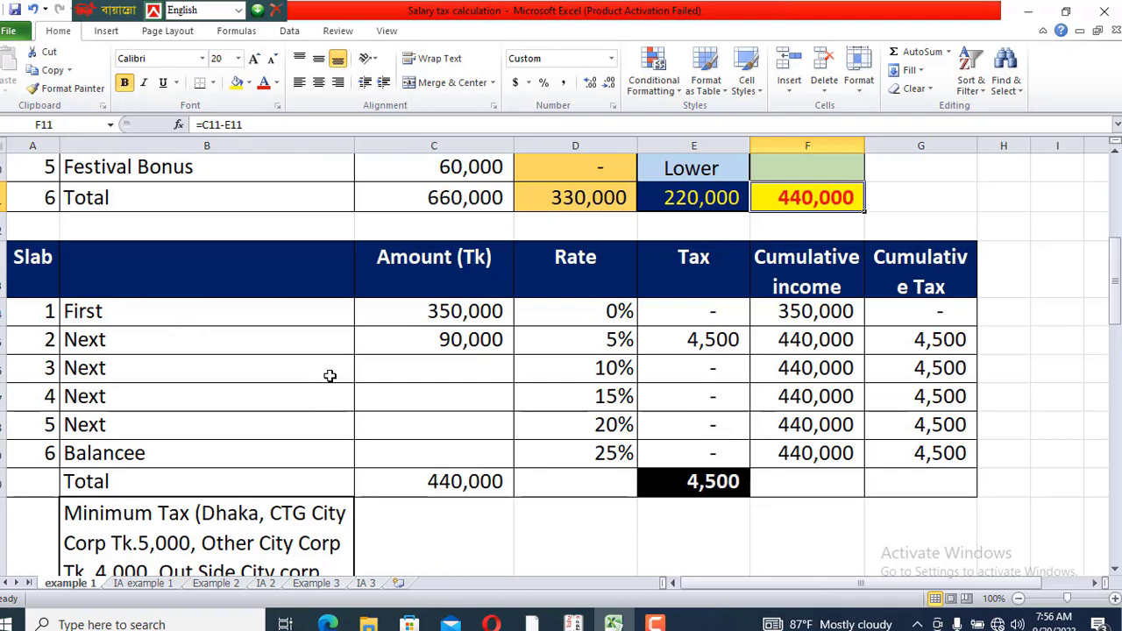
left_click(201, 315)
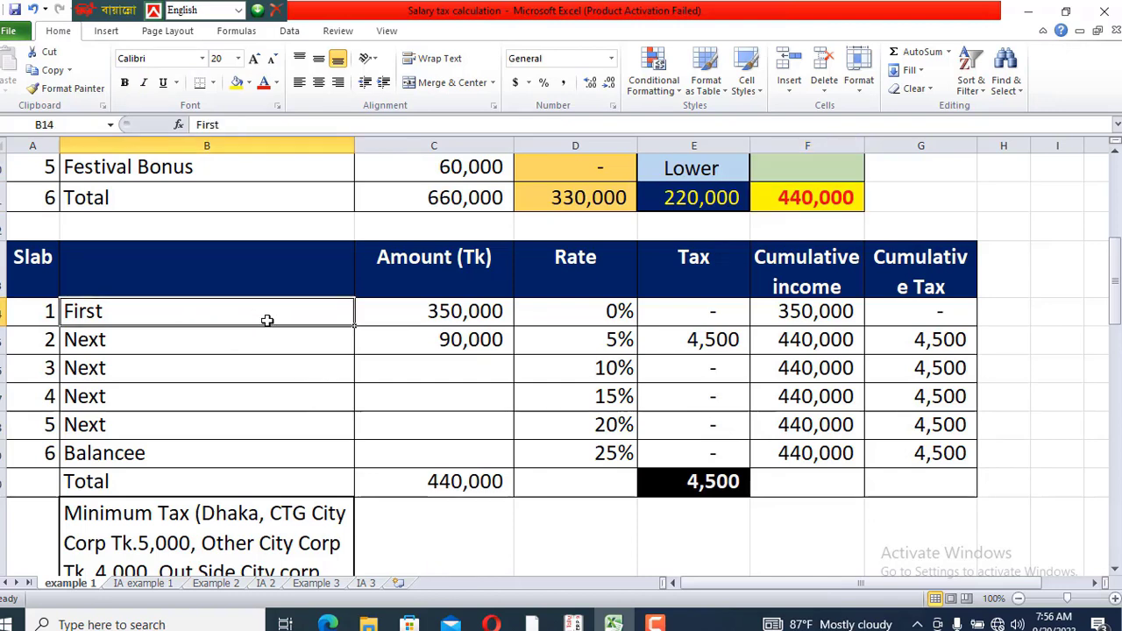
left_click(459, 312)
left_click(607, 313)
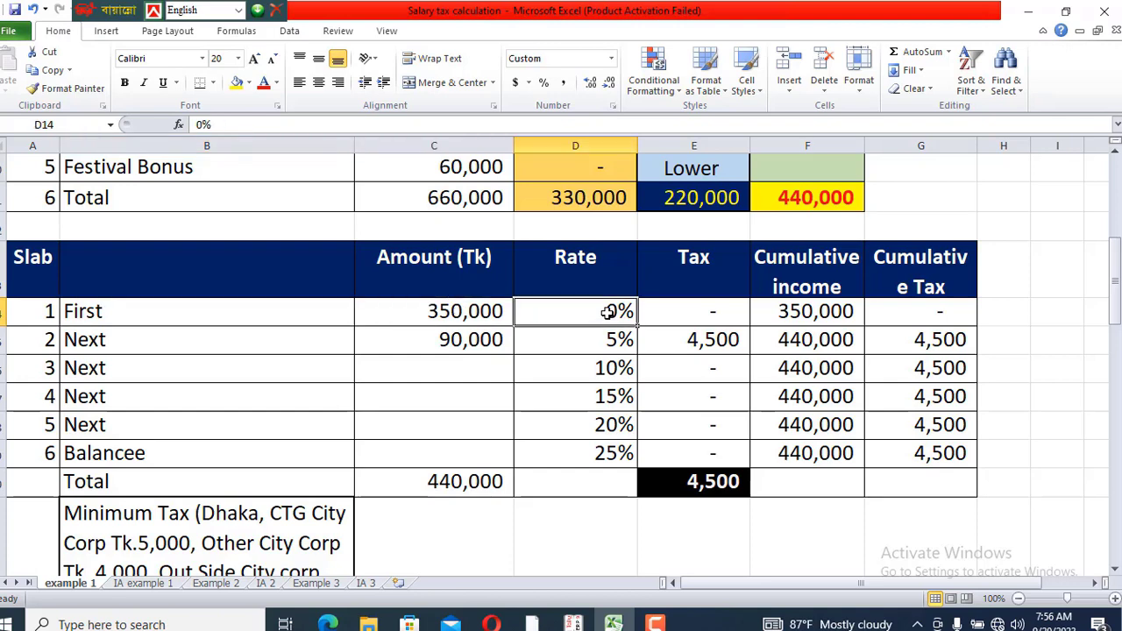
left_click(821, 316)
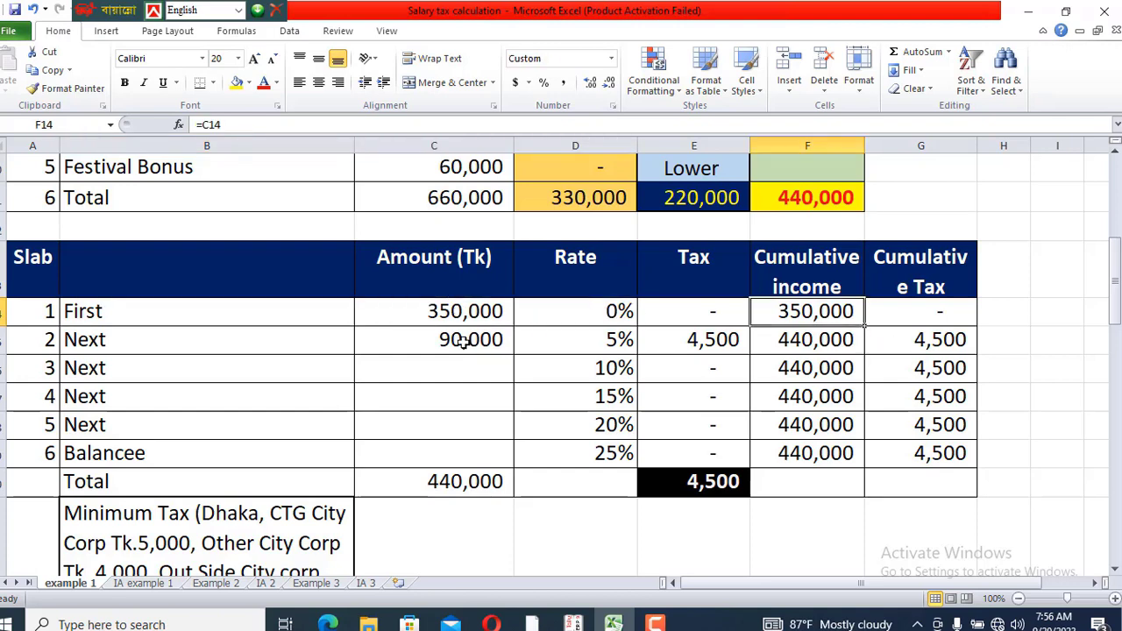
Inspect the second slab's amount formula against the first slab's amount, and check the tax formula for the second slab
double_click(464, 341)
key("Return")
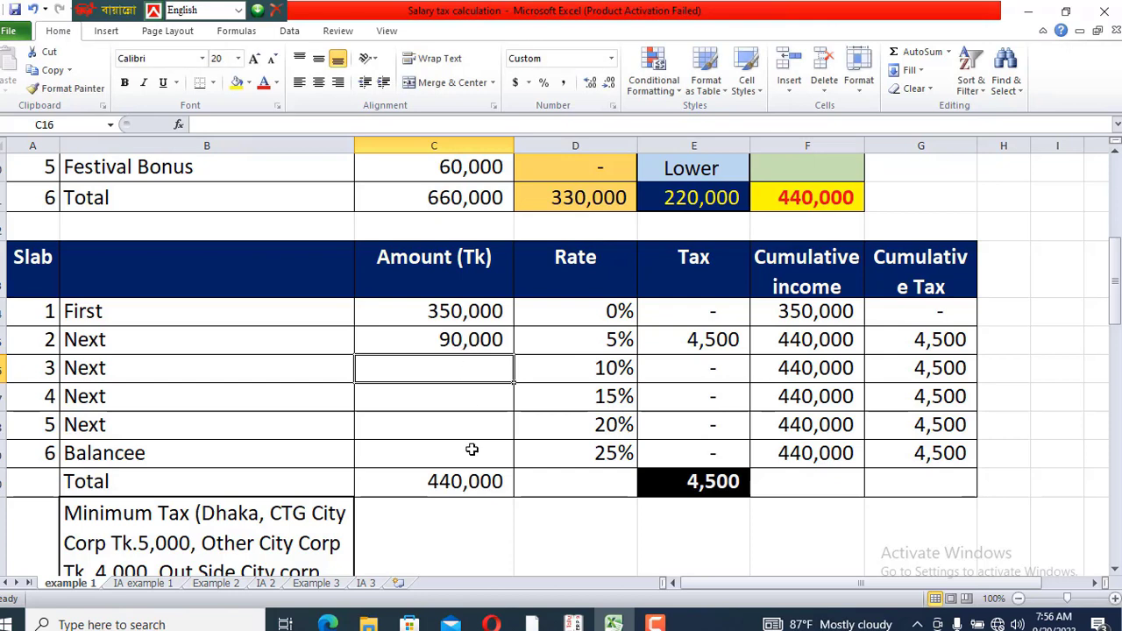
left_click(466, 314)
left_click(469, 340)
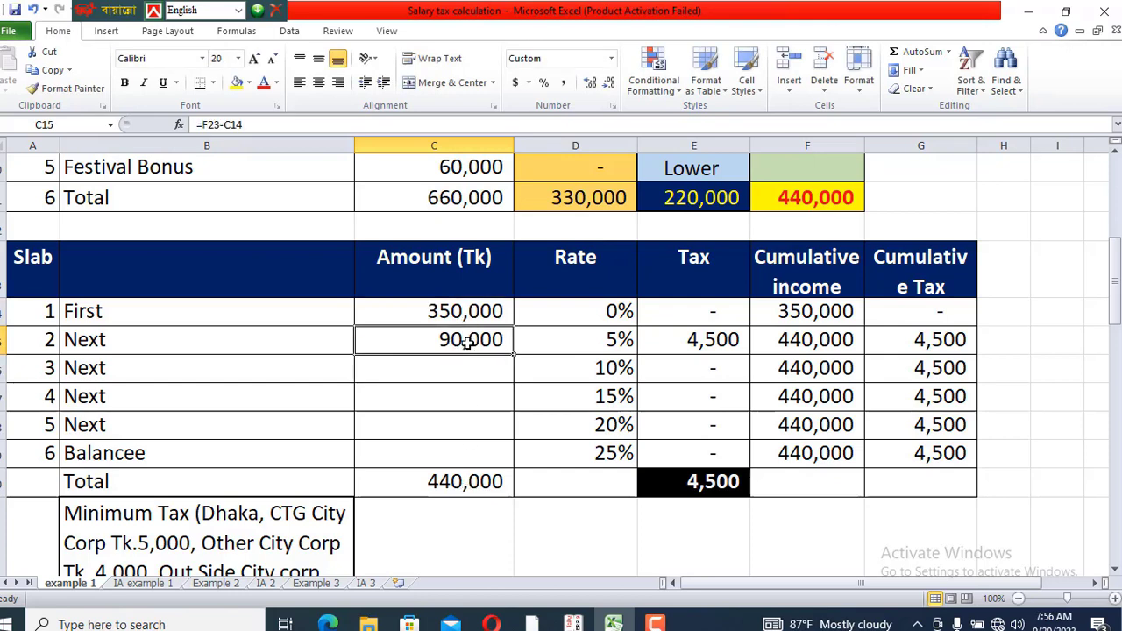
left_click(677, 344)
Compare the total slab tax with the minimum tax note and inspect the formula that picks the payable tax
scroll(676, 344, "down", 2)
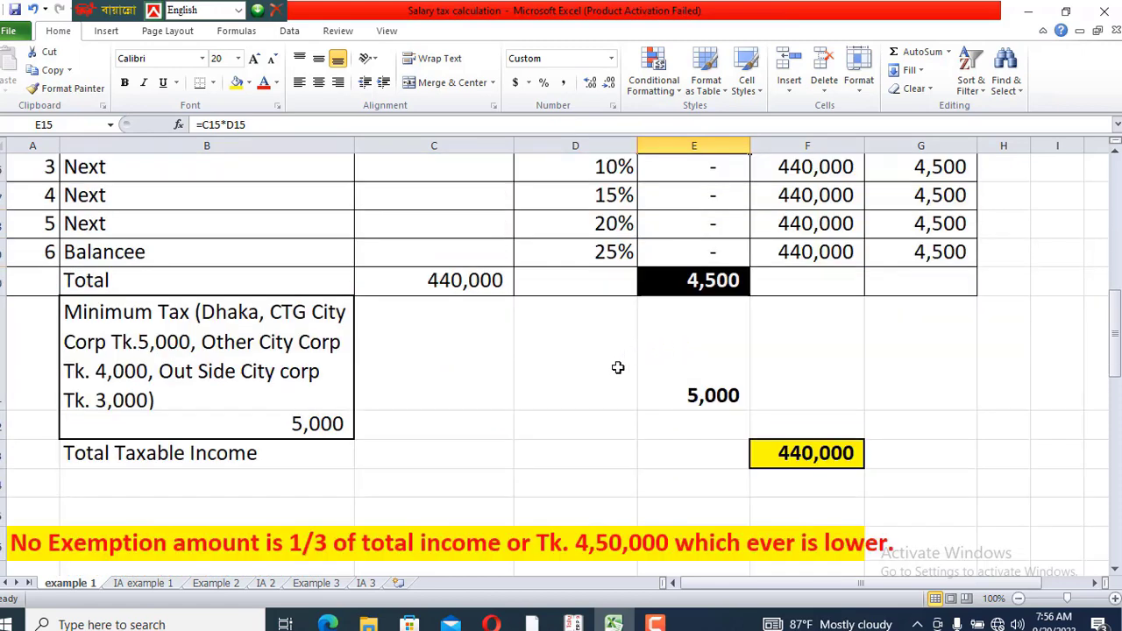
scroll(623, 371, "up", 1)
scroll(655, 407, "up", 1)
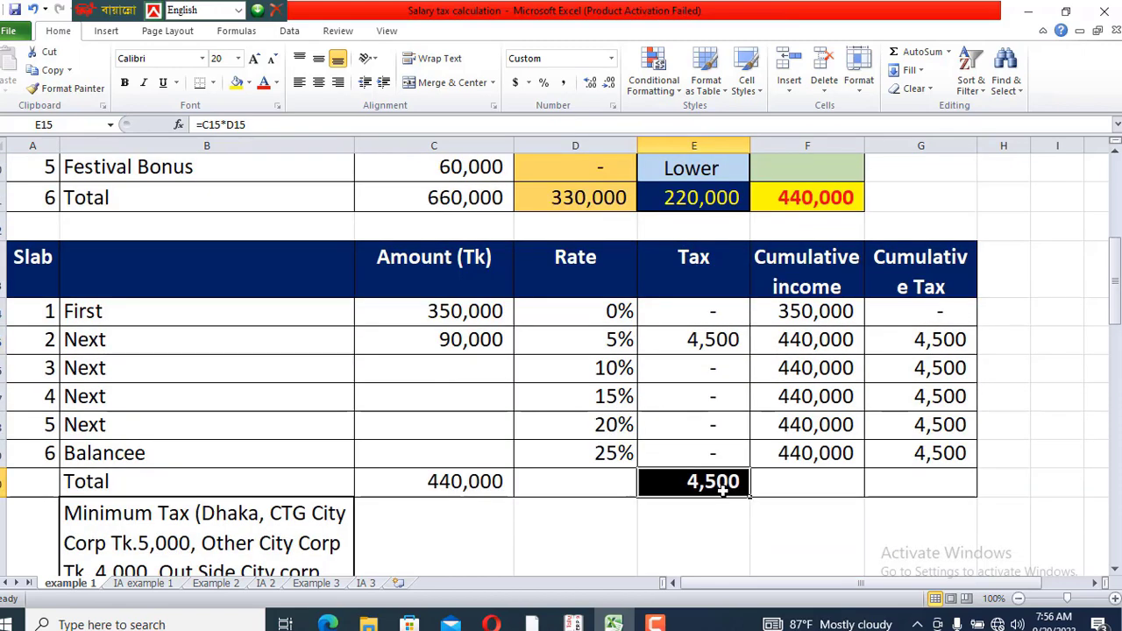
left_click(719, 395)
scroll(721, 493, "down", 1)
left_click(517, 452)
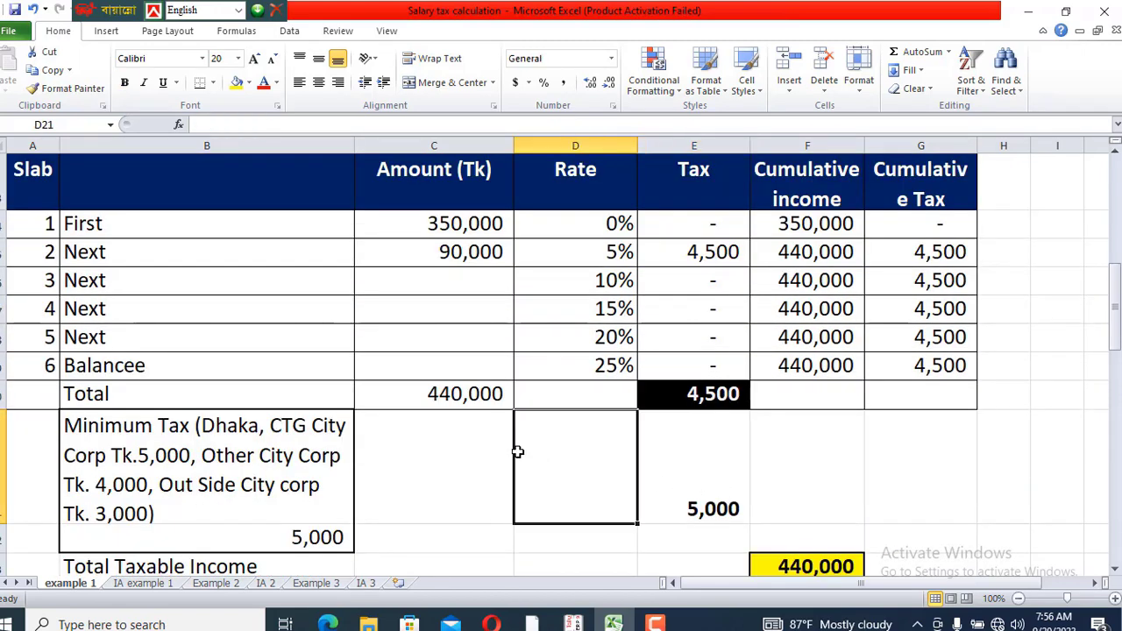
left_click(199, 455)
left_click(702, 491)
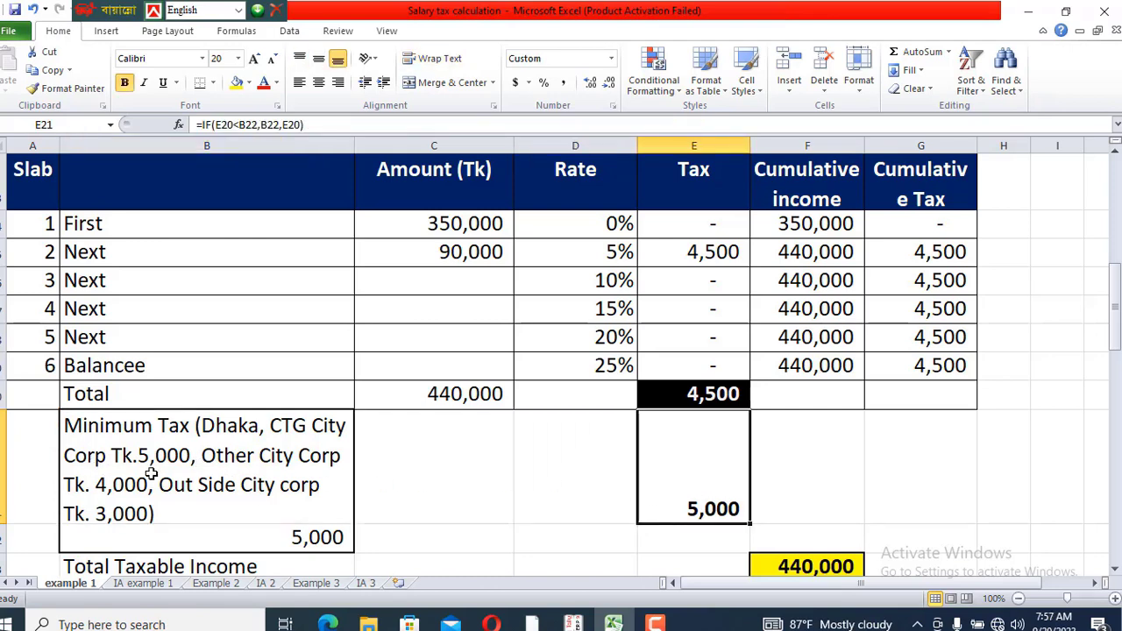
Highlight the minimum tax note in yellow and inspect the payable tax formula in E21
left_click(151, 473)
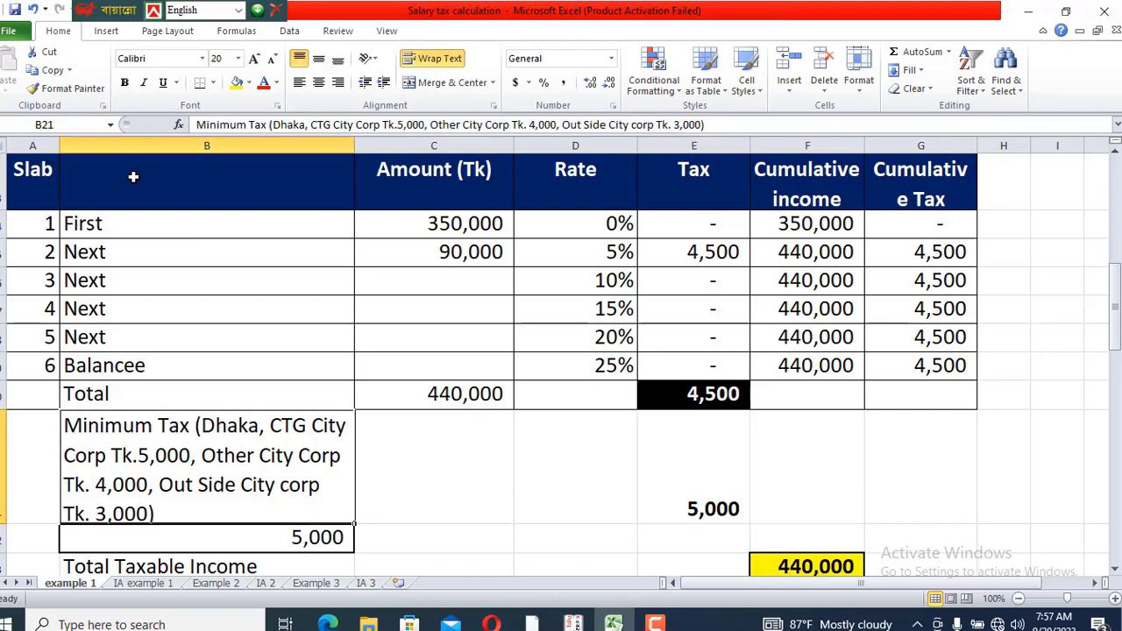
left_click(237, 83)
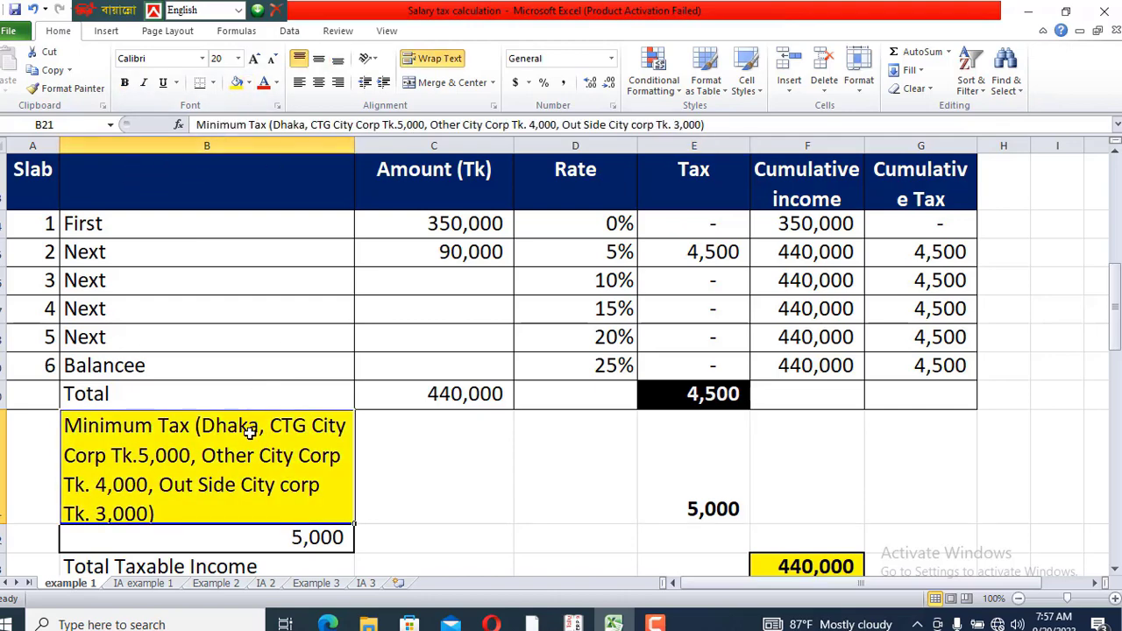
scroll(396, 481, "down", 2)
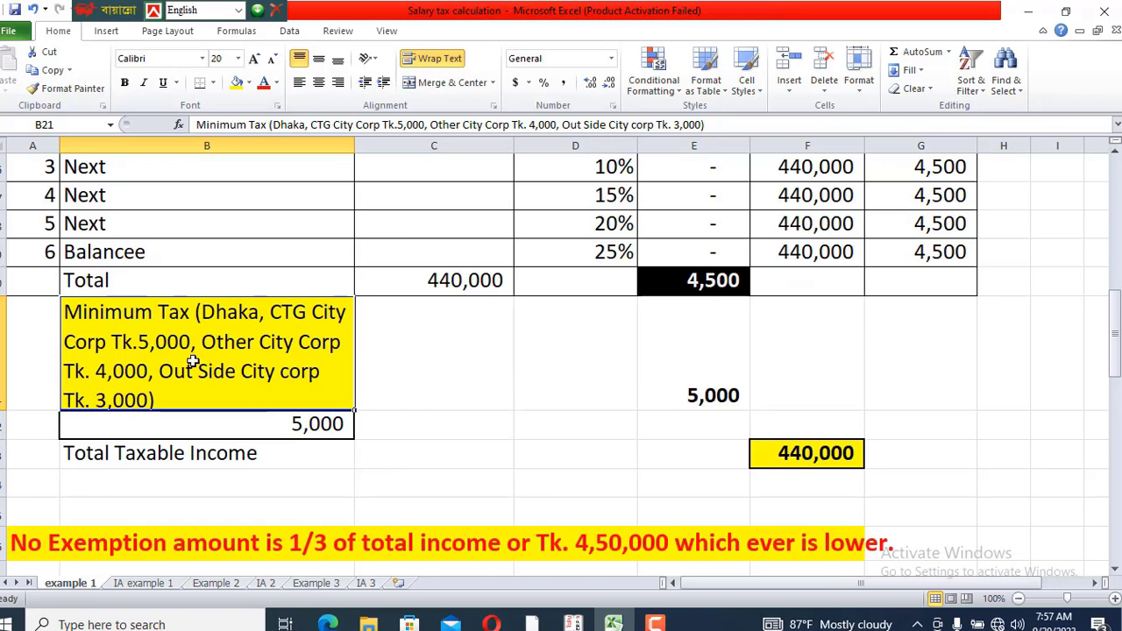
double_click(732, 392)
key("Return")
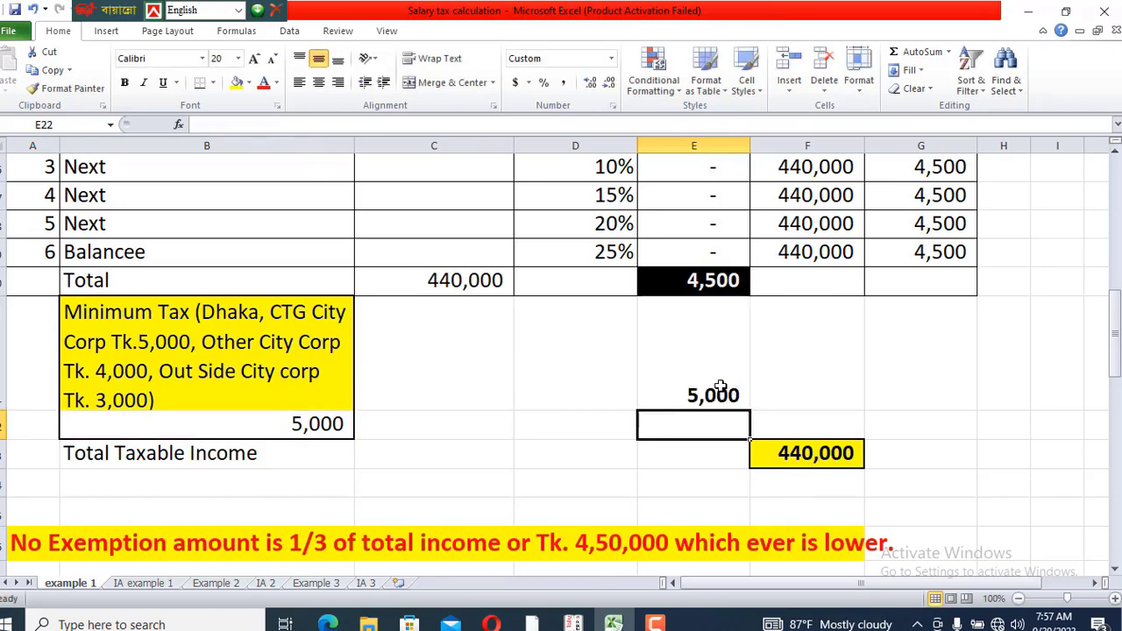
Review the payable tax against the slab total, and look back over the salary exemption and slab tables
scroll(720, 387, "up", 1)
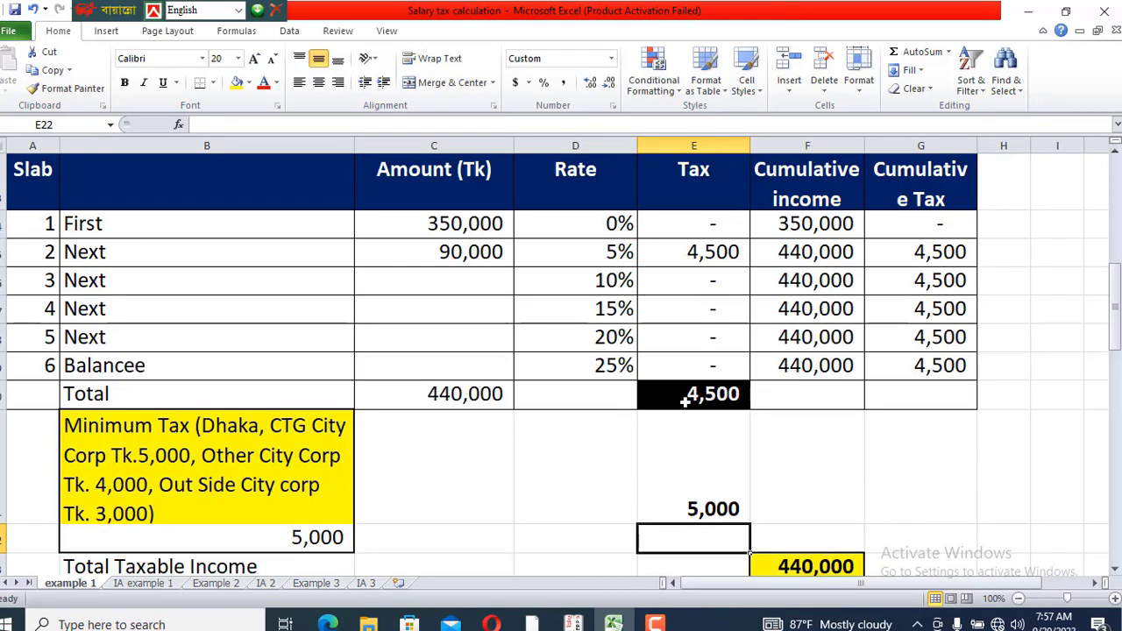
scroll(693, 393, "down", 1)
left_click(712, 372)
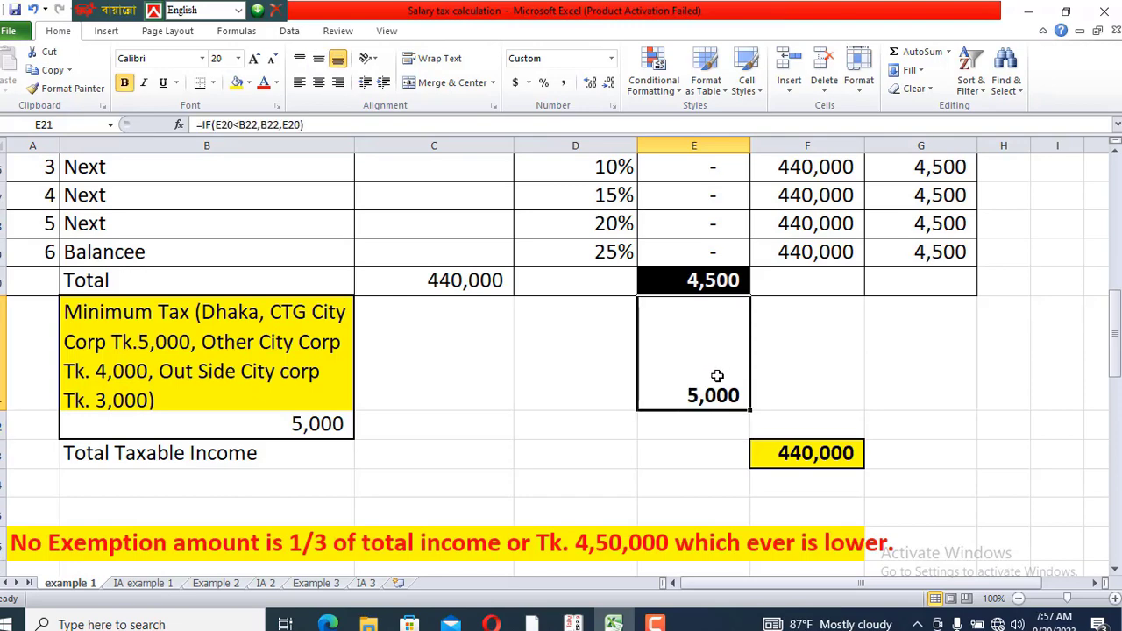
scroll(714, 375, "down", 1)
scroll(712, 374, "up", 3)
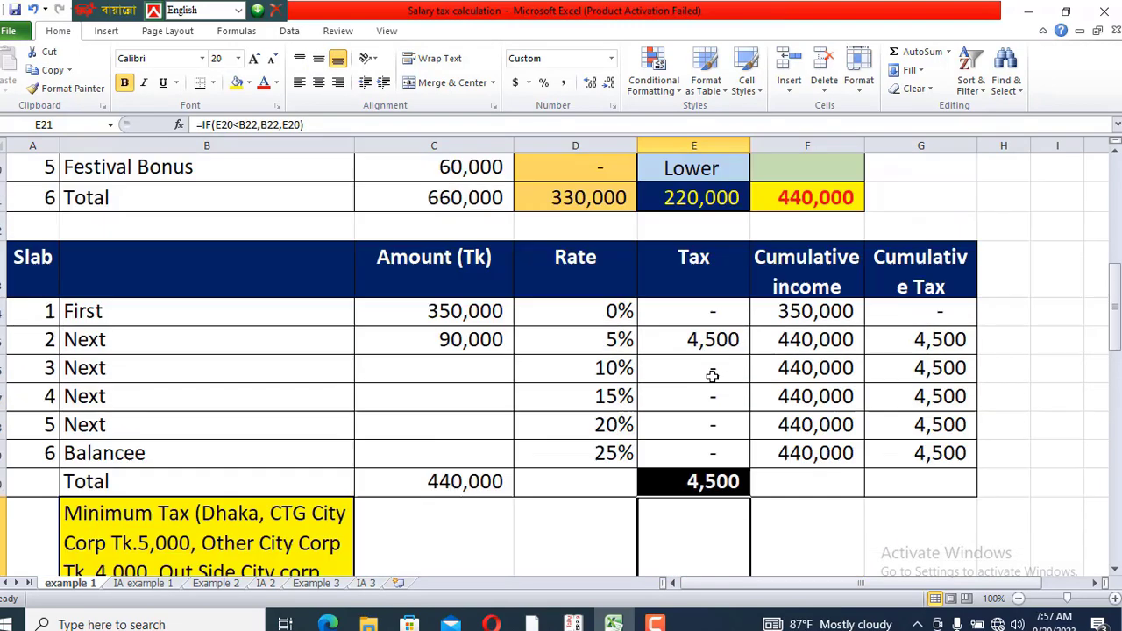
scroll(712, 375, "up", 2)
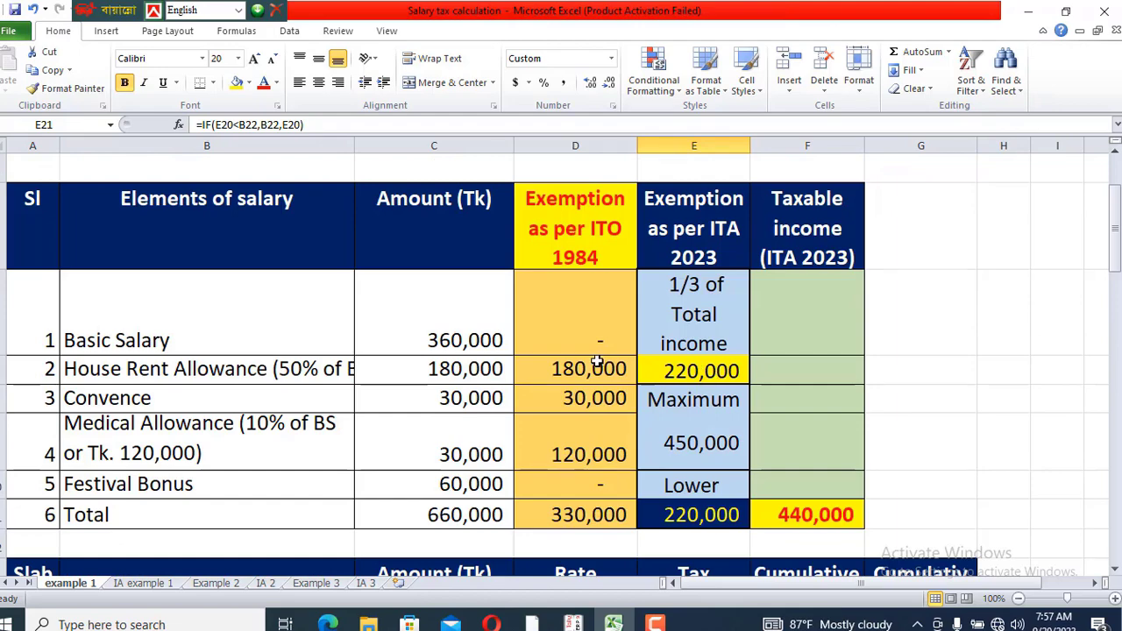
scroll(595, 364, "down", 2)
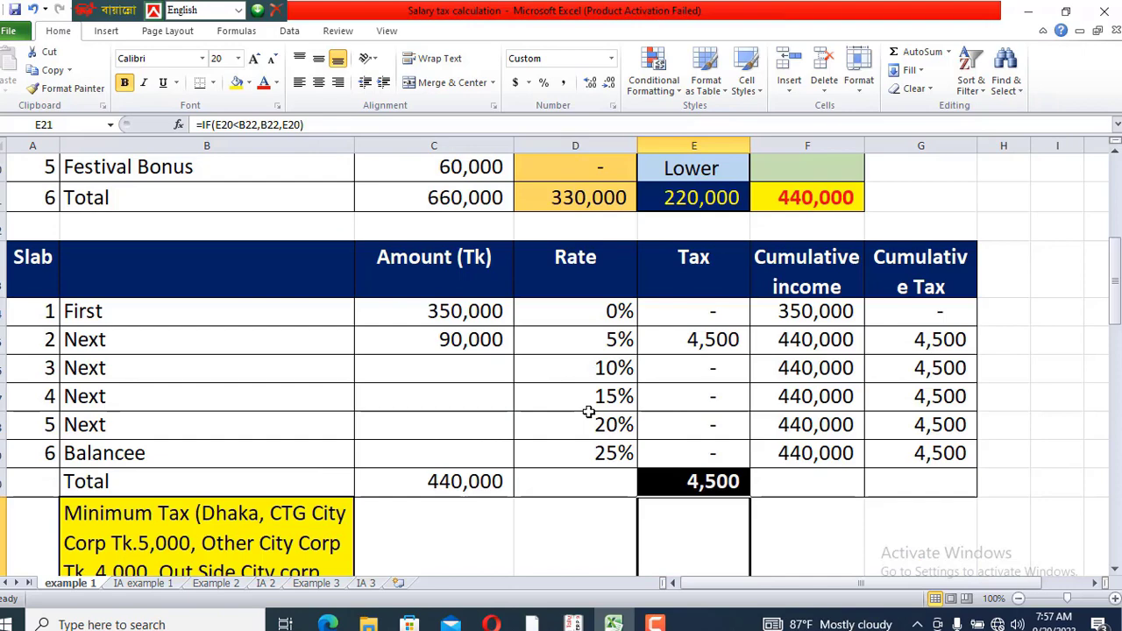
scroll(589, 412, "down", 2)
left_click(522, 370)
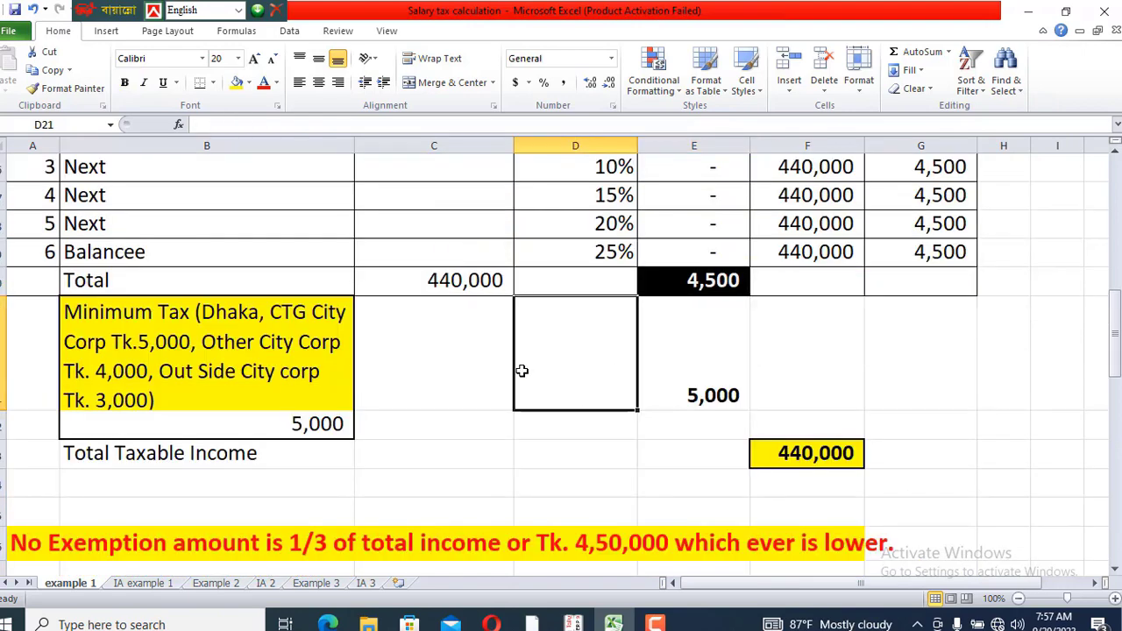
Switch to the PDF guide in Edge and read the minimum tax conclusion for Example 1 on page 11
key("alt+Tab")
scroll(515, 556, "down", 5)
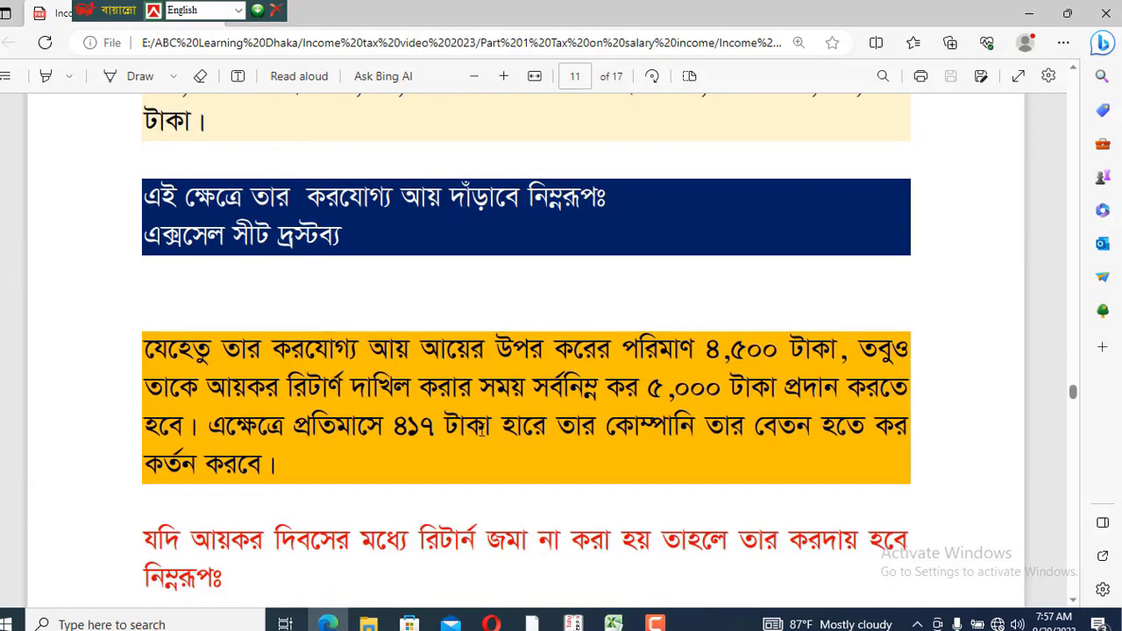
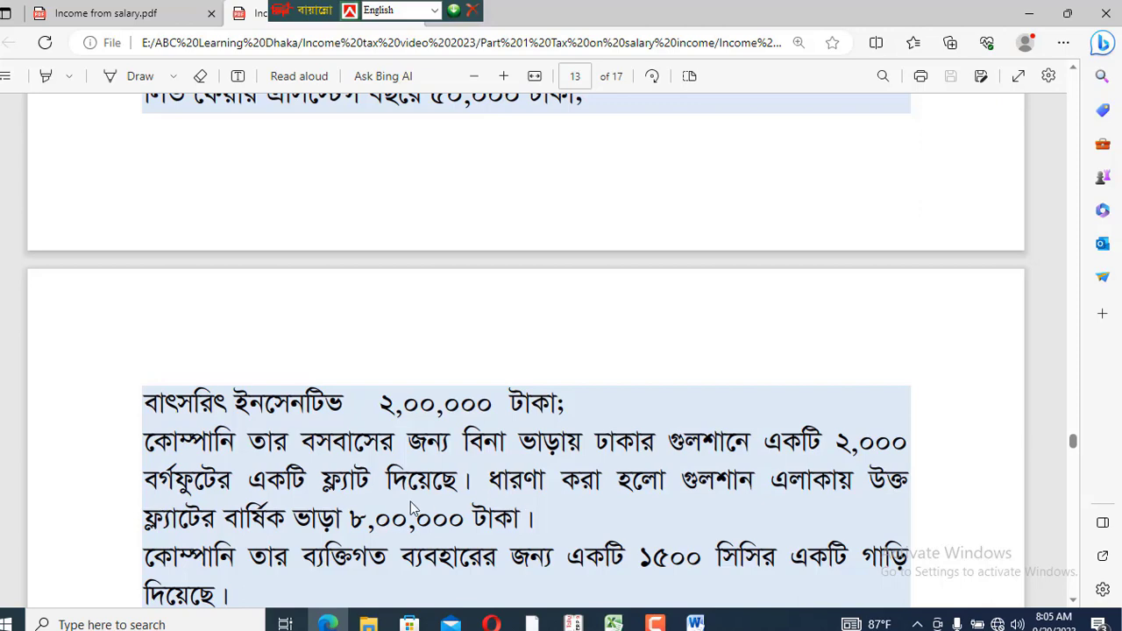
Read Example 2's incentive, rent-free flat, company car, provident fund and tax deduction details on page 13 of the guide
scroll(410, 502, "down", 1)
scroll(410, 502, "down", 1)
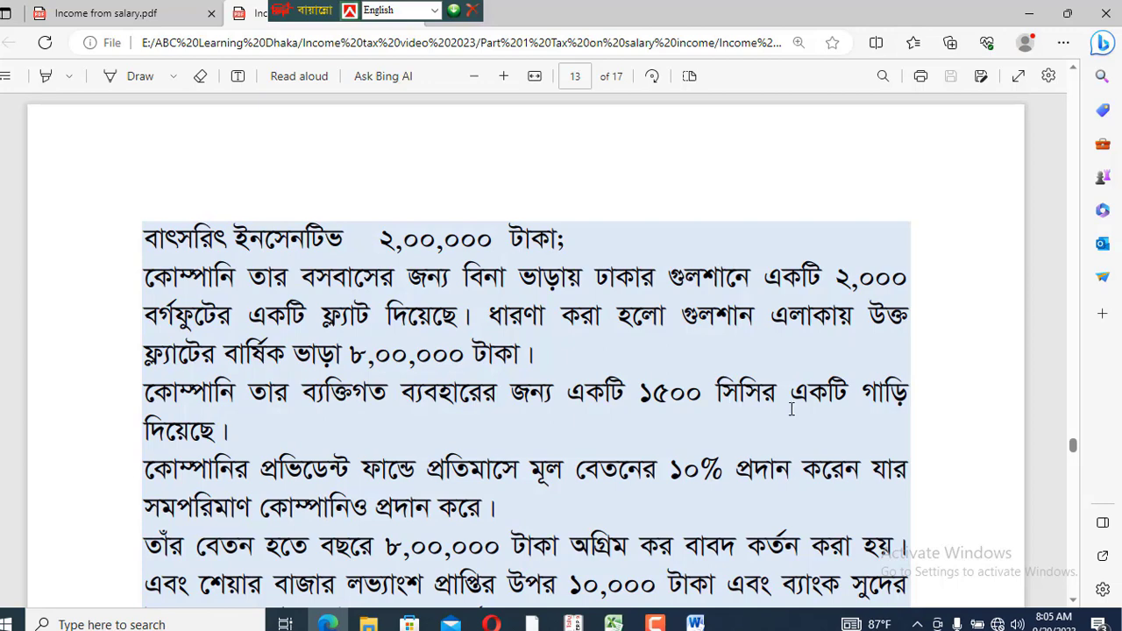
scroll(349, 426, "down", 1)
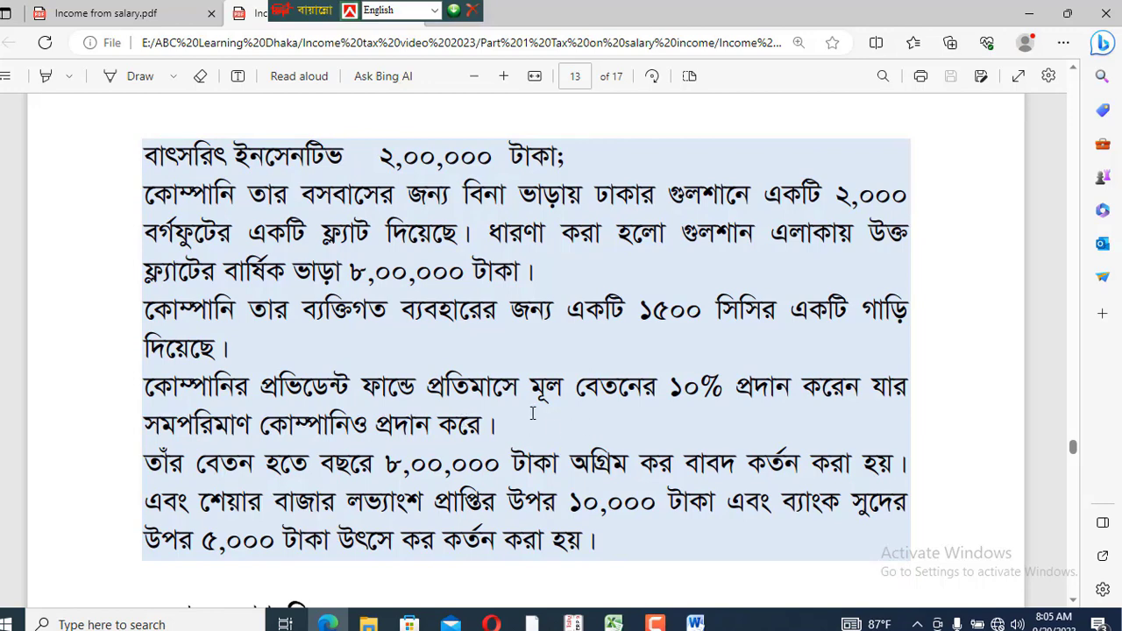
scroll(534, 414, "down", 1)
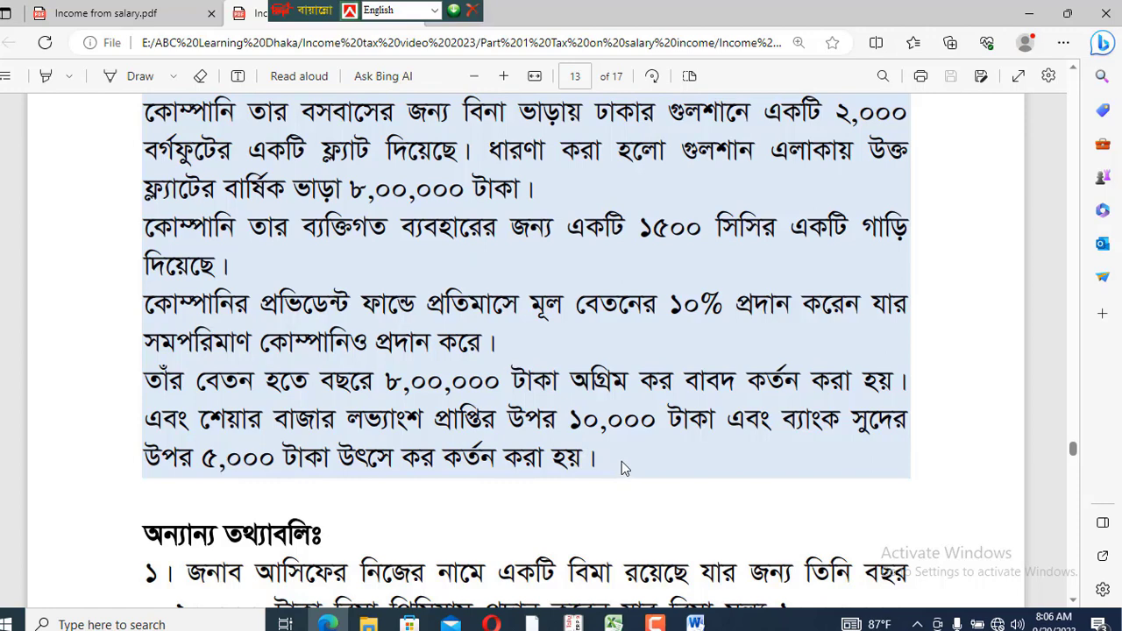
Read Example 2's other information on insurance, share investment, savings certificates and donation, through to the Excel sheet reference on page 14
scroll(619, 460, "down", 3)
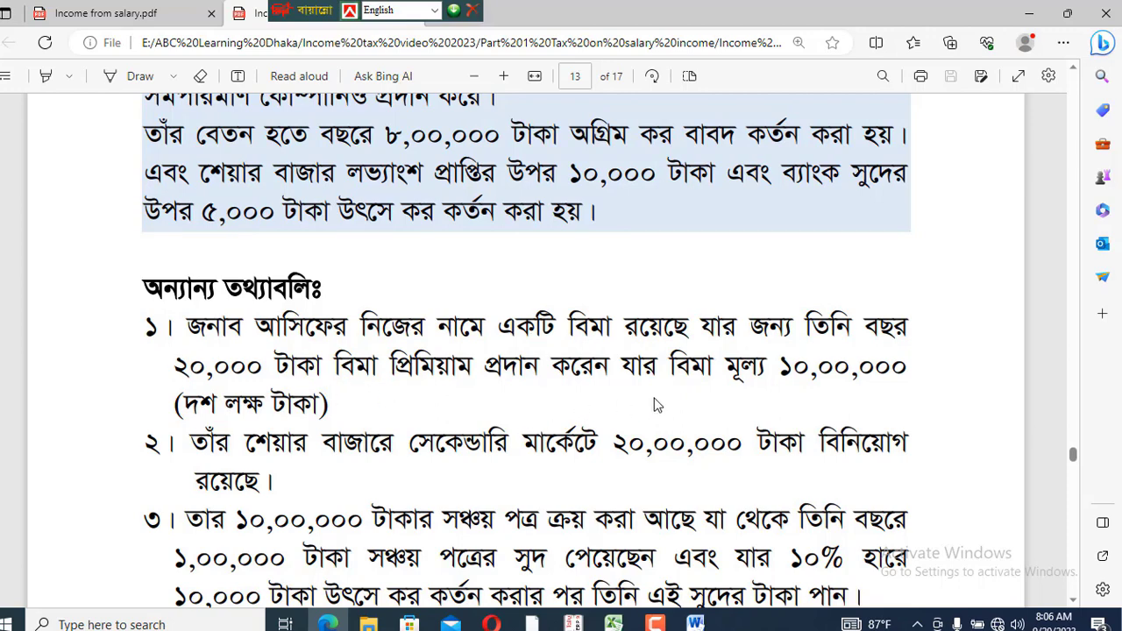
scroll(688, 395, "down", 1)
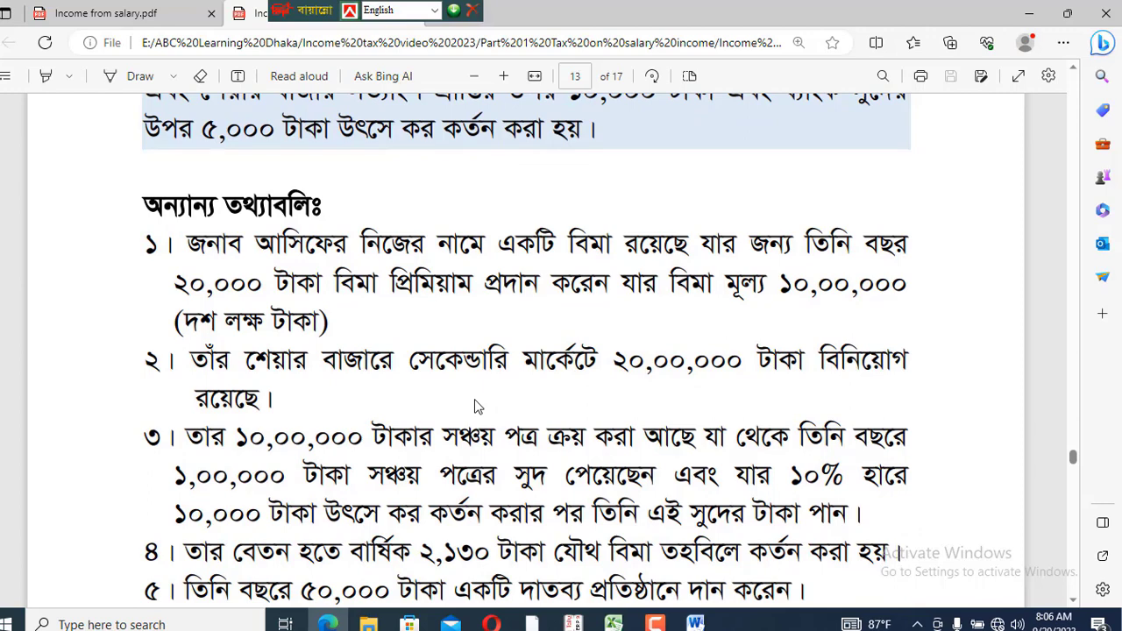
scroll(474, 398, "down", 1)
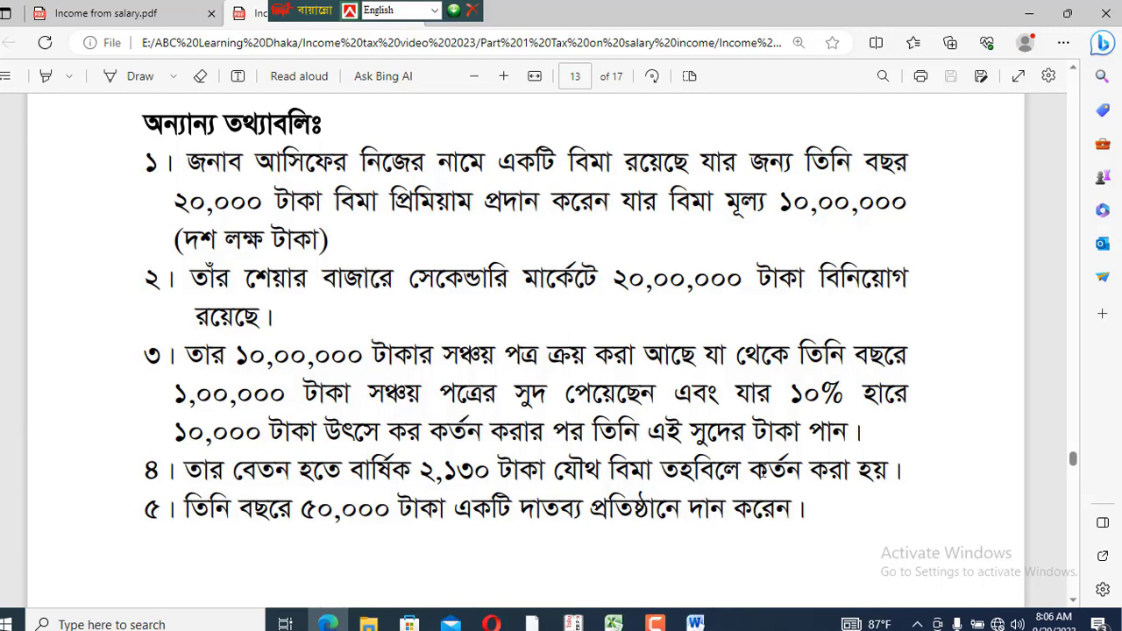
scroll(833, 438, "down", 1)
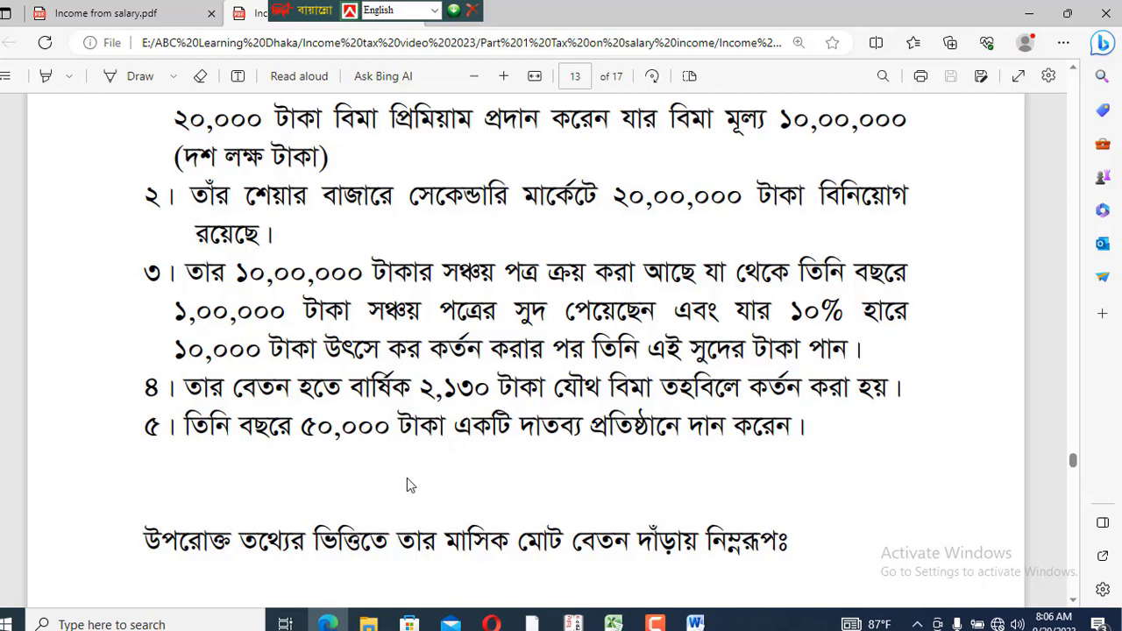
scroll(406, 478, "down", 1)
scroll(407, 480, "down", 1)
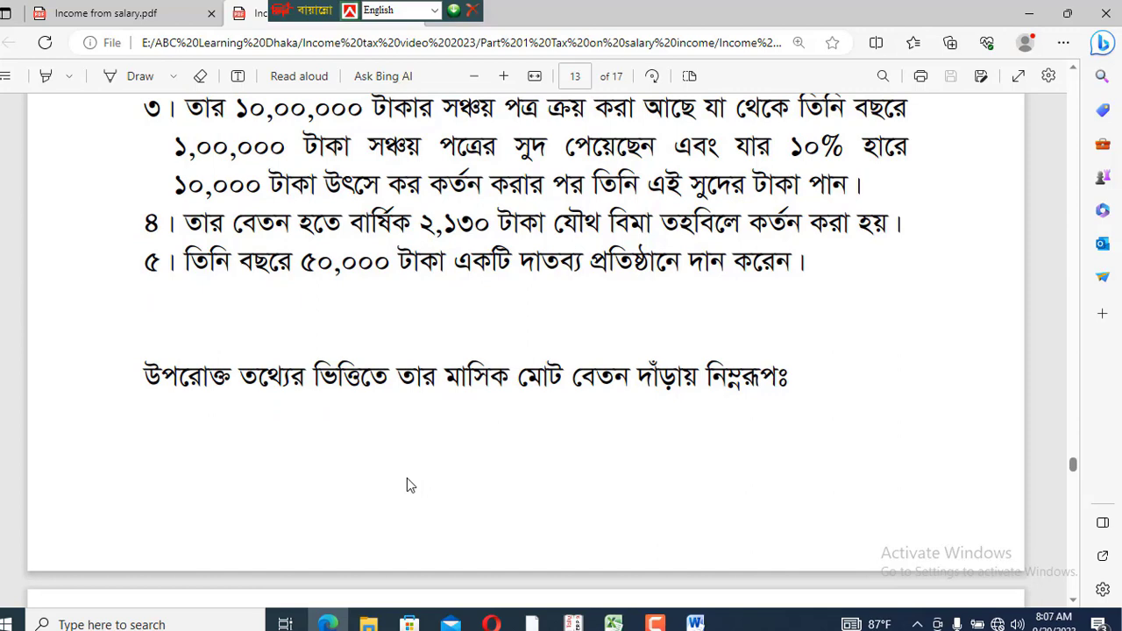
scroll(407, 485, "down", 3)
scroll(407, 485, "down", 3)
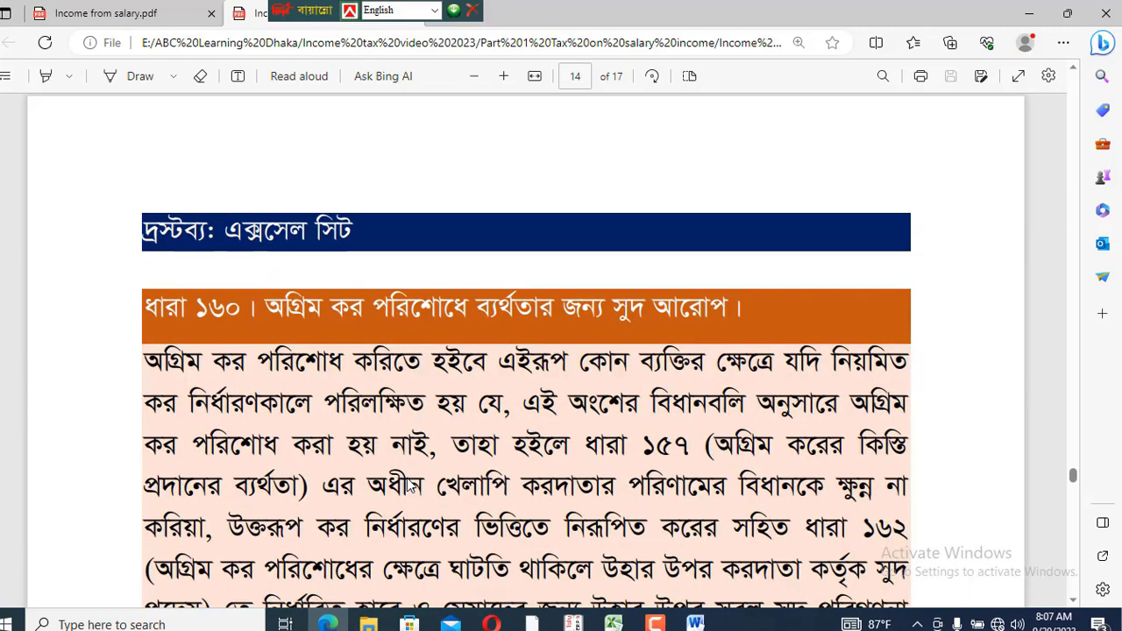
scroll(427, 349, "up", 4)
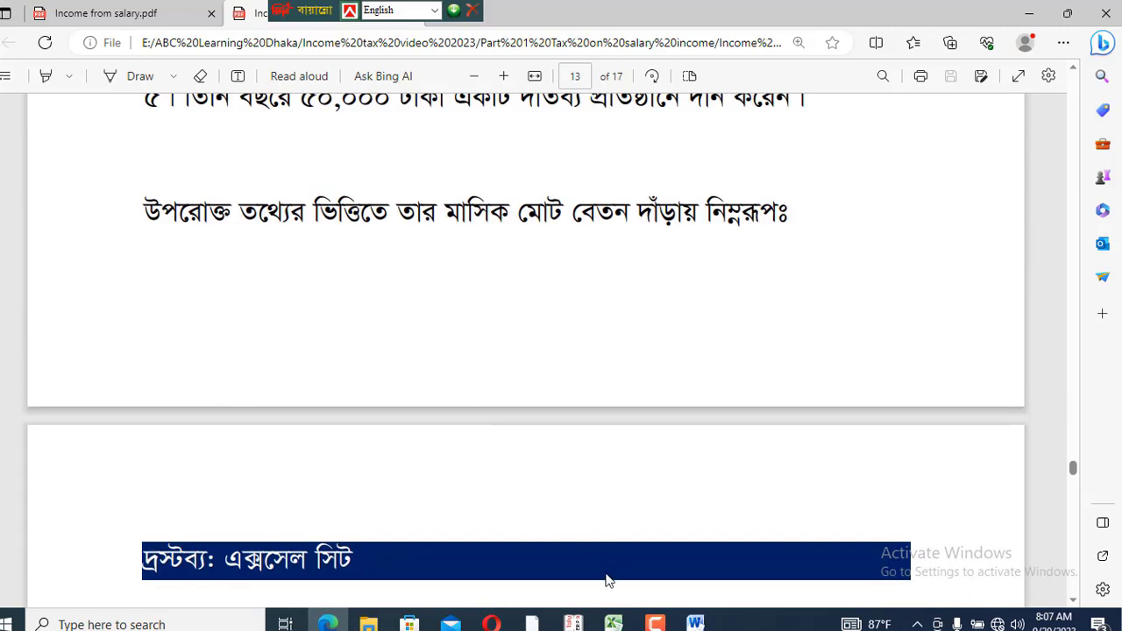
Switch to the Excel workbook, open the Example 2 sheet and inspect the basic salary formula
left_click(616, 623)
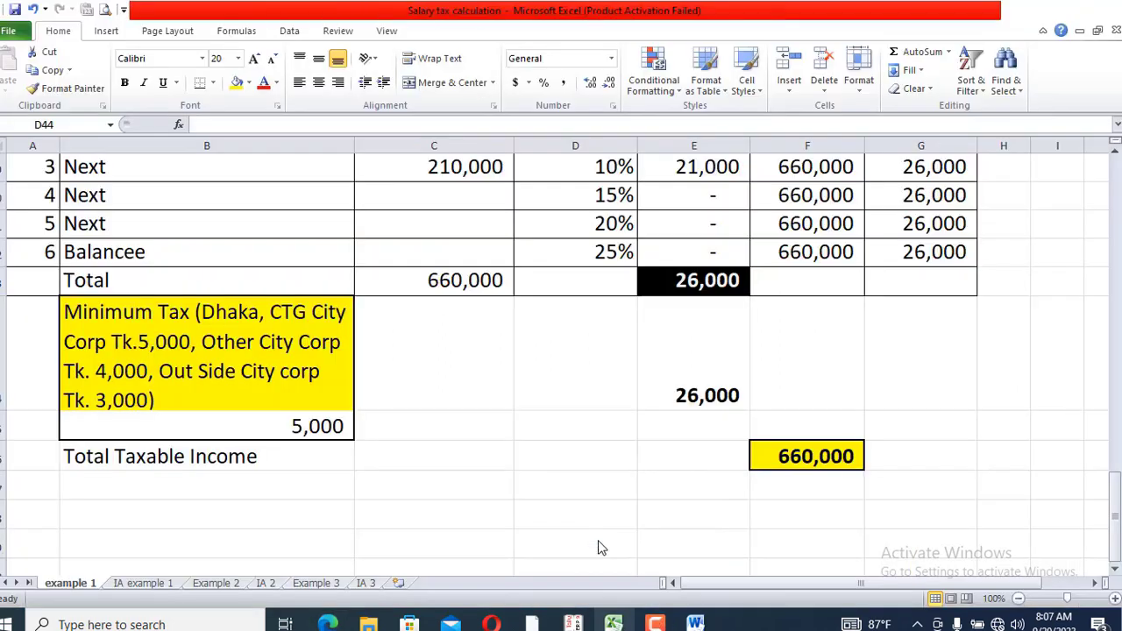
left_click(150, 583)
key("ctrl+Page_Down")
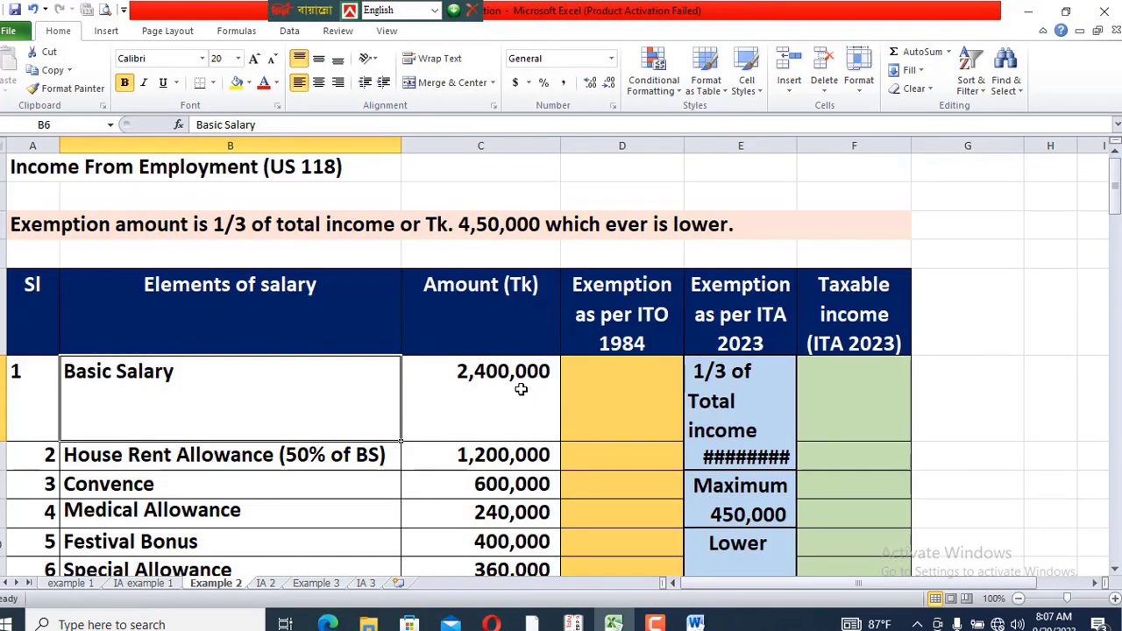
left_click(518, 391)
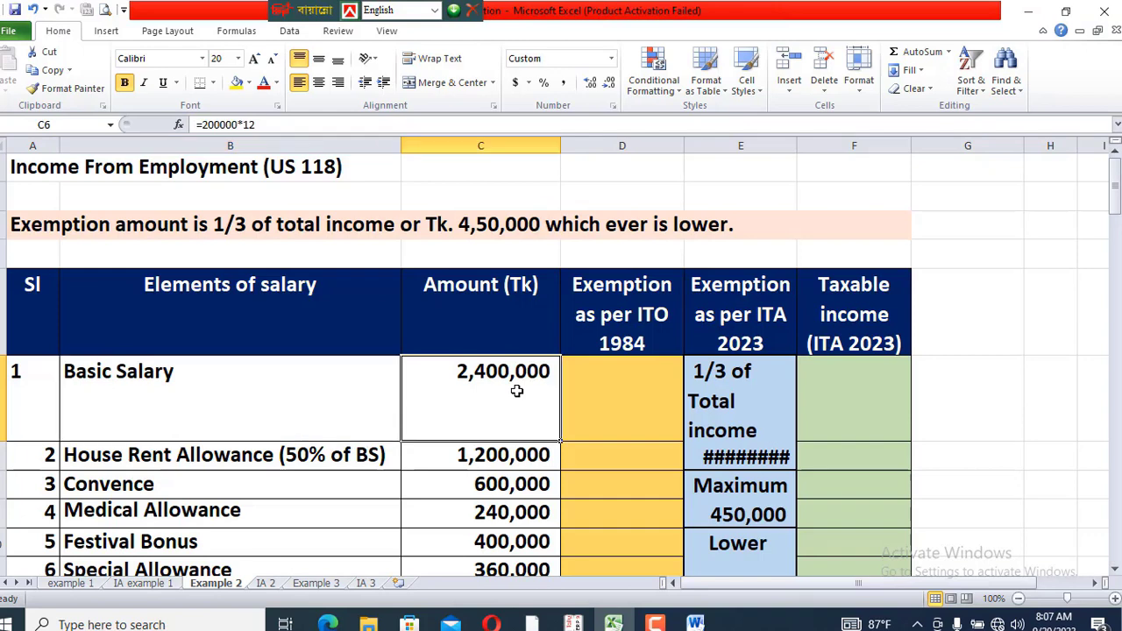
double_click(518, 391)
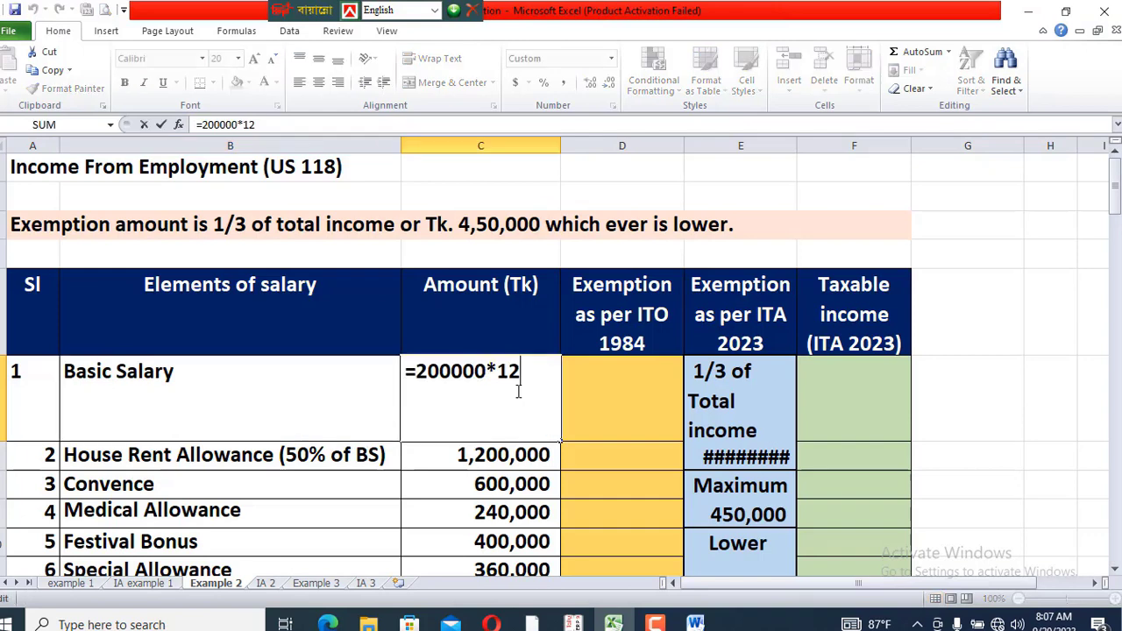
key("Return")
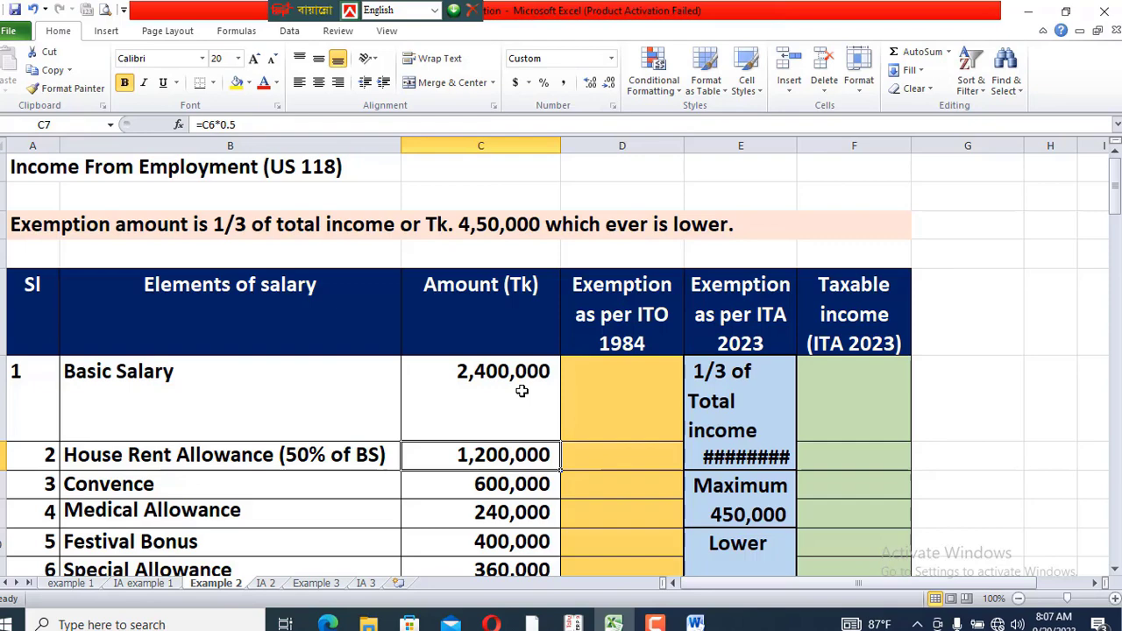
Check the house rent allowance formula against the PDF guide, and widen the ITA 2023 exemption column to fit its figures
key("alt+Tab")
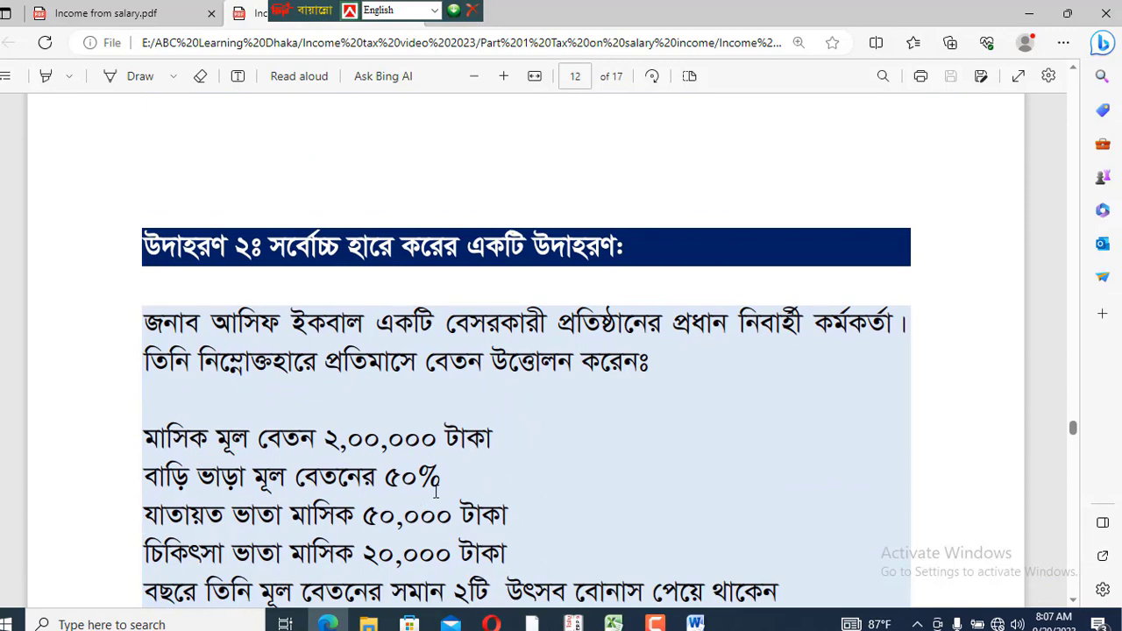
key("alt+Tab")
key("Tab")
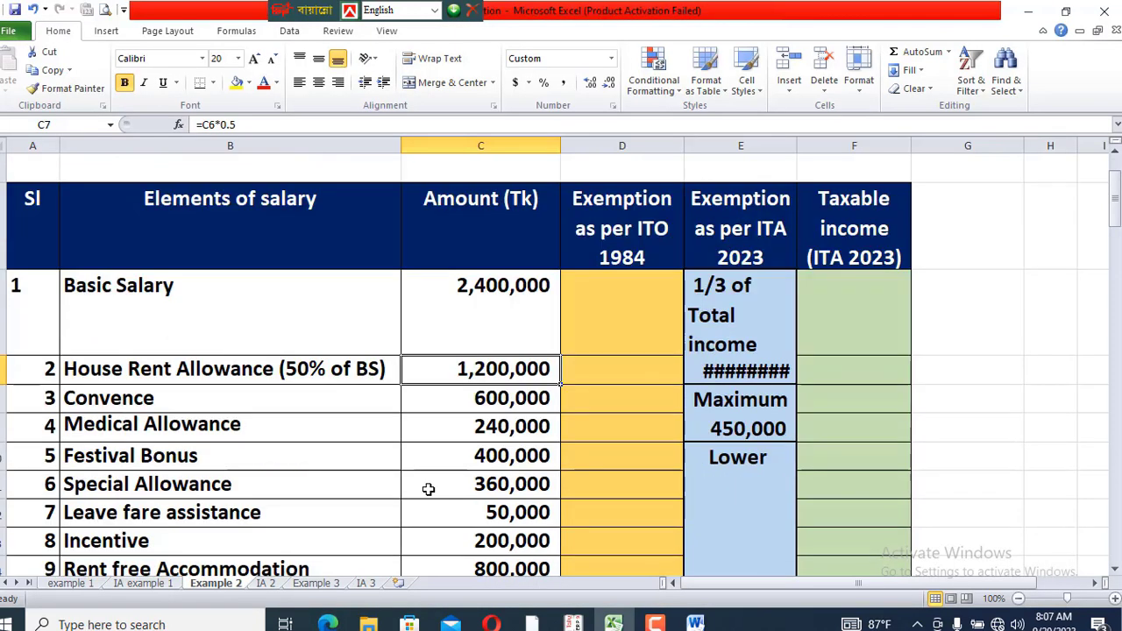
left_click(142, 379)
left_click(511, 371)
left_click_drag(799, 143, 823, 143)
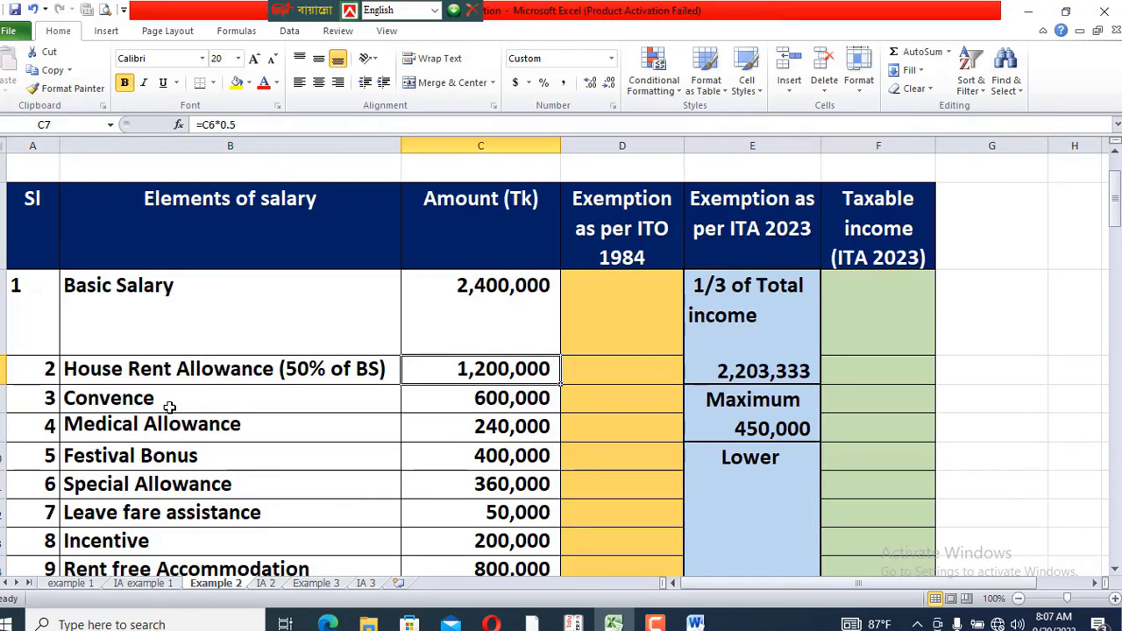
Check the conveyance and medical allowance formulas against the monthly amounts in the PDF guide
key("alt+Tab")
scroll(203, 381, "down", 2)
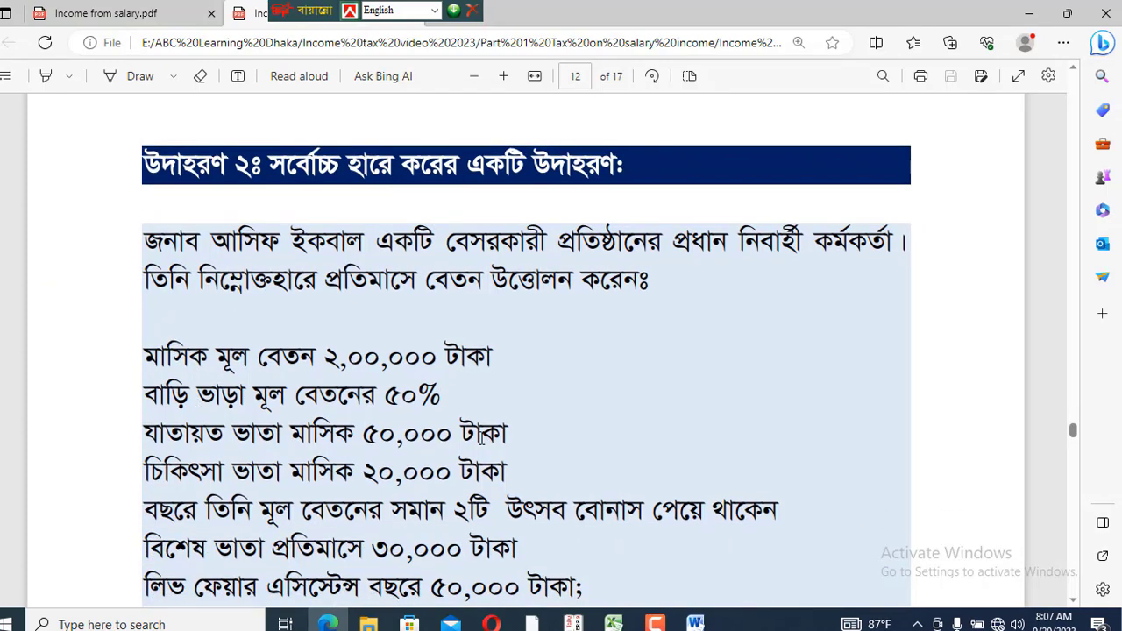
key("alt+Tab")
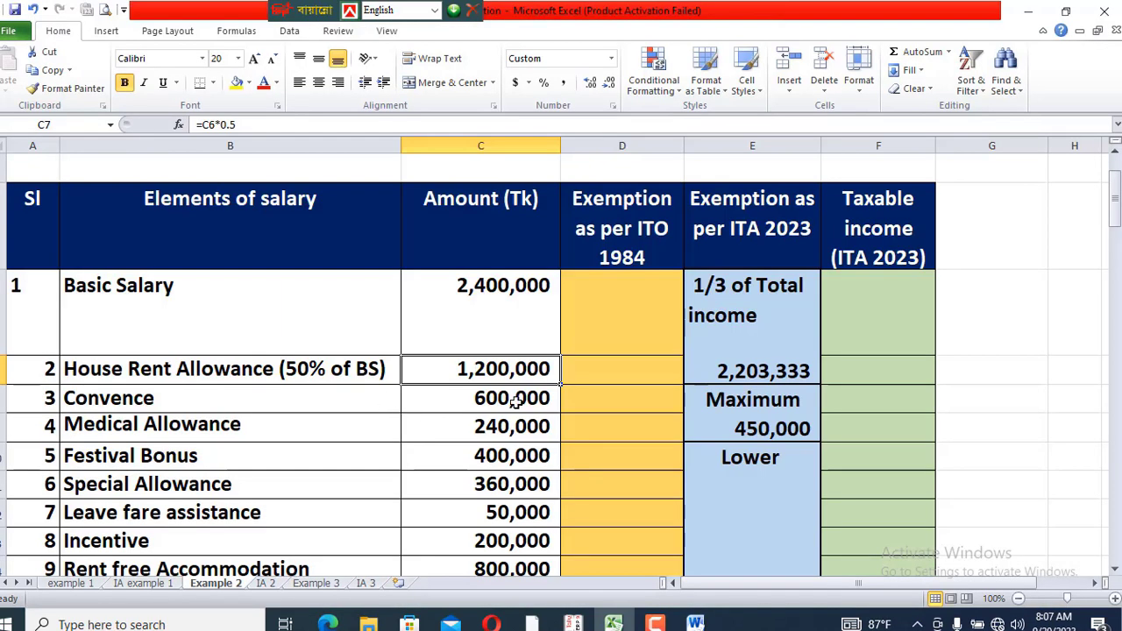
double_click(516, 400)
key("Return")
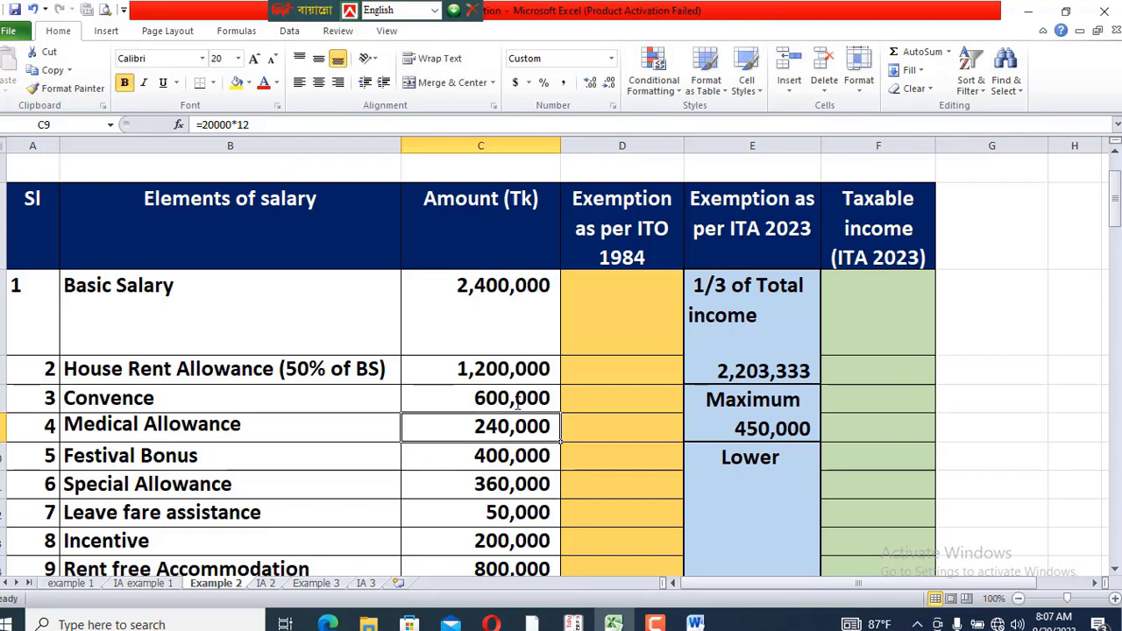
key("alt+Tab")
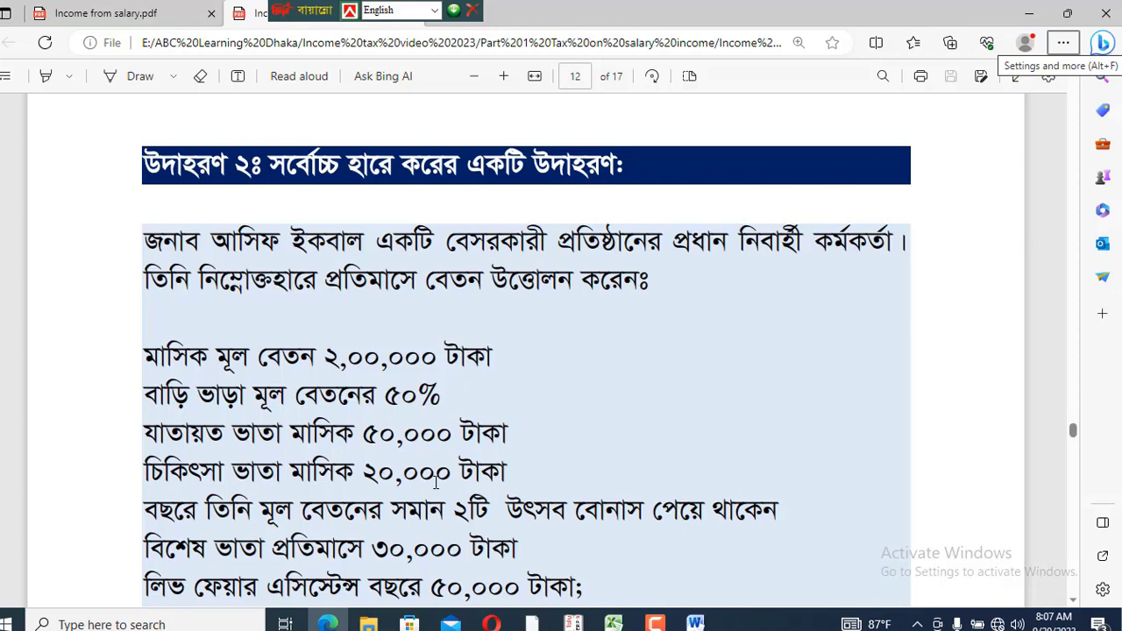
key("alt+Tab")
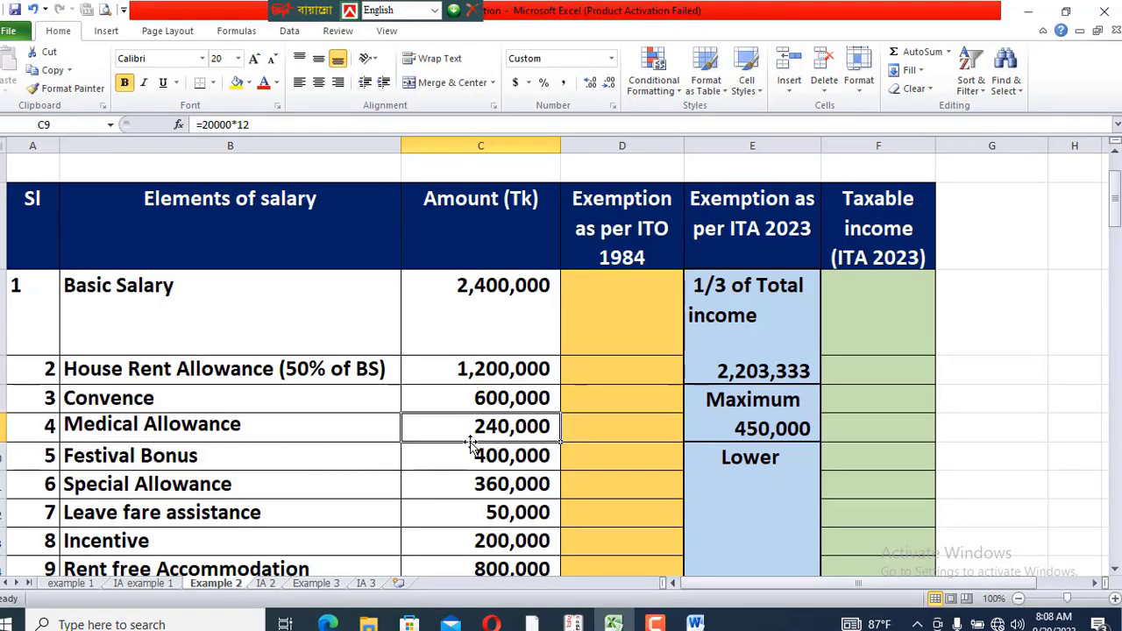
Recheck the medical allowance formula and hide the column for exemption as per ITO 1984
double_click(507, 426)
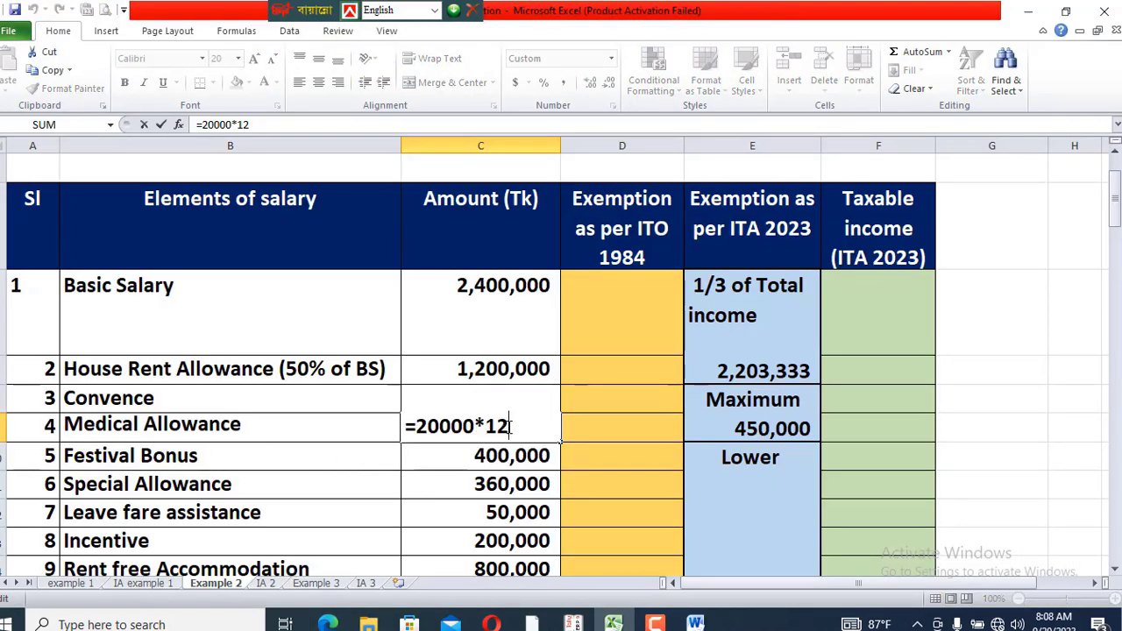
key("Return")
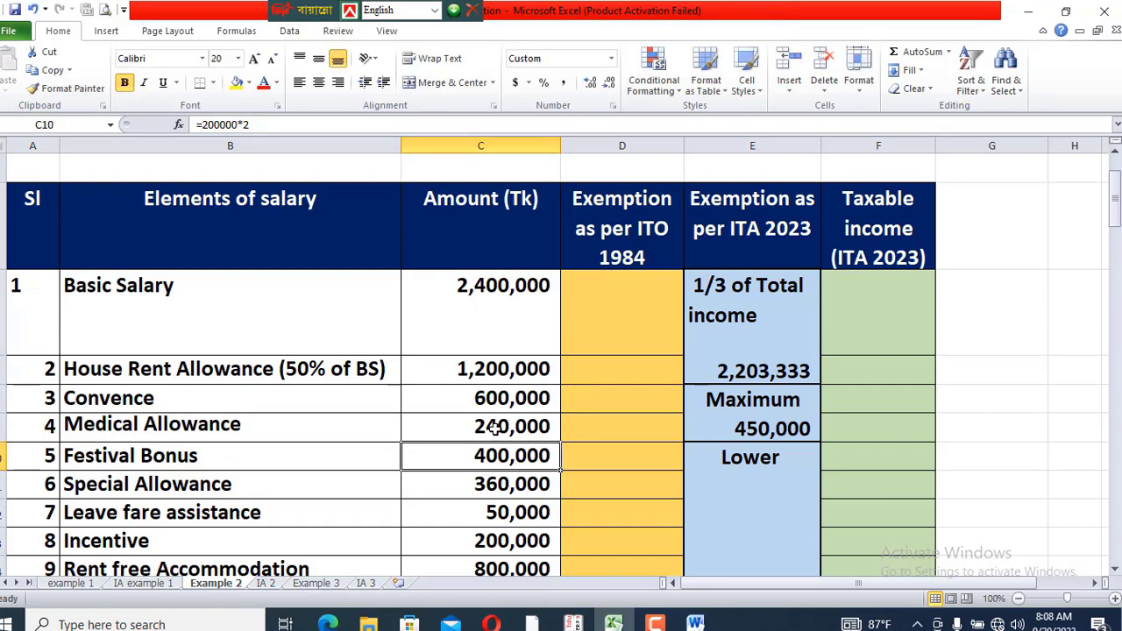
left_click(622, 145)
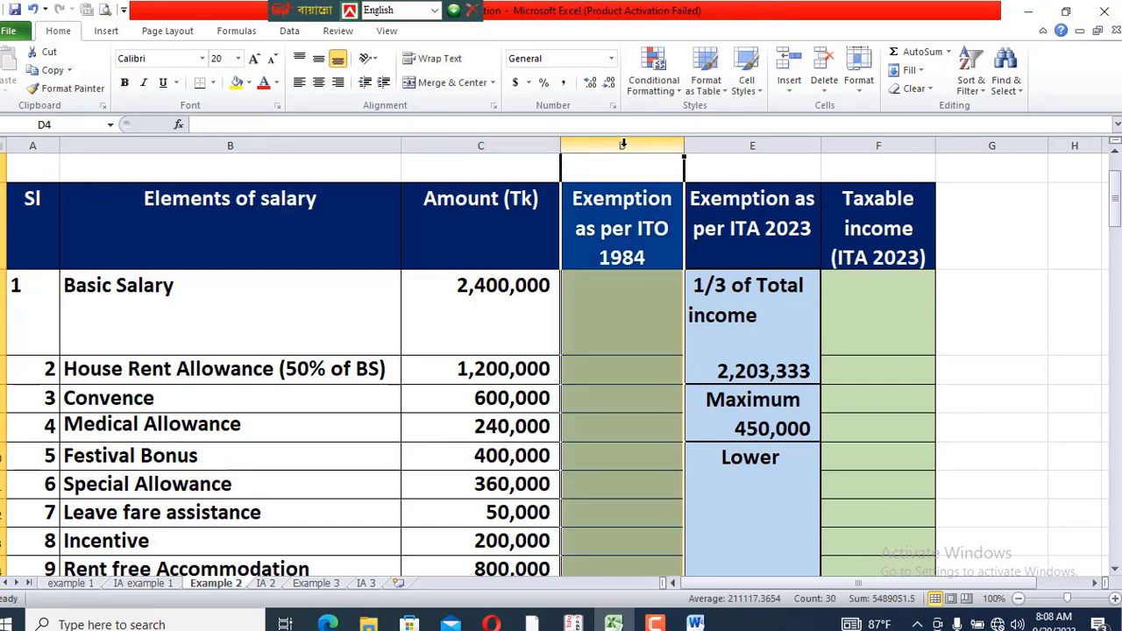
key("ctrl+0")
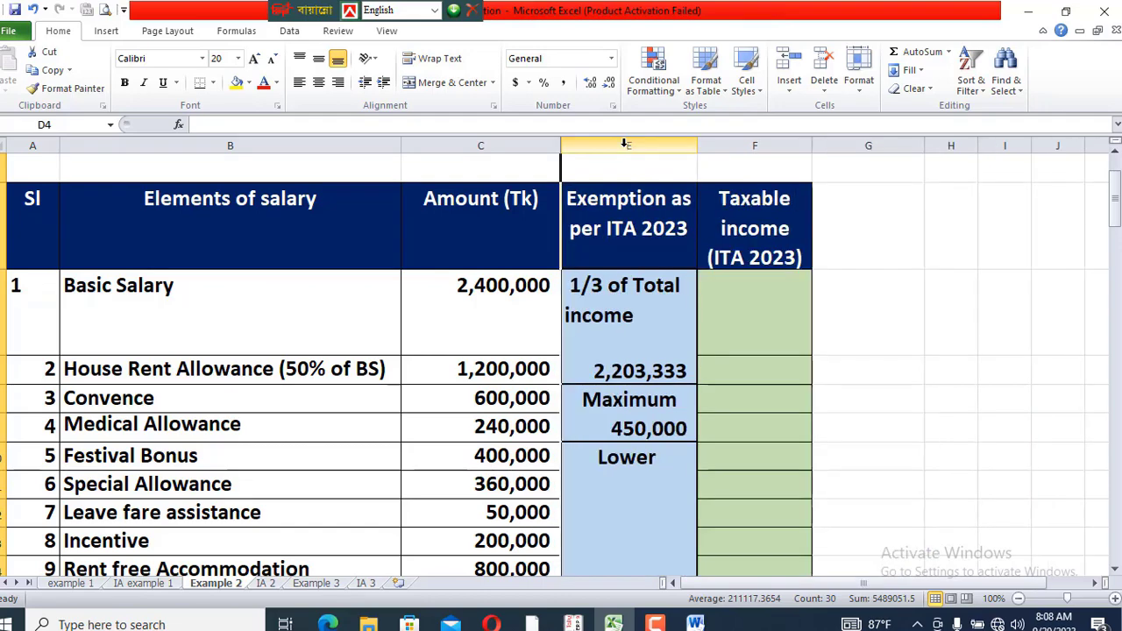
scroll(544, 395, "down", 1)
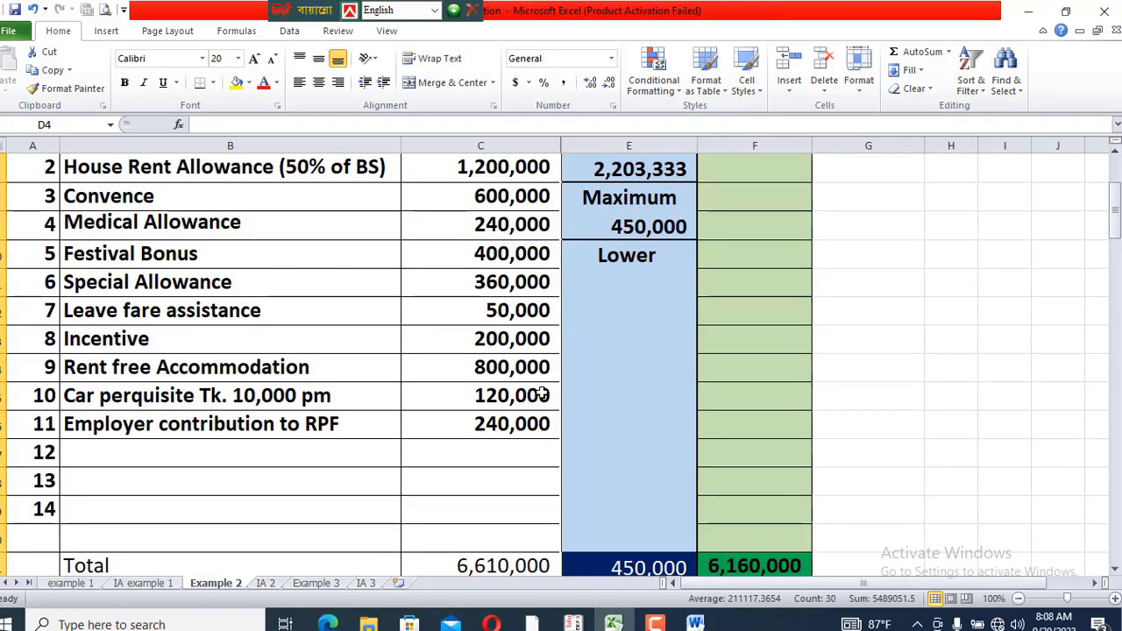
Compare the festival bonus formula in the Example 2 sheet with the two yearly bonuses described in the PDF guide
key("alt+Tab")
scroll(380, 412, "down", 1)
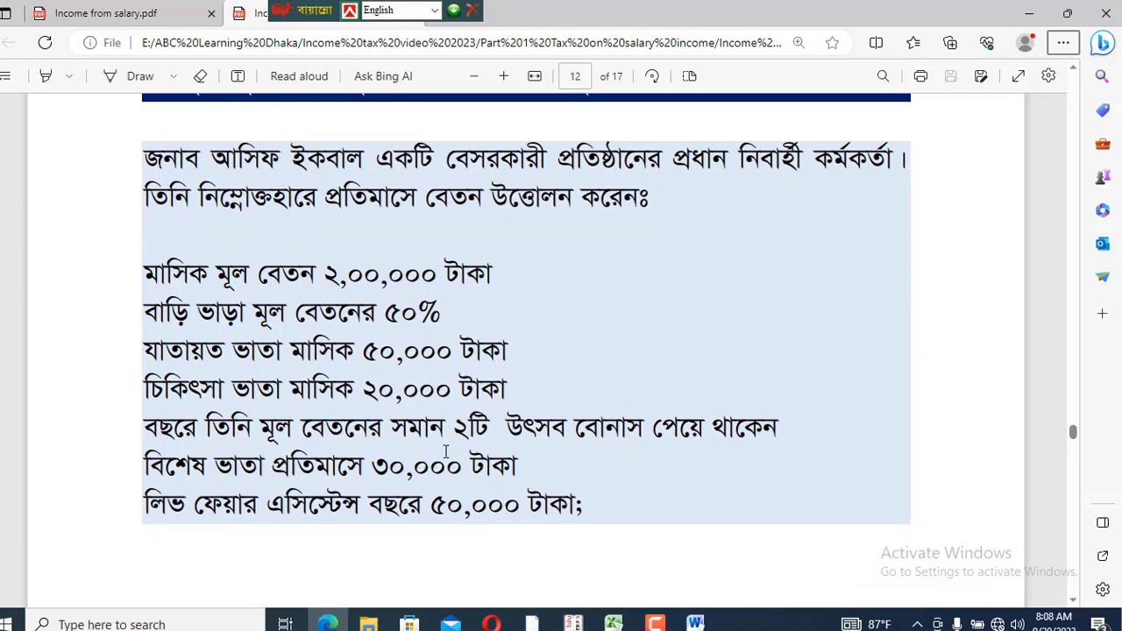
key("alt+Tab")
scroll(306, 450, "up", 1)
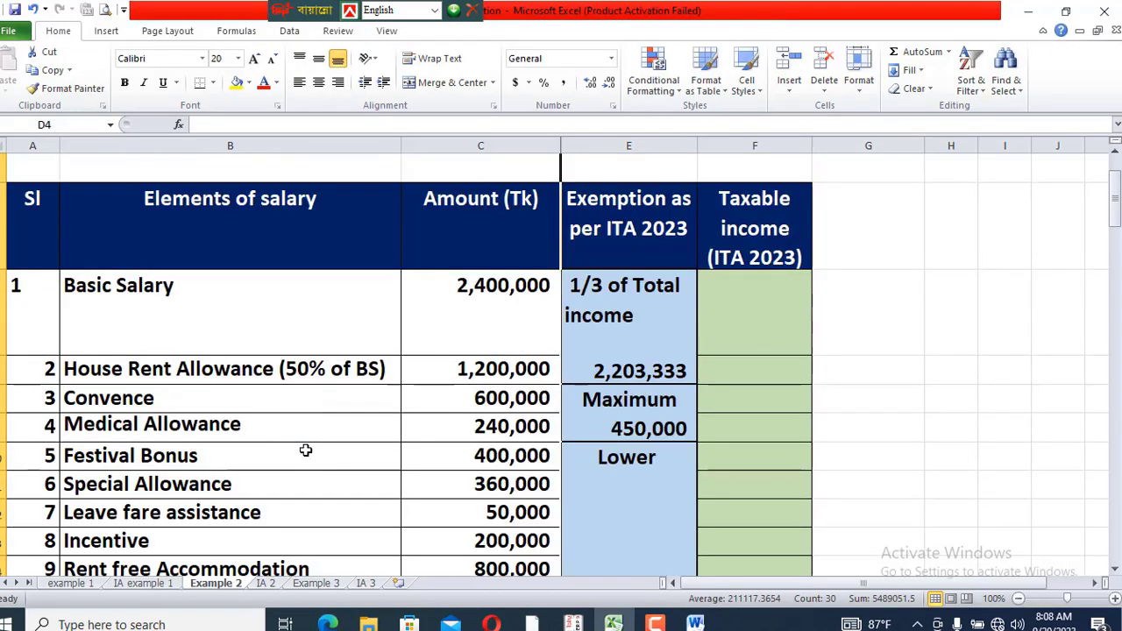
left_click(142, 459)
left_click(515, 449)
double_click(515, 449)
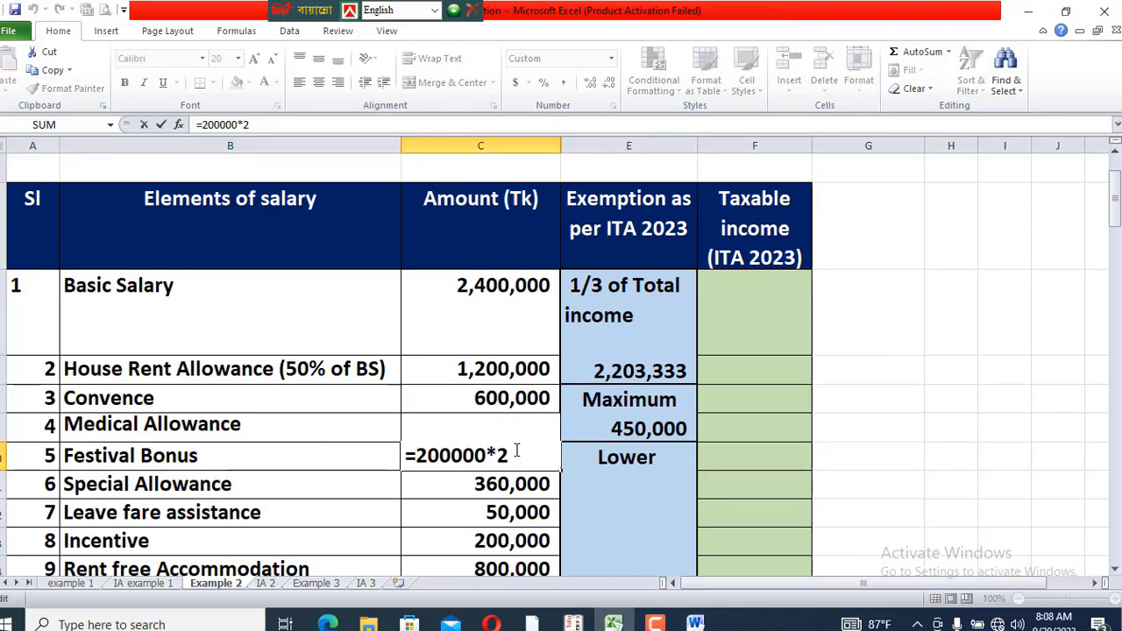
key("Return")
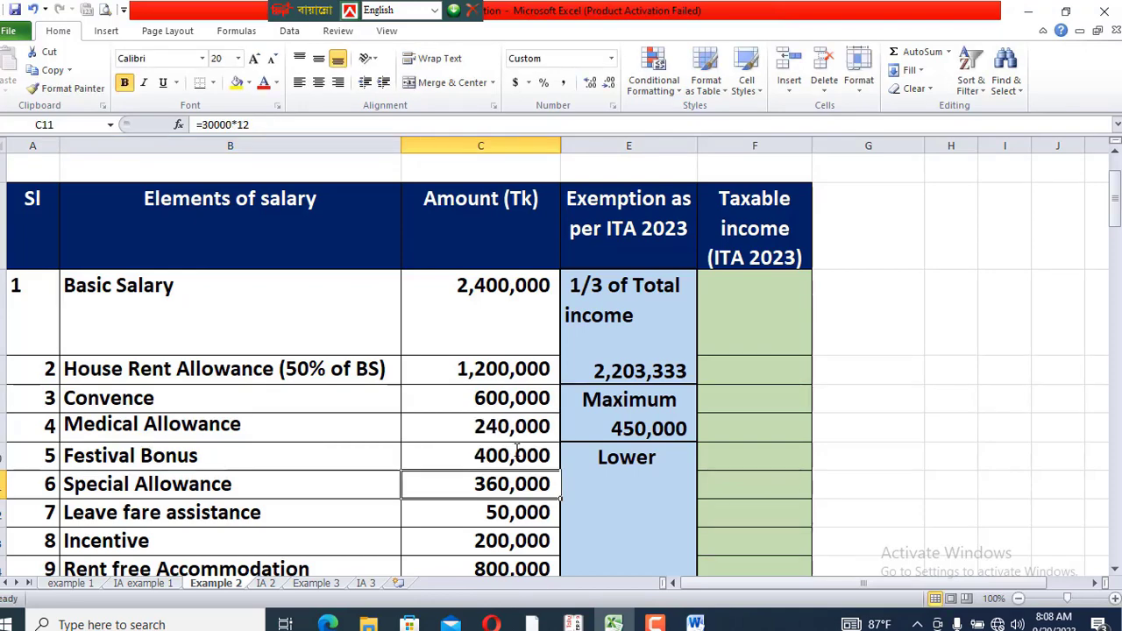
Check the special allowance formula against the PDF guide's monthly amount and fill its amount cell with yellow
key("alt+Tab")
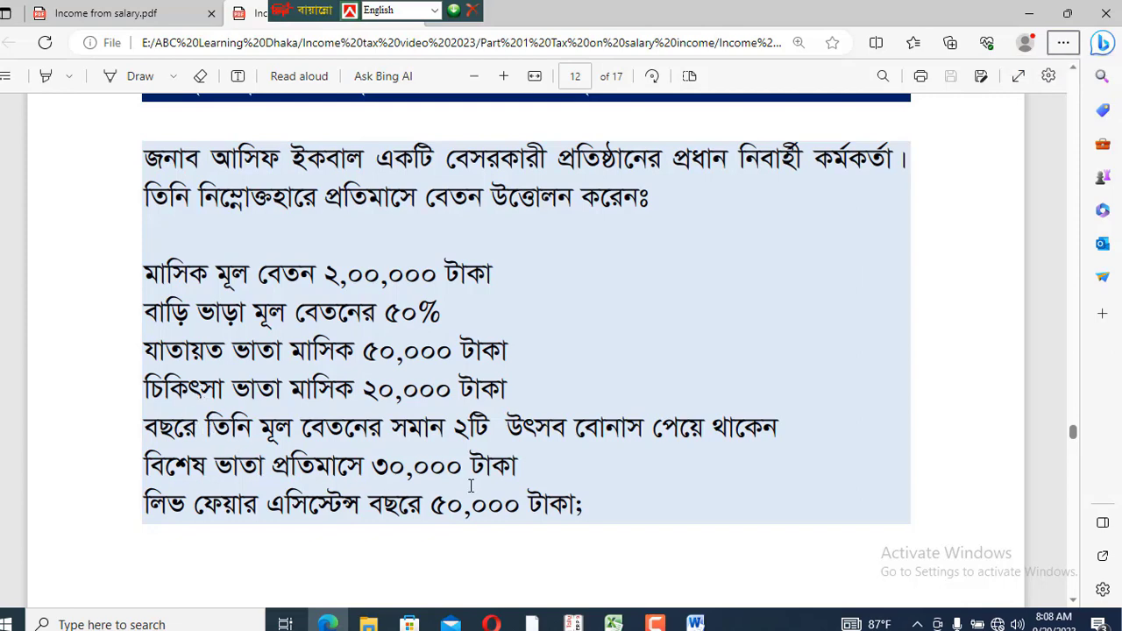
key("alt+Tab")
left_click(200, 519)
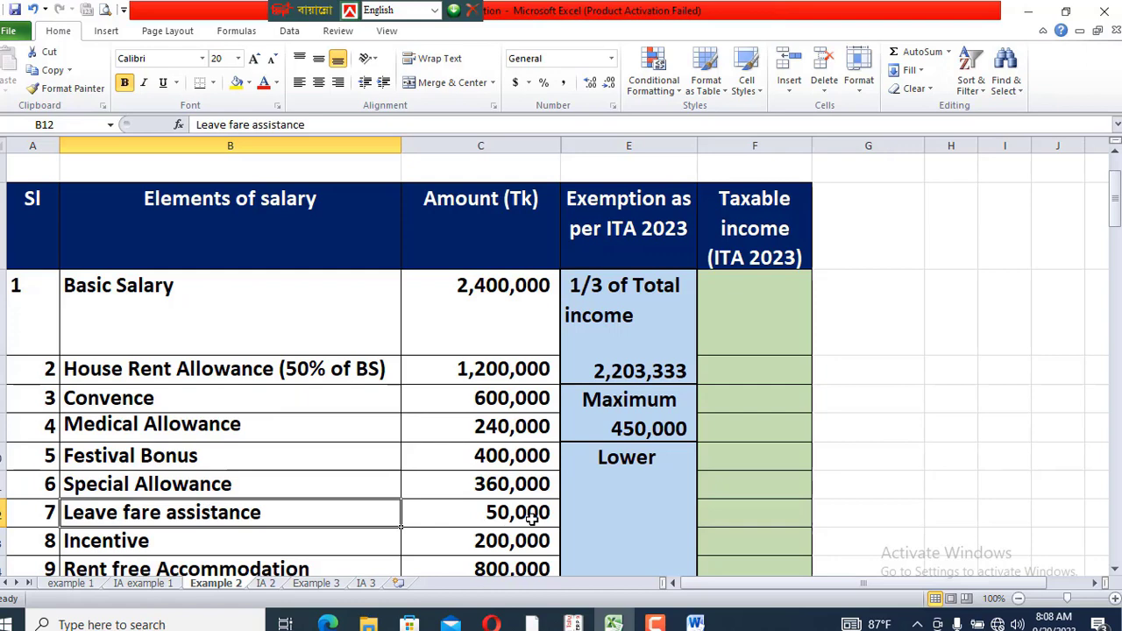
left_click(502, 480)
double_click(503, 481)
key("Return")
left_click(513, 482)
left_click(237, 84)
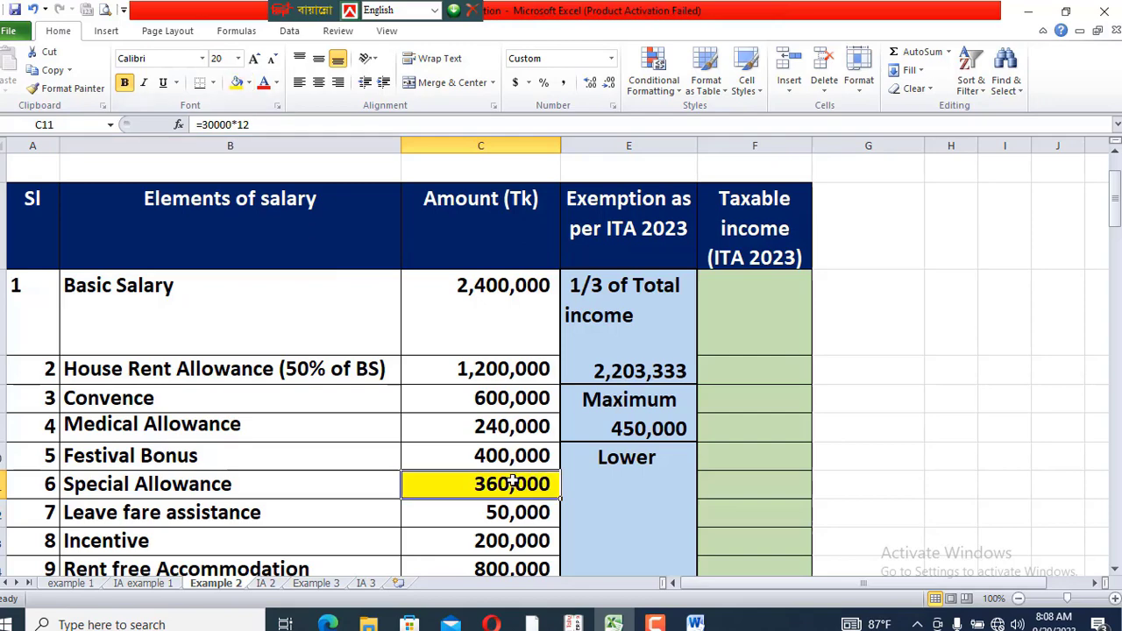
Check the leave fare assistance amount against the PDF guide and highlight its amount cell in yellow
left_click(328, 624)
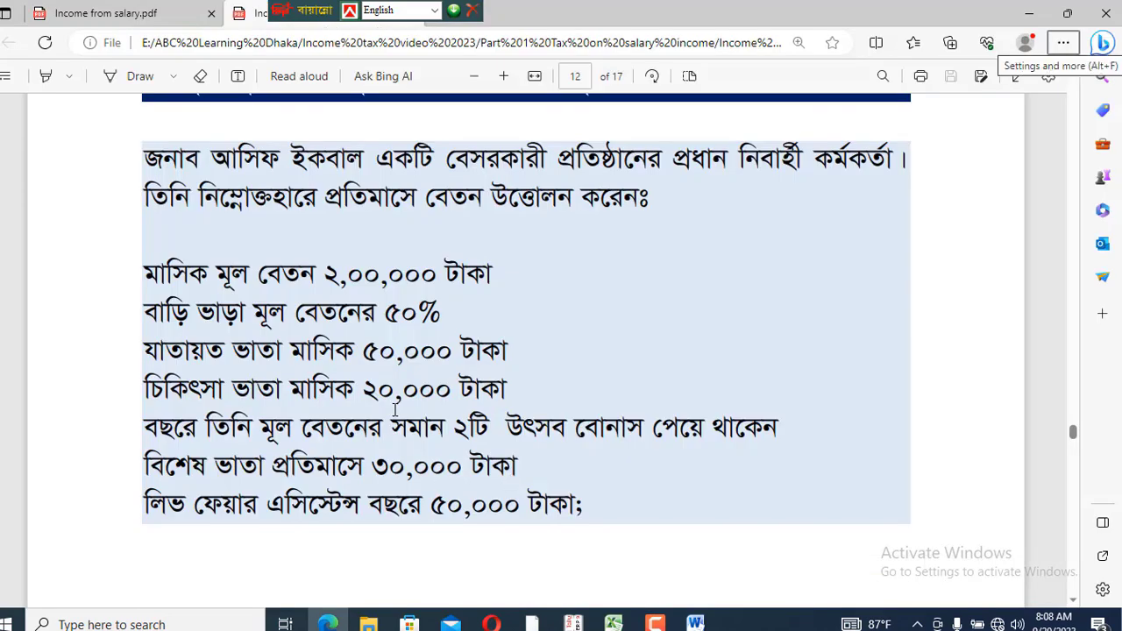
scroll(395, 410, "down", 3)
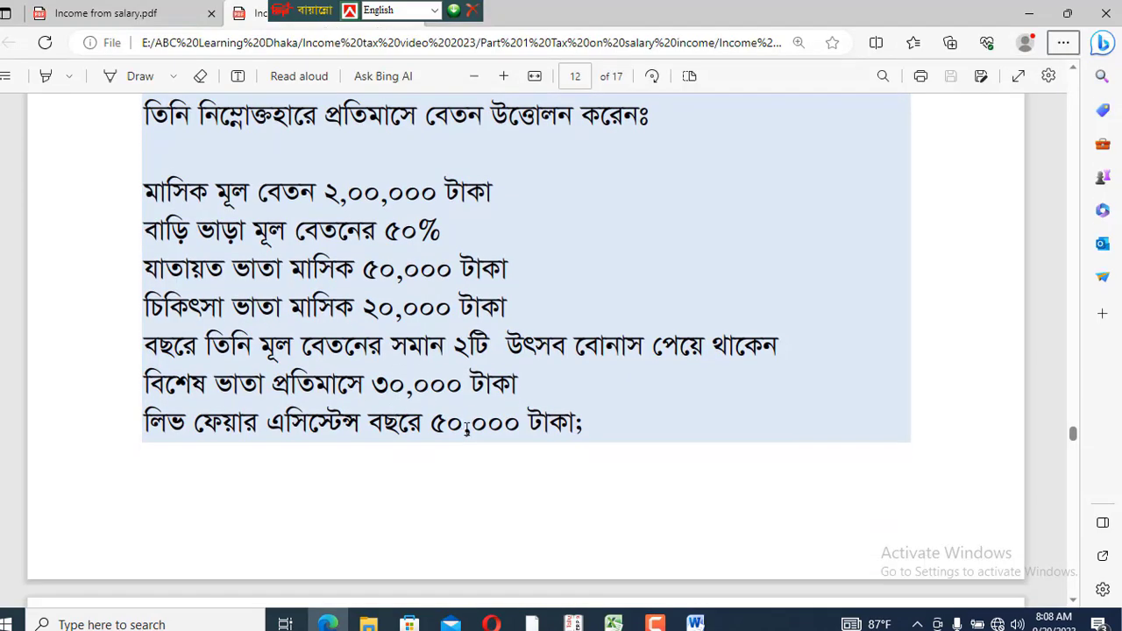
key("alt+Tab")
left_click(495, 509)
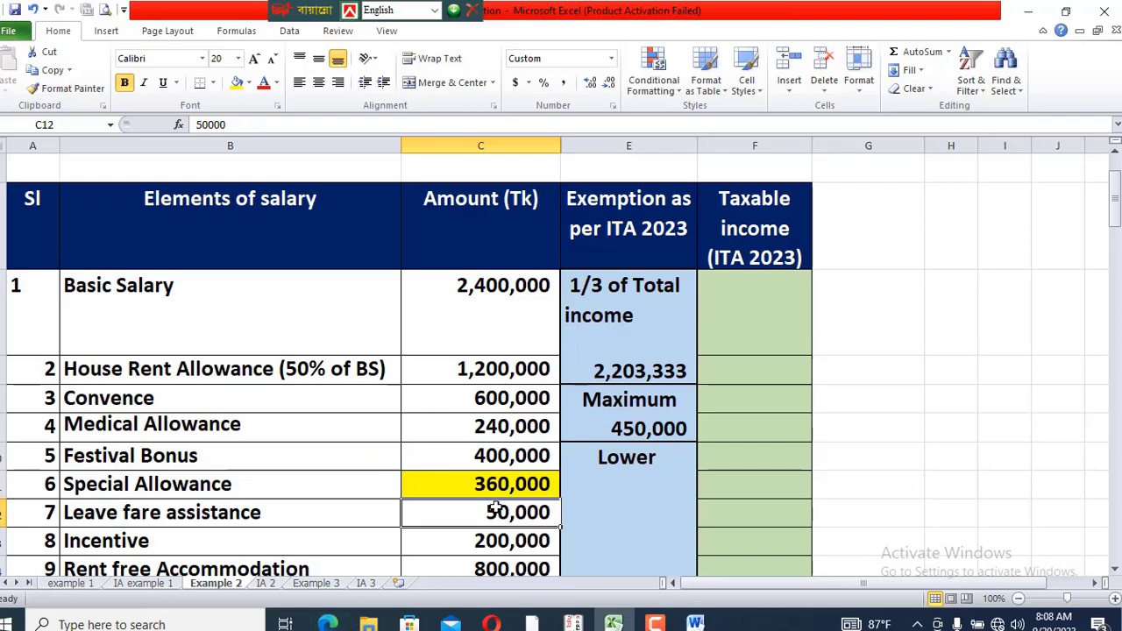
left_click(237, 83)
Find the yearly incentive on page 13 of the PDF guide and highlight the matching amount cell in yellow in Excel
key("alt+Tab")
scroll(393, 317, "down", 4)
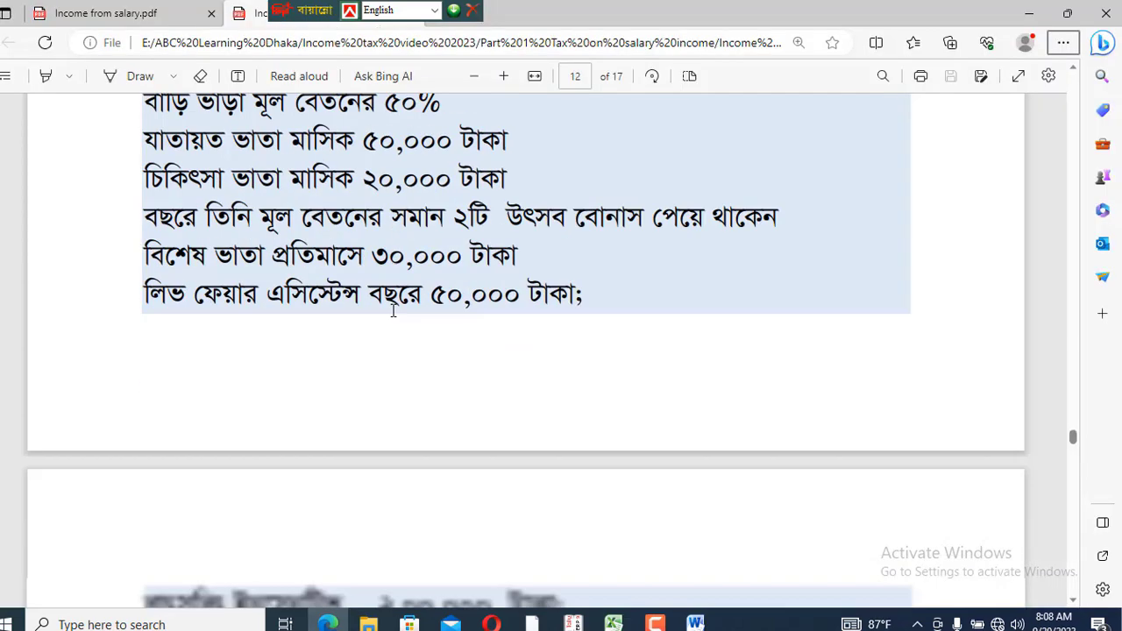
scroll(393, 317, "down", 3)
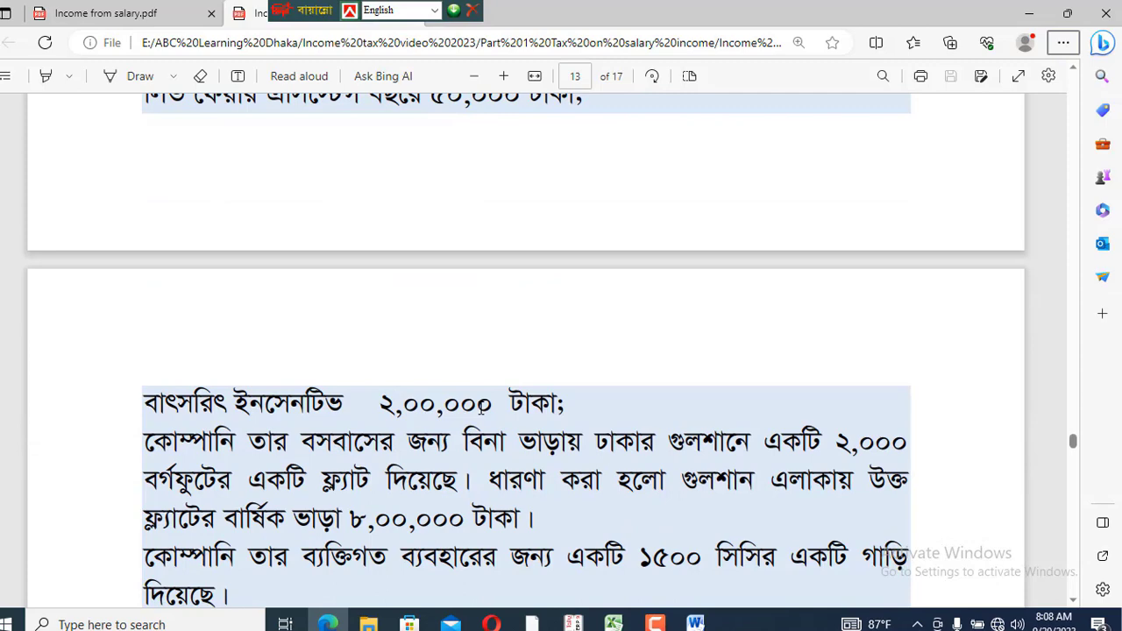
key("alt+Tab")
scroll(480, 408, "down", 1)
left_click(107, 346)
left_click(455, 349)
left_click(237, 81)
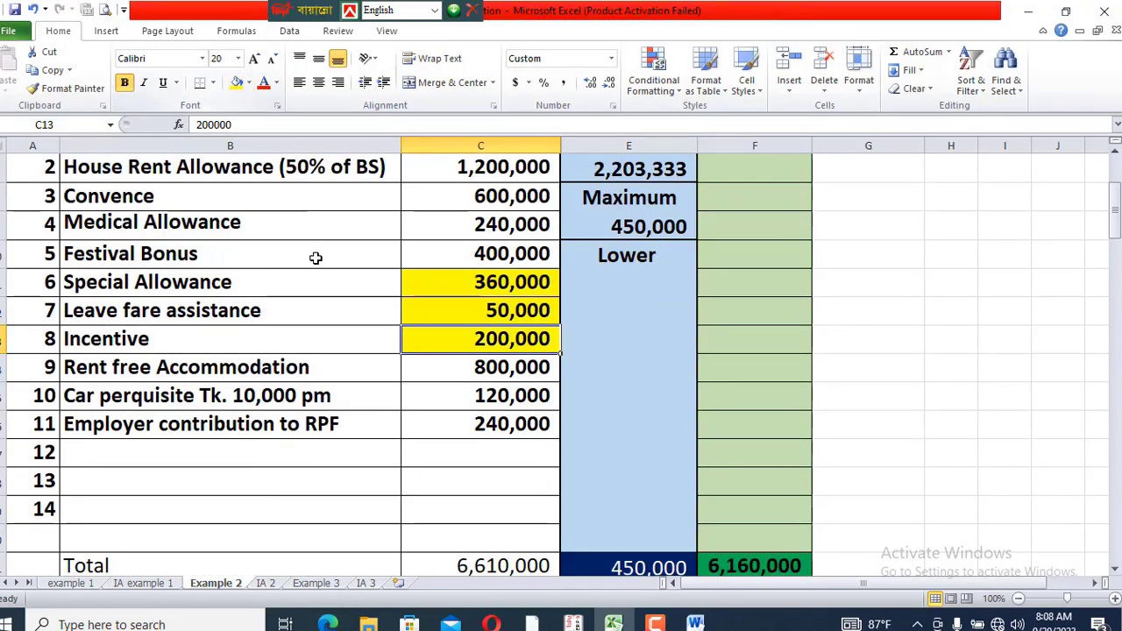
Read the guide's details on the company-provided flat and apply the yellow fill to the rent free accommodation amount
key("alt+Tab")
scroll(330, 307, "down", 3)
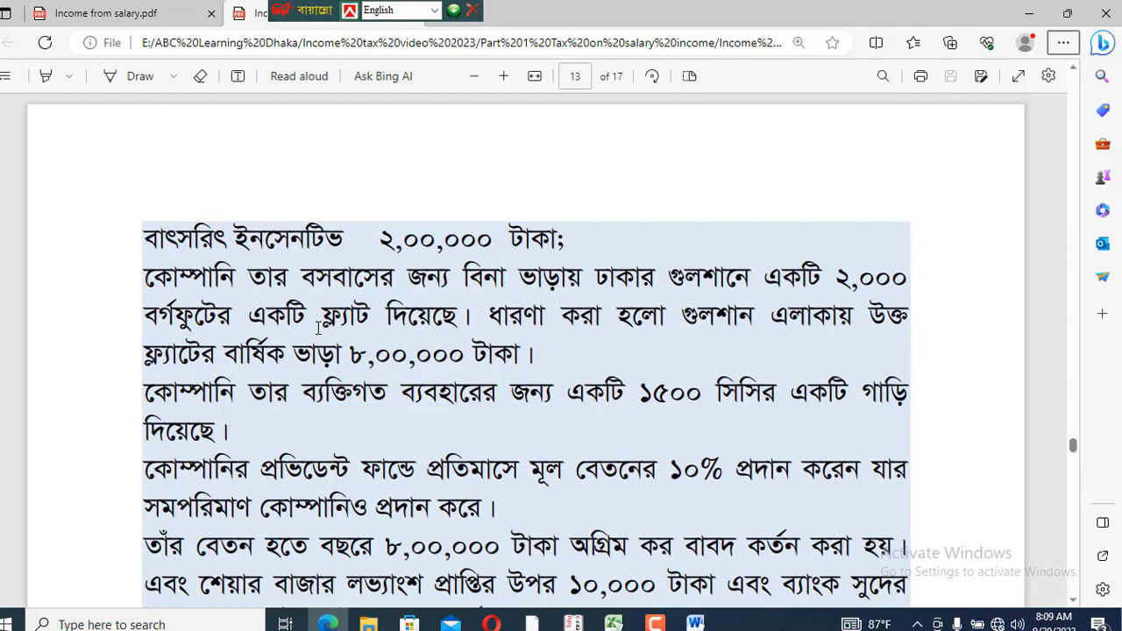
key("alt+Tab")
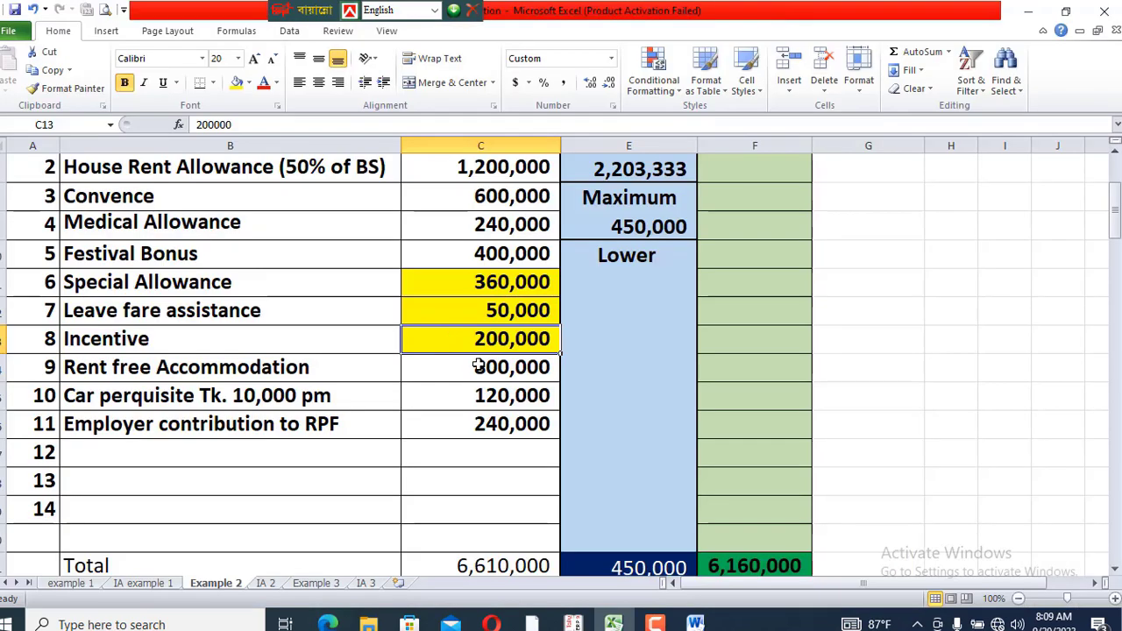
left_click(482, 367)
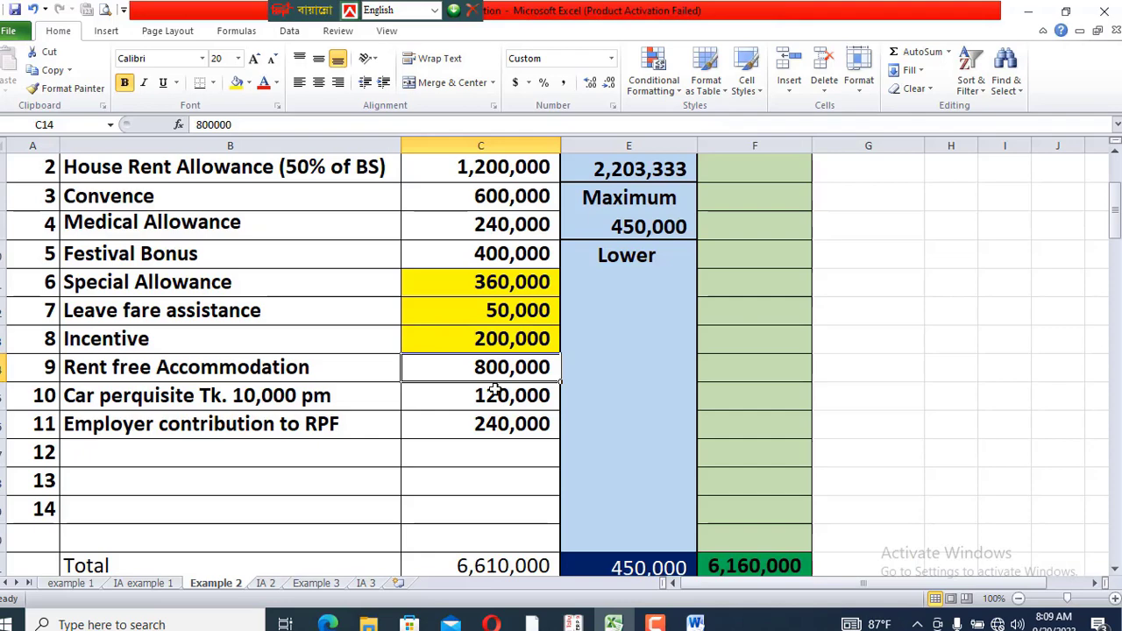
key("F4")
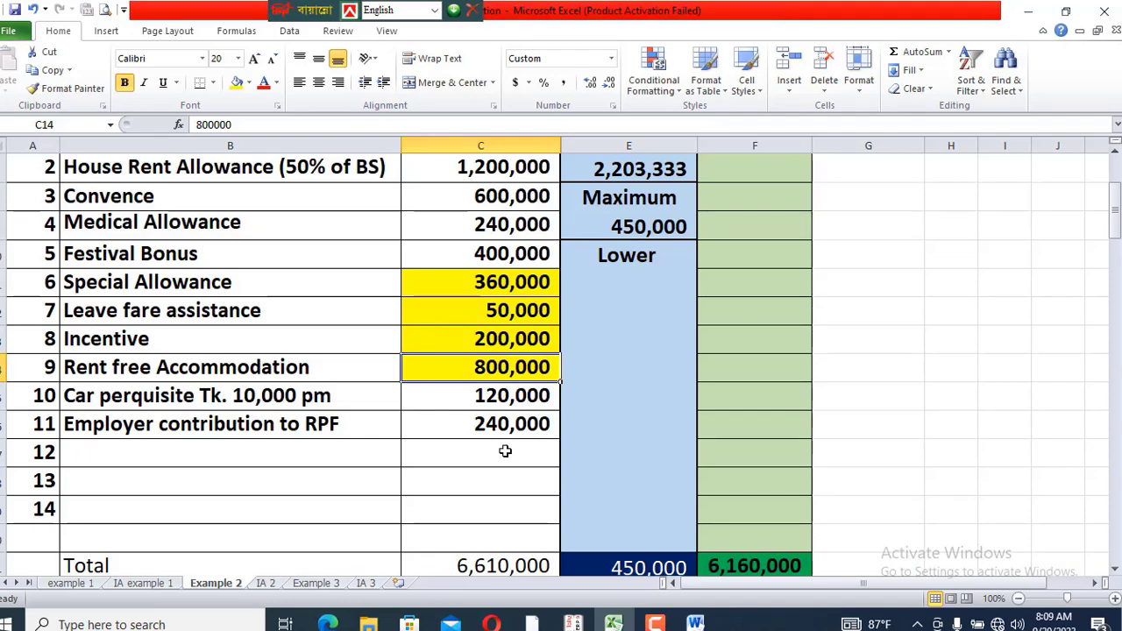
Read the guide's note on the 1500 cc company car and mark the car perquisite amount in yellow
key("alt+Tab")
scroll(500, 441, "down", 2)
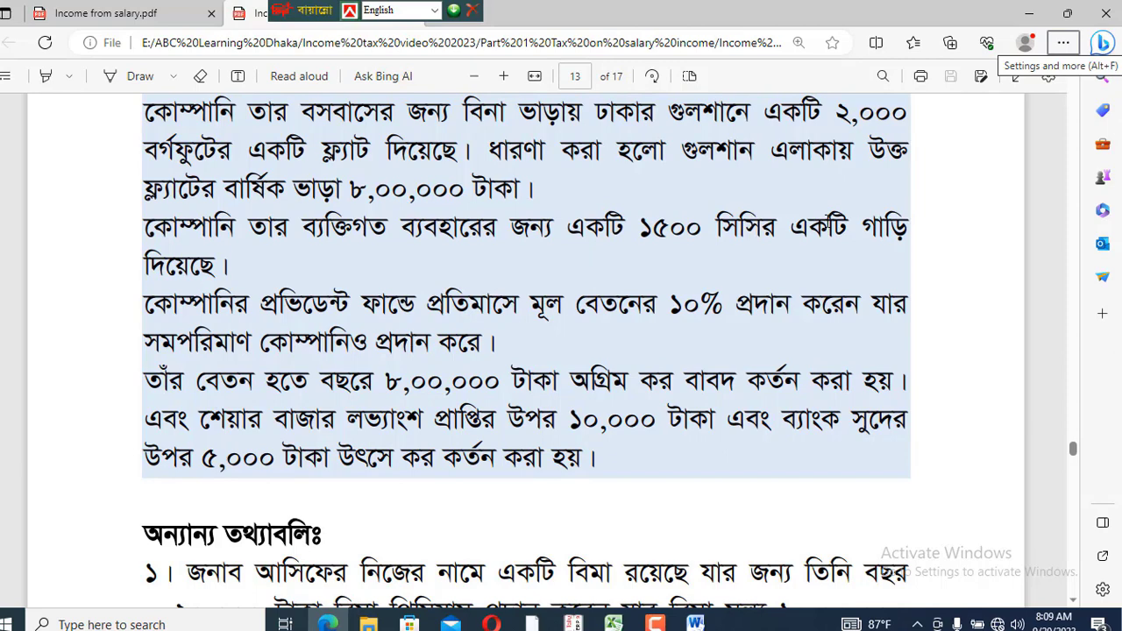
key("alt+Tab")
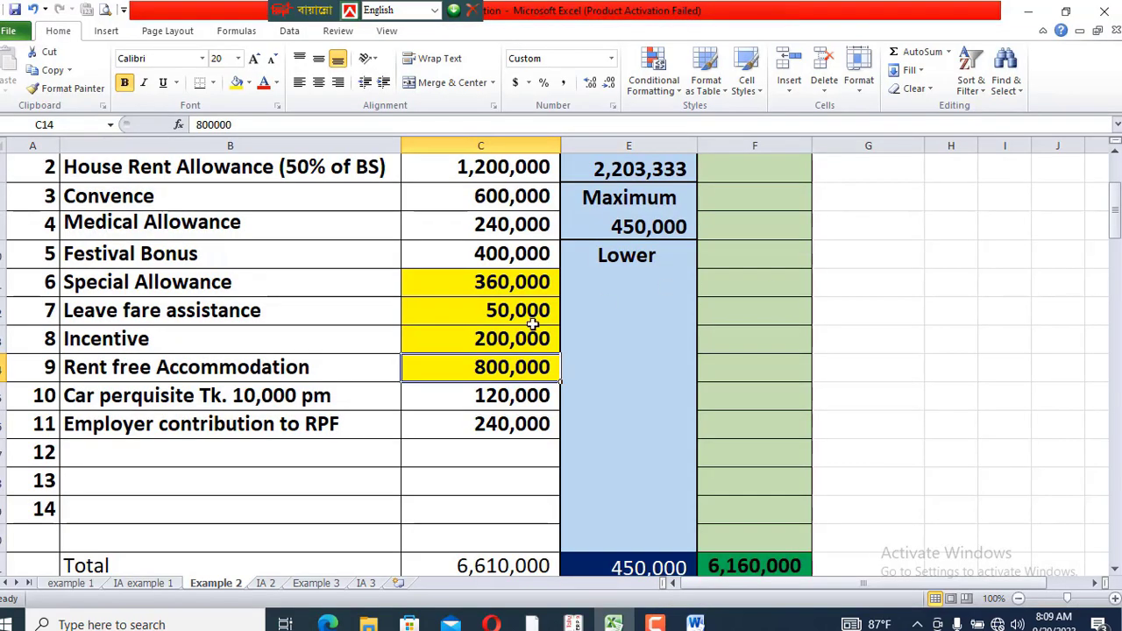
left_click(101, 397)
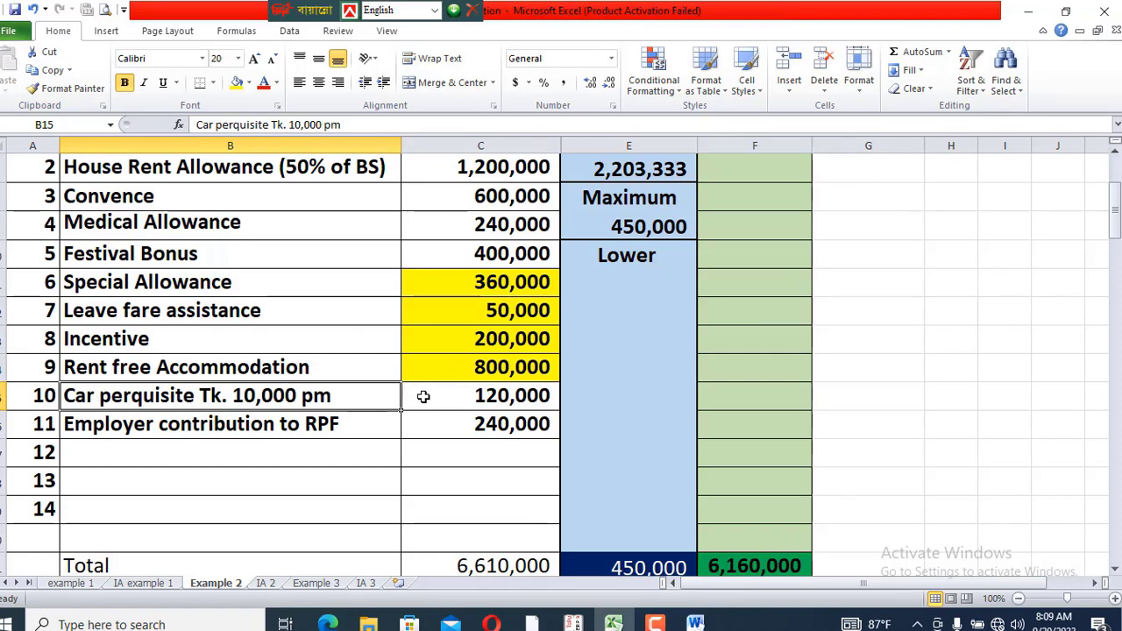
left_click(523, 395)
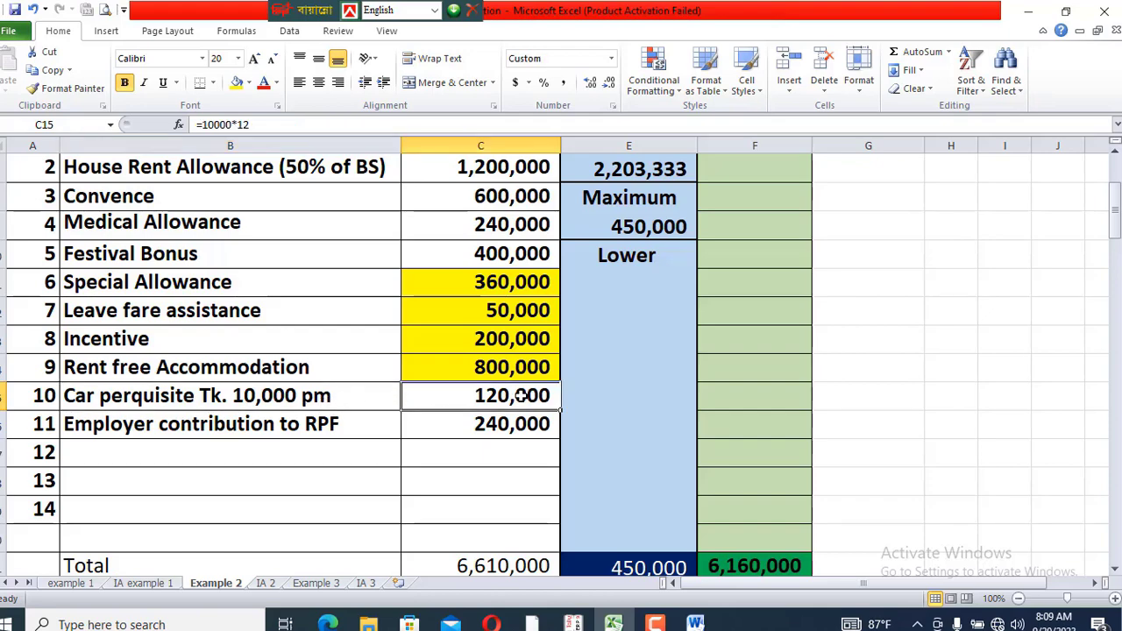
key("F4")
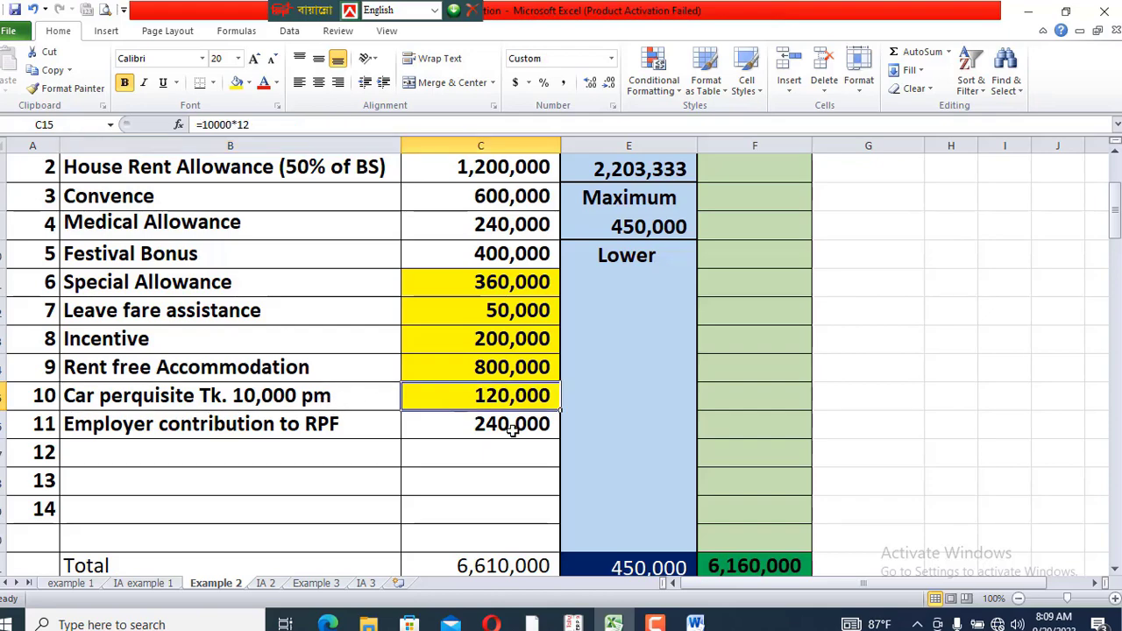
Read the provident fund contribution and tax deduction details on page 13 of the PDF guide
key("alt+Tab")
scroll(515, 434, "down", 2)
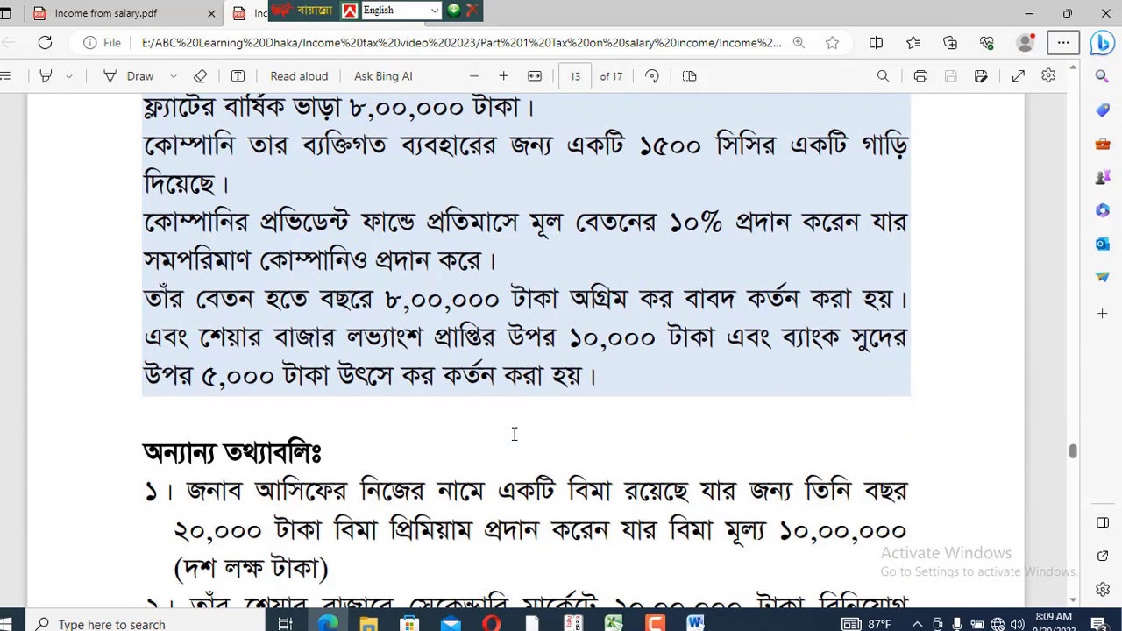
key("alt+Tab")
key("alt+Tab")
scroll(515, 434, "down", 2)
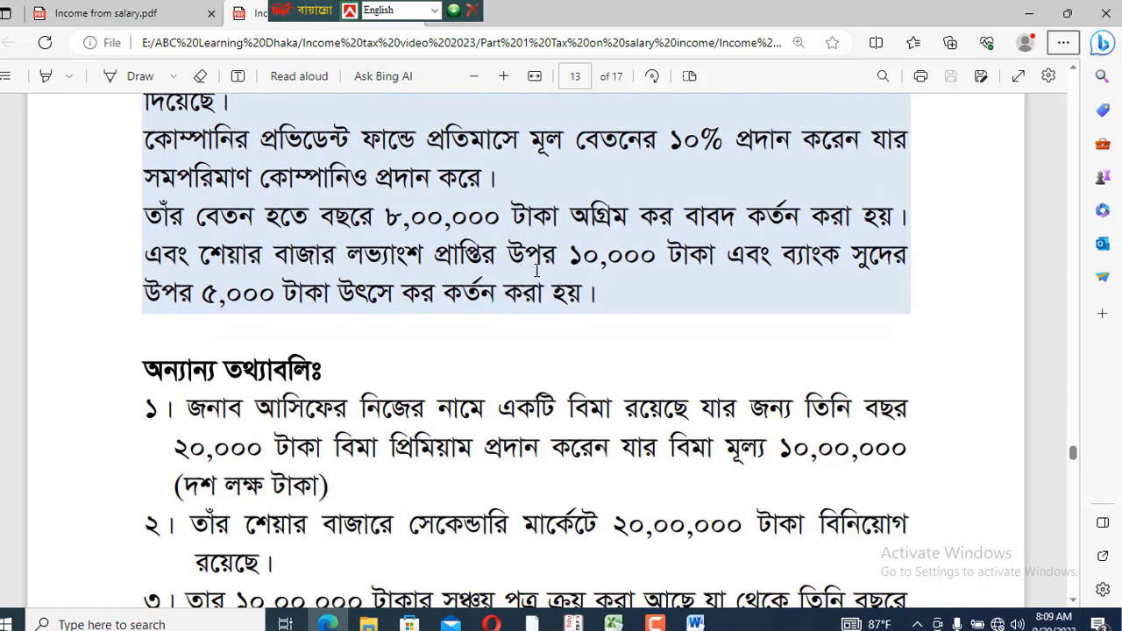
scroll(388, 245, "up", 2)
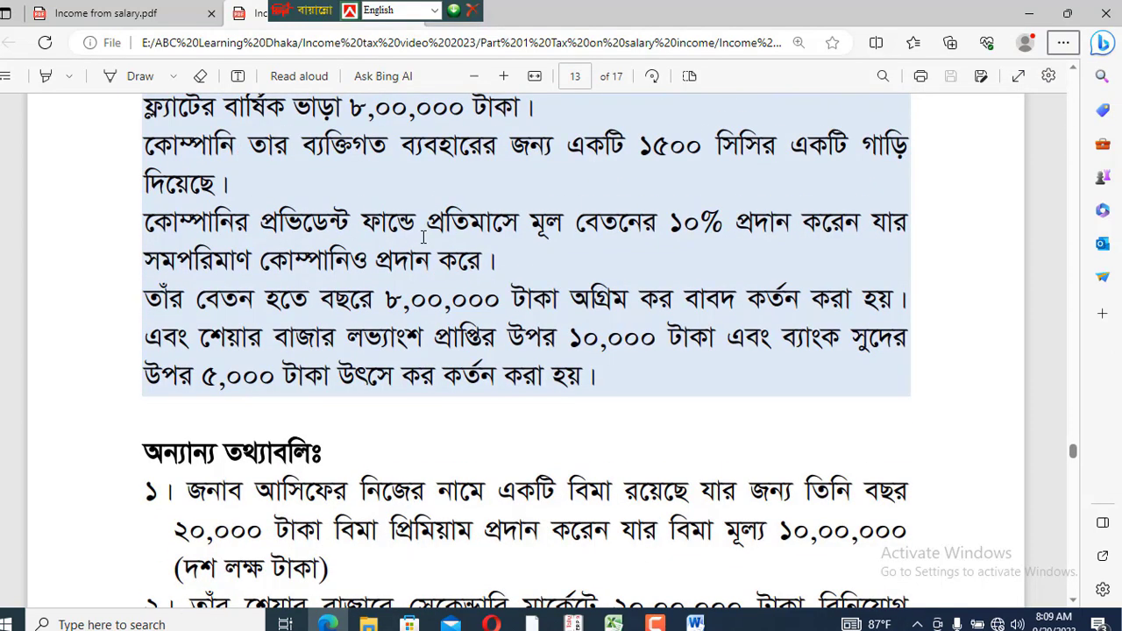
Switch back to Excel, inspect the employer contribution to RPF formula and fill its amount cell with yellow
key("alt+Tab")
left_click(514, 429)
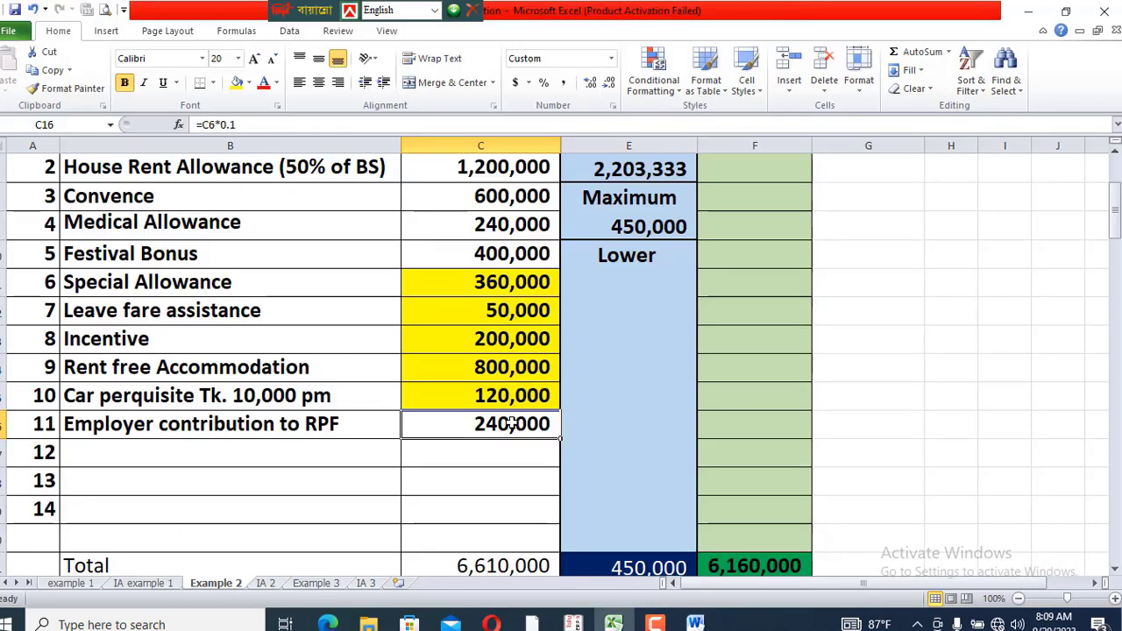
double_click(512, 423)
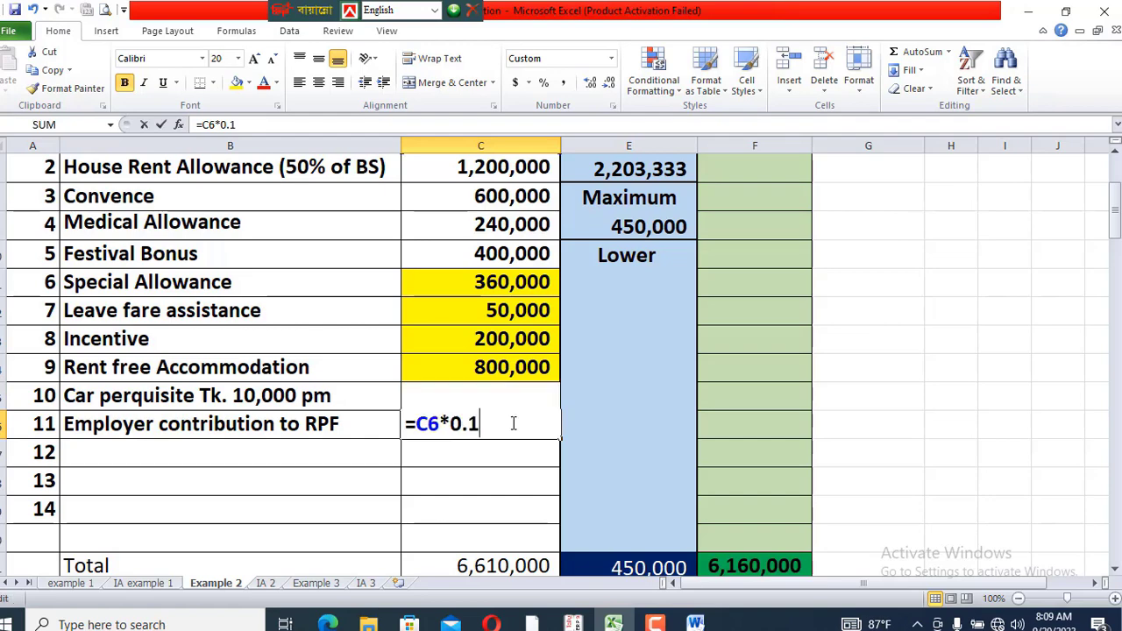
scroll(512, 422, "up", 2)
key("Return")
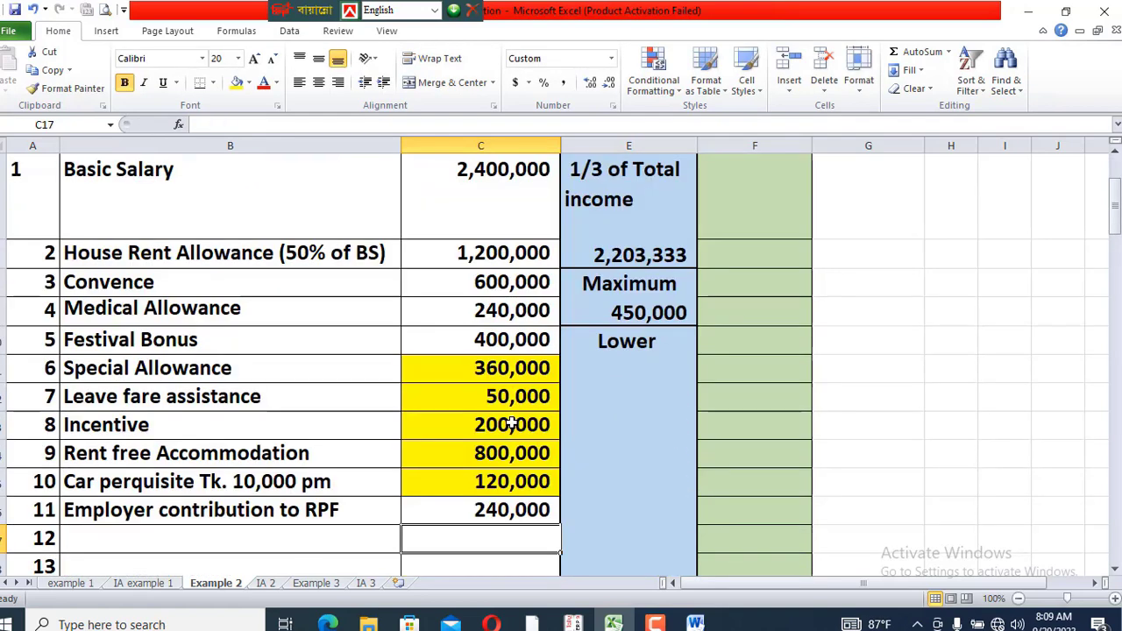
left_click(517, 510)
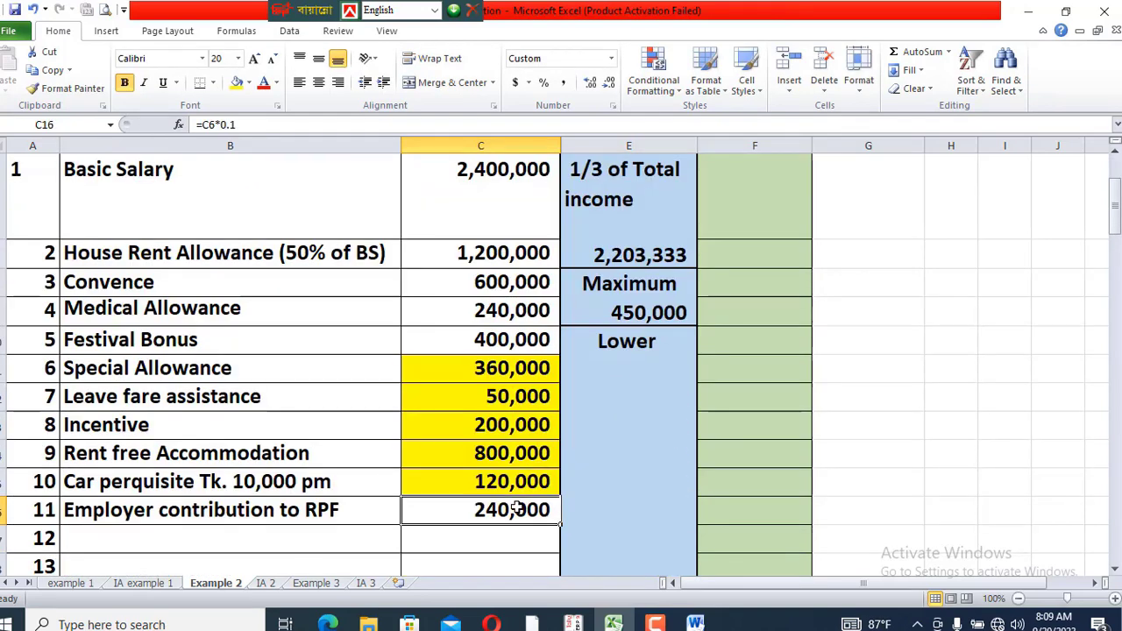
left_click(517, 509)
scroll(517, 510, "down", 1)
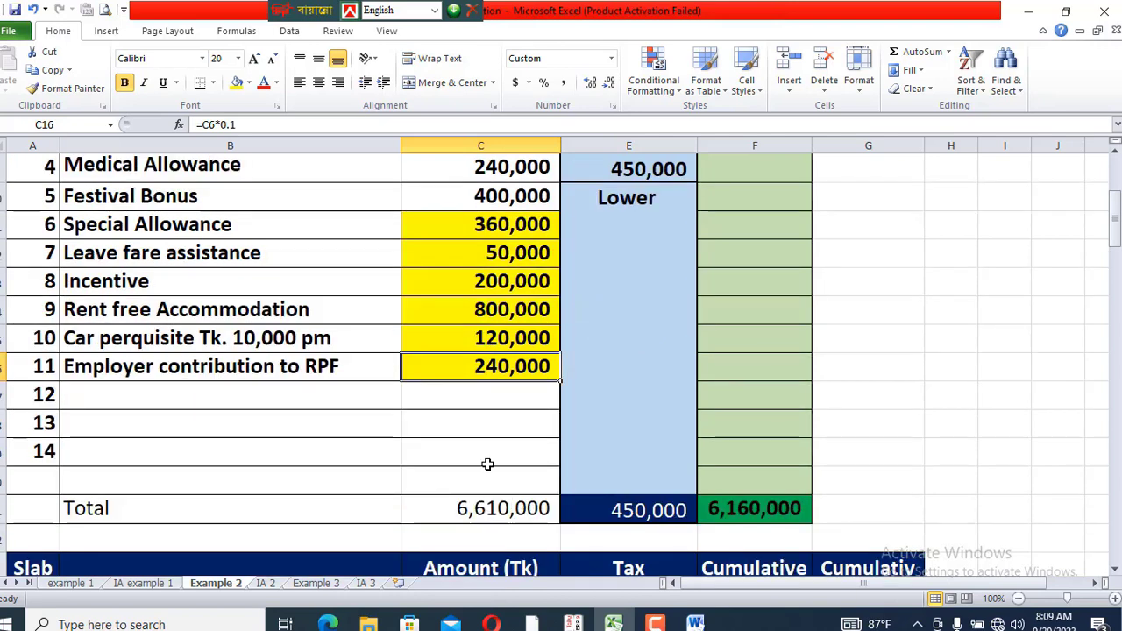
Check the SUM formula behind the total salary amount and fill its cell with yellow
left_click(493, 509)
double_click(494, 508)
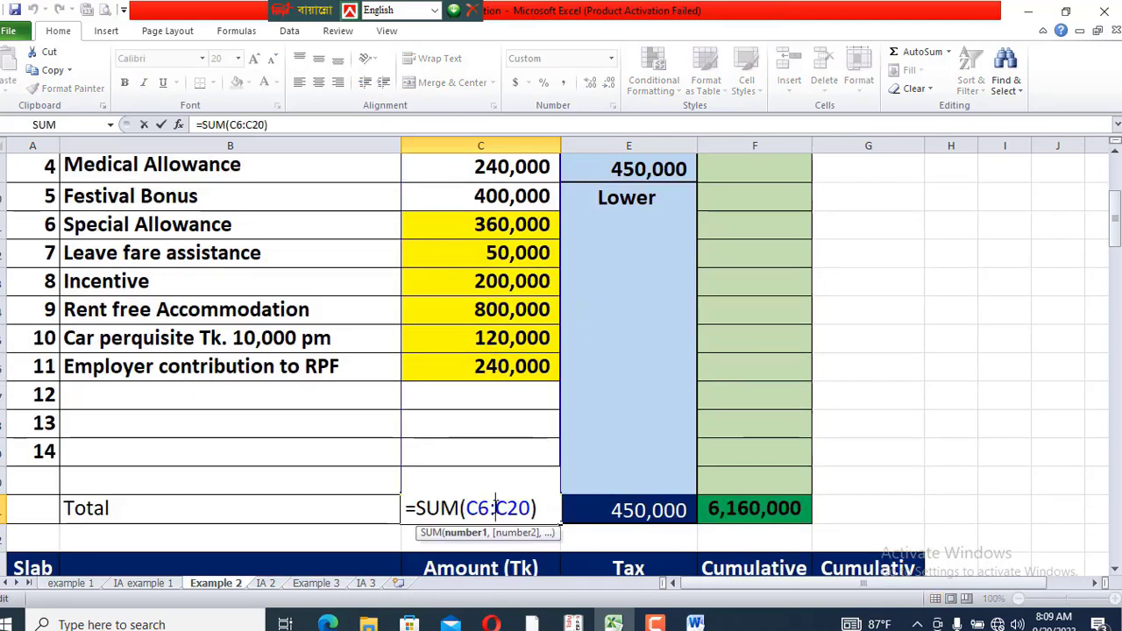
key("Return")
scroll(505, 453, "up", 1)
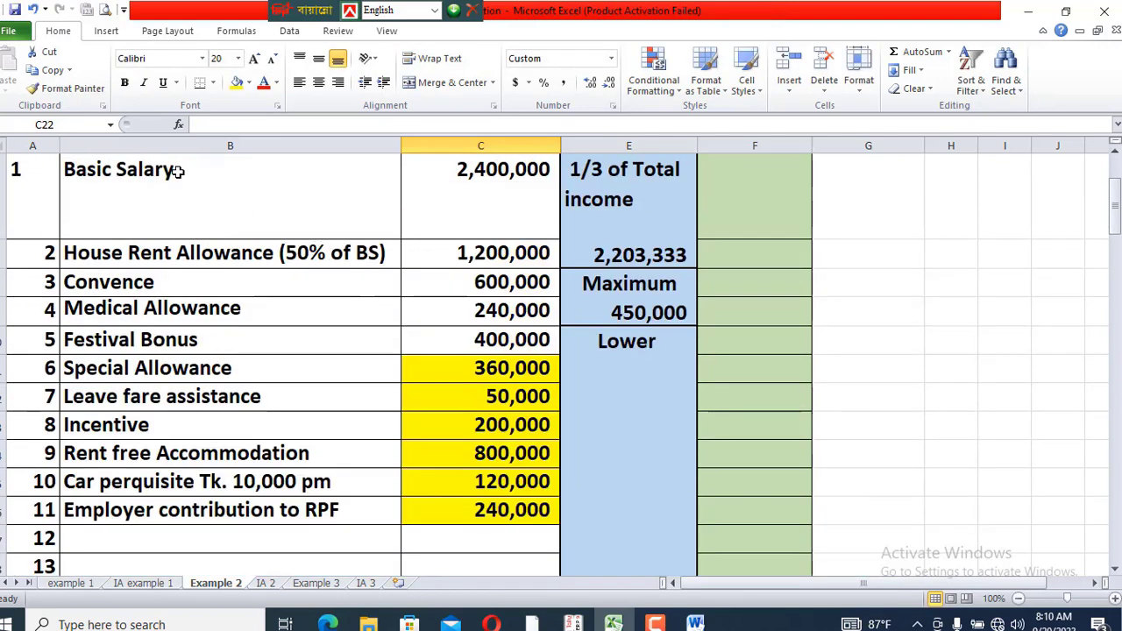
scroll(480, 537, "down", 2)
left_click(513, 423)
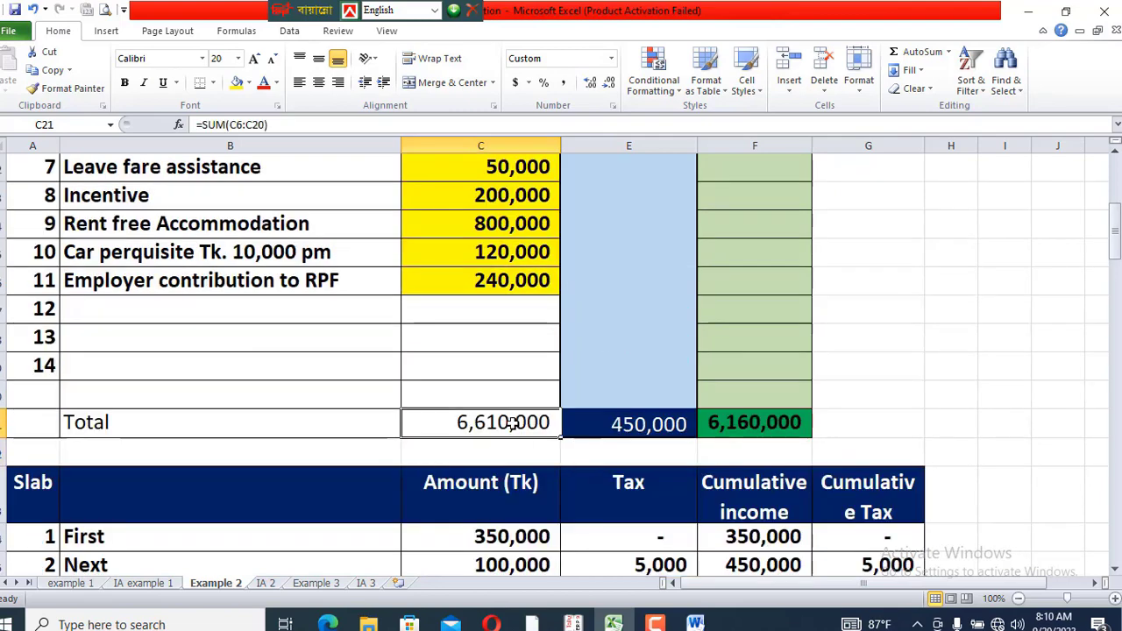
key("F4")
Check the one-third of total income exemption formula, show the amount without decimals and fill its cell with yellow
scroll(517, 443, "up", 2)
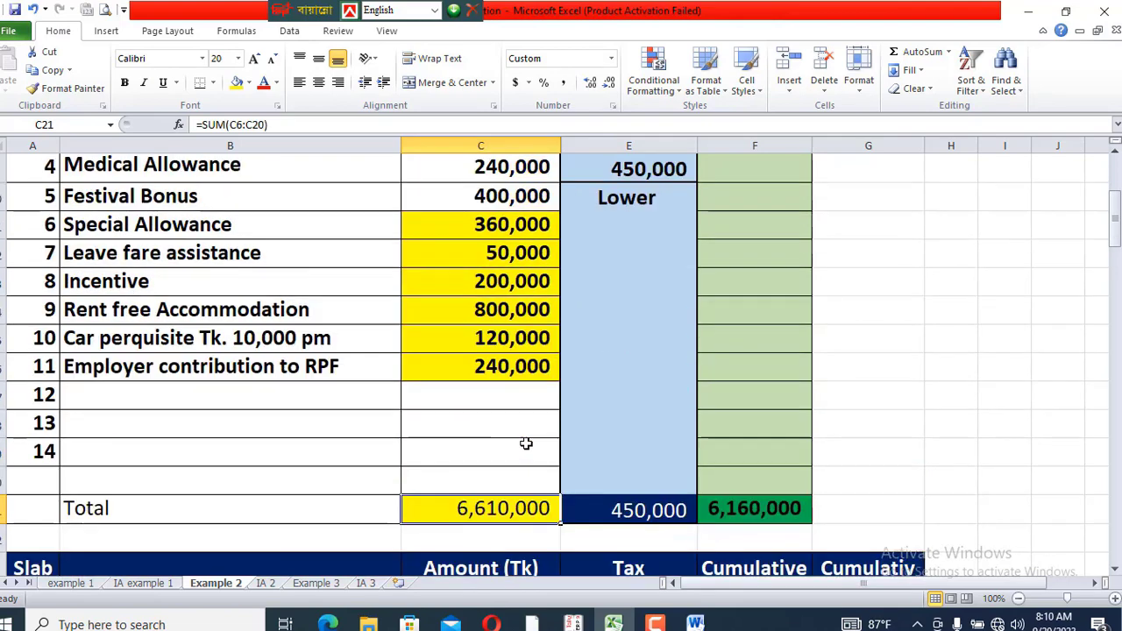
scroll(524, 437, "up", 1)
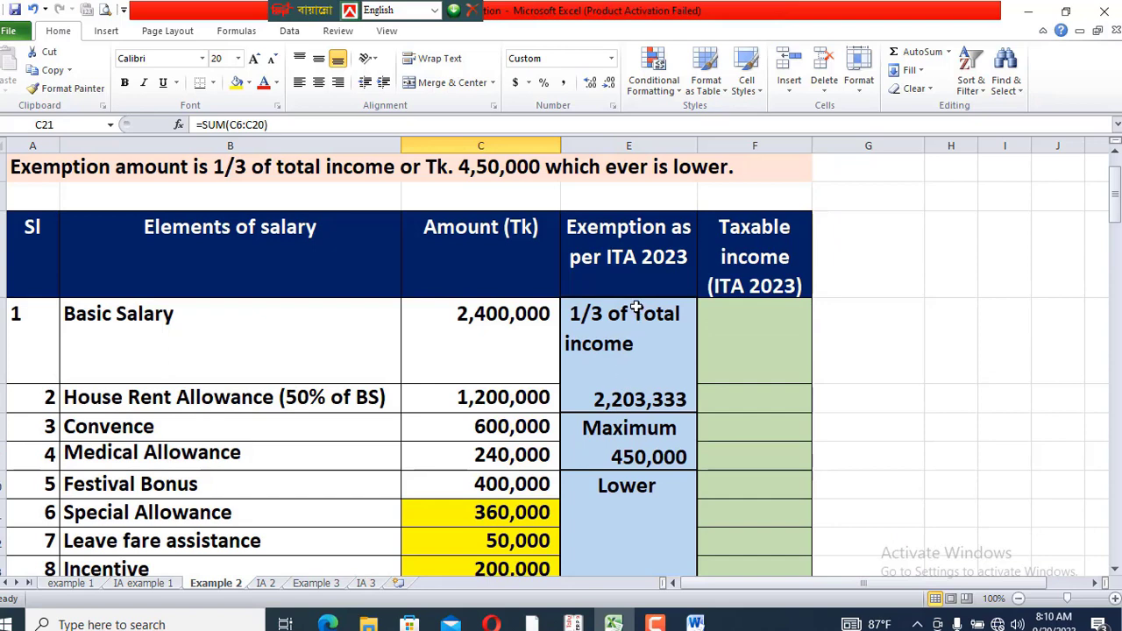
double_click(621, 399)
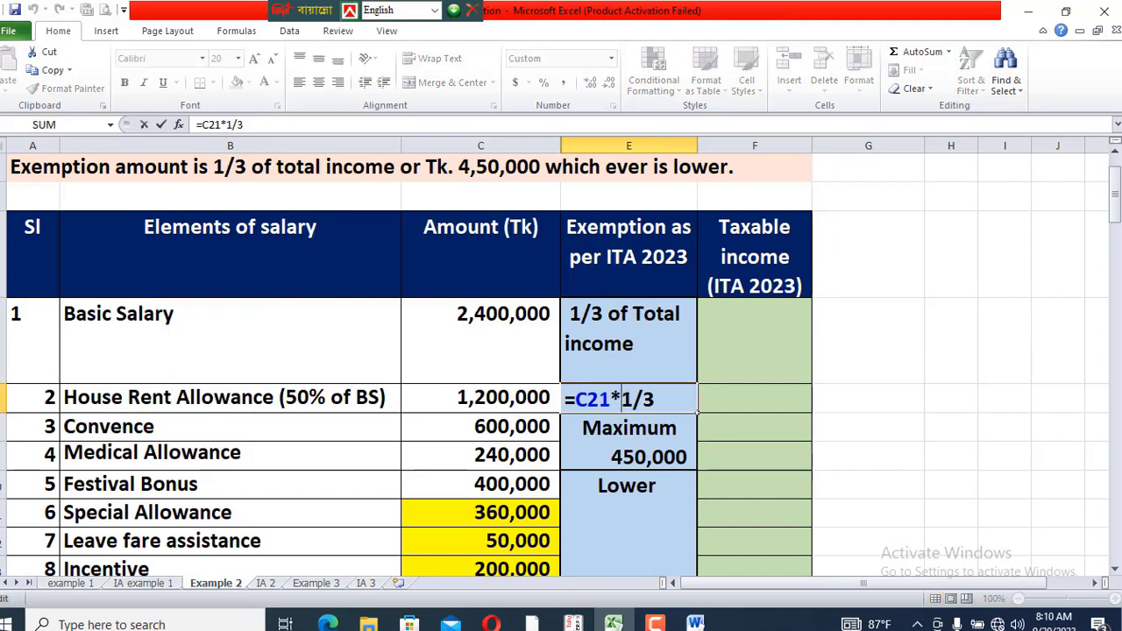
key("Return")
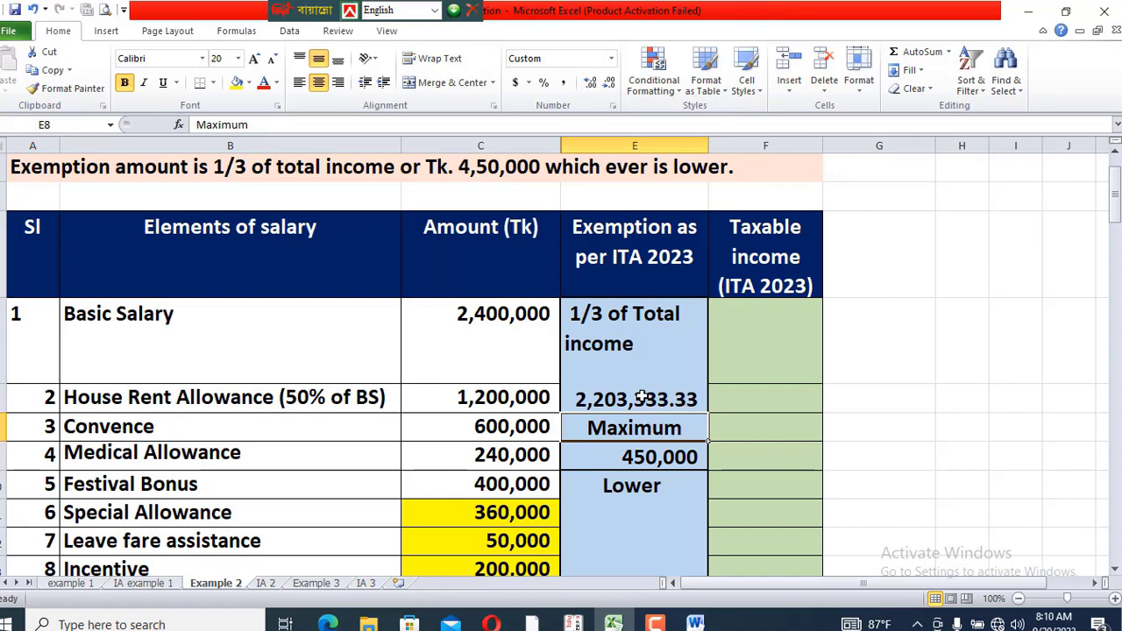
left_click(645, 399)
left_click(608, 82)
left_click(609, 82)
left_click(236, 82)
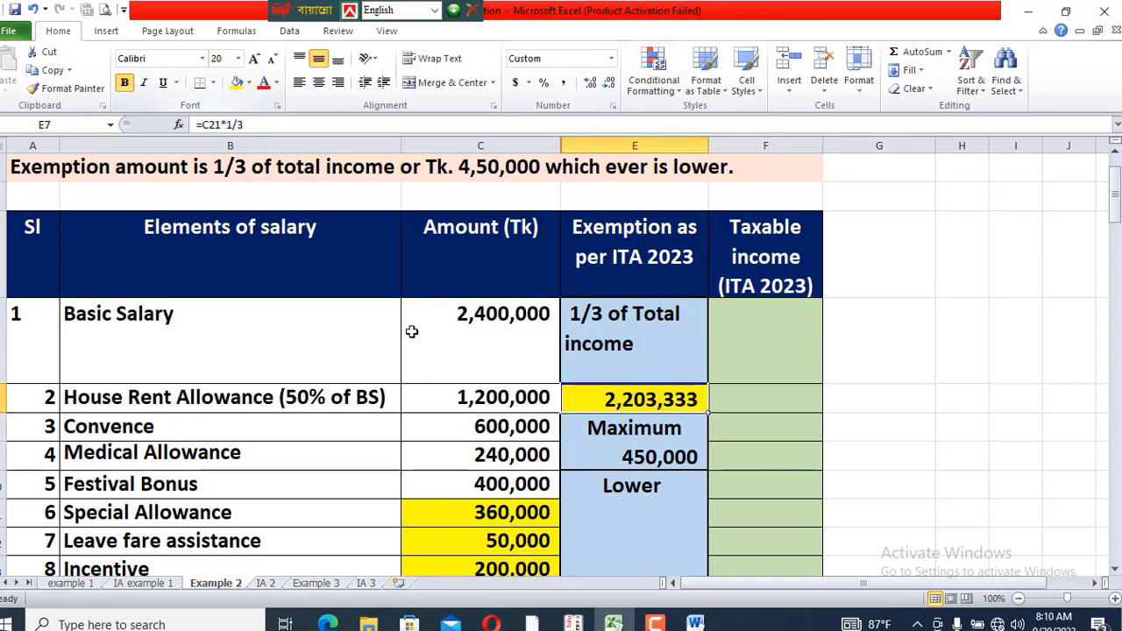
Fill the maximum exemption amount cell in the ITA 2023 exemption column with yellow
scroll(496, 466, "down", 2)
scroll(547, 441, "up", 1)
left_click(671, 311)
key("F4")
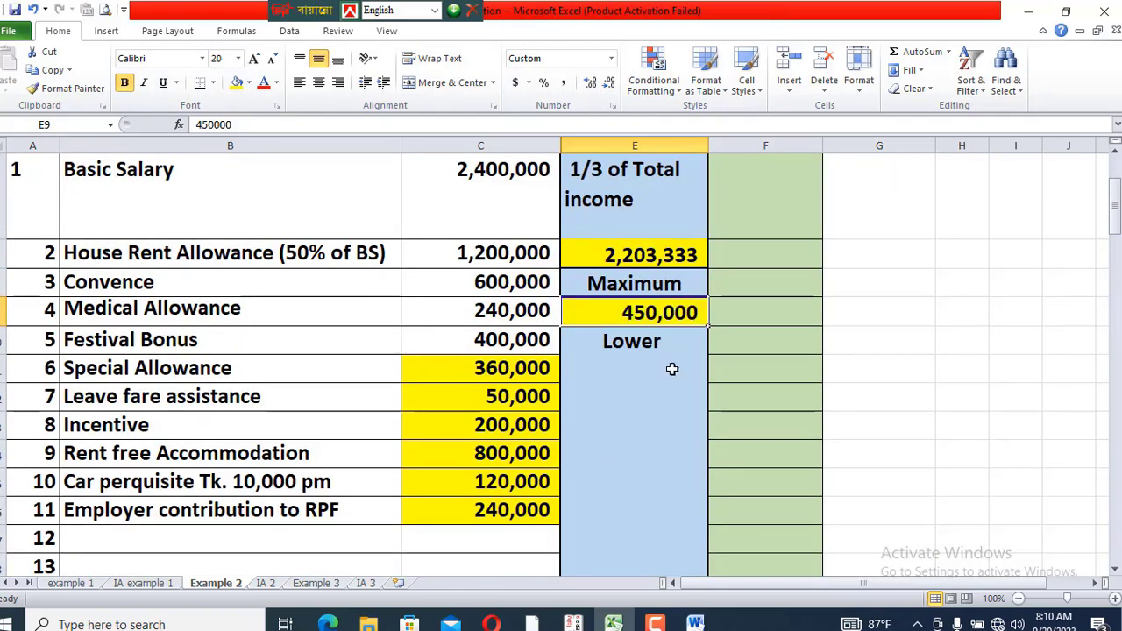
Set the font colour of the exemption amount in the Total row to red, keeping its dark blue fill
scroll(666, 315, "down", 1)
left_click(662, 513)
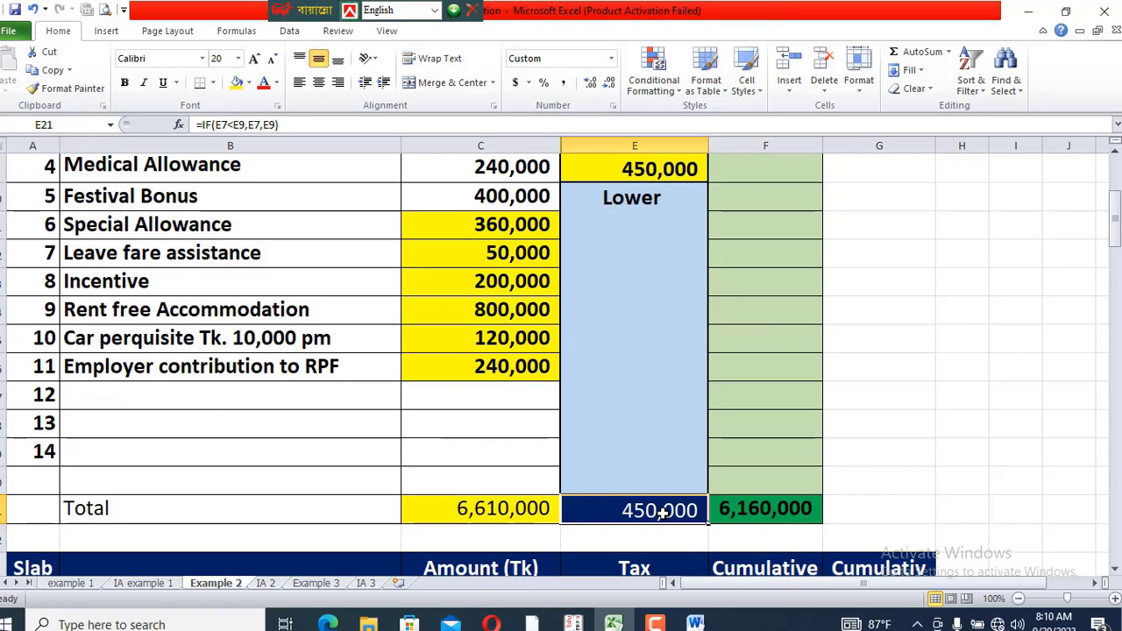
key("F4")
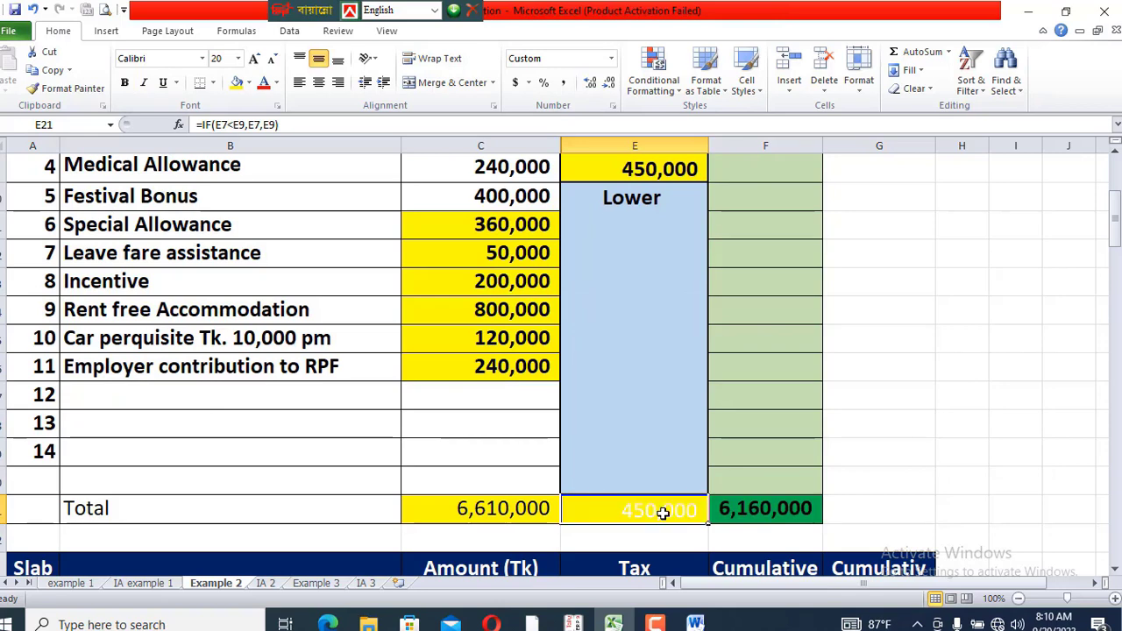
key("ctrl+z")
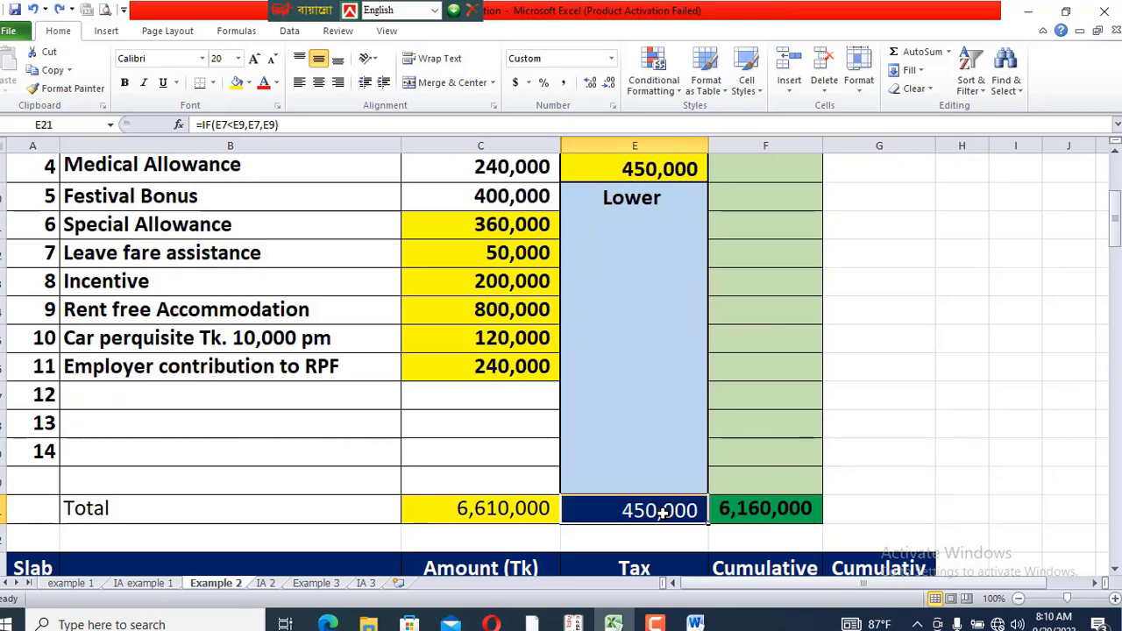
left_click(263, 82)
left_click(641, 424)
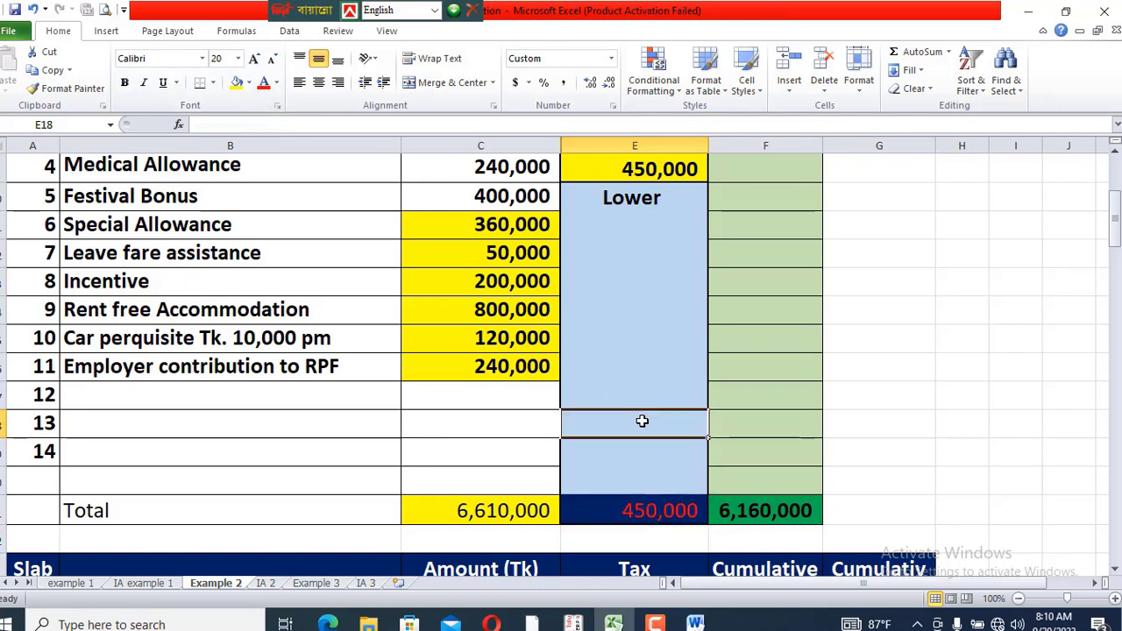
Fill the total taxable income cell with yellow and check its formula and the one behind the total exemption
left_click(756, 507)
left_click(237, 81)
scroll(654, 340, "down", 1)
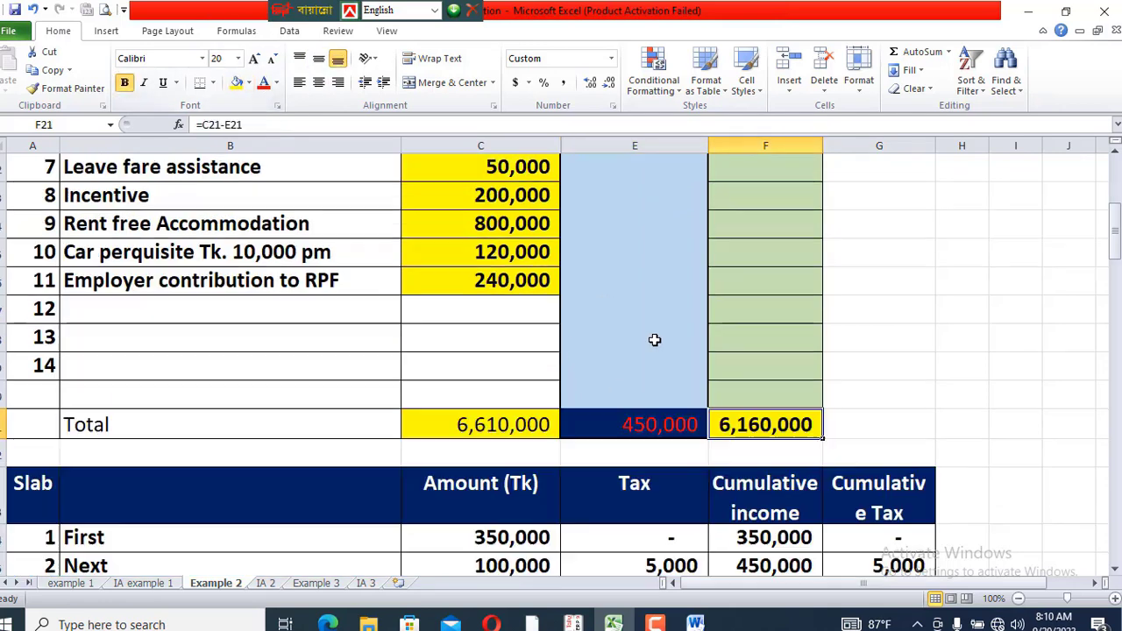
scroll(815, 355, "down", 1)
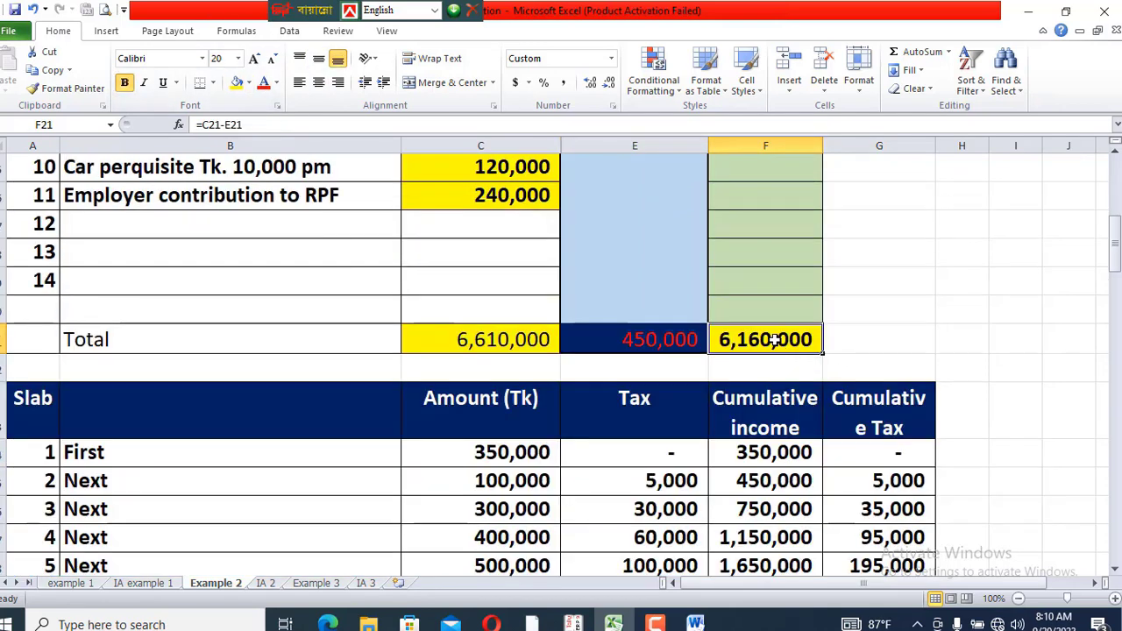
double_click(772, 339)
key("Return")
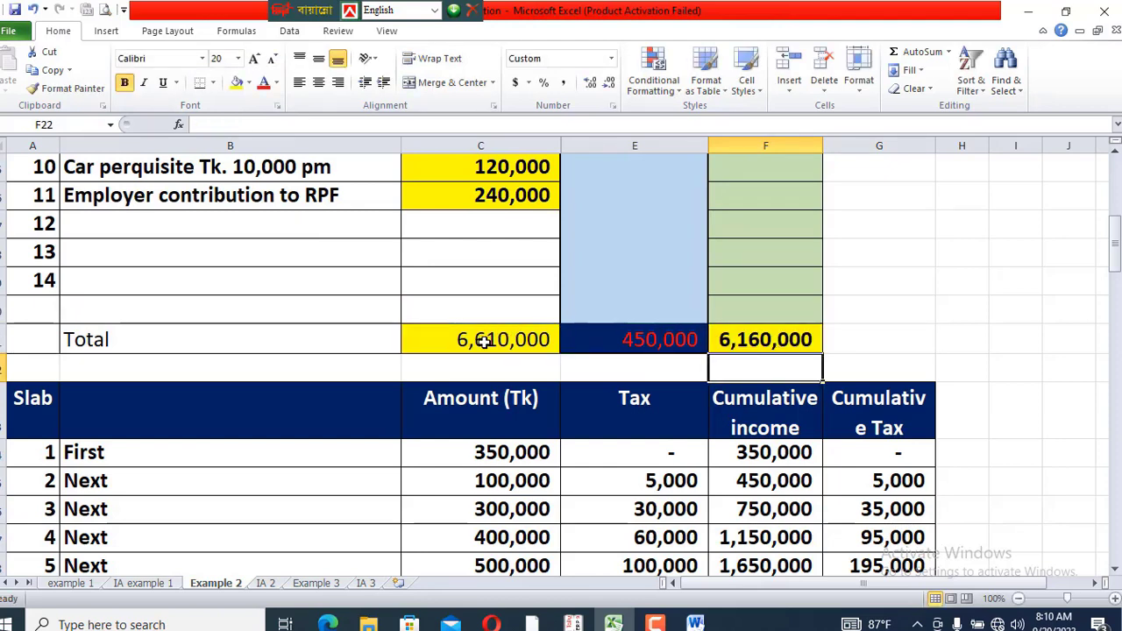
left_click(645, 342)
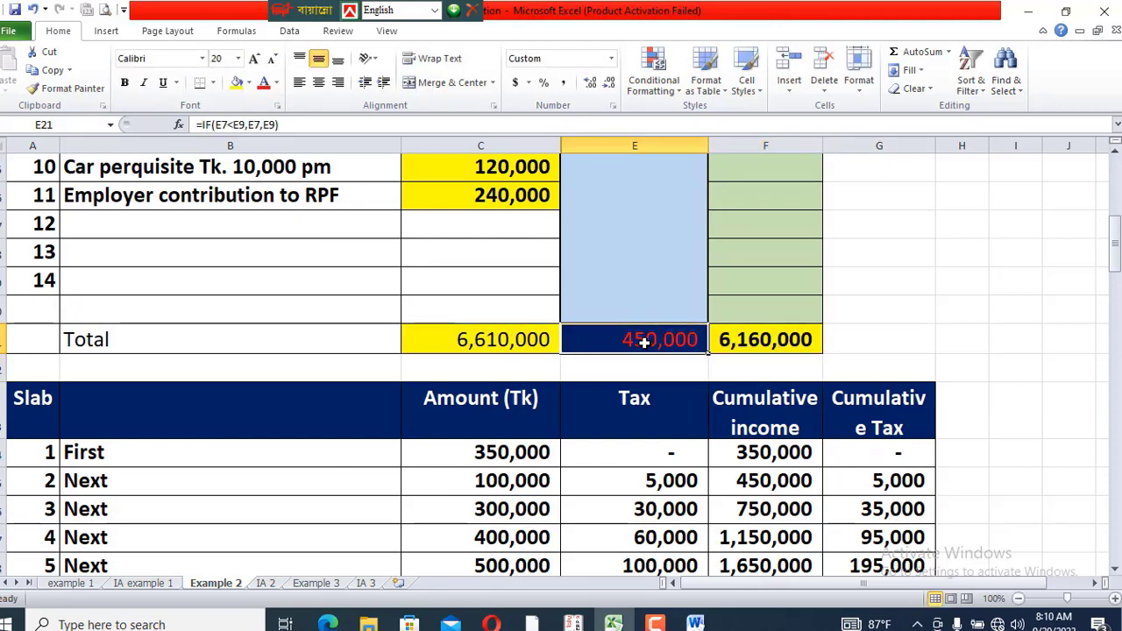
Review the amounts of the first three tax slabs and the tax formulas for the second and third slabs
scroll(645, 343, "down", 1)
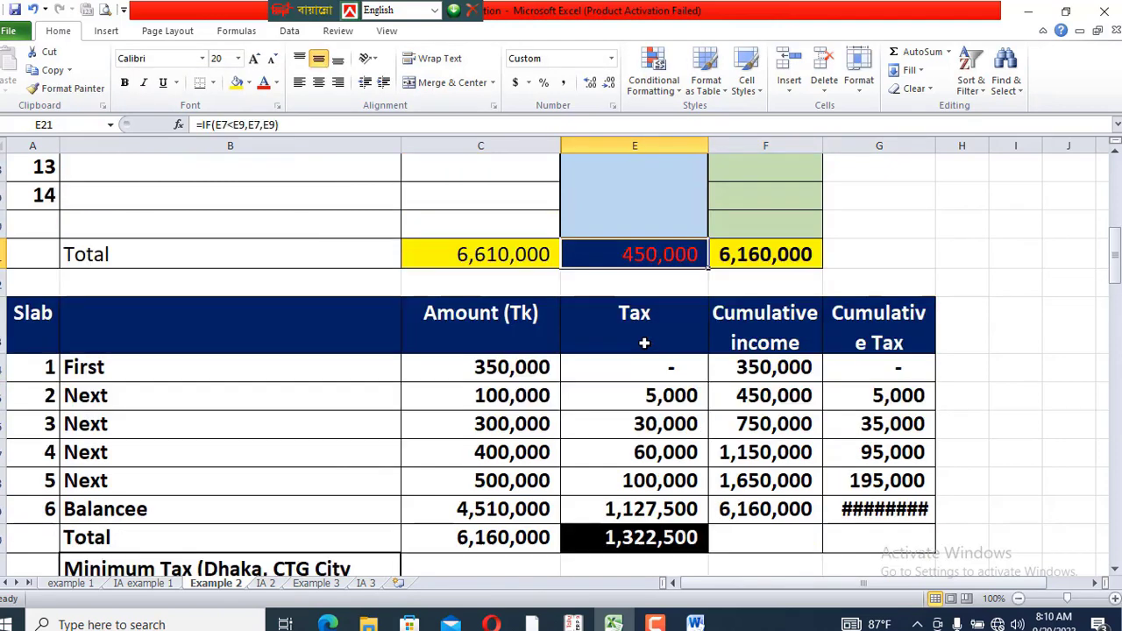
left_click(588, 289)
left_click(949, 265)
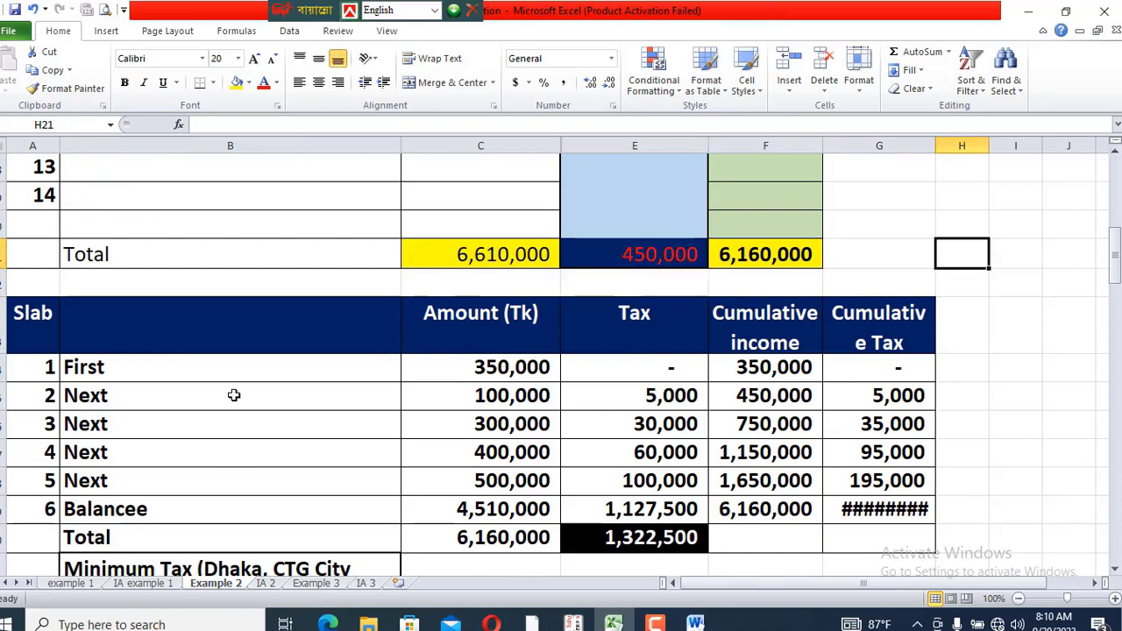
left_click(491, 368)
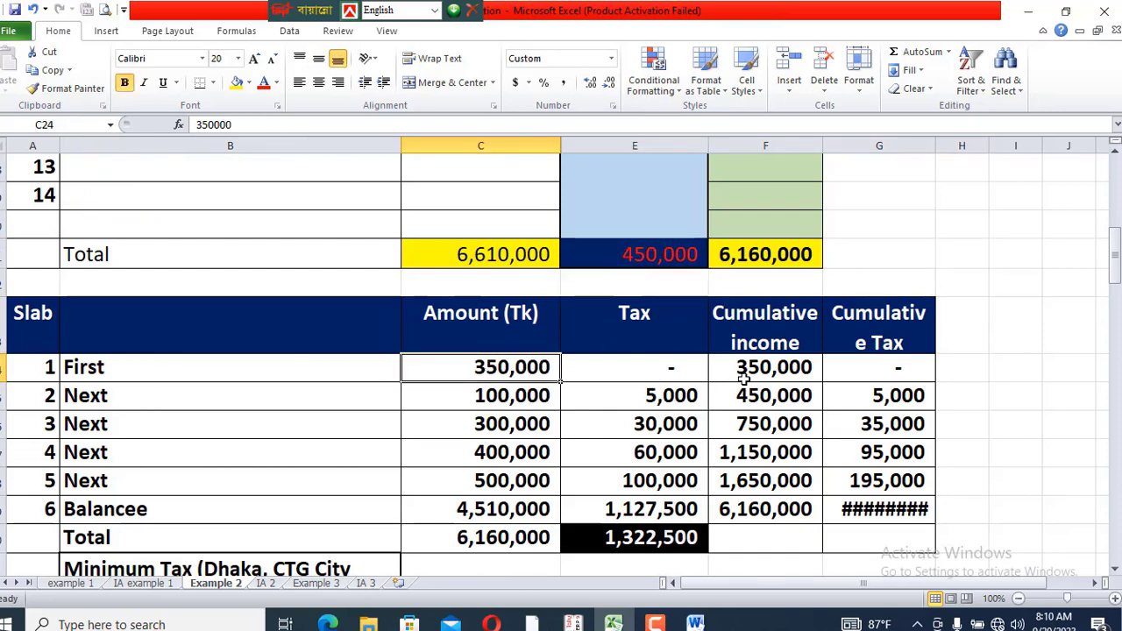
left_click(496, 389)
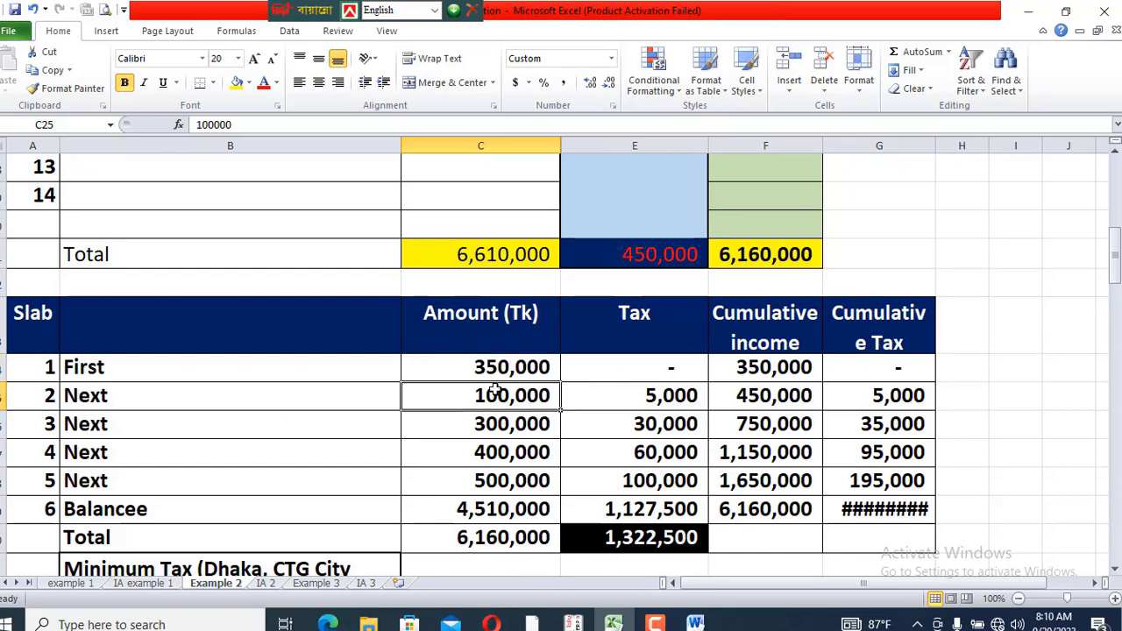
left_click(670, 396)
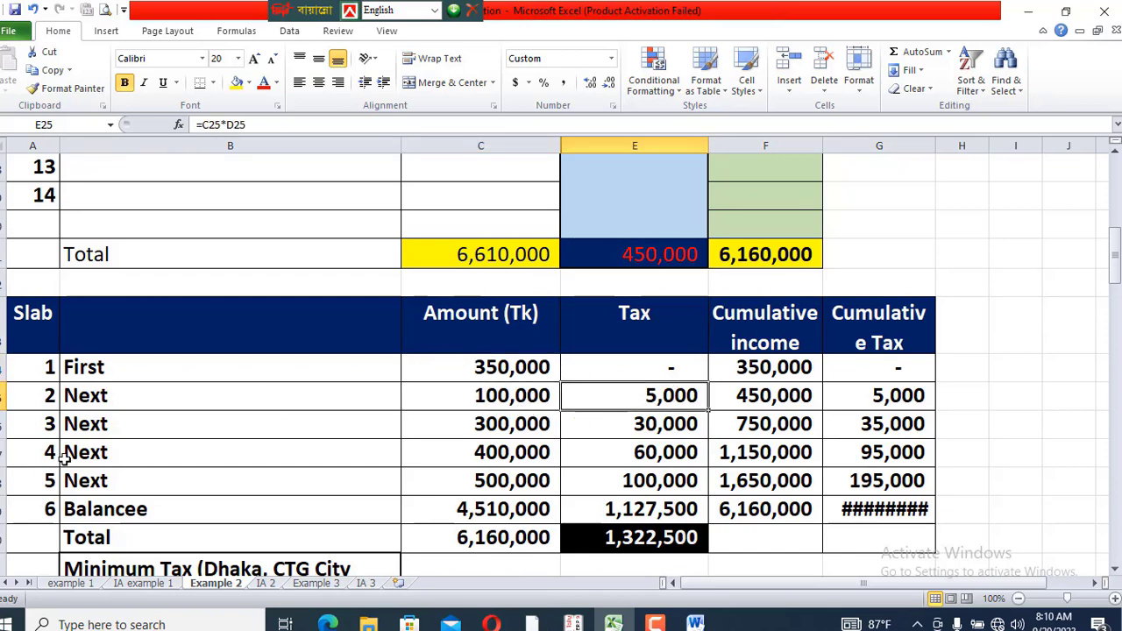
left_click(514, 430)
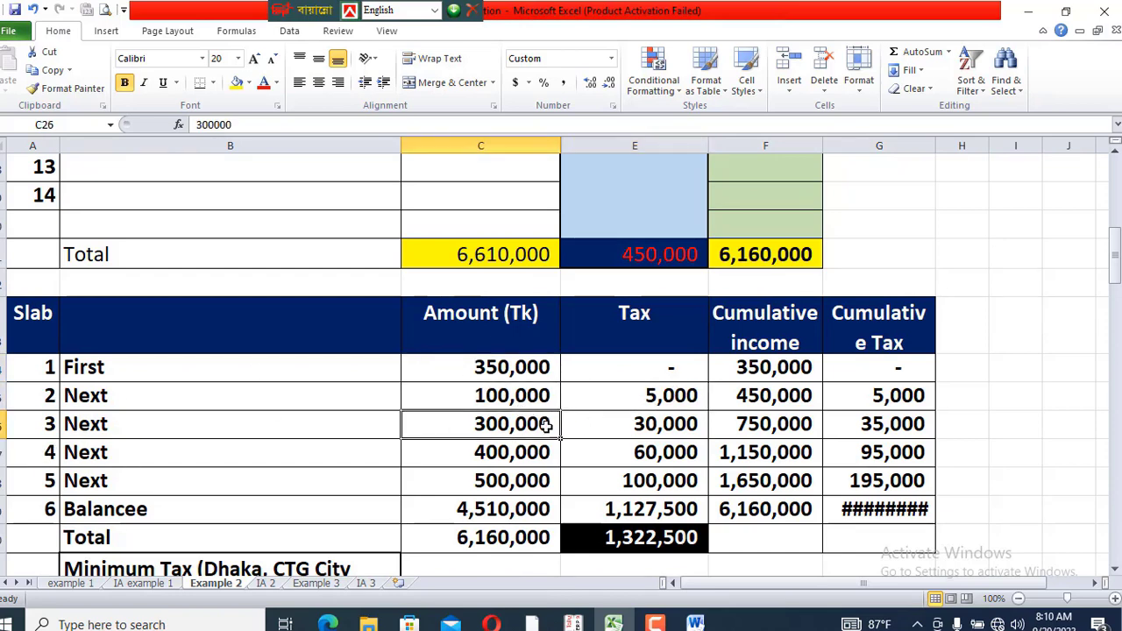
left_click(673, 427)
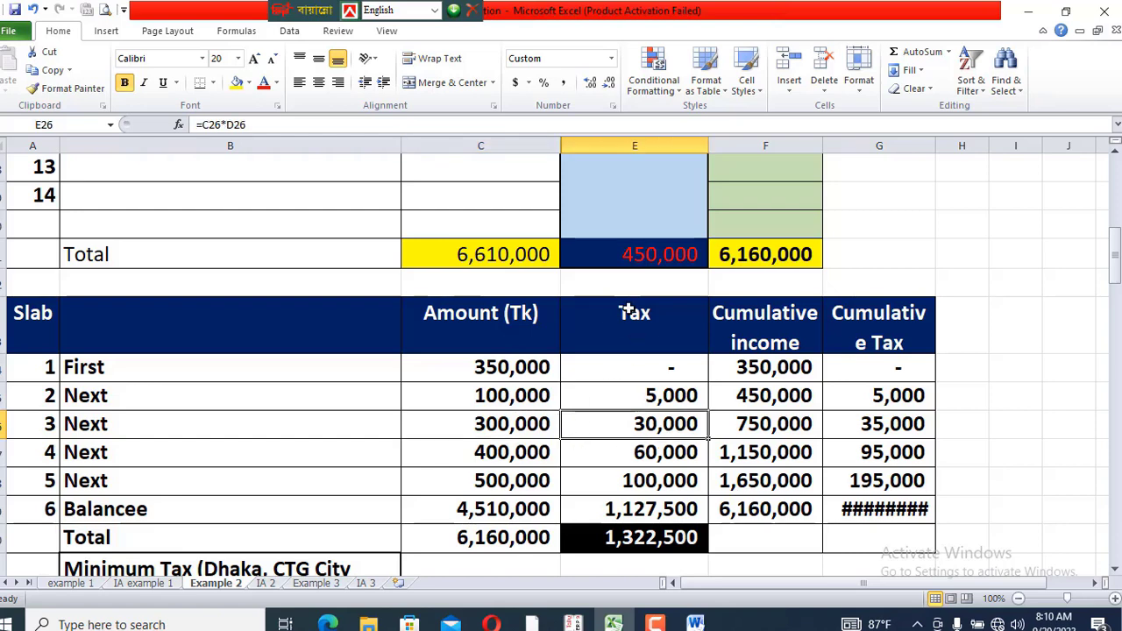
left_click(535, 125)
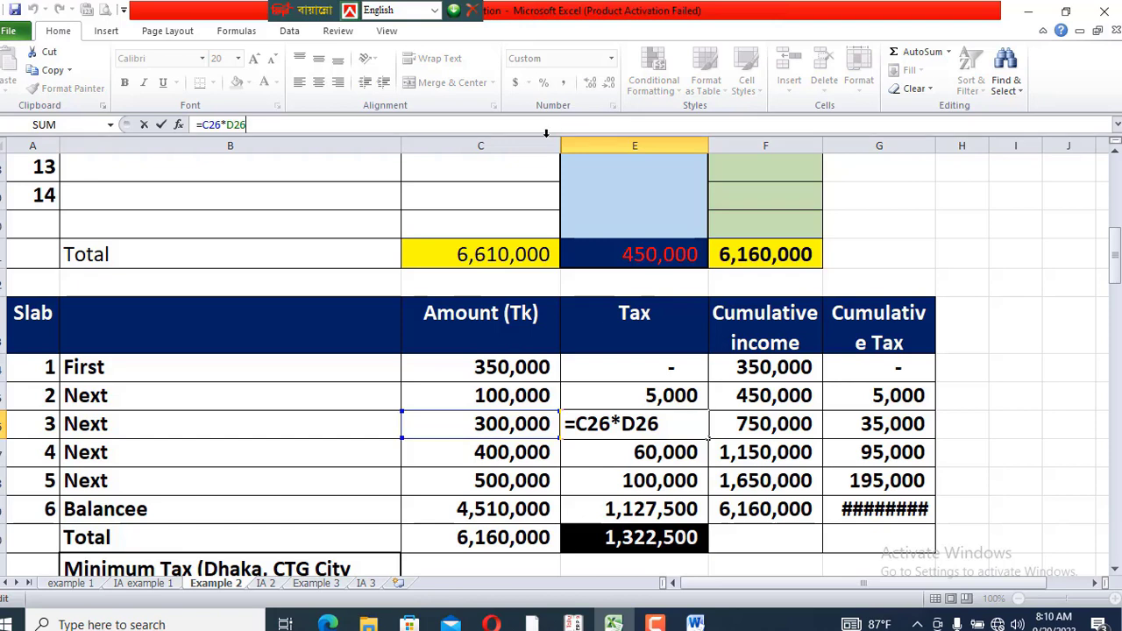
left_click(619, 193)
Unhide the Rate column between Amount and Tax, and widen the Cumulative Tax column to fit its heading and values
left_click_drag(544, 145, 701, 145)
right_click(545, 144)
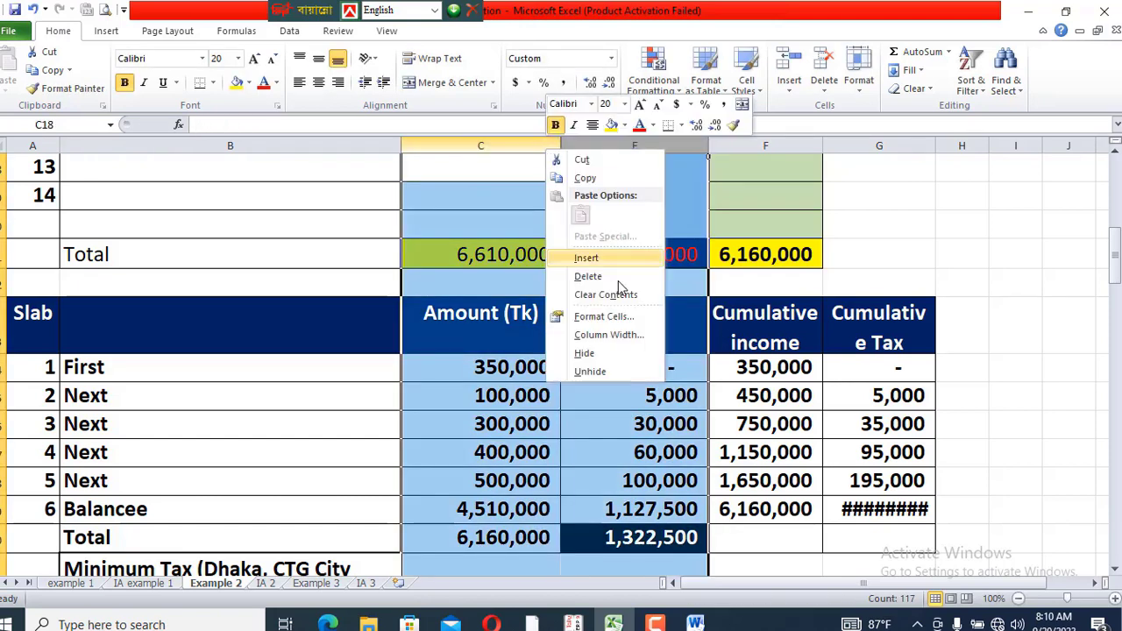
left_click(594, 373)
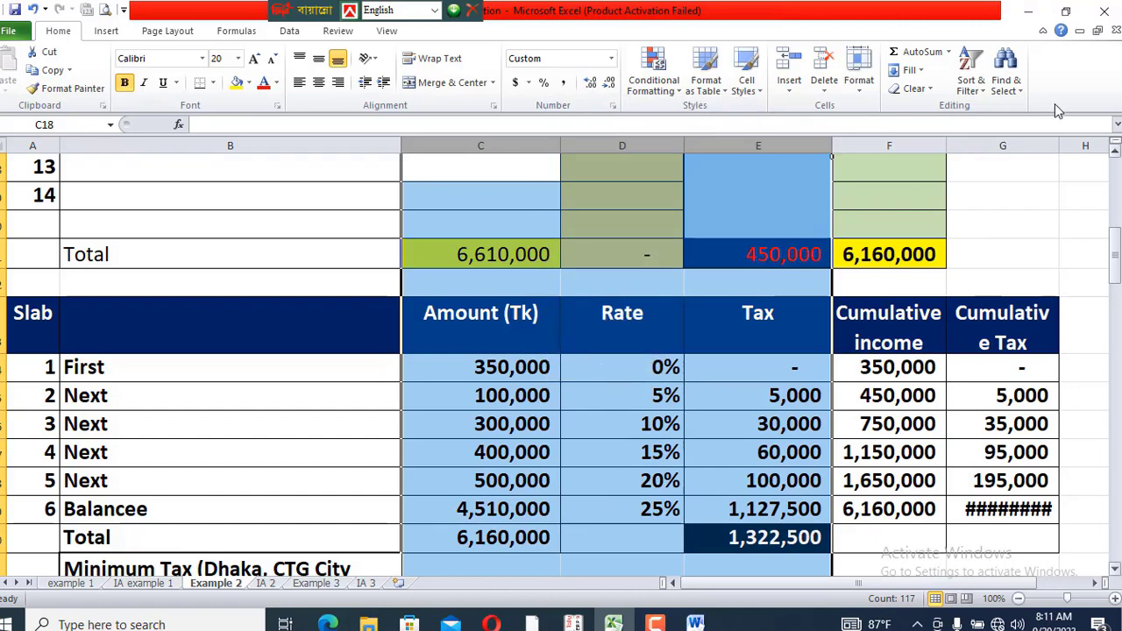
left_click_drag(1053, 147, 1102, 147)
left_click(967, 323)
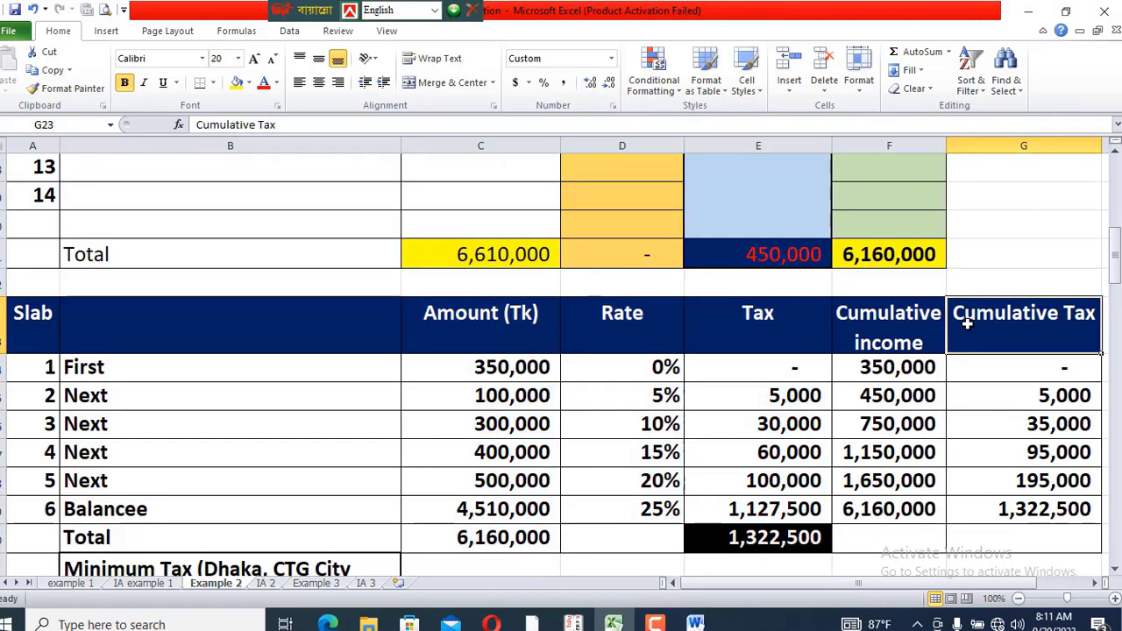
Review the amount, rate, tax and cumulative figures of the fourth and fifth slabs, and the formula behind the balance amount
left_click(498, 463)
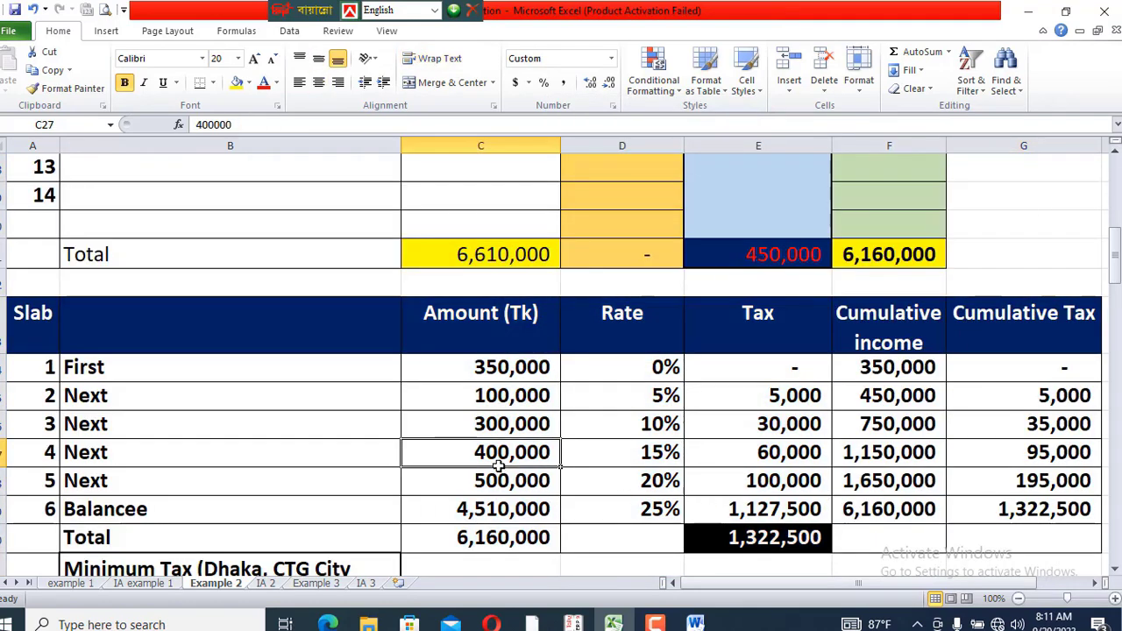
left_click(656, 456)
left_click(767, 453)
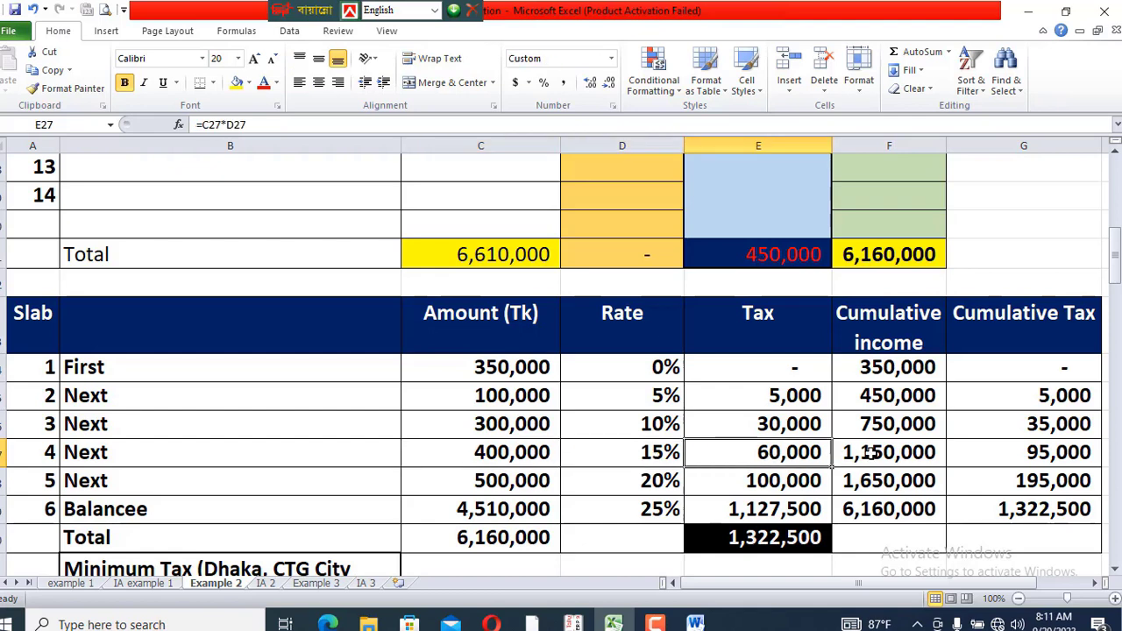
left_click(872, 454)
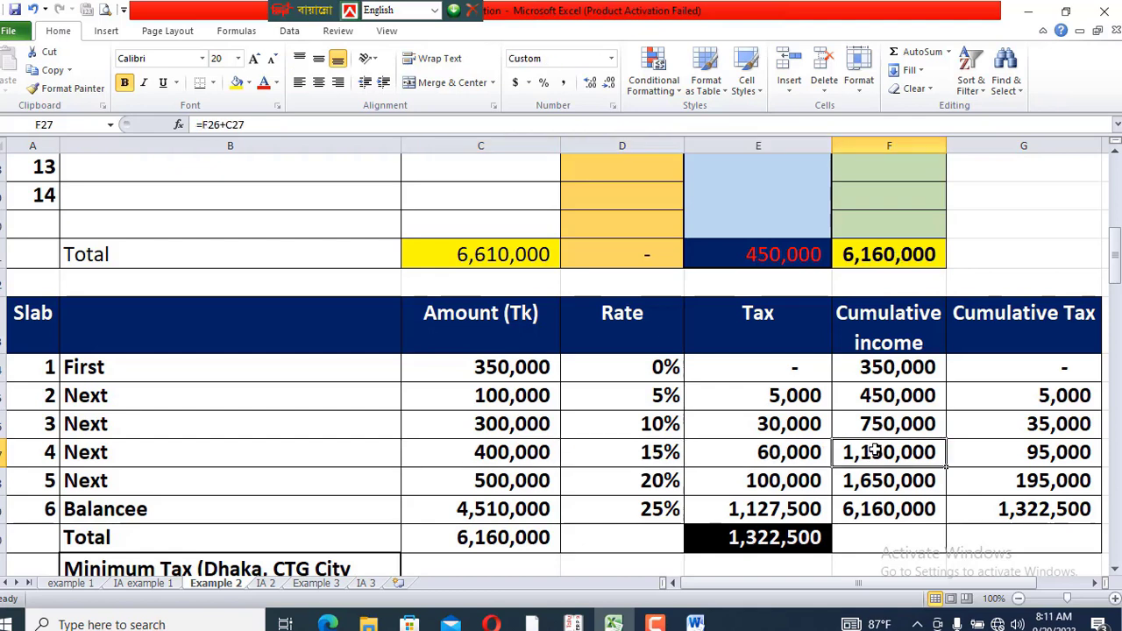
left_click(547, 481)
left_click(649, 478)
left_click(779, 484)
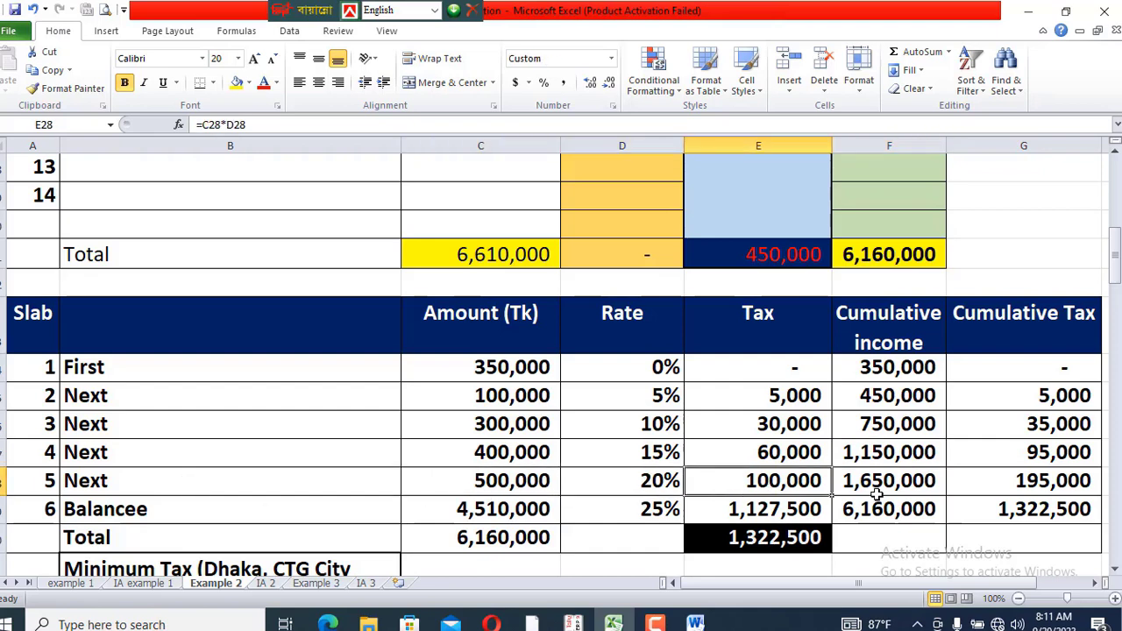
left_click(881, 483)
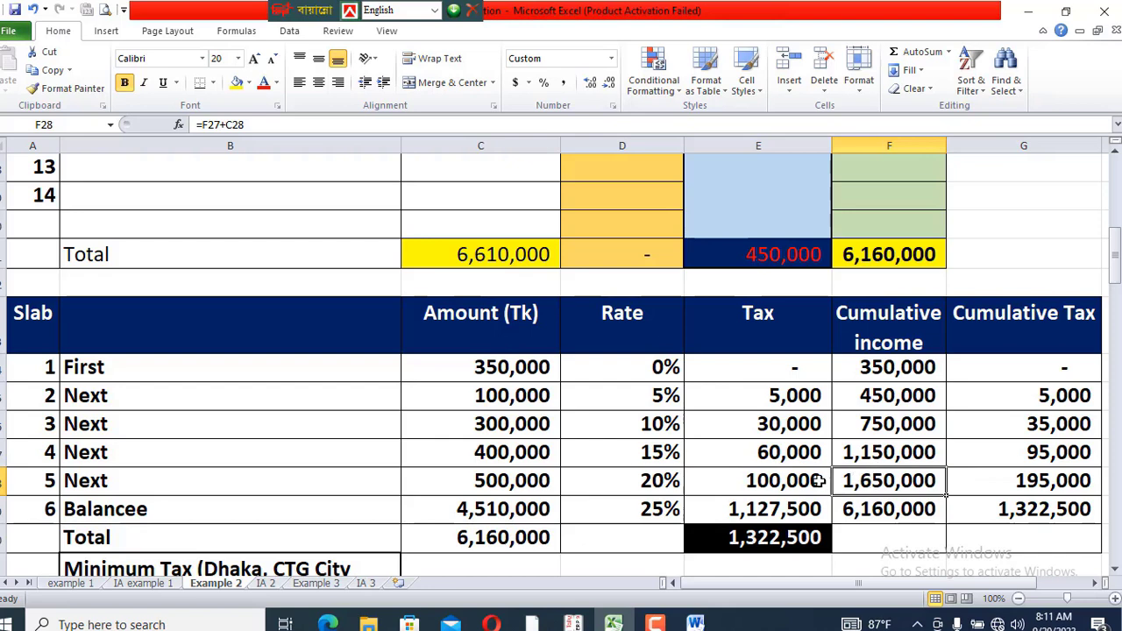
left_click(1013, 482)
left_click(883, 478)
double_click(496, 517)
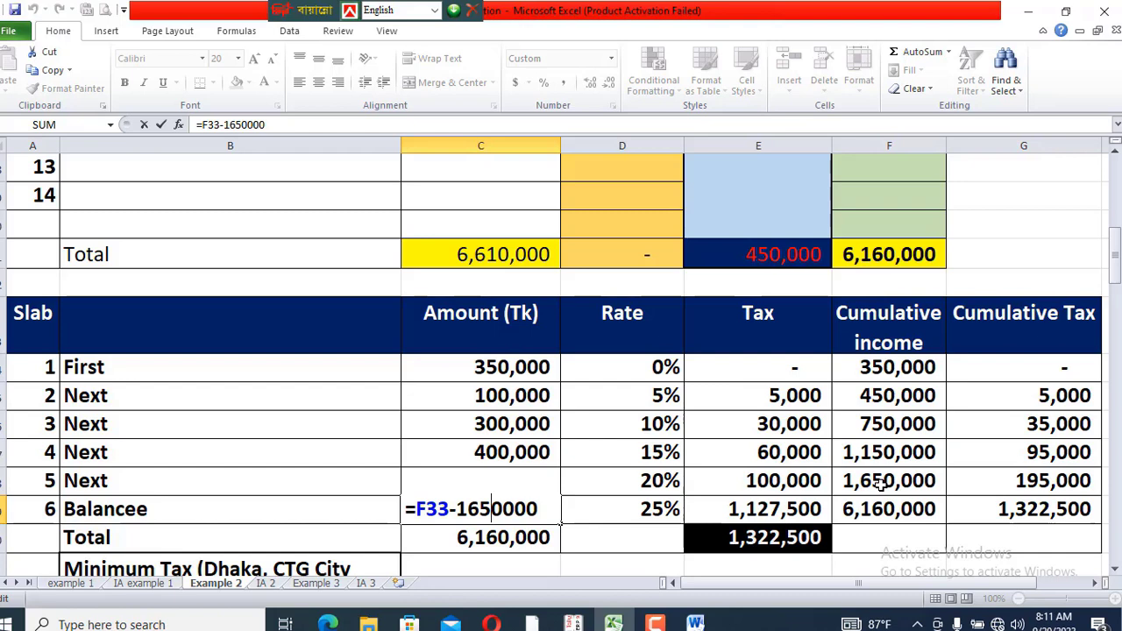
key("ctrl+Return")
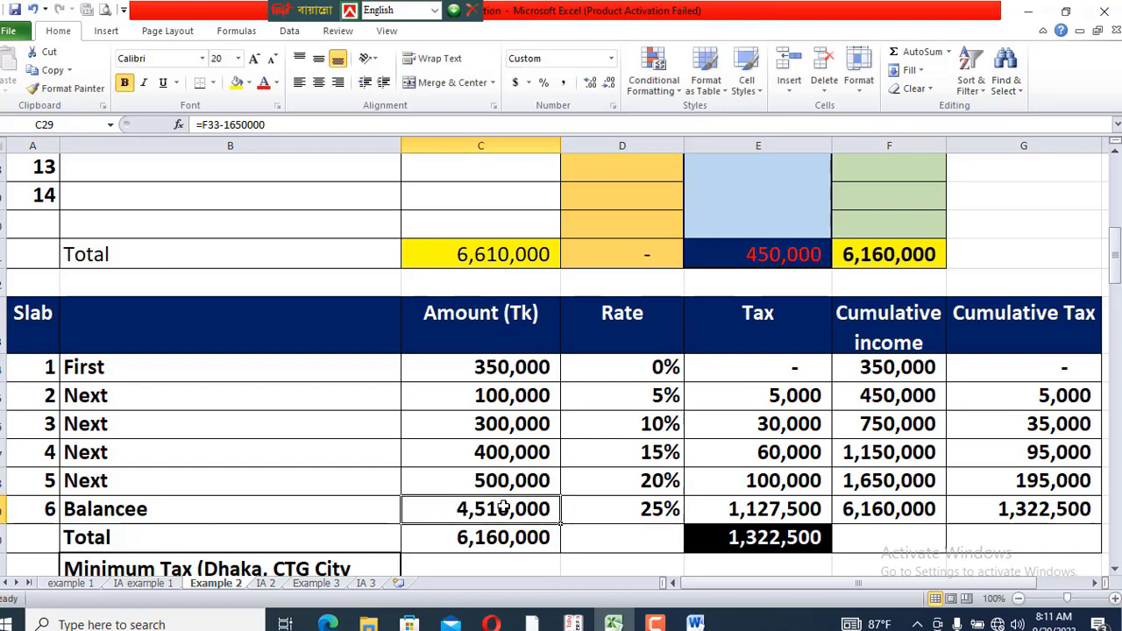
Review the balance slab's rate and tax, and check the sum formulas behind the total tax and the total amount
left_click(659, 509)
left_click(751, 509)
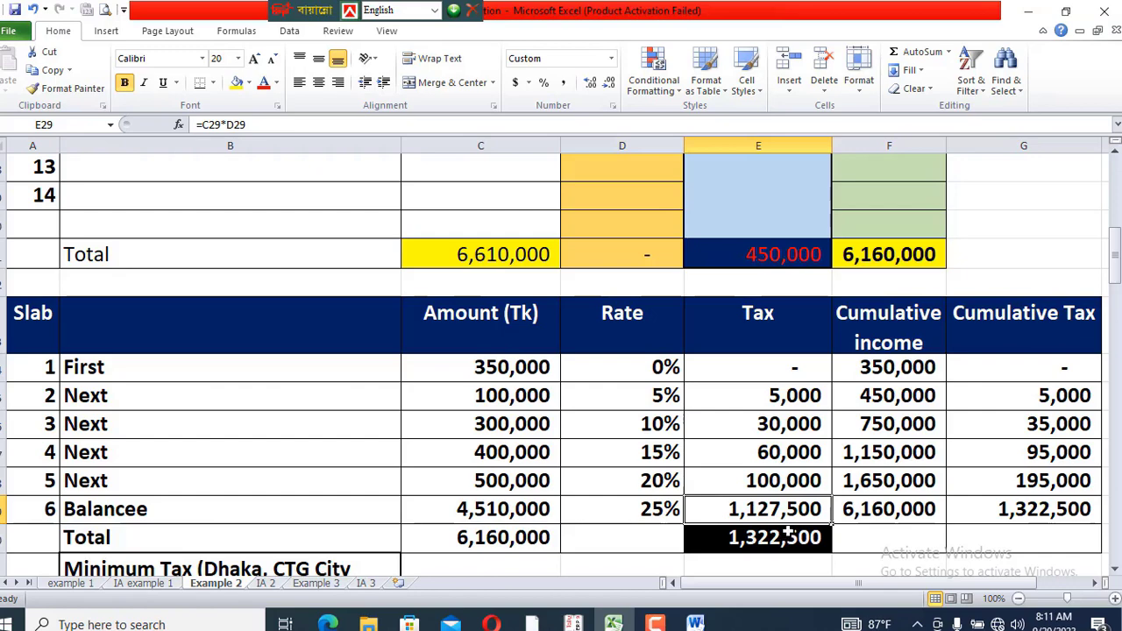
double_click(791, 536)
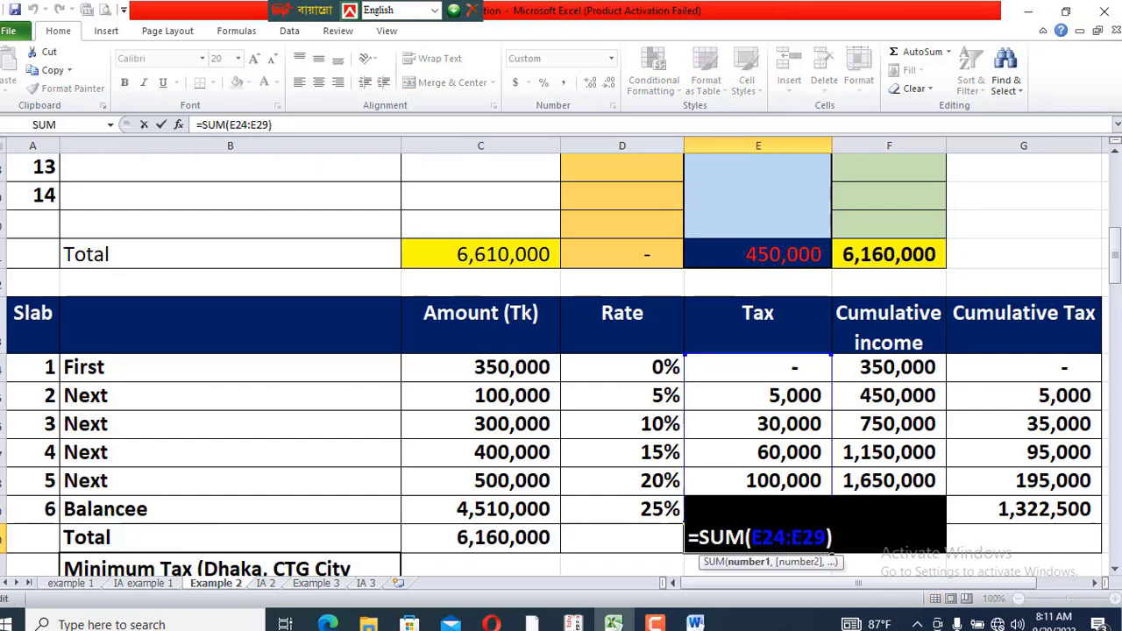
key("Return")
scroll(833, 513, "down", 1)
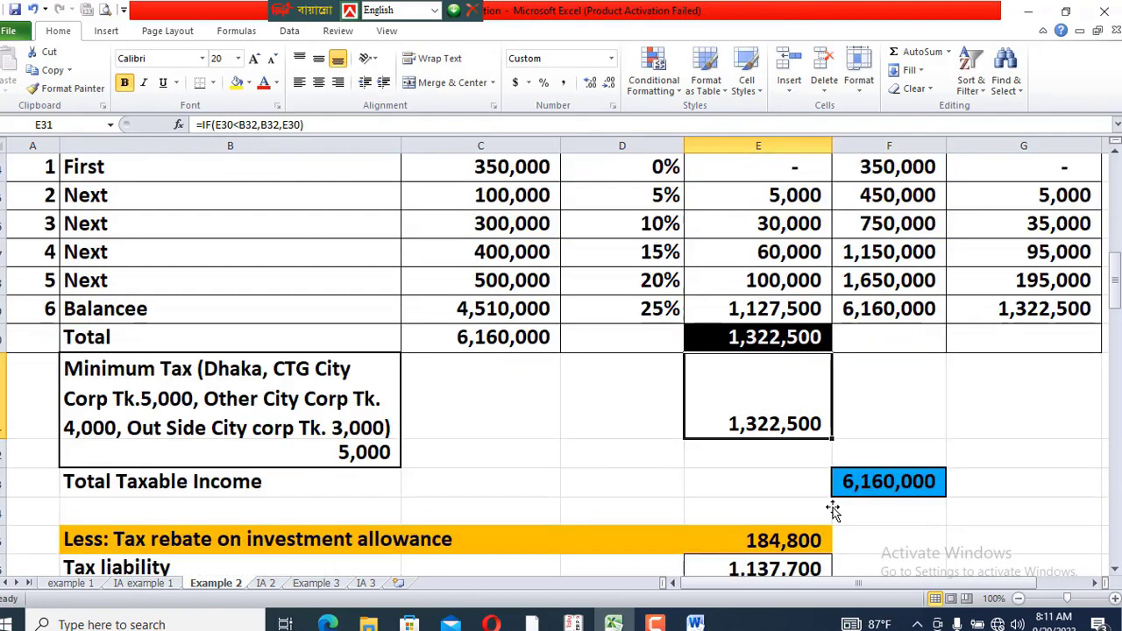
left_click(484, 340)
Trace the tax rebate on investment allowance to its source in the IA 2 sheet and view the start of that investment allowance calculation
scroll(518, 438, "down", 2)
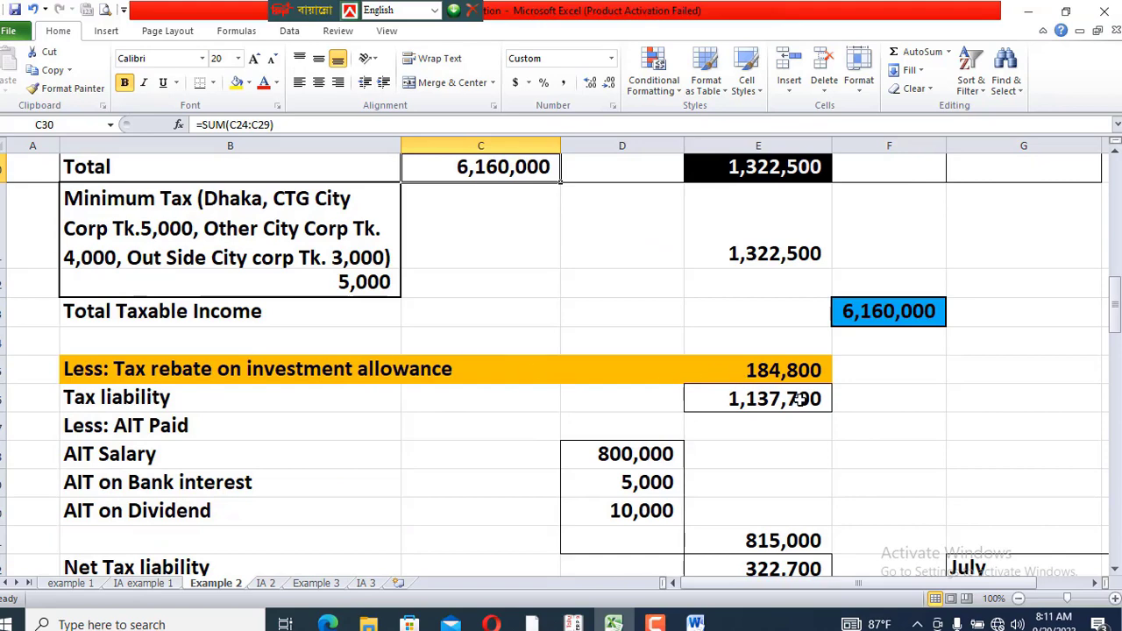
left_click(780, 372)
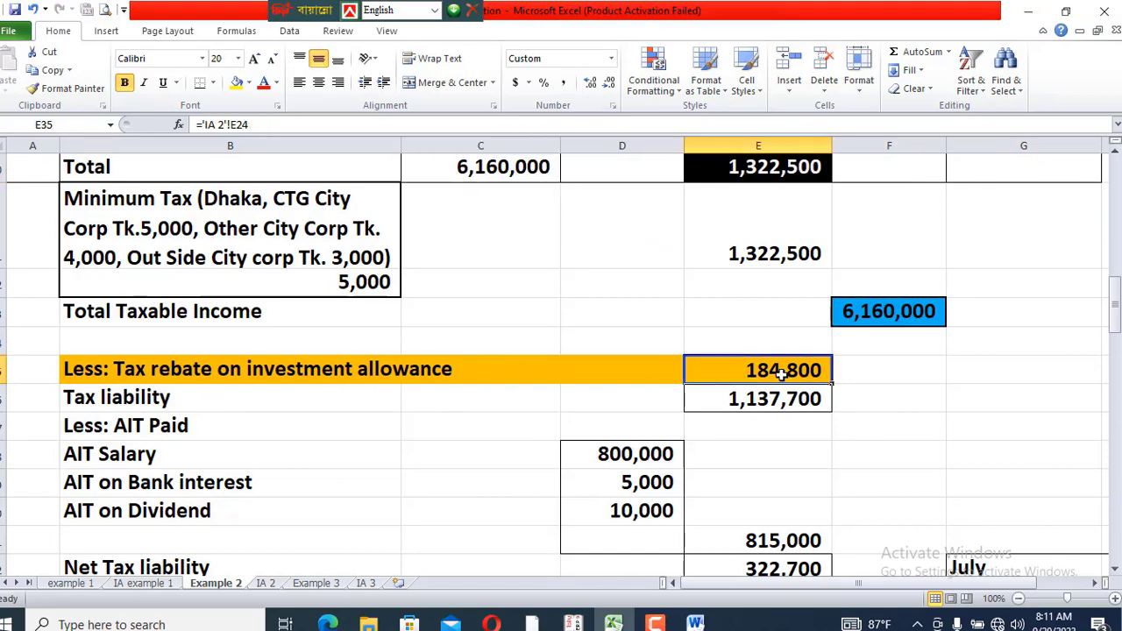
left_click(140, 371)
left_click(738, 368)
key("ctrl+bracketleft")
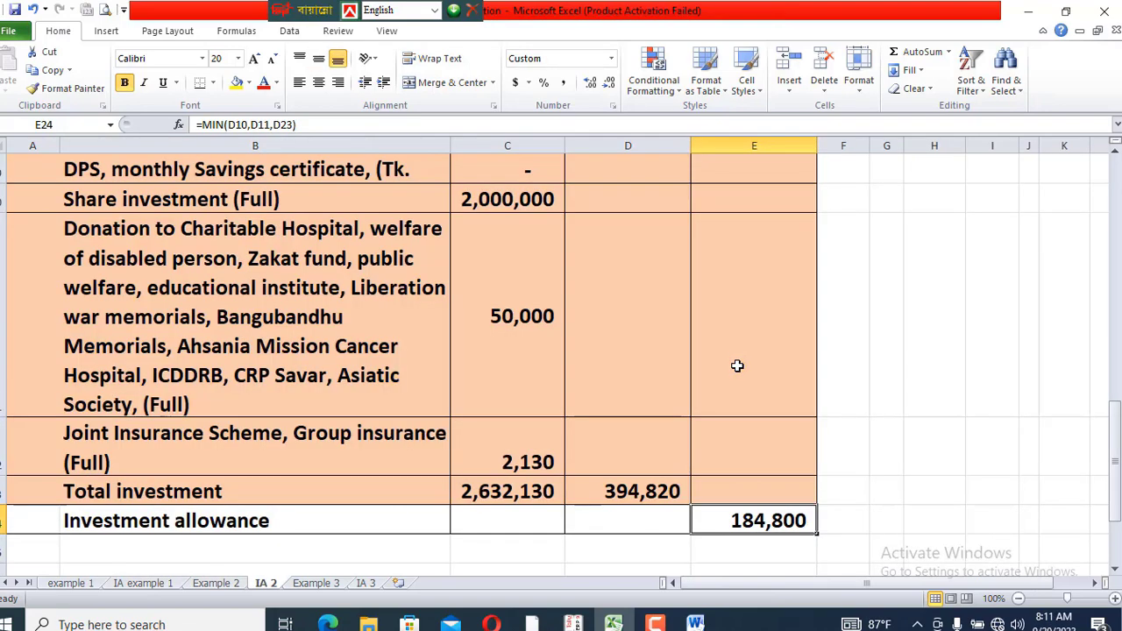
scroll(719, 366, "up", 5)
left_click(648, 446)
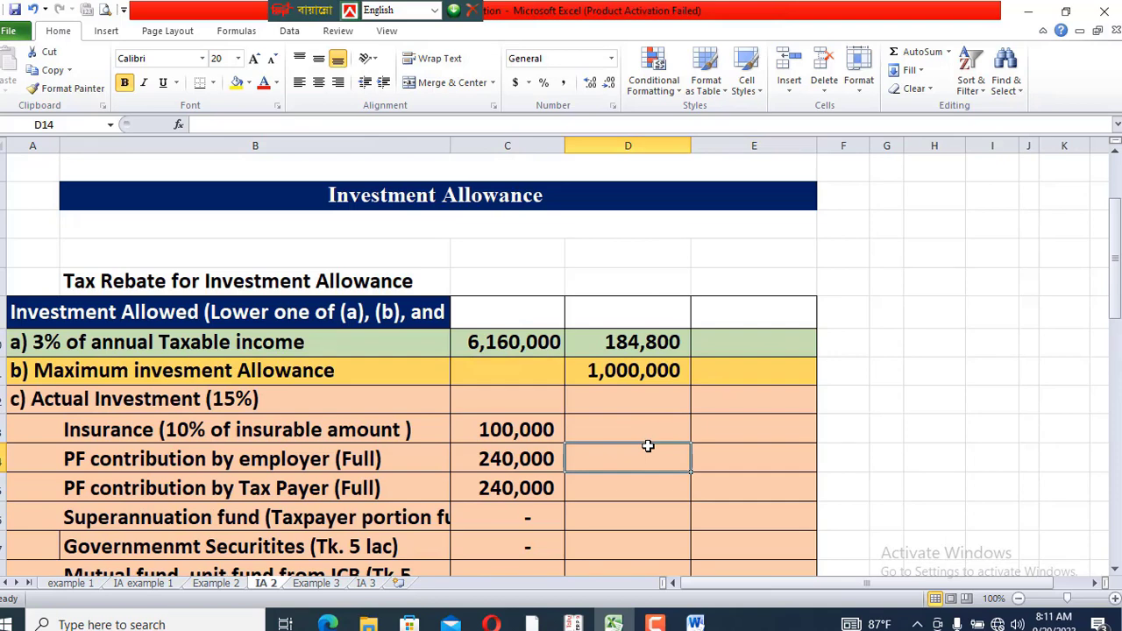
Trace the taxable income used for the 3% rebate to Example 2's total amount, fill that total with yellow, and return to IA 2
left_click(96, 349)
left_click(56, 347)
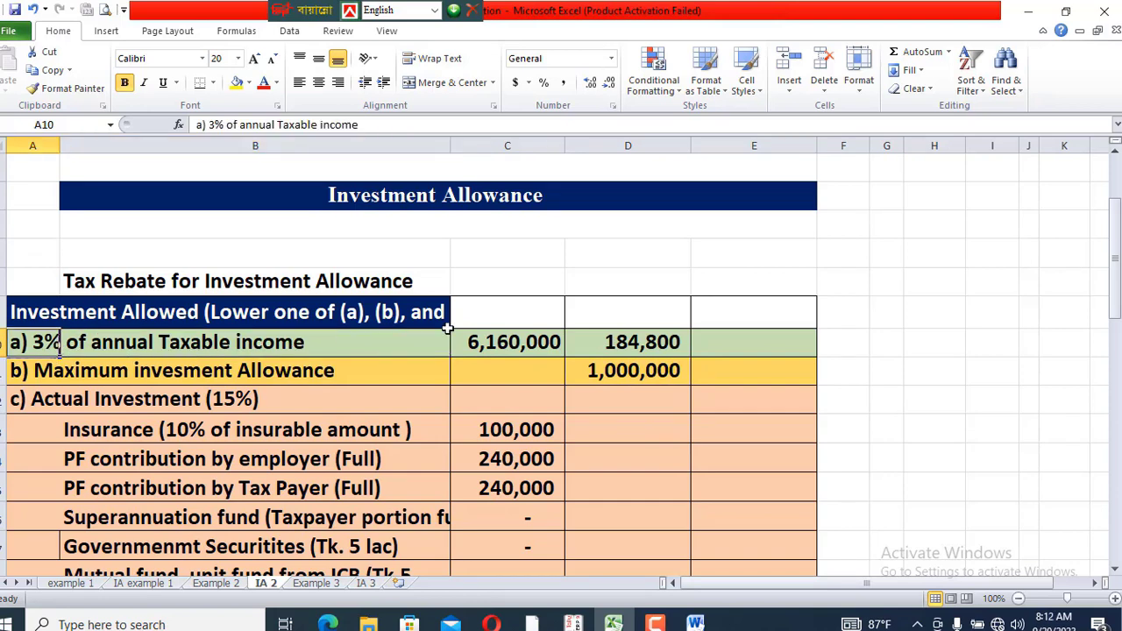
left_click(511, 342)
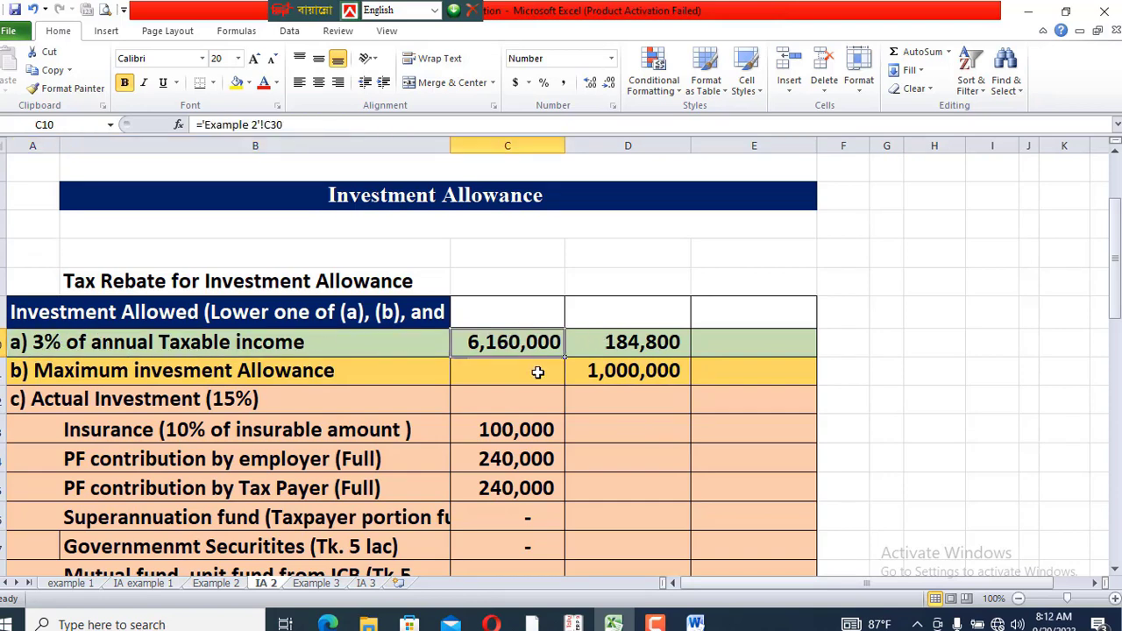
key("ctrl+bracketleft")
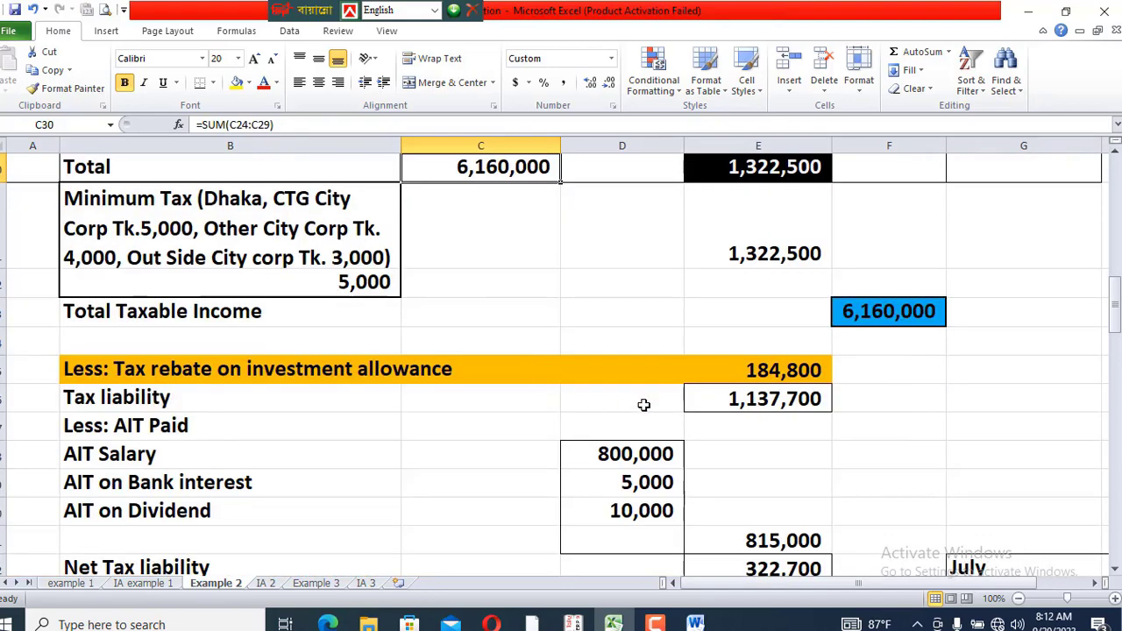
scroll(535, 355, "up", 2)
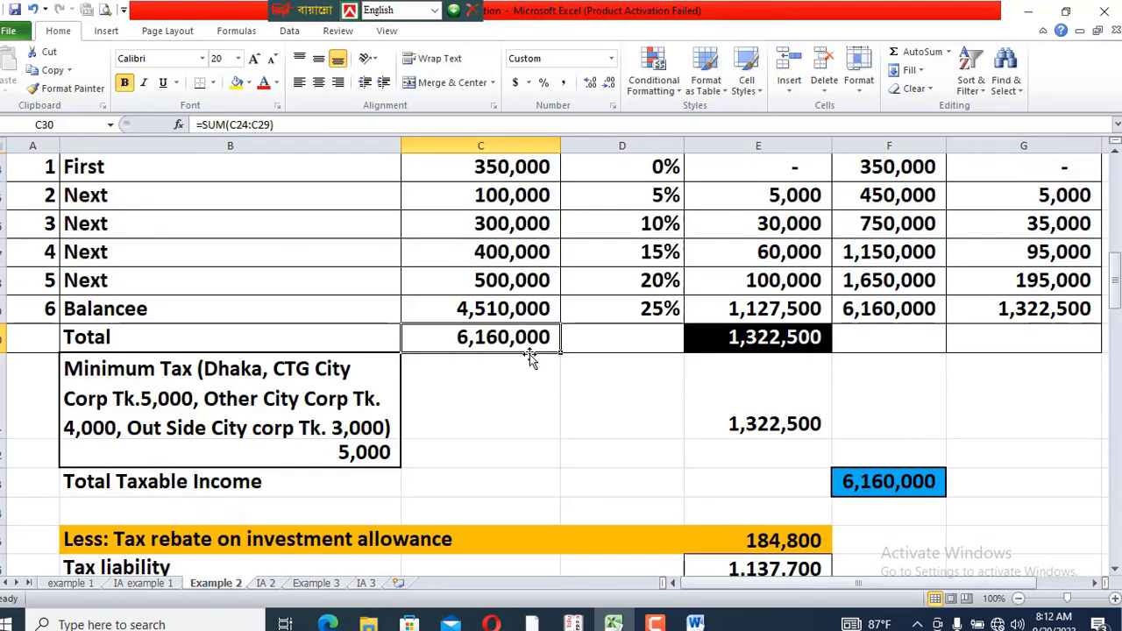
left_click(236, 82)
key("F5")
key("Return")
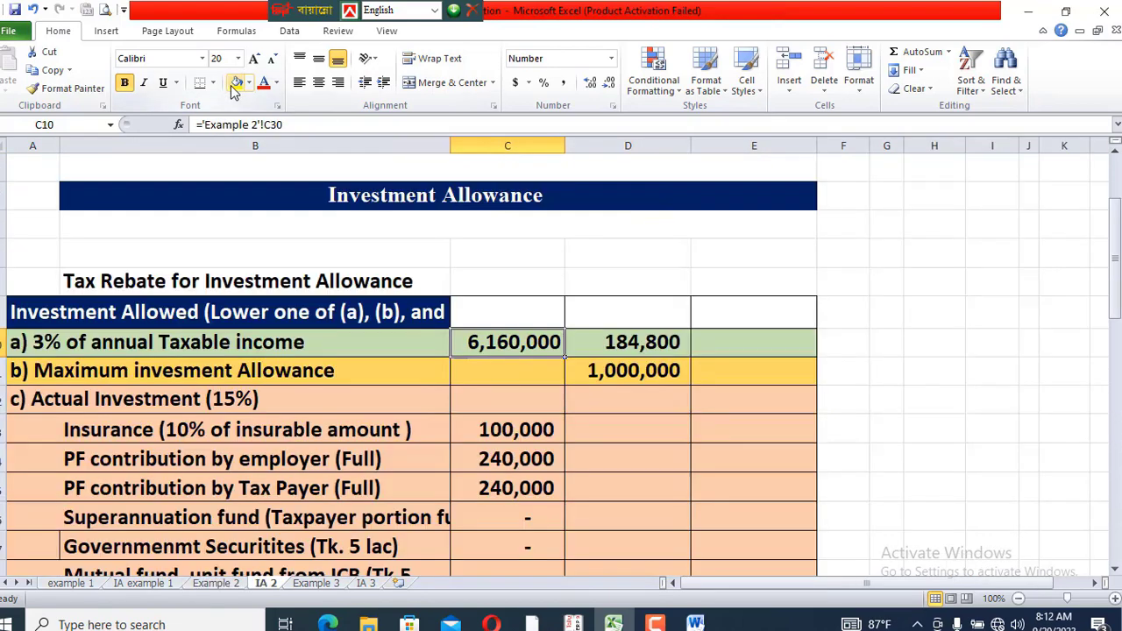
Fill the 3% of taxable income amount and the maximum investment allowance amount with yellow
left_click(652, 342)
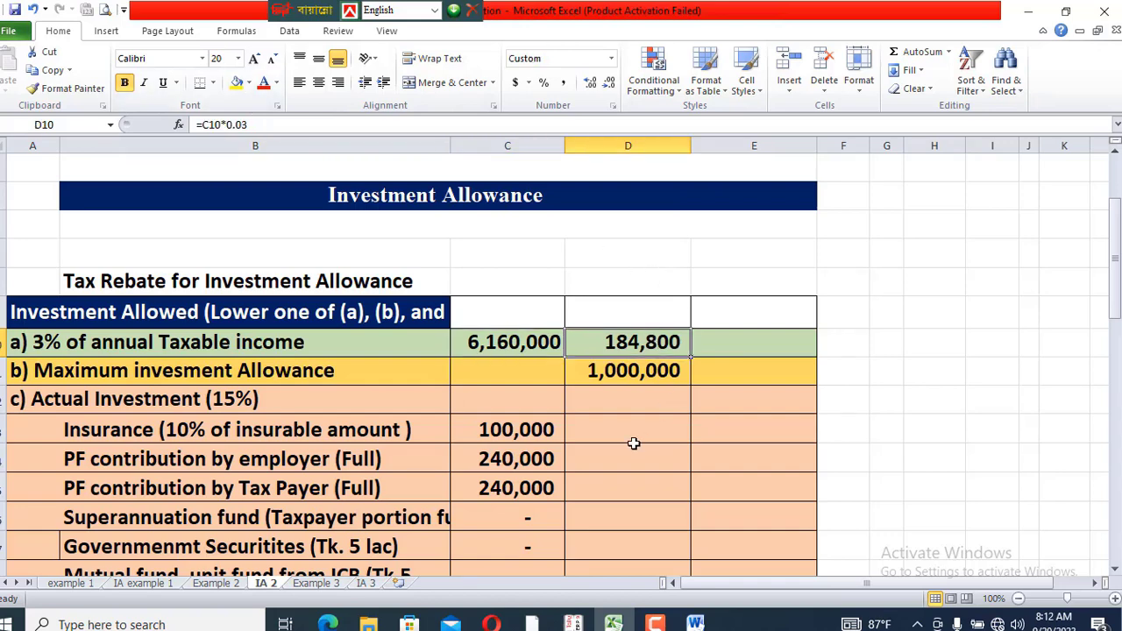
left_click(236, 82)
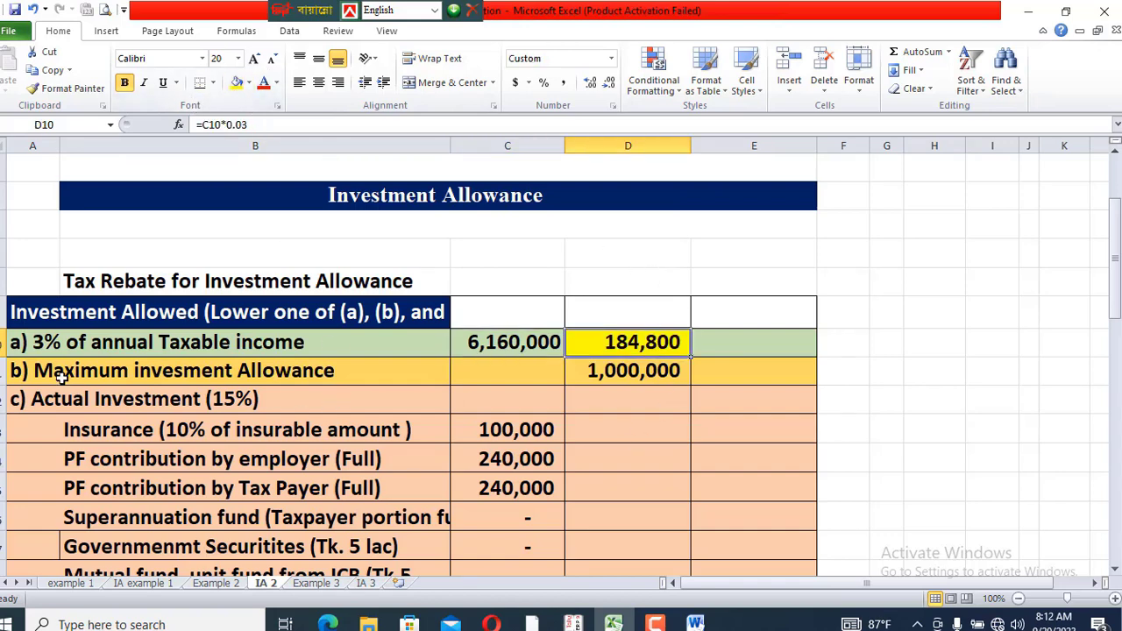
left_click(55, 370)
left_click(625, 368)
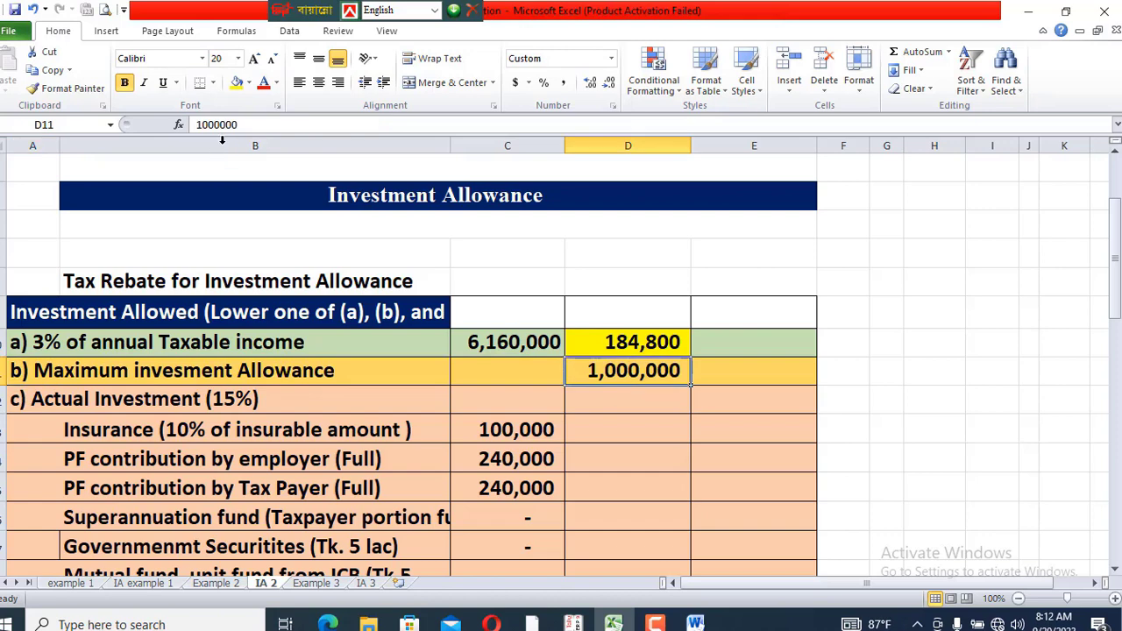
left_click(237, 82)
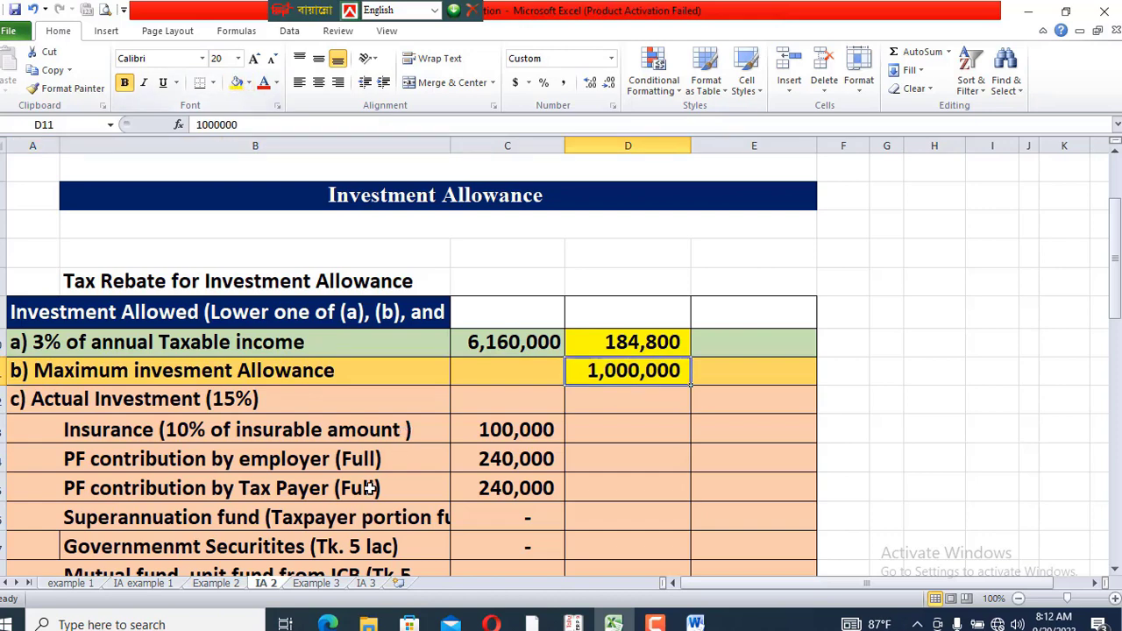
Fill the "c) Actual Investment (15%)" heading across columns A and B with yellow
left_click(75, 394)
left_click(29, 397)
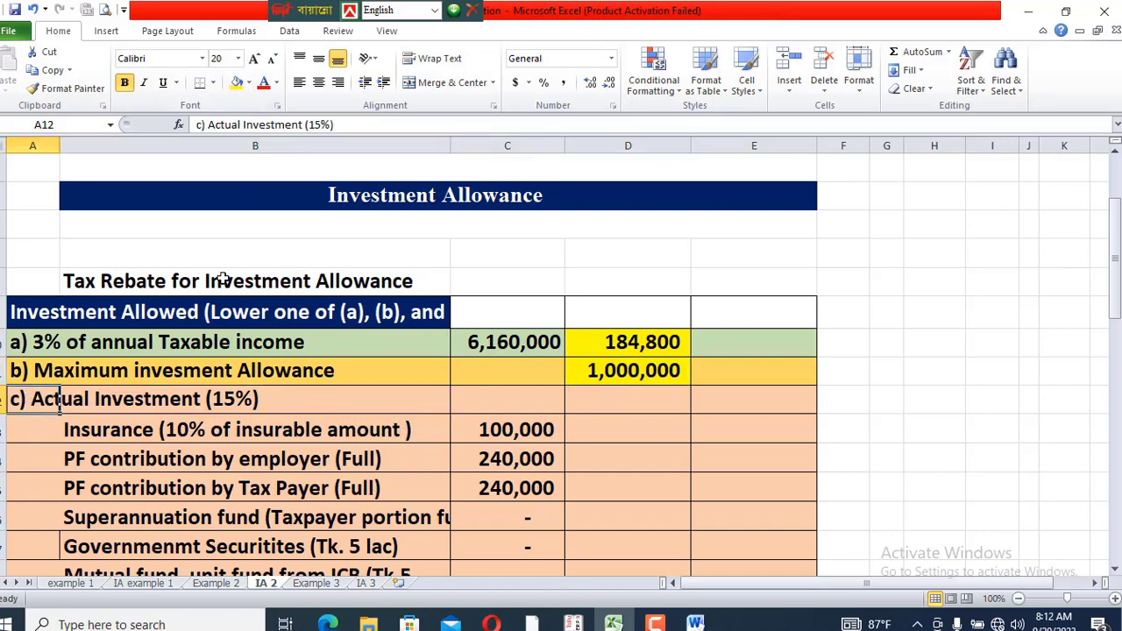
left_click(306, 394, "shift")
left_click(237, 82)
Check the insurance amount's 10% formula against the insured value stated in the salary income PDF
scroll(451, 449, "down", 1)
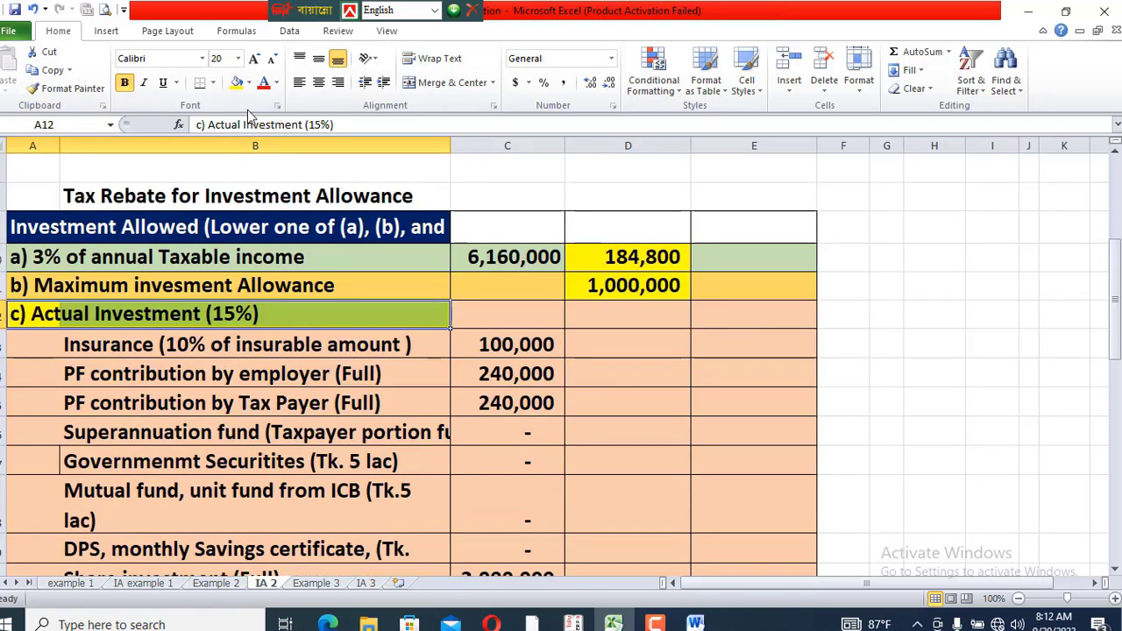
left_click(412, 401)
left_click(105, 351)
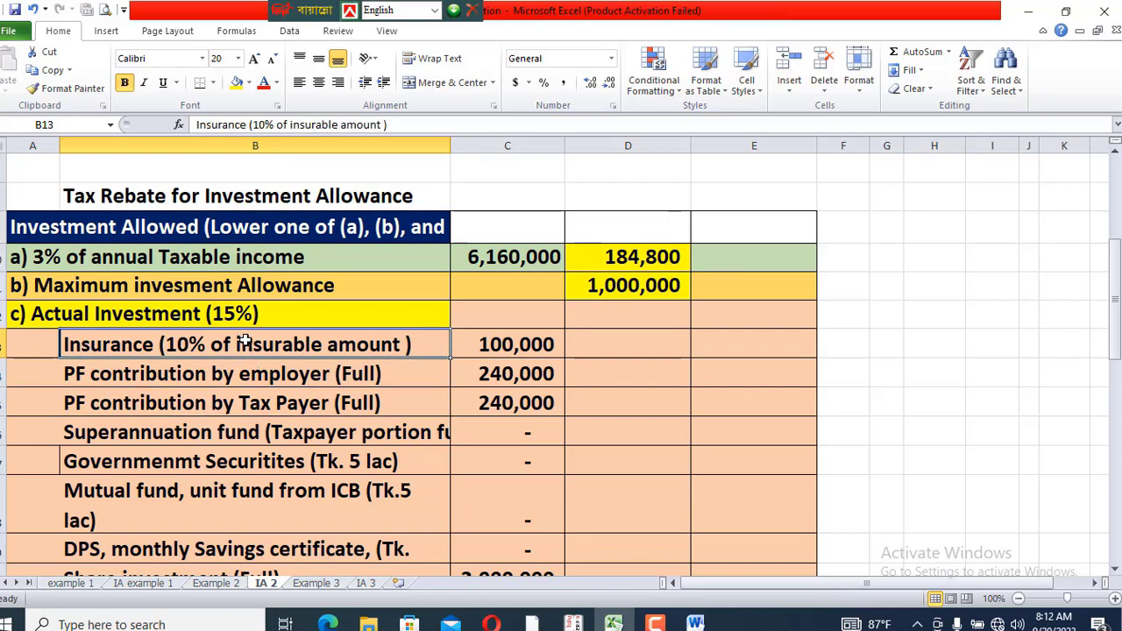
left_click(530, 341)
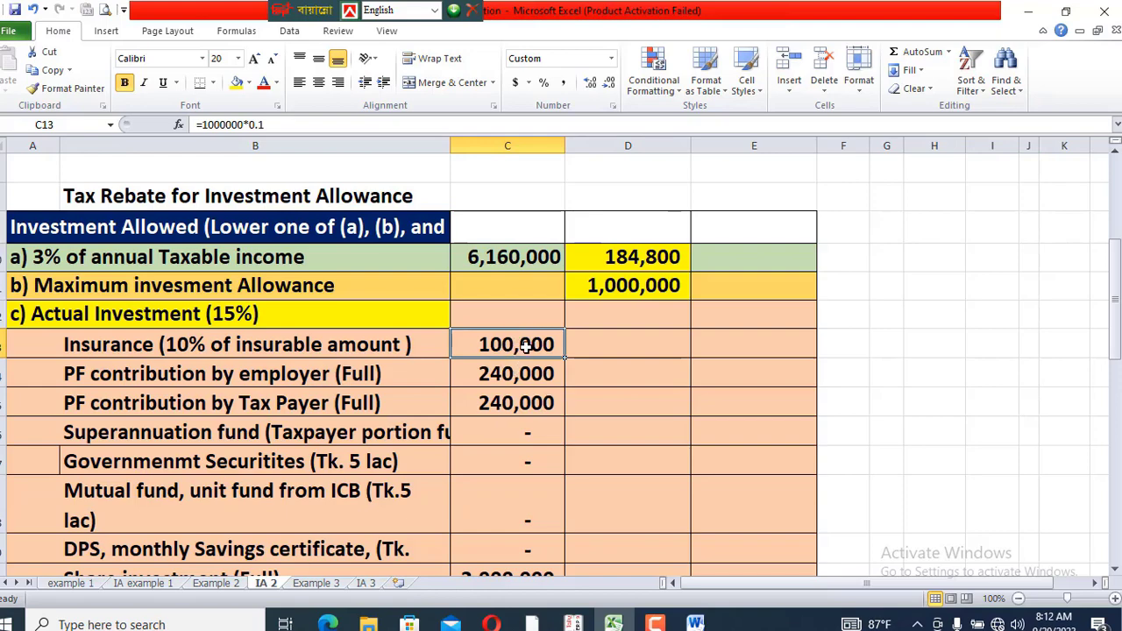
key("alt+Tab")
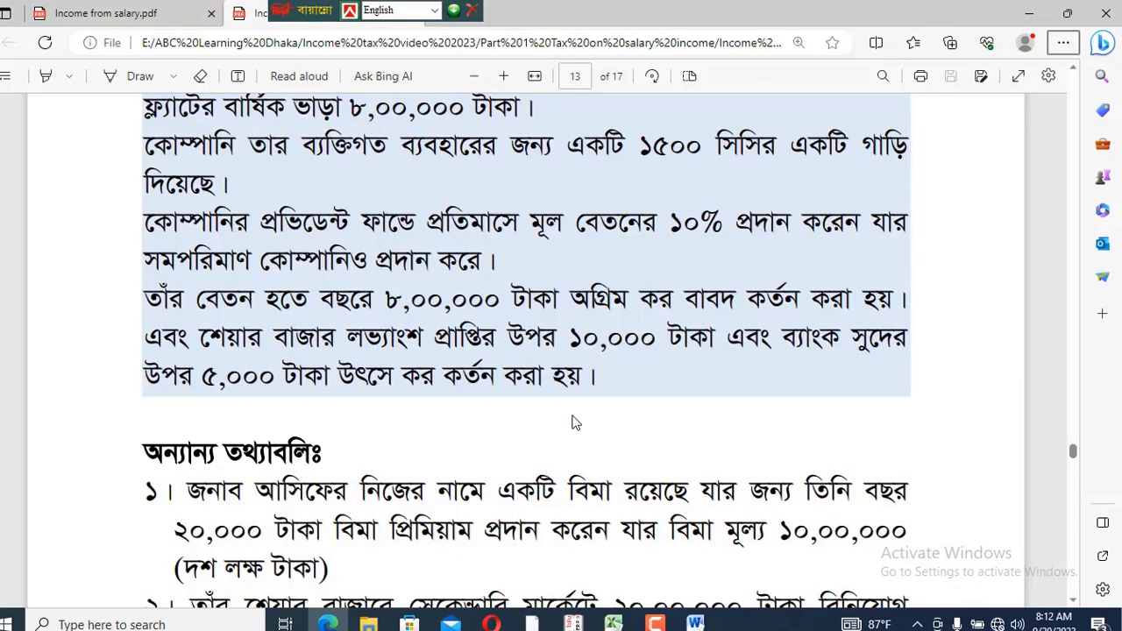
scroll(816, 465, "down", 1)
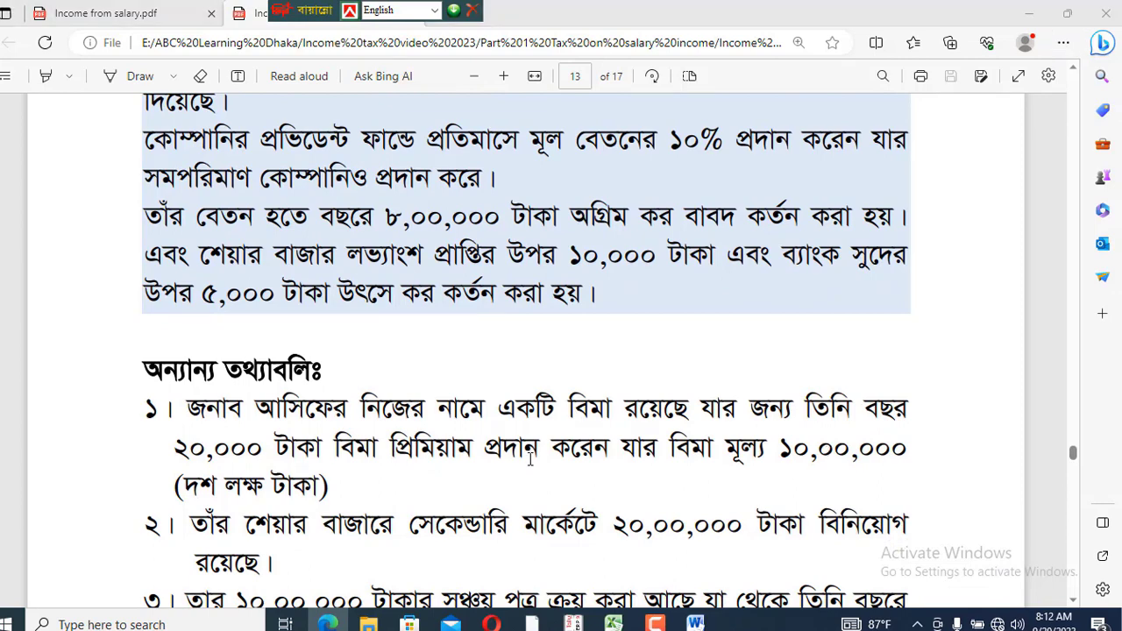
key("alt+Tab")
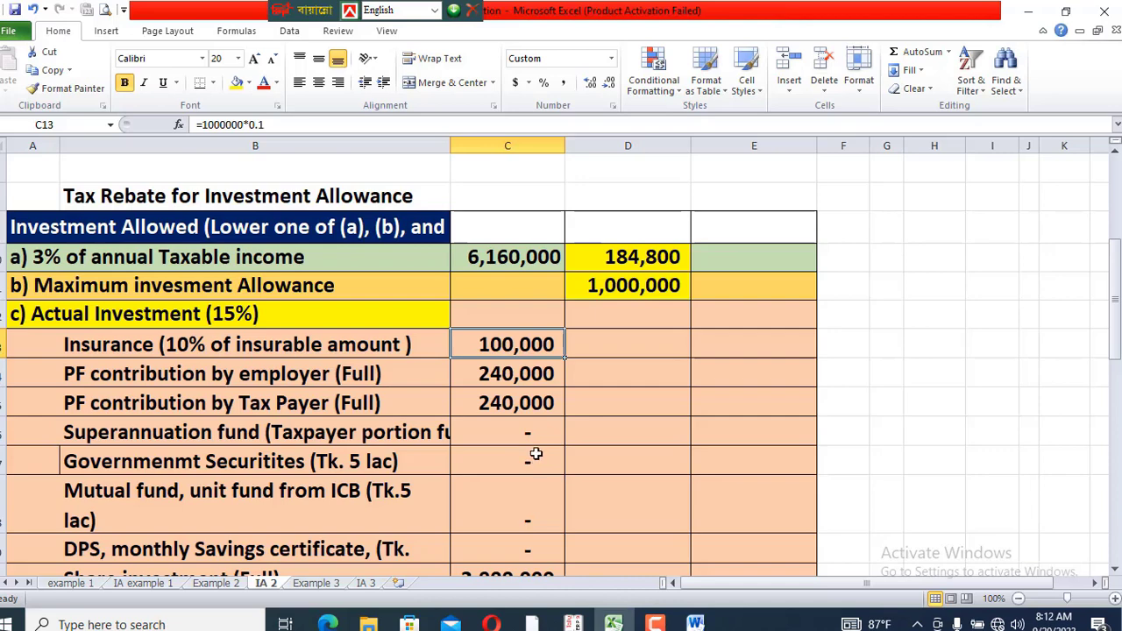
double_click(505, 347)
key("Return")
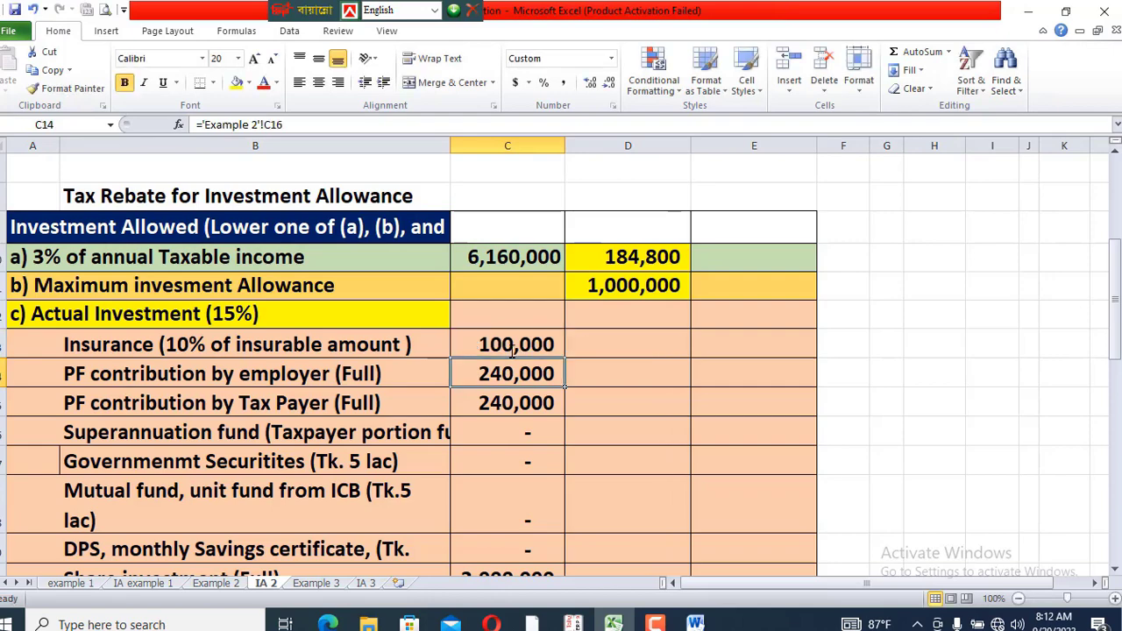
Trace the employer's PF contribution to its source in Example 2, then check the taxpayer's PF contribution formula in IA 2
left_click(96, 384)
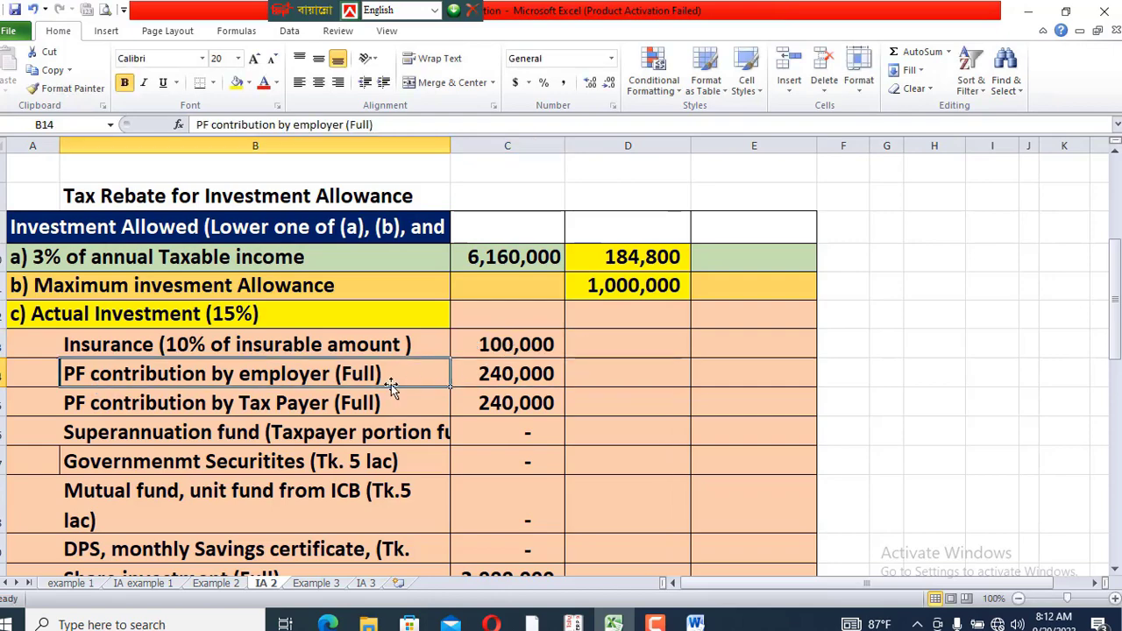
left_click(524, 376)
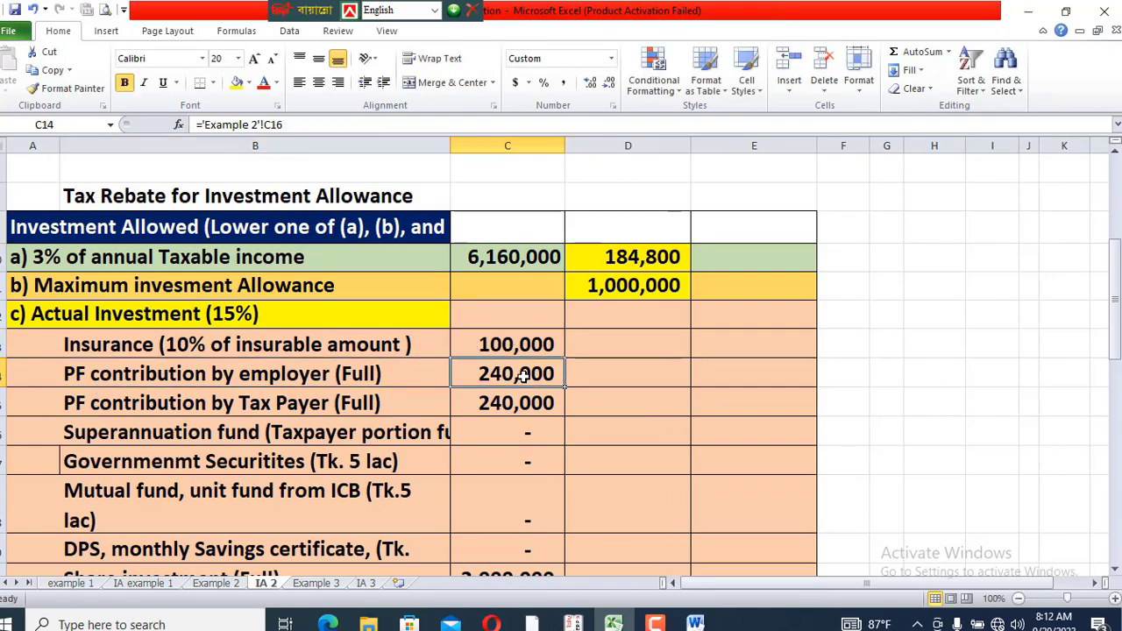
key("ctrl+bracketleft")
scroll(544, 412, "up", 2)
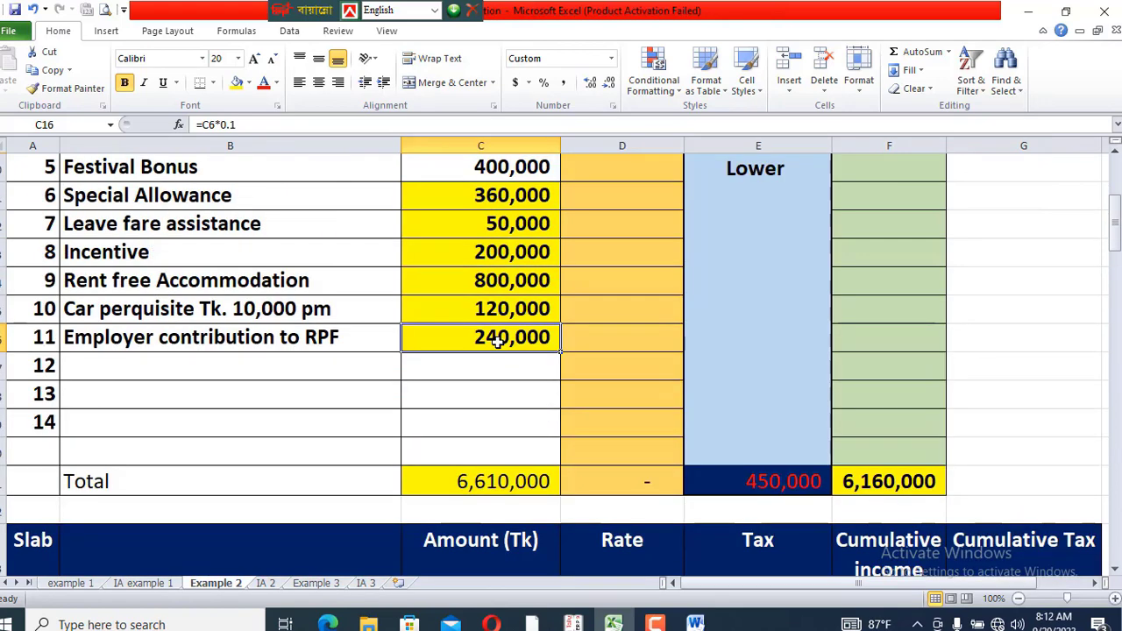
key("F5")
key("Return")
left_click(493, 403)
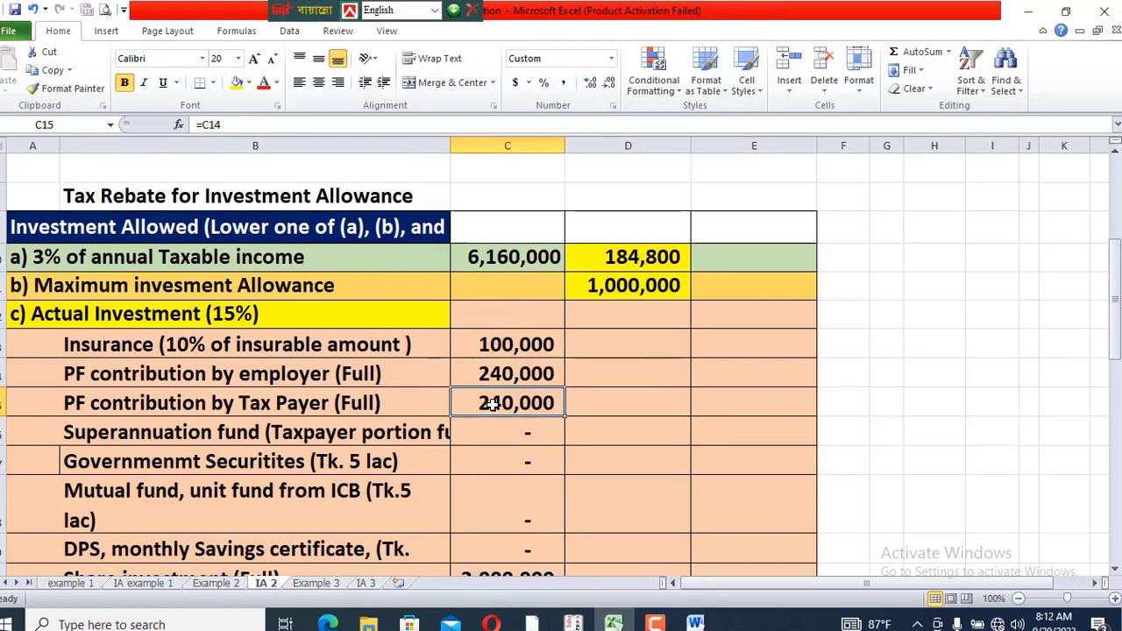
Compare the share investment amount with the PDF's secondary market investment, and fill the "Share investment (Full)" label with yellow
scroll(493, 403, "down", 1)
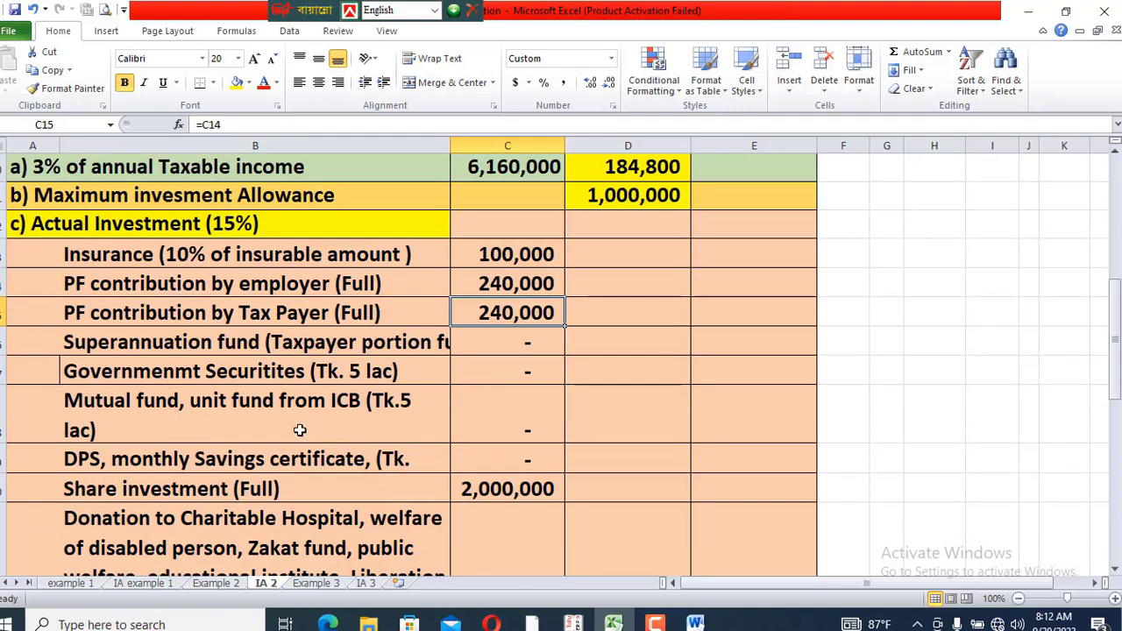
left_click(496, 489)
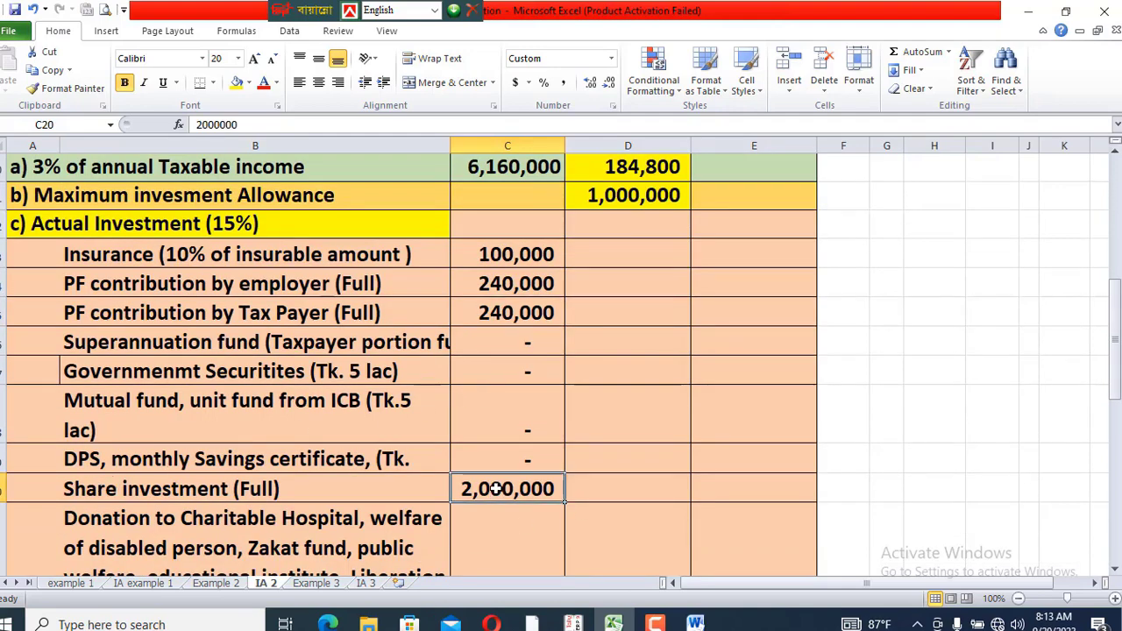
key("alt+Tab")
scroll(496, 490, "down", 1)
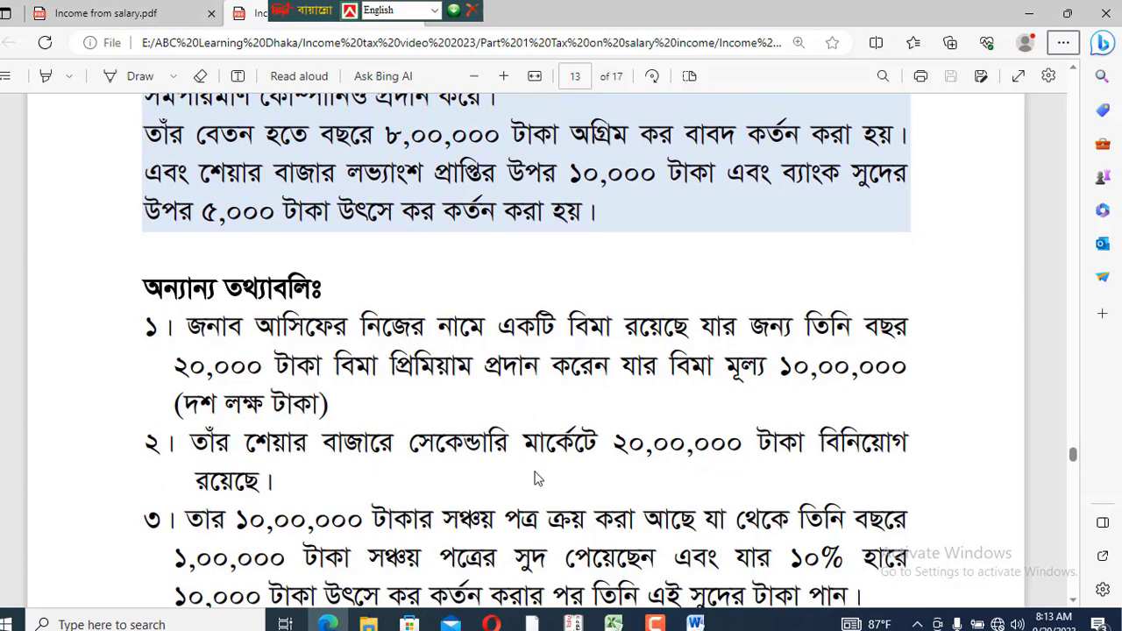
key("alt+Tab")
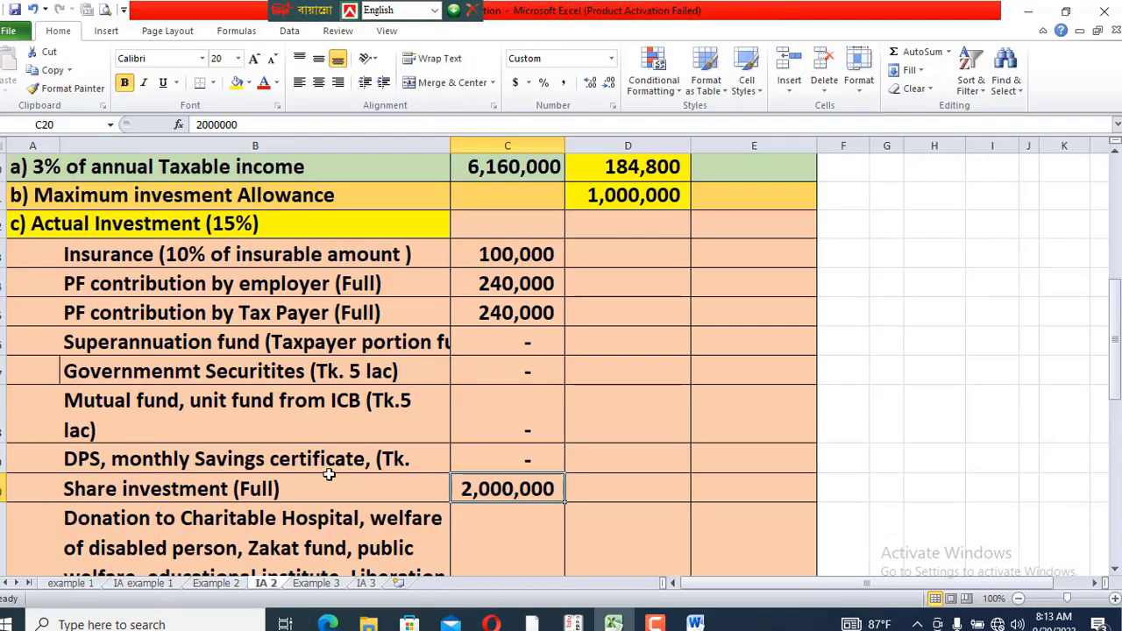
left_click(79, 481)
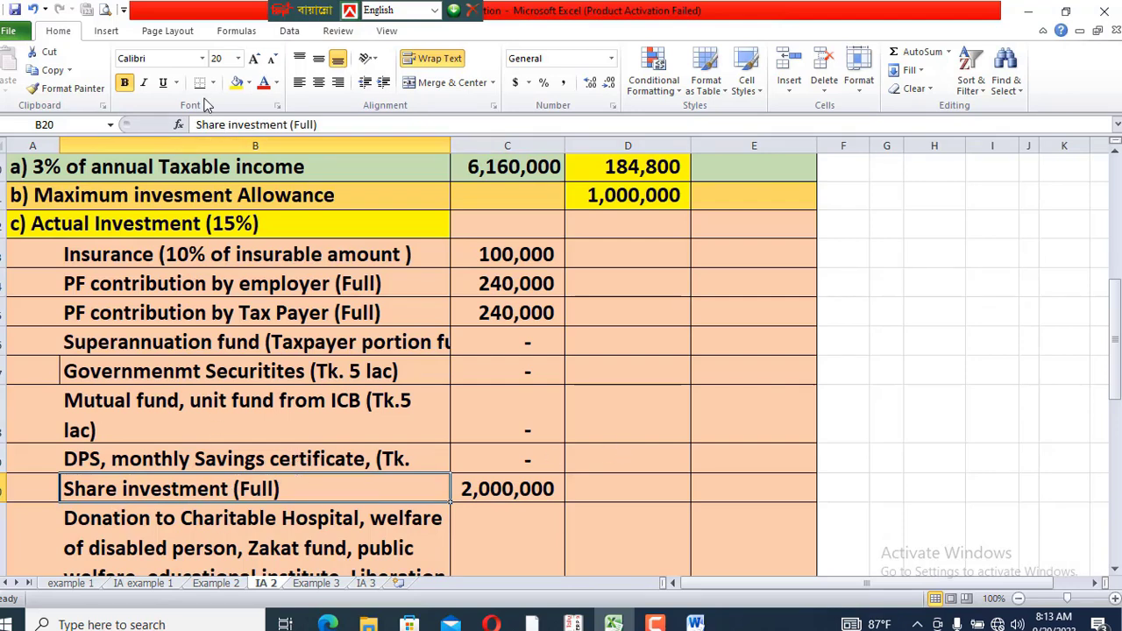
left_click(237, 83)
Compare the joint insurance deduction with the PDF's additional information, and fill the Joint Insurance Scheme amount in IA 2 with yellow
scroll(430, 406, "down", 1)
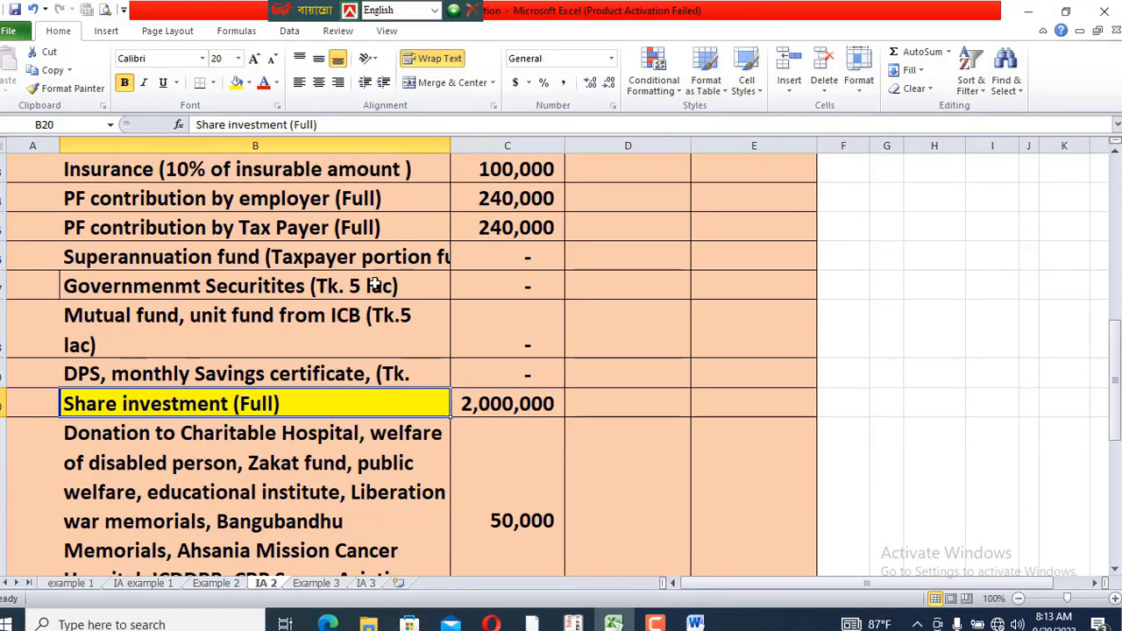
key("alt+Tab")
scroll(327, 493, "down", 1)
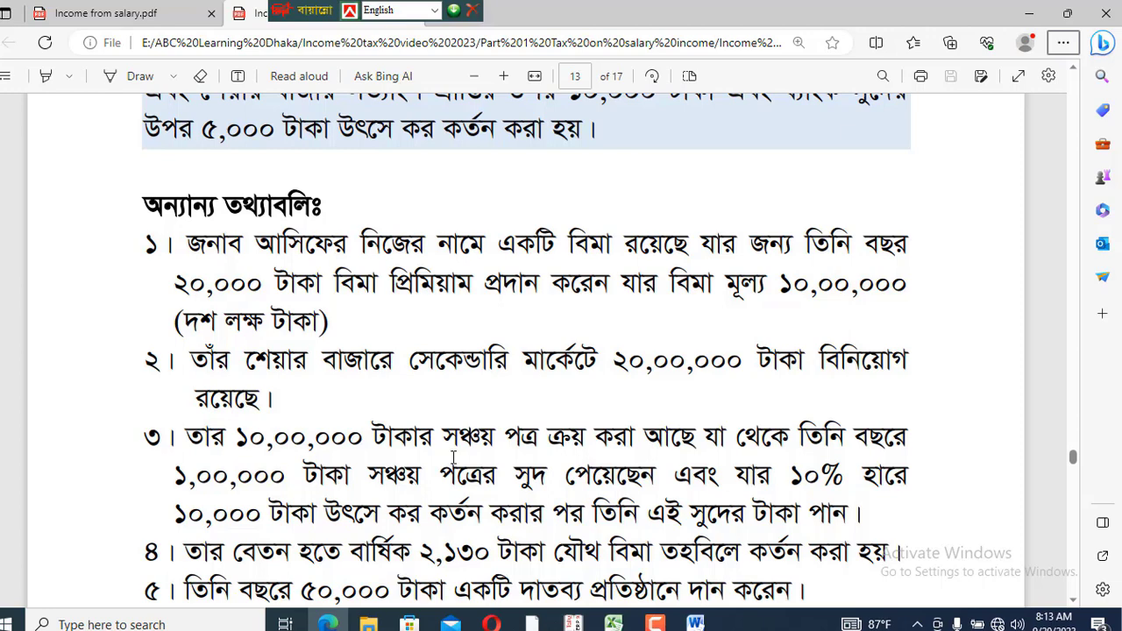
scroll(453, 461, "down", 1)
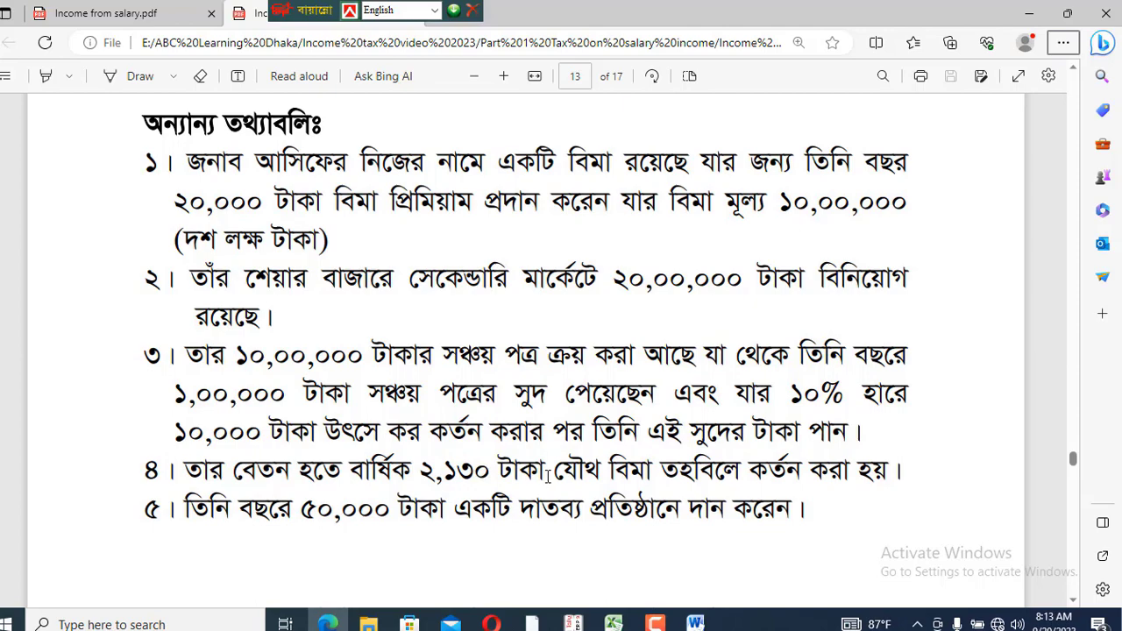
key("alt+Tab")
scroll(543, 474, "down", 2)
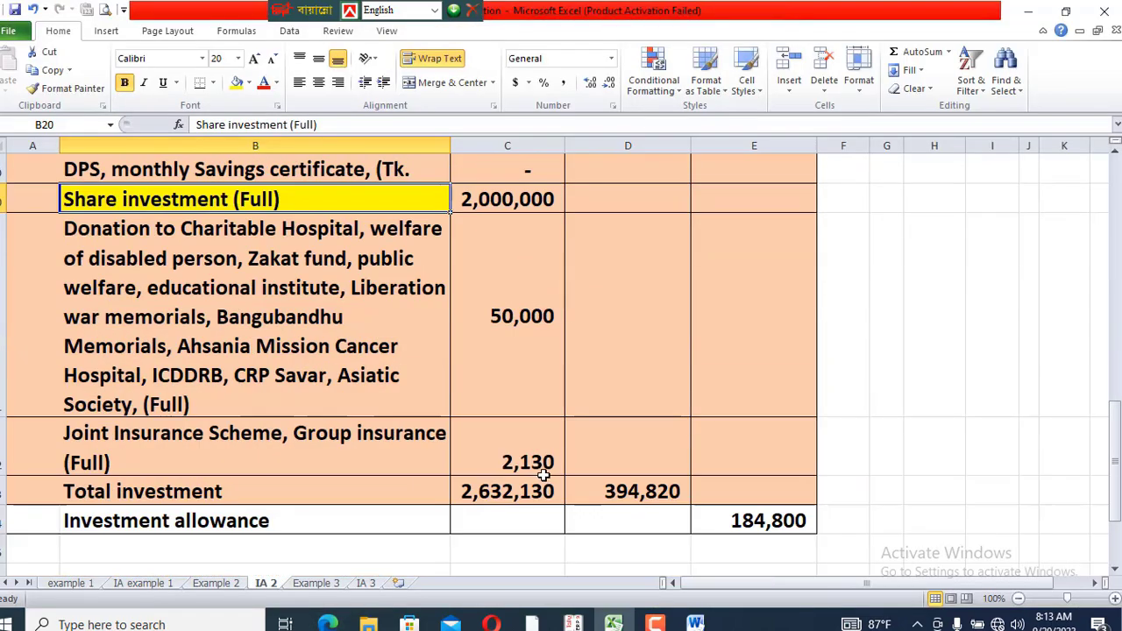
left_click(523, 459)
left_click(237, 82)
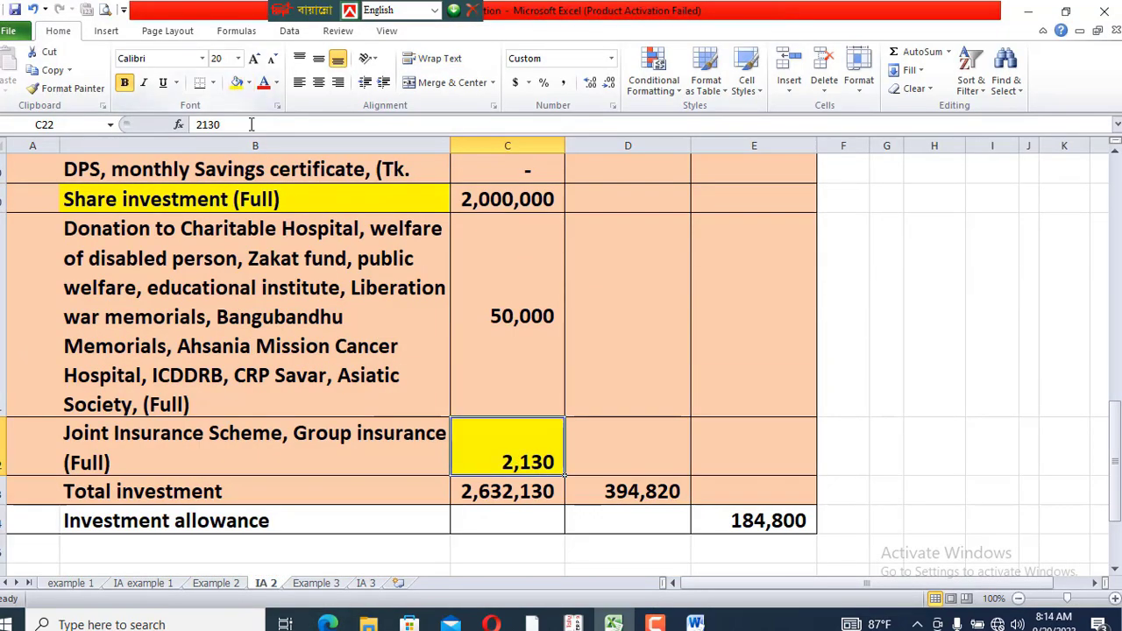
Compare the charitable donation with the amount stated in the PDF, and fill the donation amount in IA 2 with yellow
key("alt+Tab")
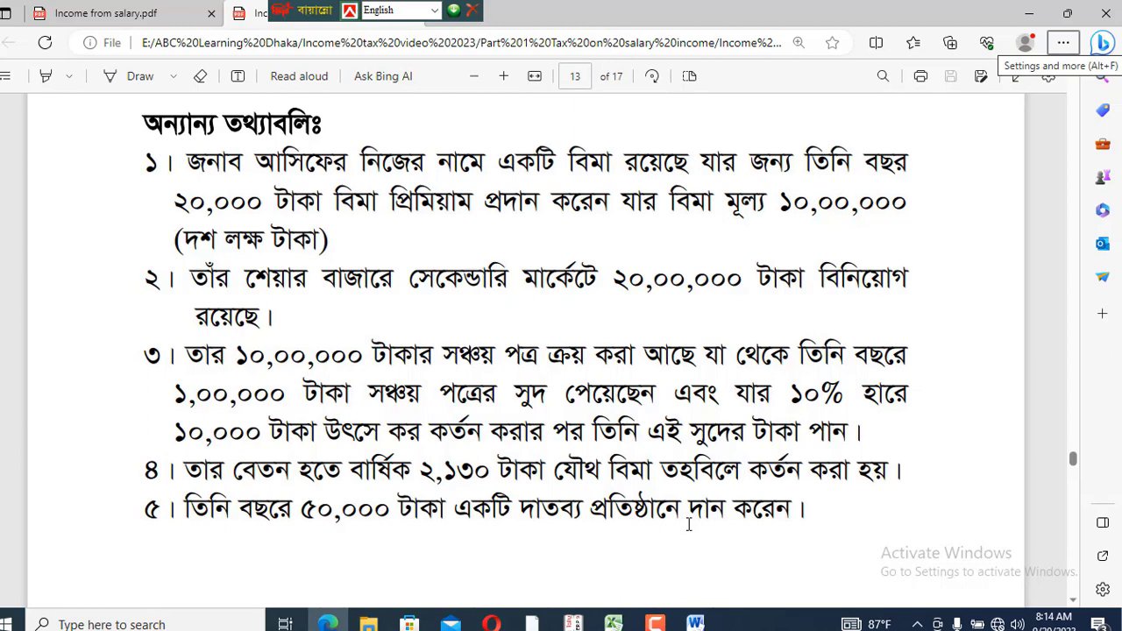
key("alt+Tab")
left_click(525, 323)
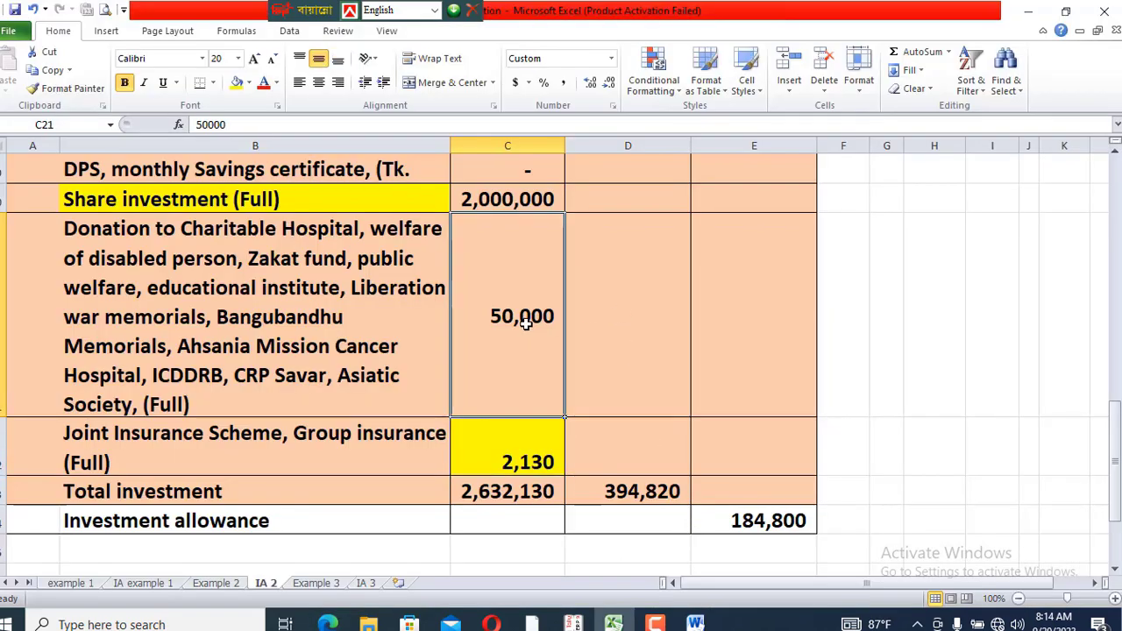
left_click(235, 81)
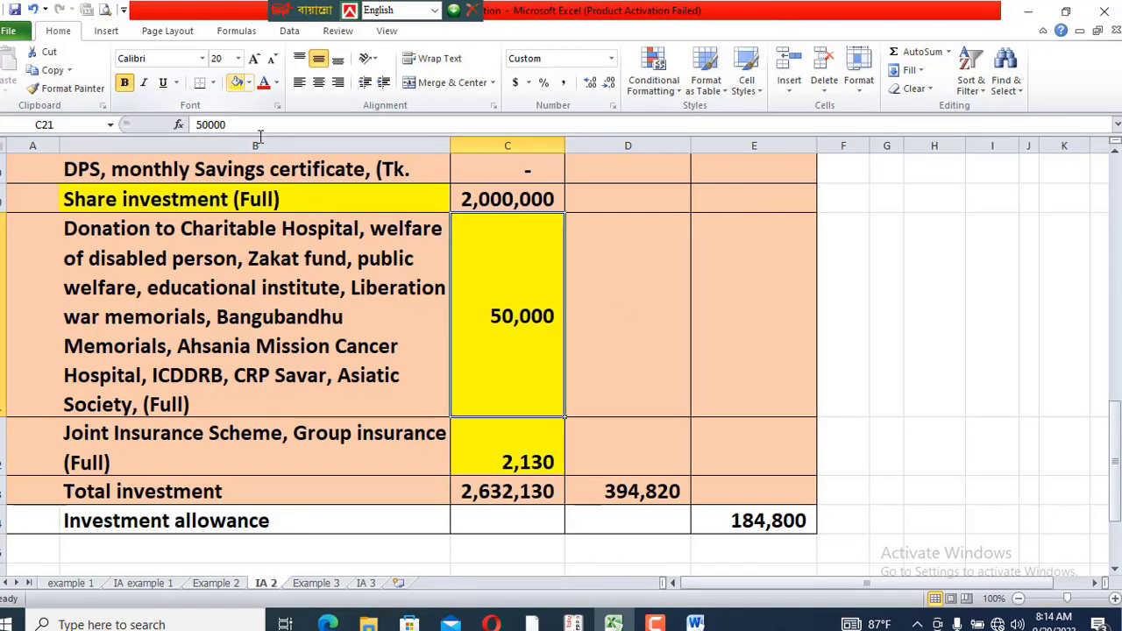
left_click(628, 402)
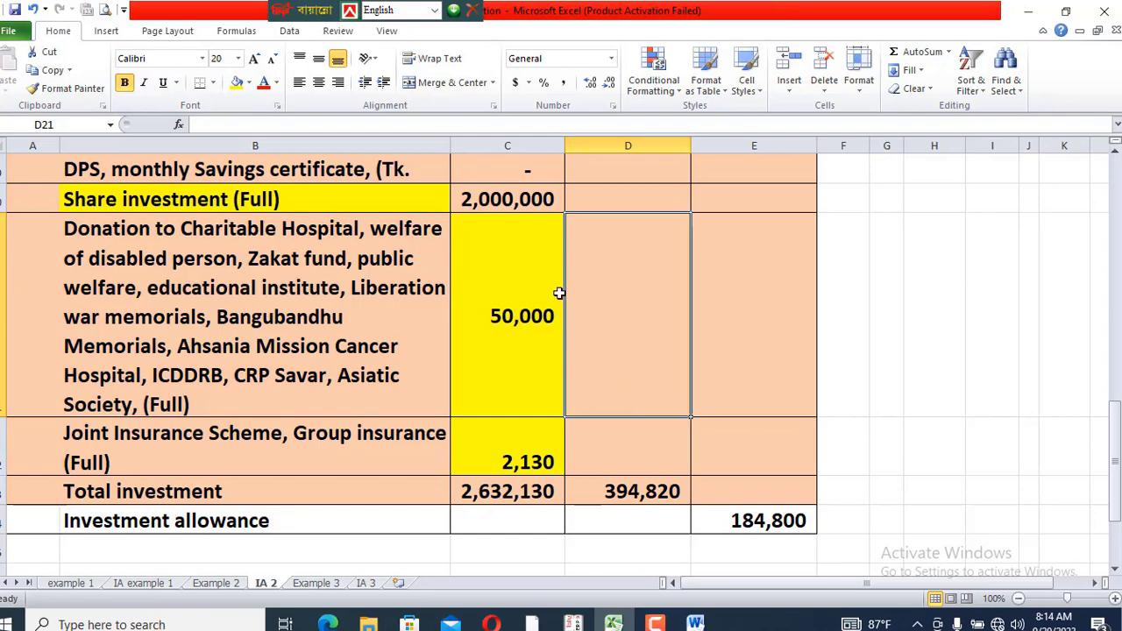
key("alt+Tab")
scroll(554, 313, "down", 5)
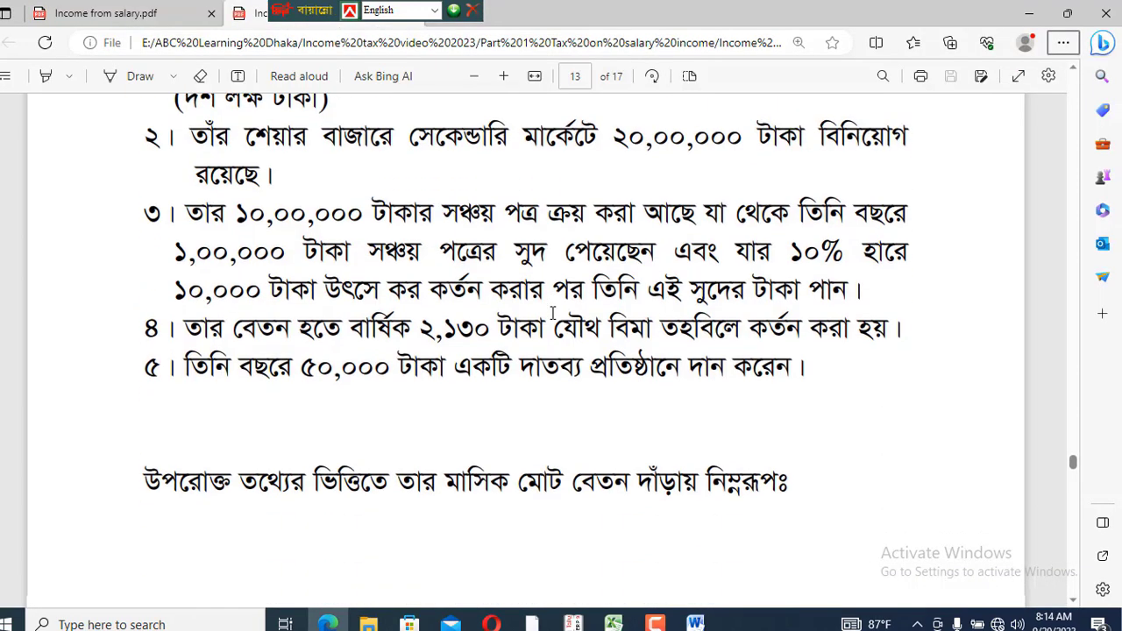
scroll(553, 313, "up", 2)
key("alt+Tab")
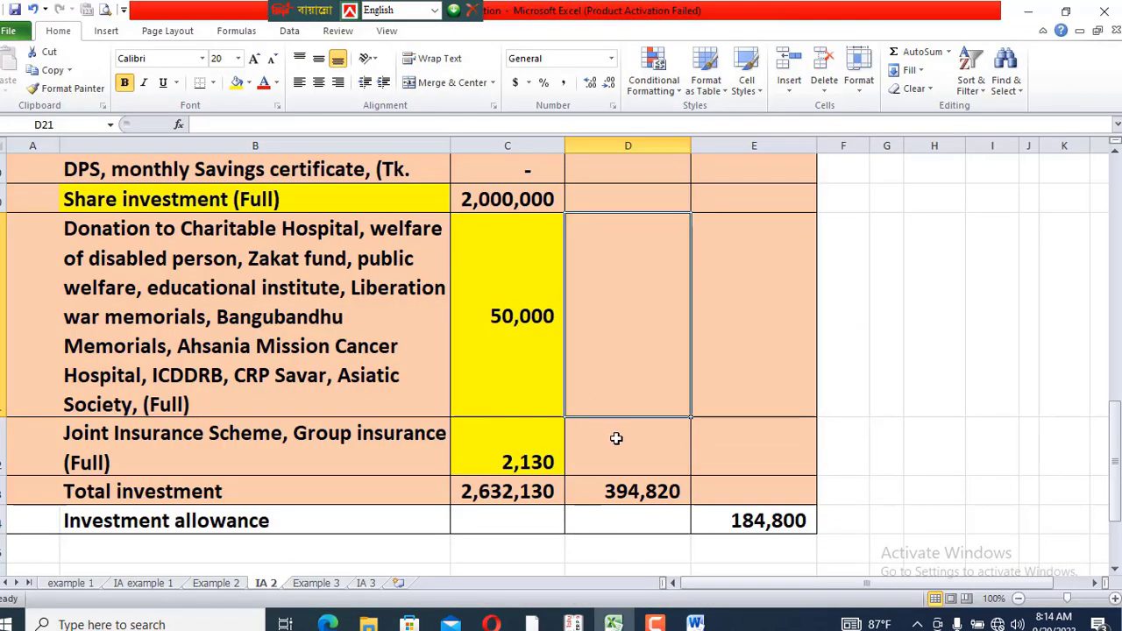
Check the total investment's SUM formula, and fill the total and its 15% amount with yellow
scroll(611, 428, "up", 3)
scroll(611, 429, "up", 2)
scroll(611, 429, "down", 5)
double_click(523, 491)
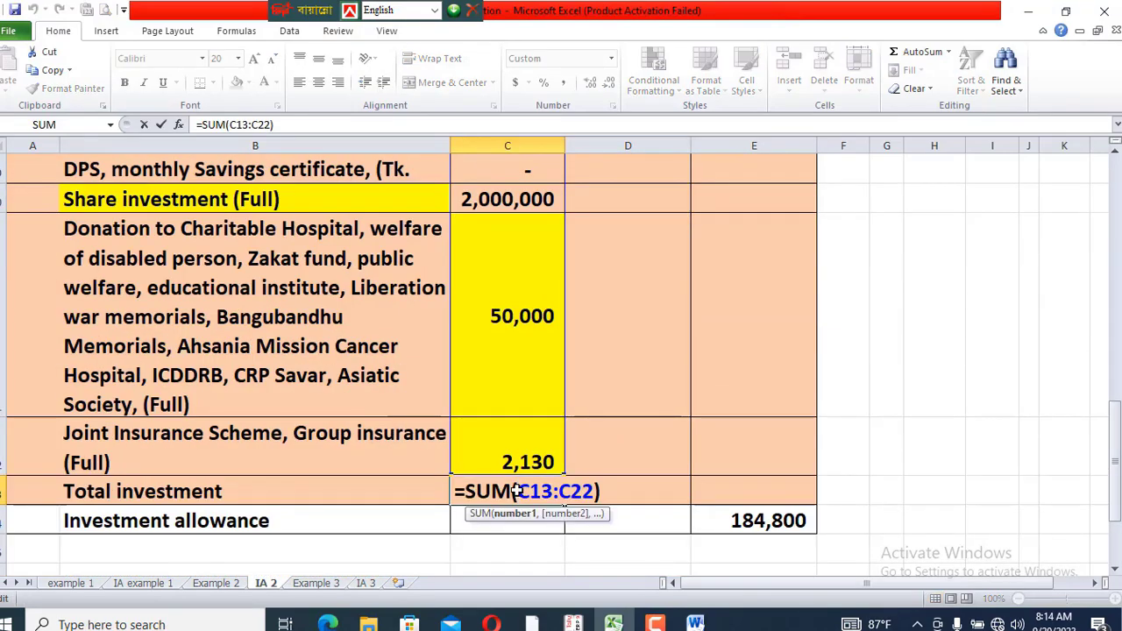
scroll(518, 491, "up", 4)
key("Return")
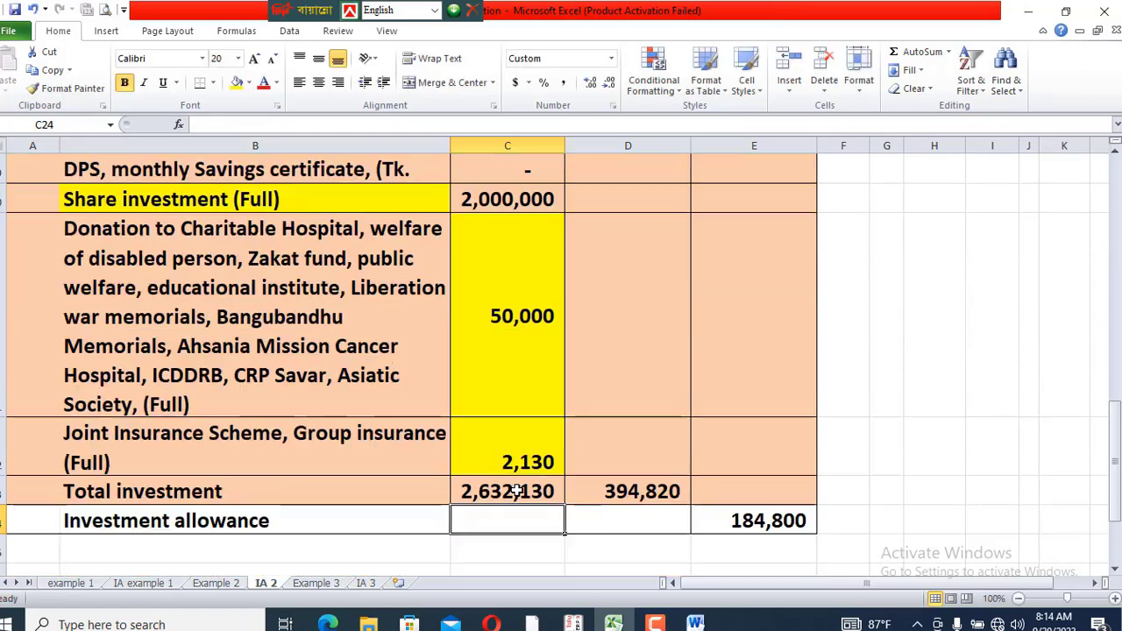
left_click(509, 497)
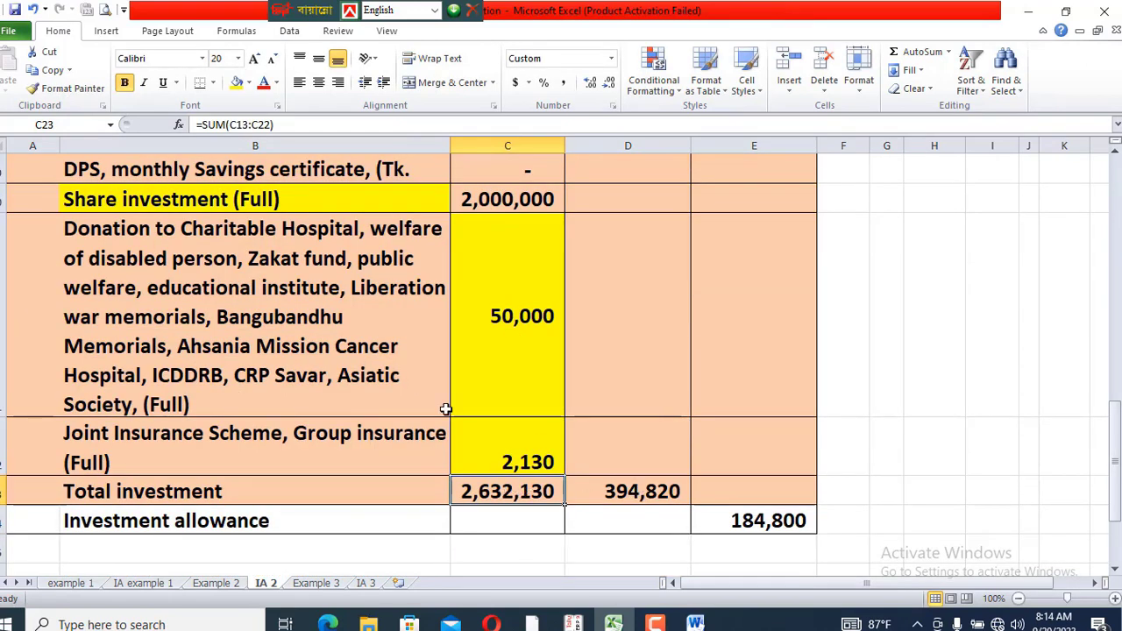
left_click(646, 496)
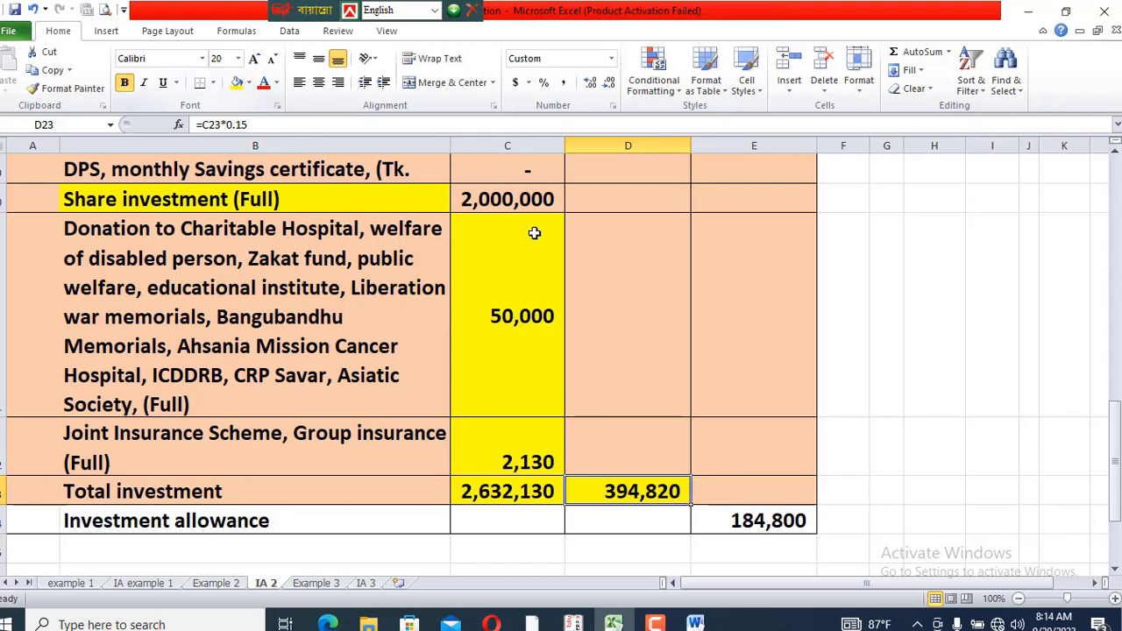
Compare the three rebate limits in IA 2: 3% of taxable income, the maximum investment allowance and 15% of actual investment
scroll(741, 384, "up", 1)
scroll(741, 384, "up", 3)
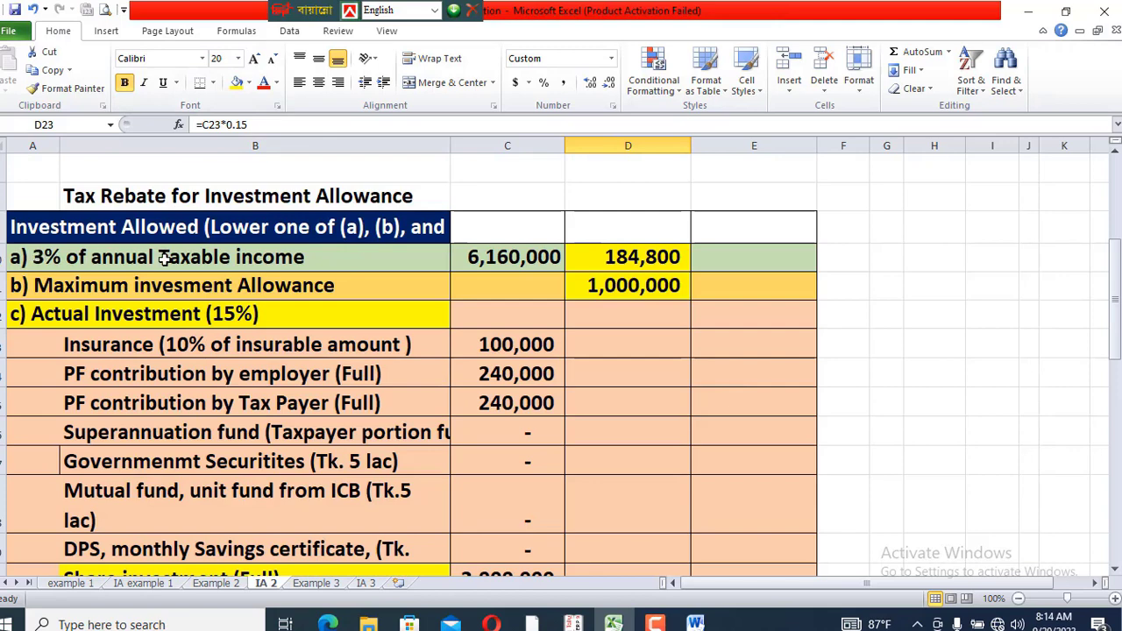
left_click(684, 263)
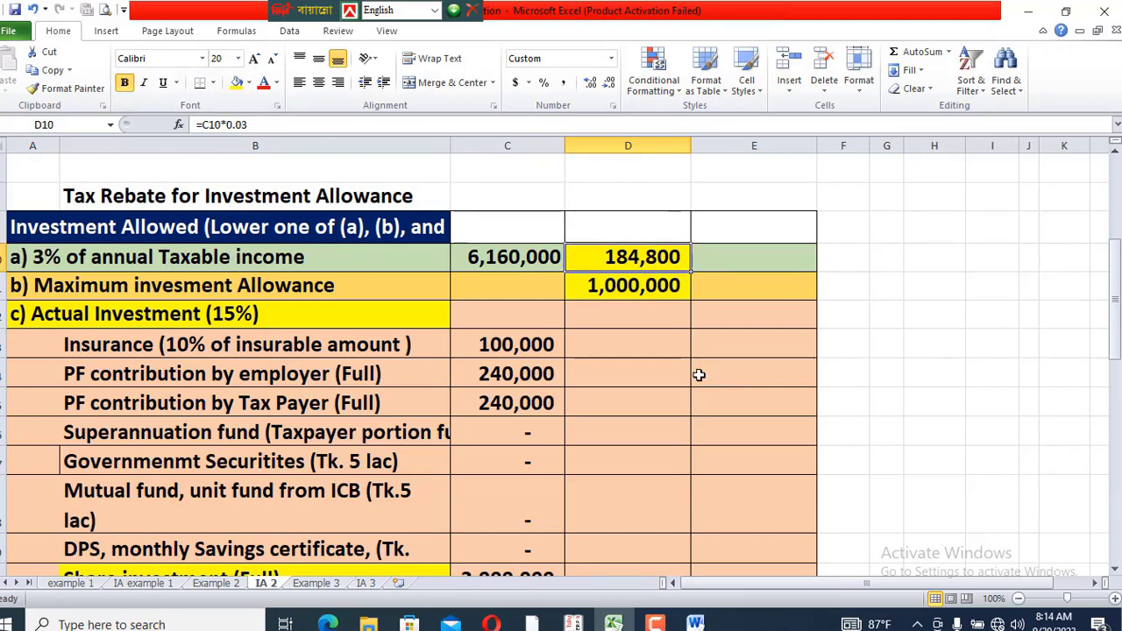
left_click(26, 282)
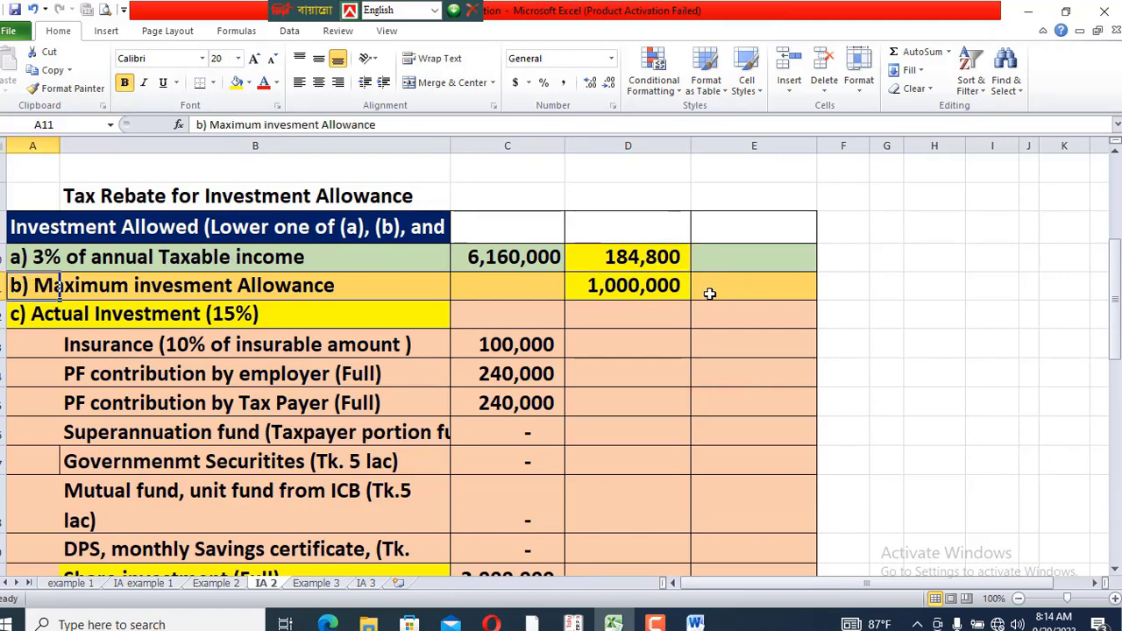
left_click(666, 285)
scroll(675, 394, "down", 4)
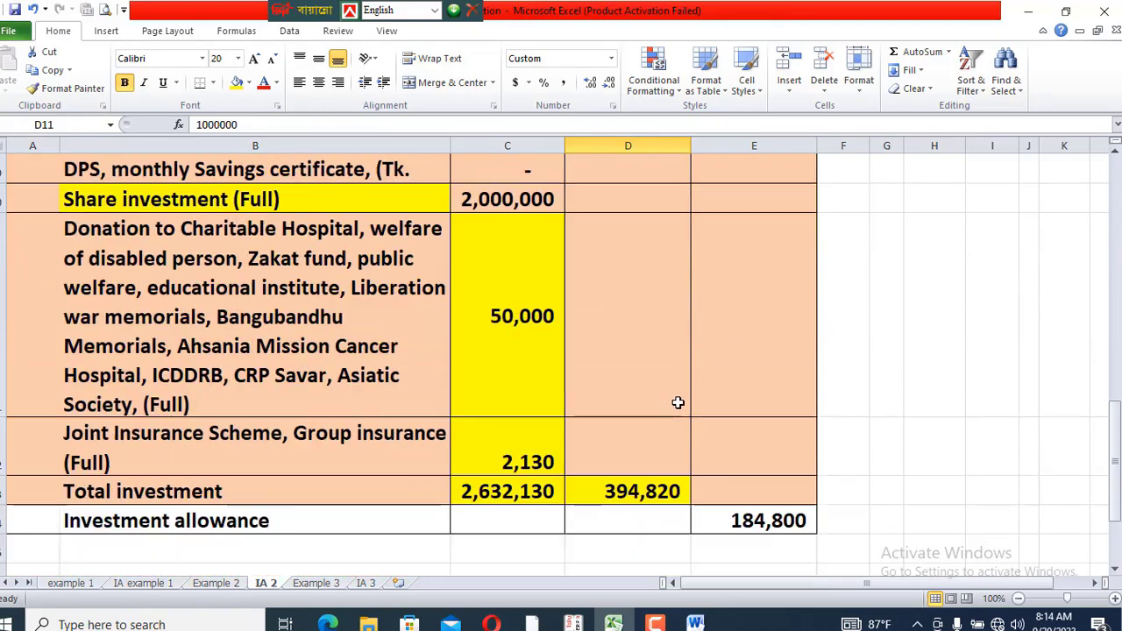
left_click(609, 494)
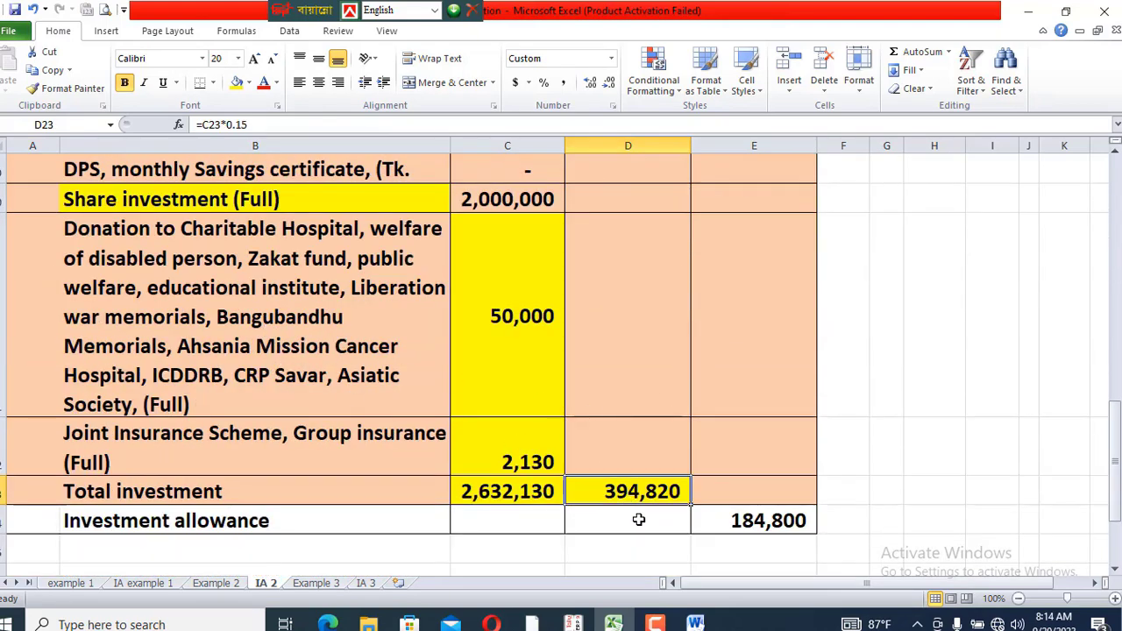
scroll(639, 520, "up", 4)
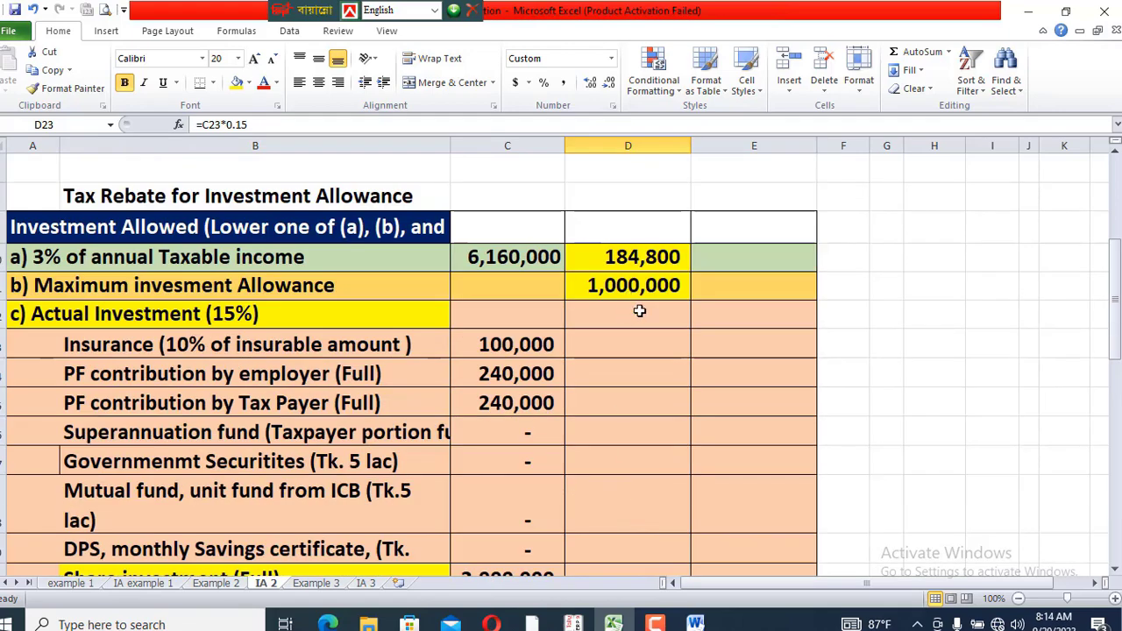
Check the investment allowance's MIN formula and match its result to the 3% of annual taxable income amount
scroll(705, 457, "down", 2)
scroll(705, 457, "down", 2)
left_click(794, 518)
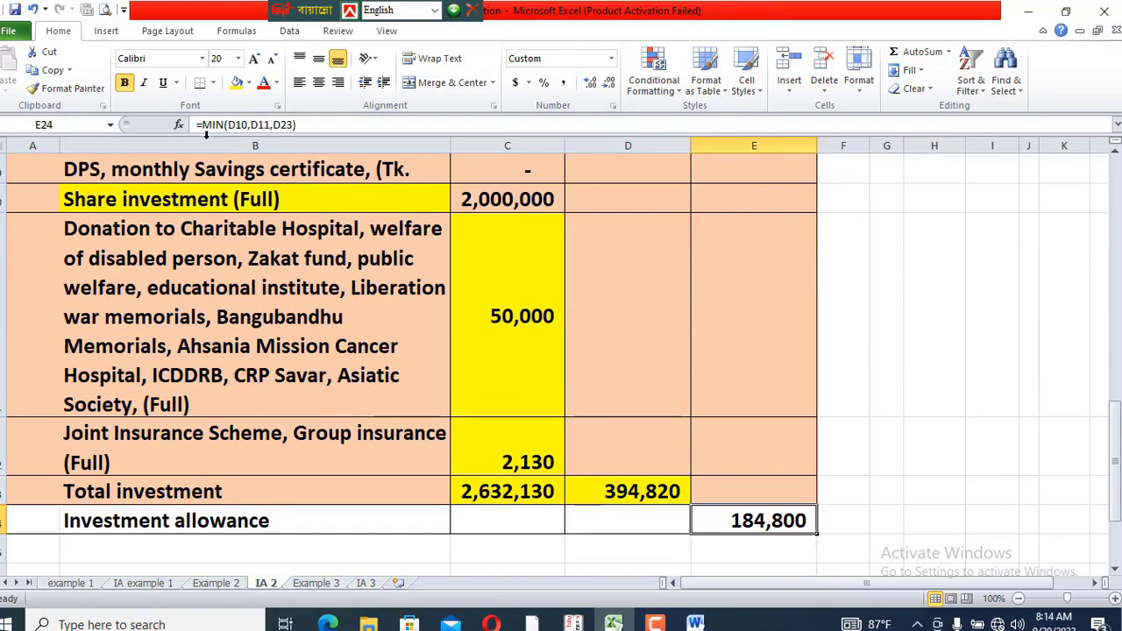
scroll(809, 316, "up", 2)
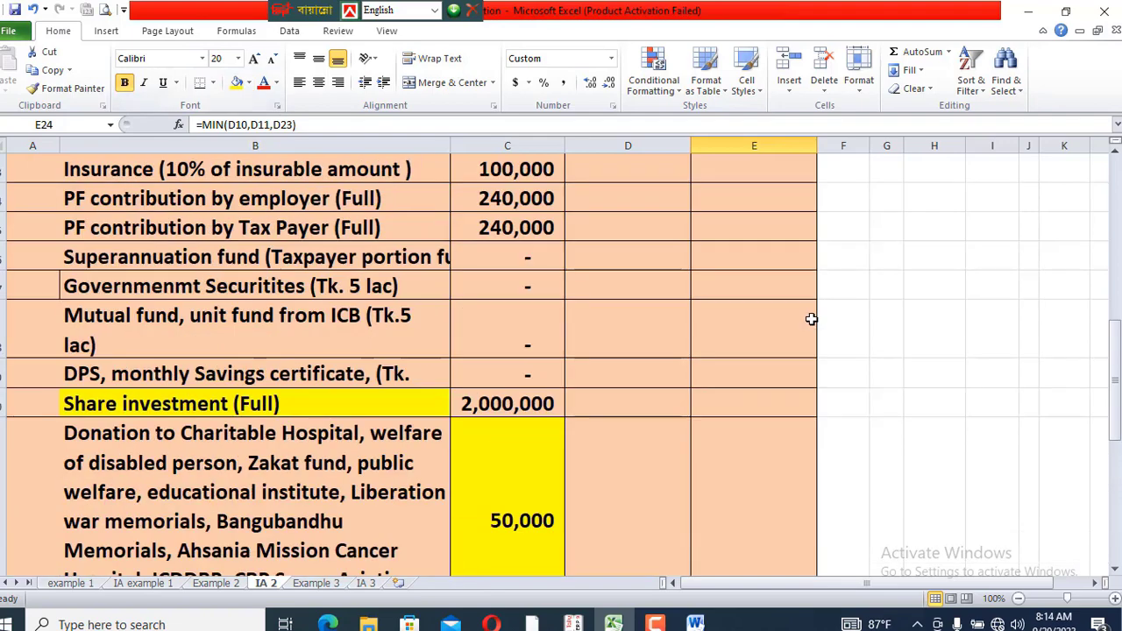
scroll(750, 256, "up", 2)
left_click(652, 253)
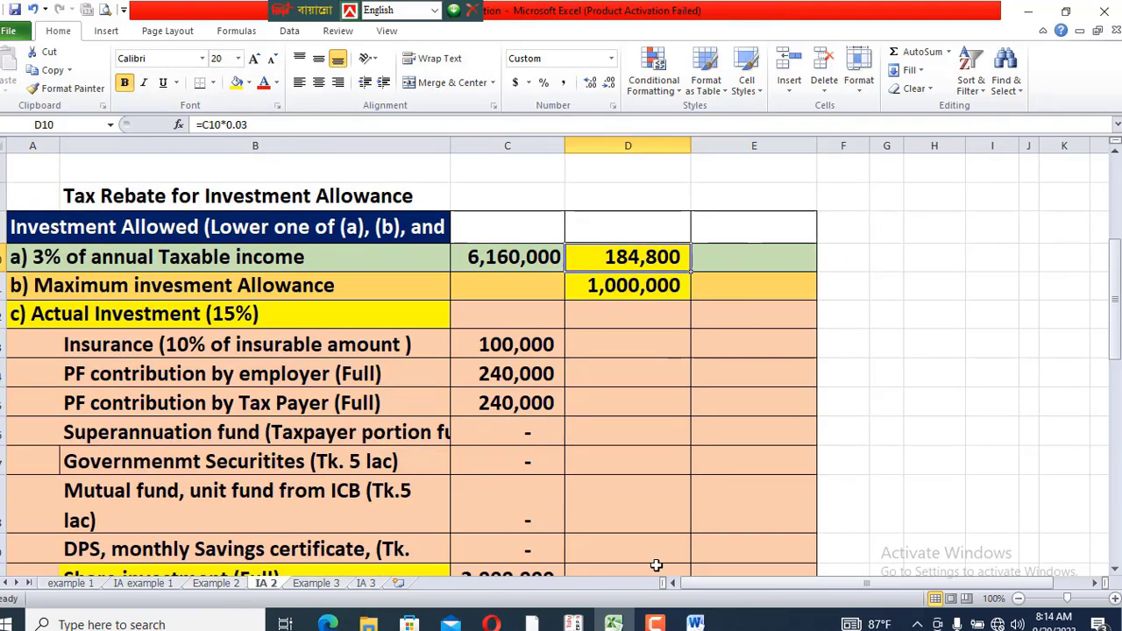
In Example 2, fill the tax amount beside the Minimum Tax note with yellow
left_click(217, 582)
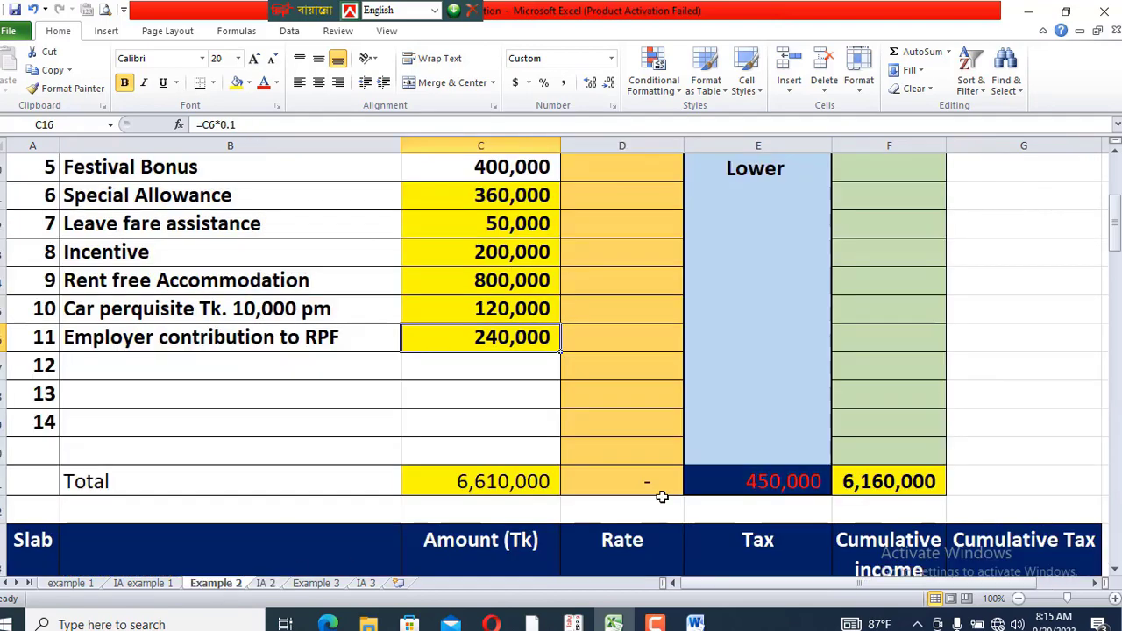
scroll(664, 497, "down", 3)
scroll(667, 498, "down", 3)
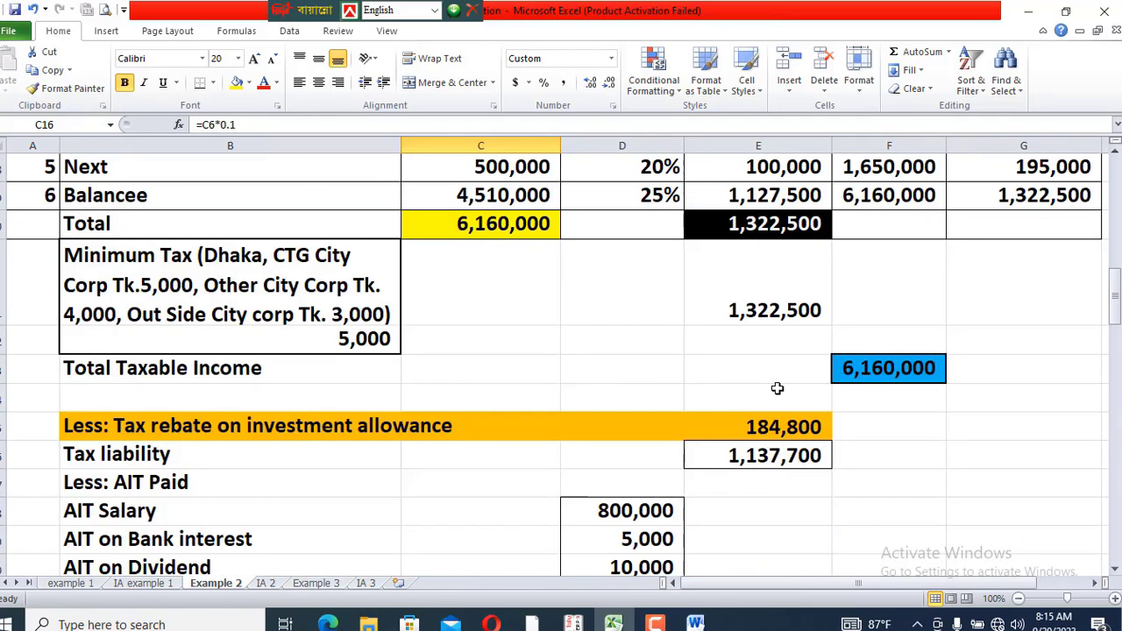
left_click(762, 325)
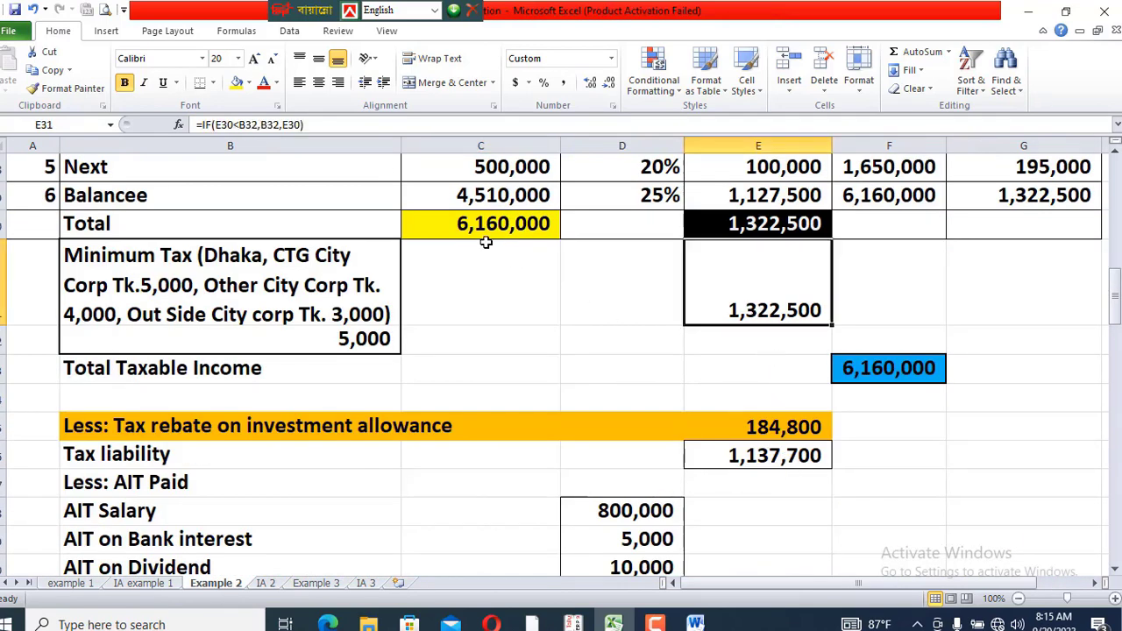
left_click(237, 82)
left_click(844, 475)
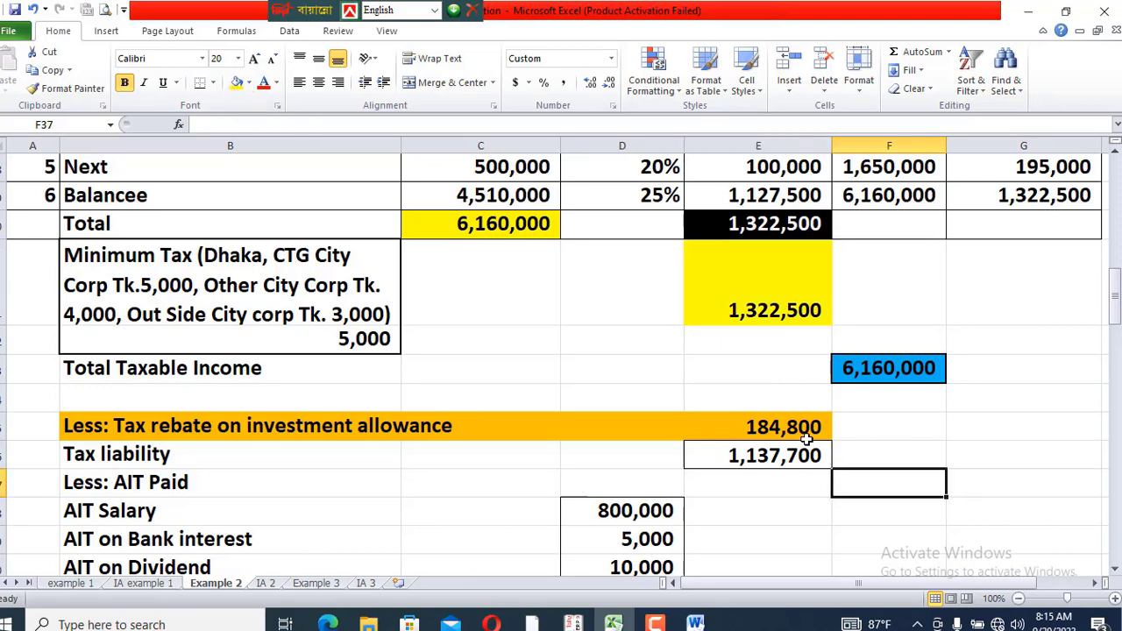
Trace the investment tax rebate in Example 2 to its IA 2 source, then check the tax liability formula
double_click(779, 420)
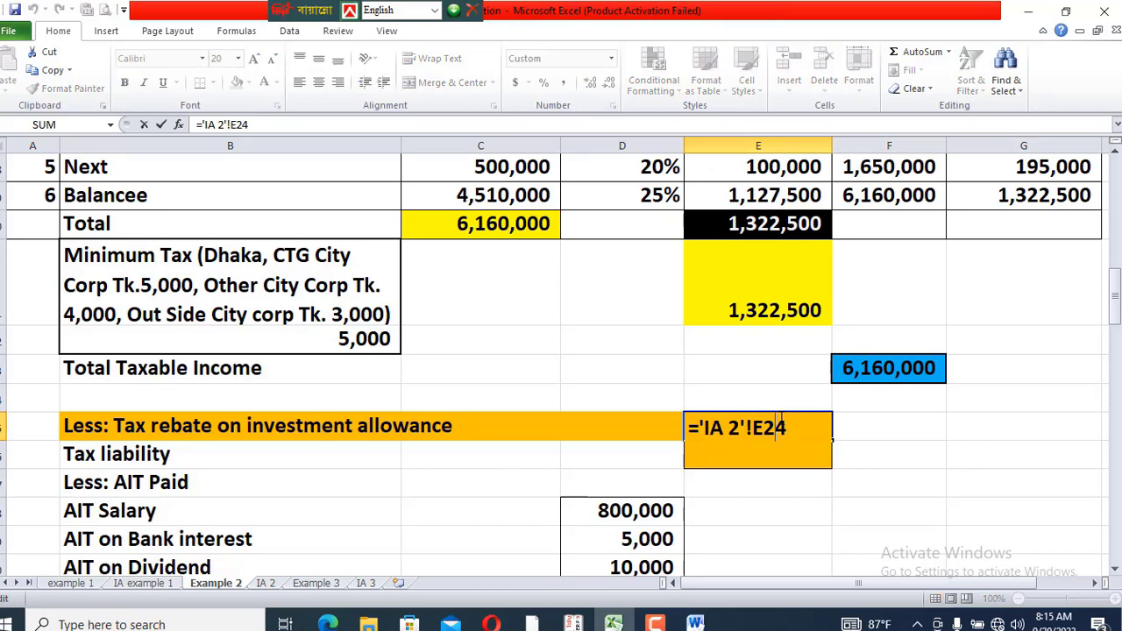
key("Escape")
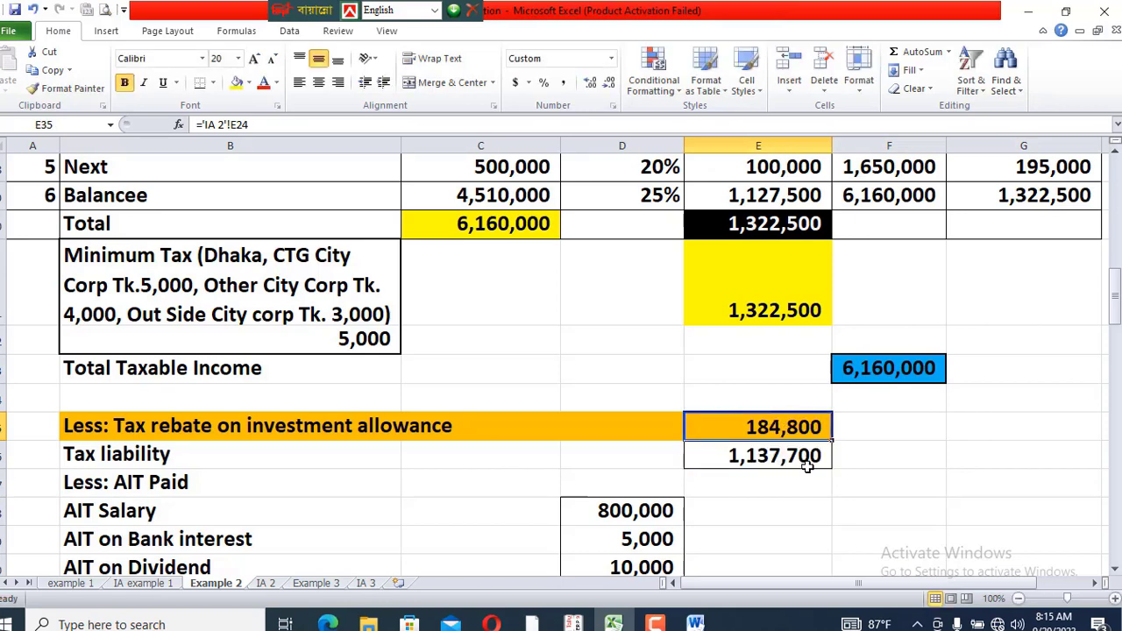
left_click(771, 457)
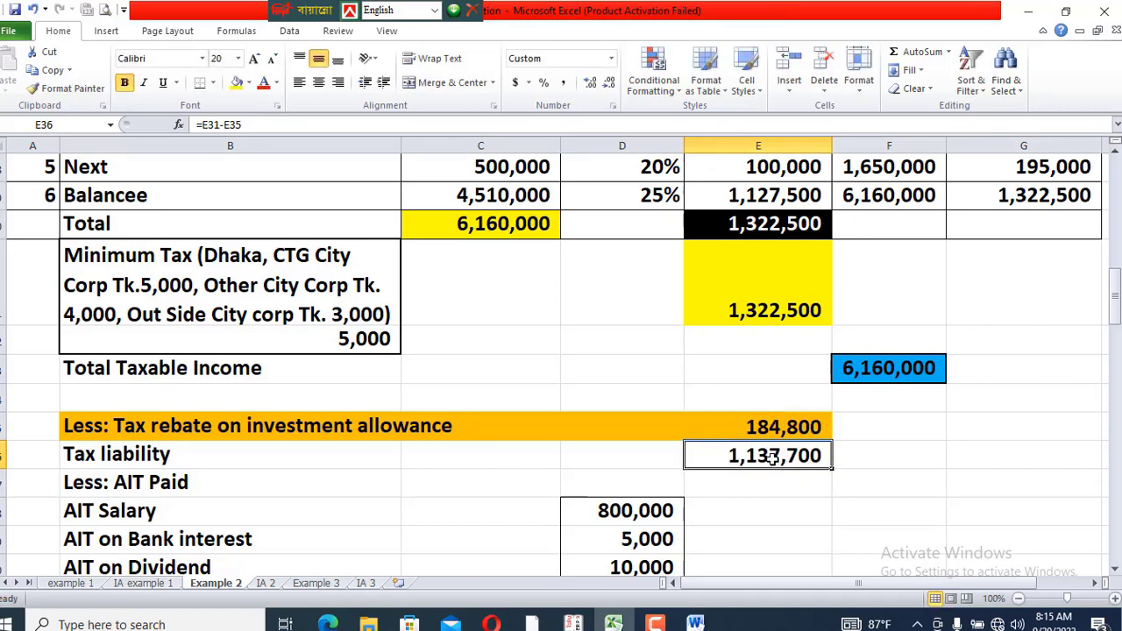
double_click(771, 456)
key("Return")
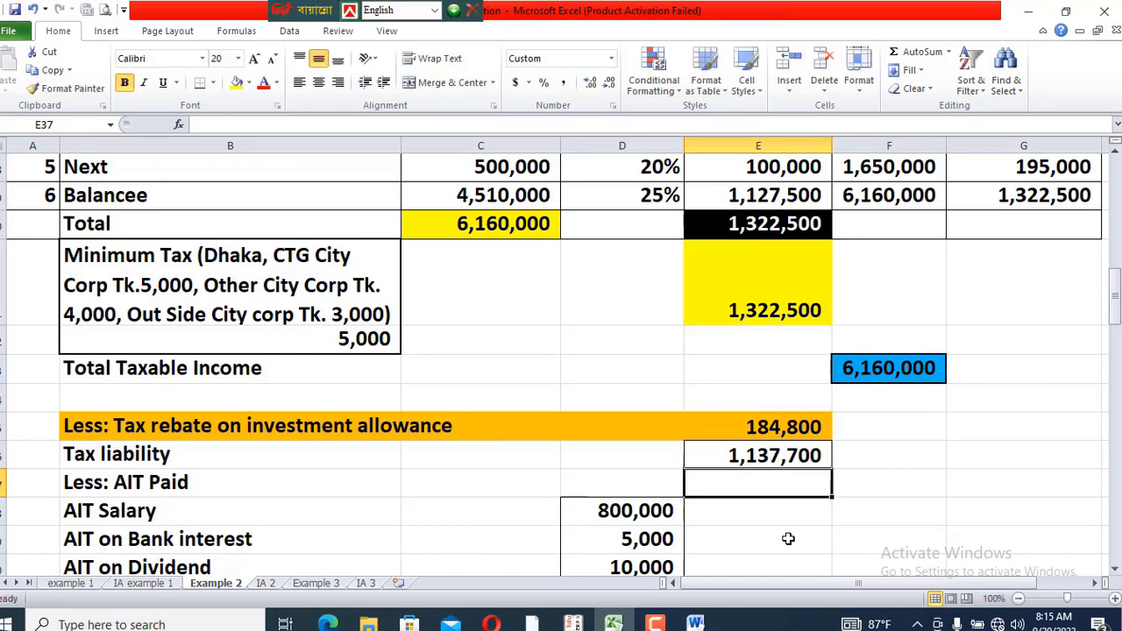
Fill the "Less: AIT Paid" label in Example 2 with yellow
scroll(788, 538, "down", 1)
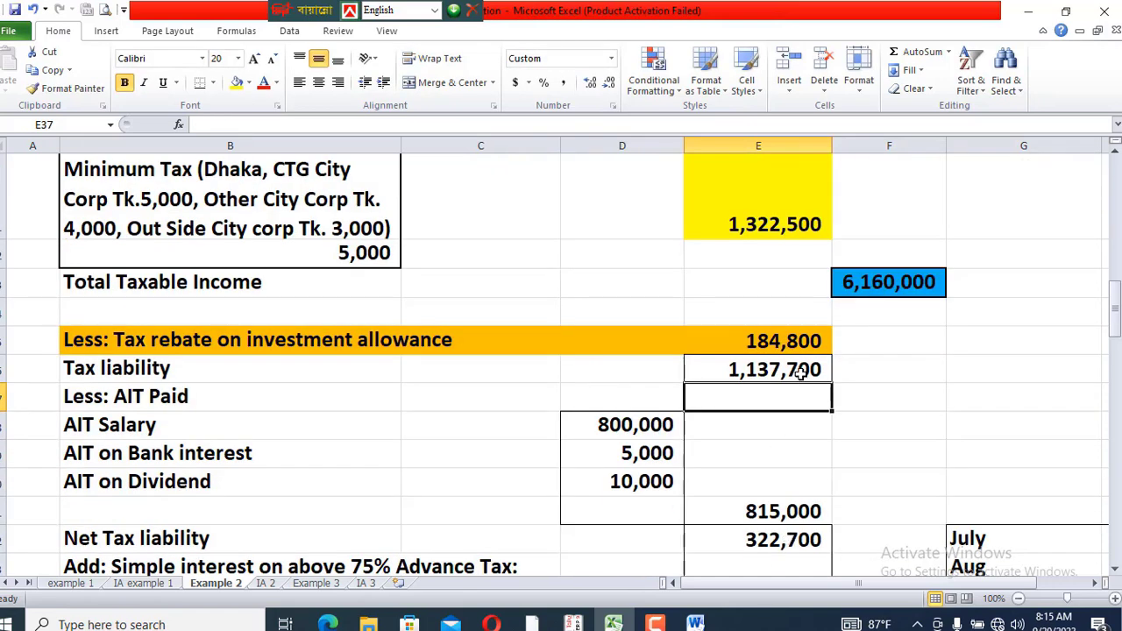
left_click(764, 453)
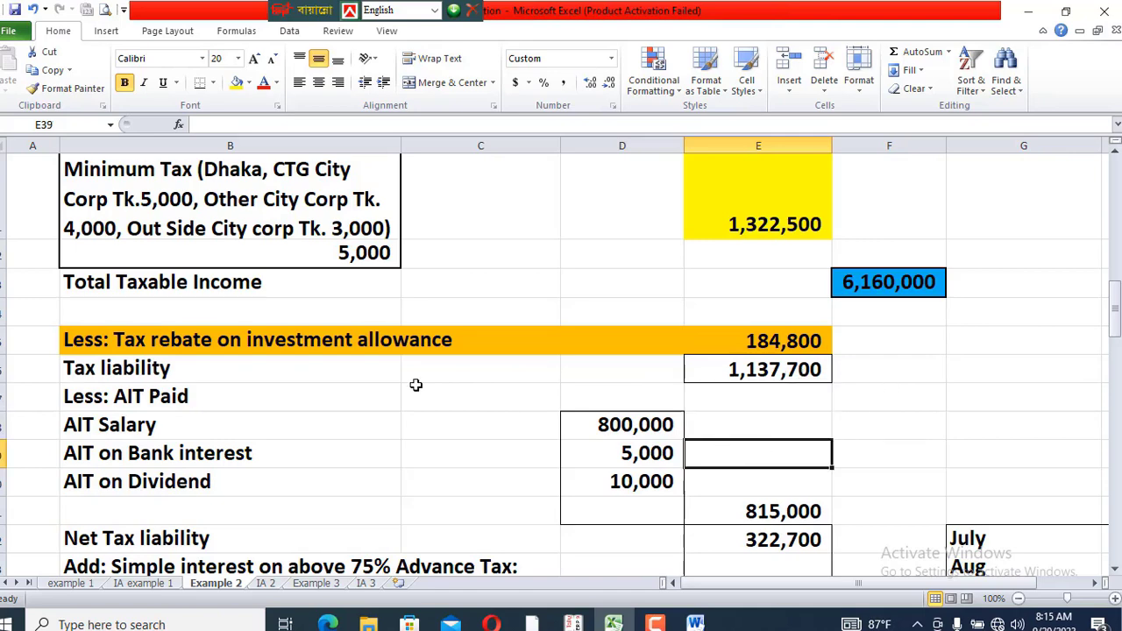
left_click(94, 392)
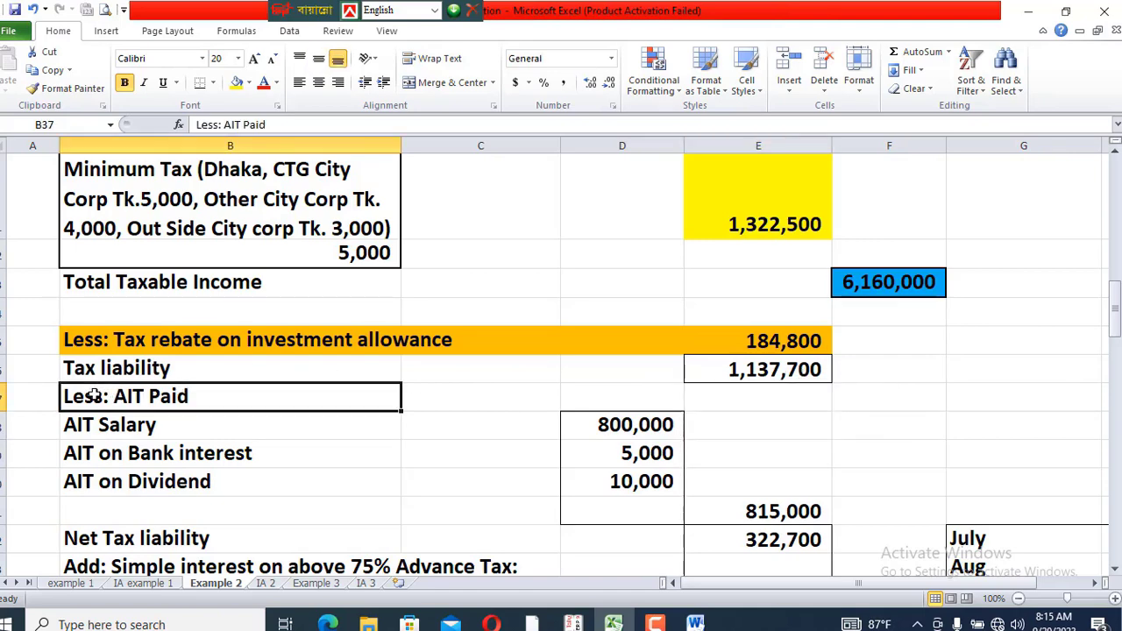
left_click(258, 448)
left_click(104, 399)
left_click(236, 82)
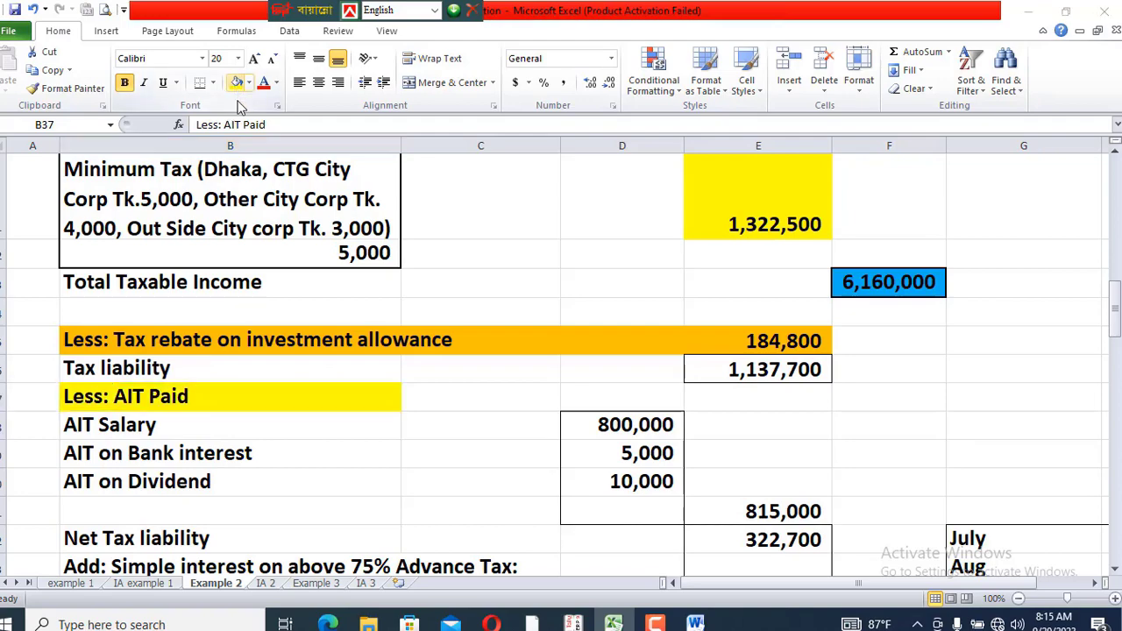
Switch to the salary income PDF in Edge and find the example's tax deducted from salary, share dividend and bank interest
key("alt+Tab")
scroll(480, 433, "down", 8)
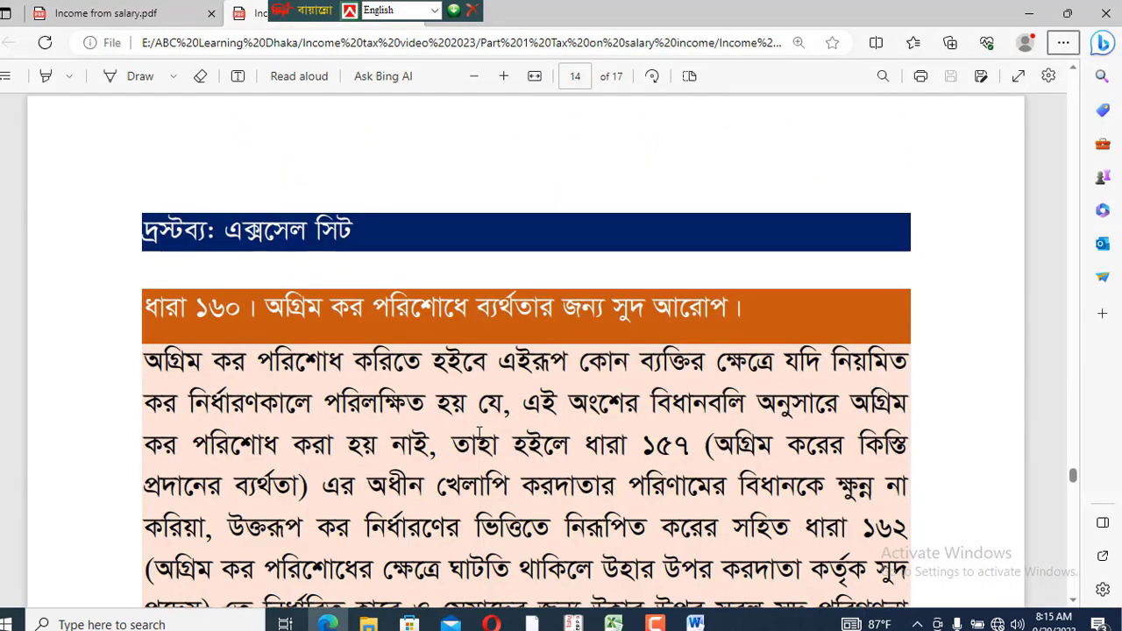
scroll(479, 433, "up", 8)
scroll(480, 433, "up", 2)
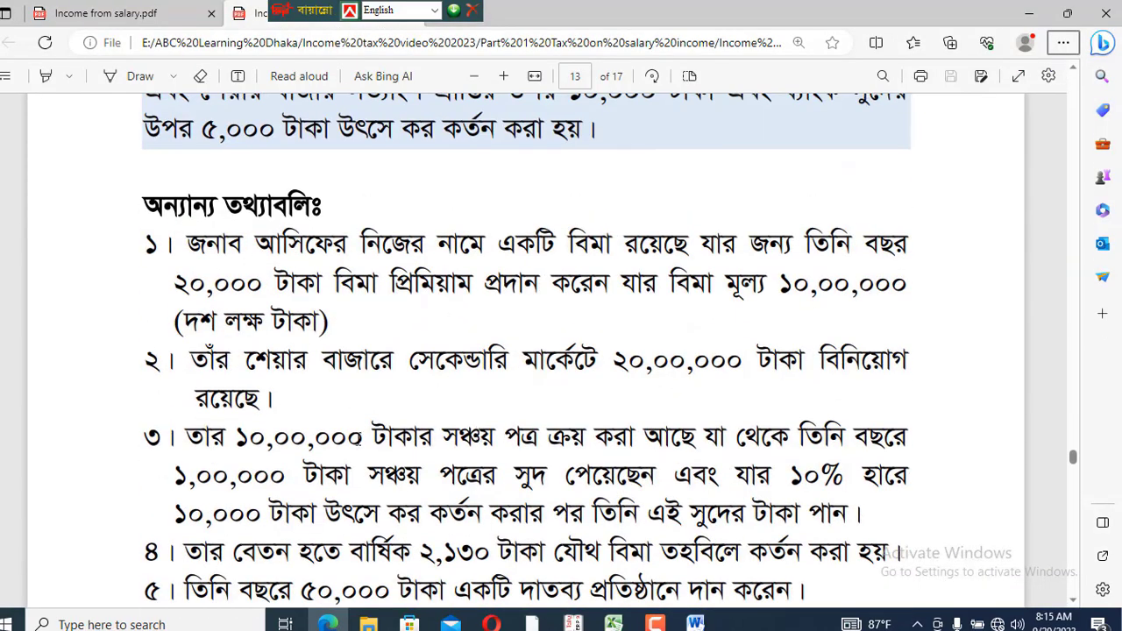
scroll(298, 436, "up", 5)
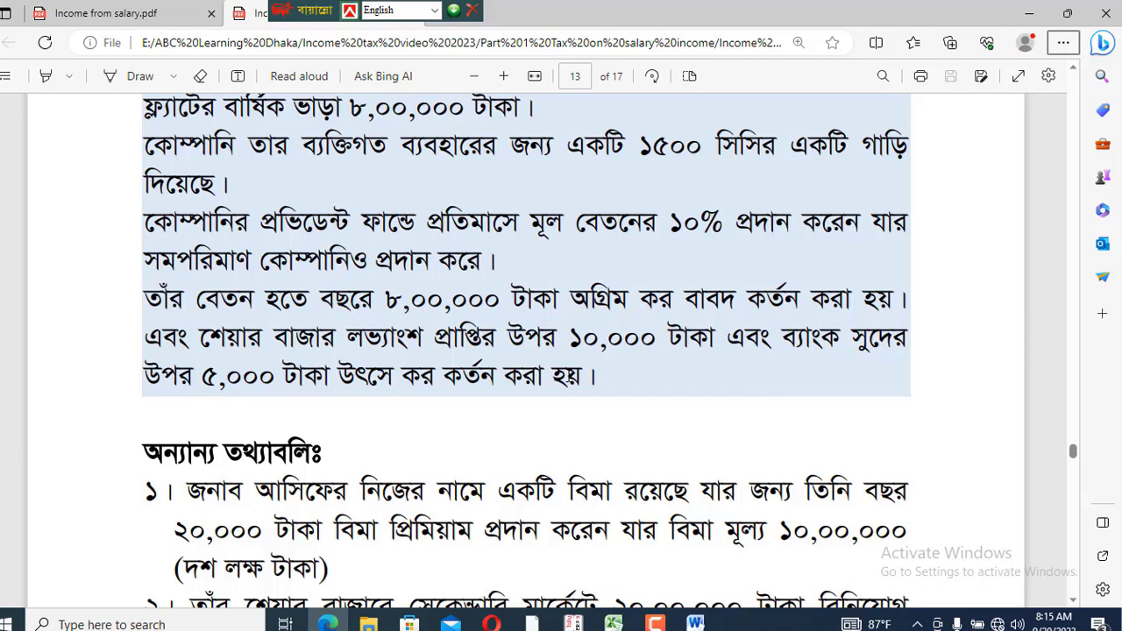
Back in Excel, fill the AIT Salary and AIT on Bank interest amounts with yellow and move on to the AIT on Dividend amount
key("alt+Tab")
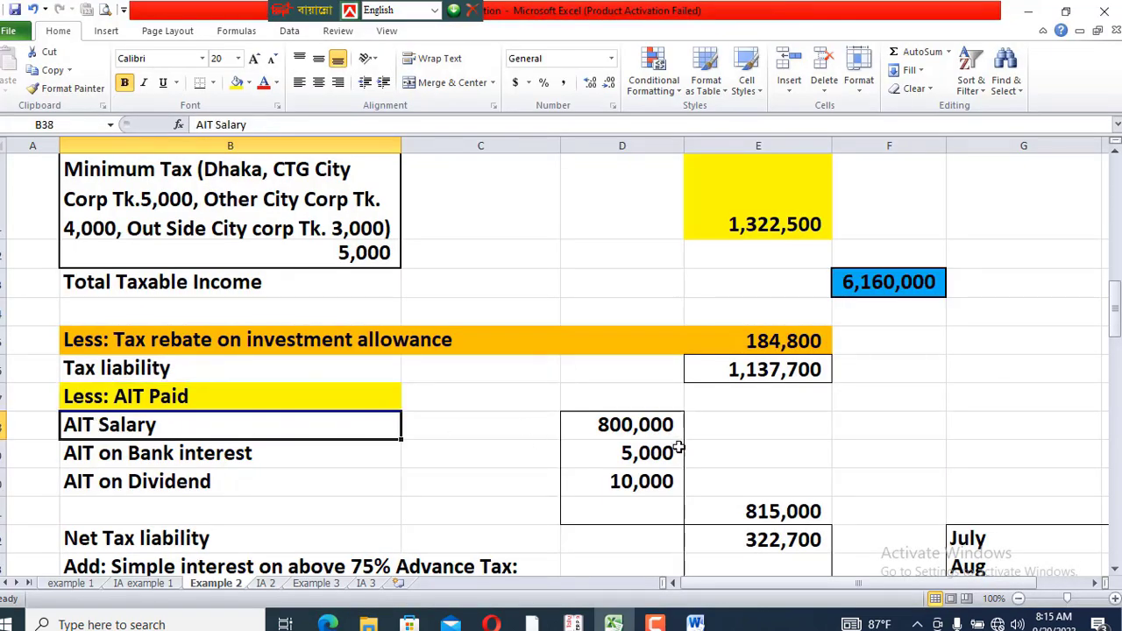
left_click(624, 428)
left_click(236, 81)
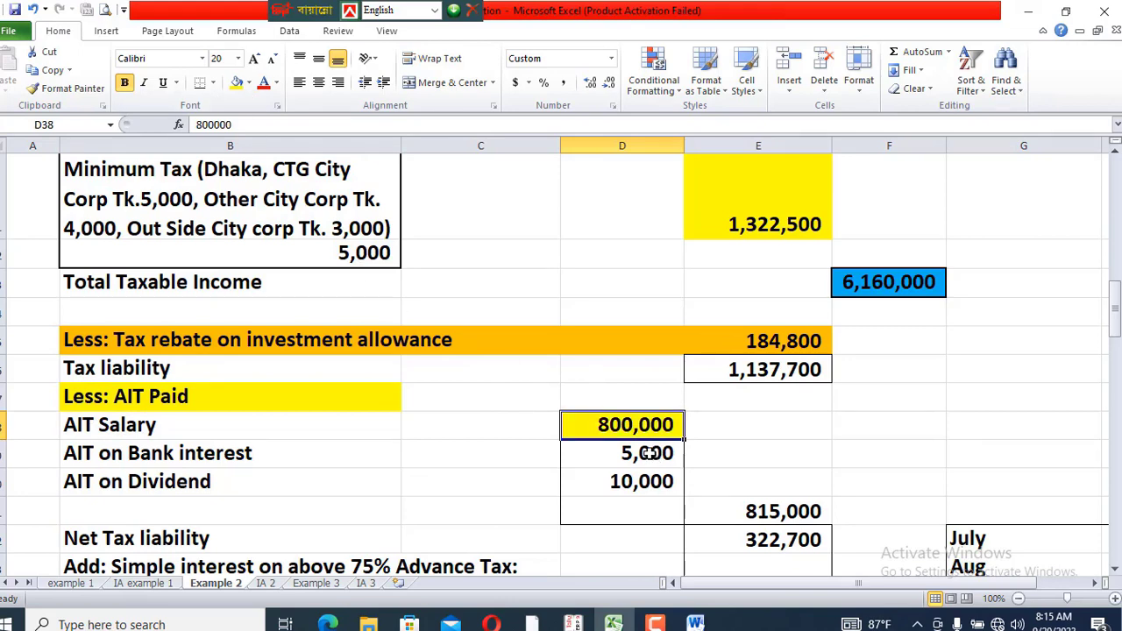
left_click(643, 453)
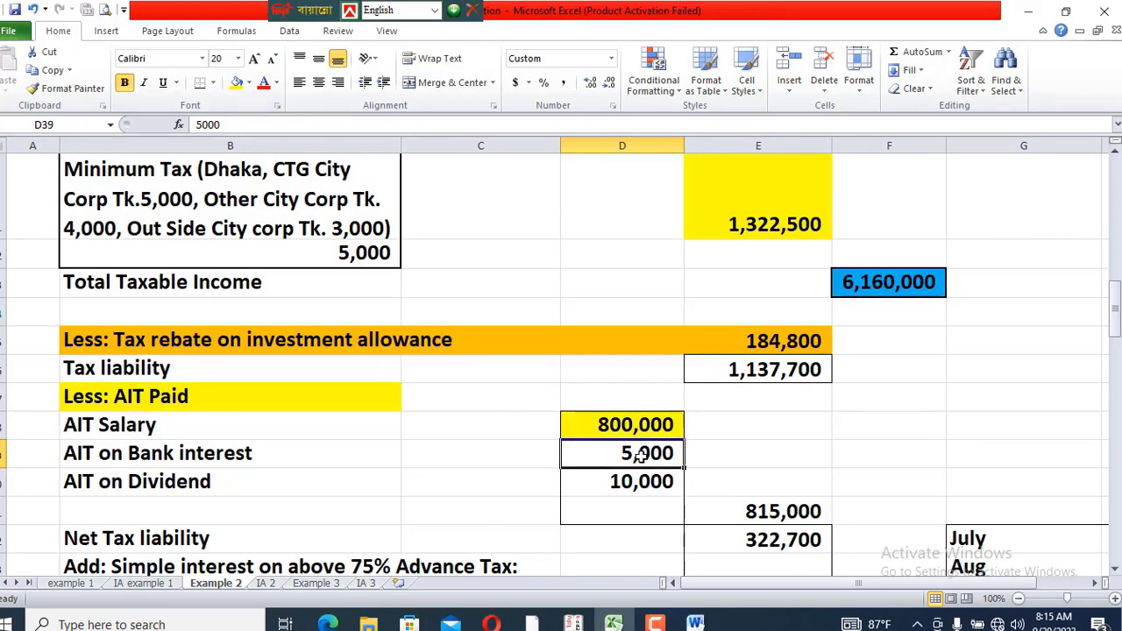
key("F4")
key("Down")
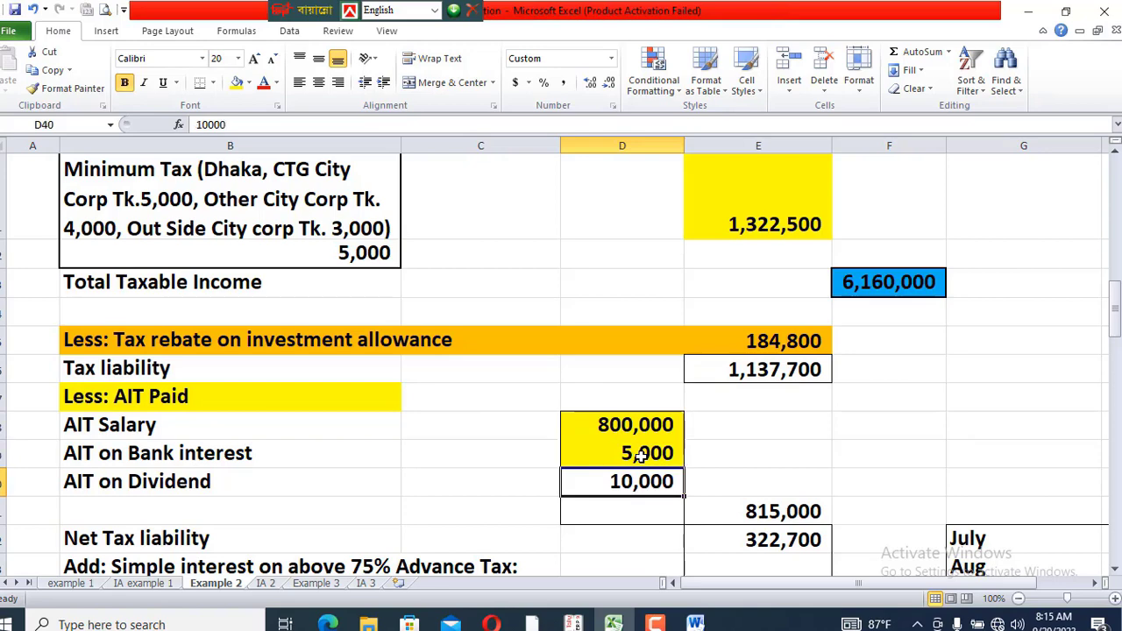
Fill the AIT on Dividend amount in D40 and the AIT total in E41 with yellow
key("F4")
left_click(638, 518)
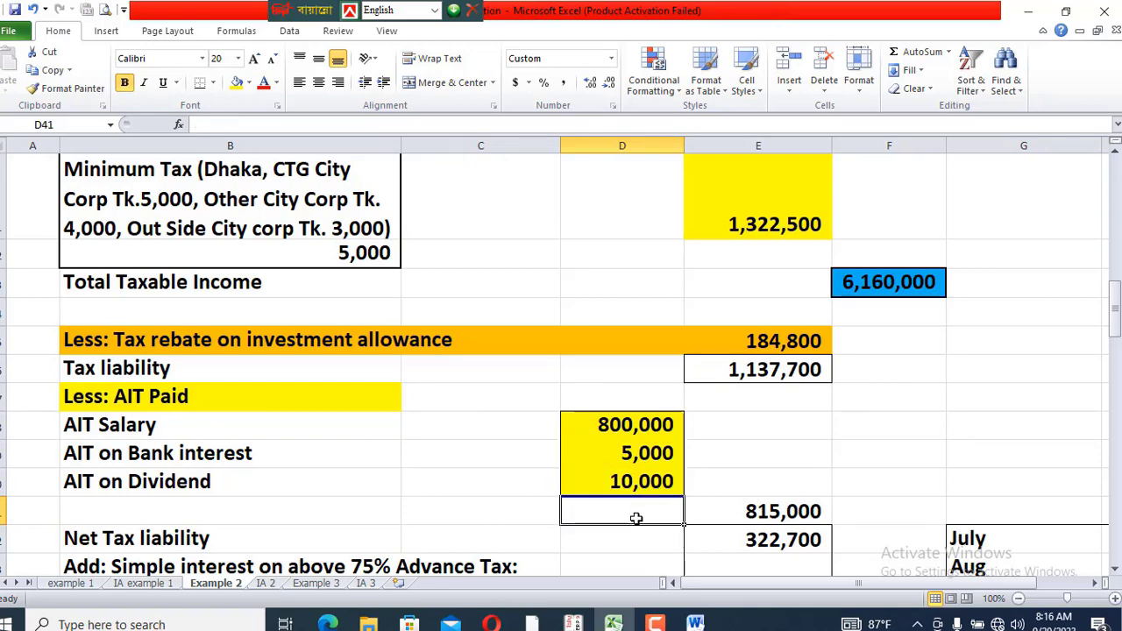
left_click(785, 507)
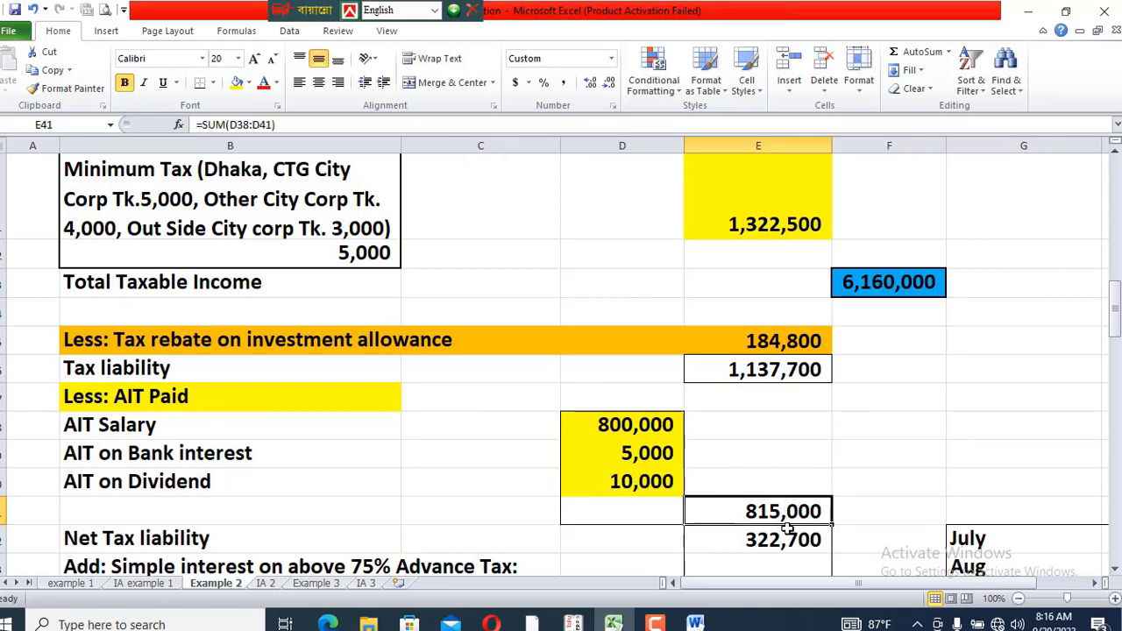
key("F4")
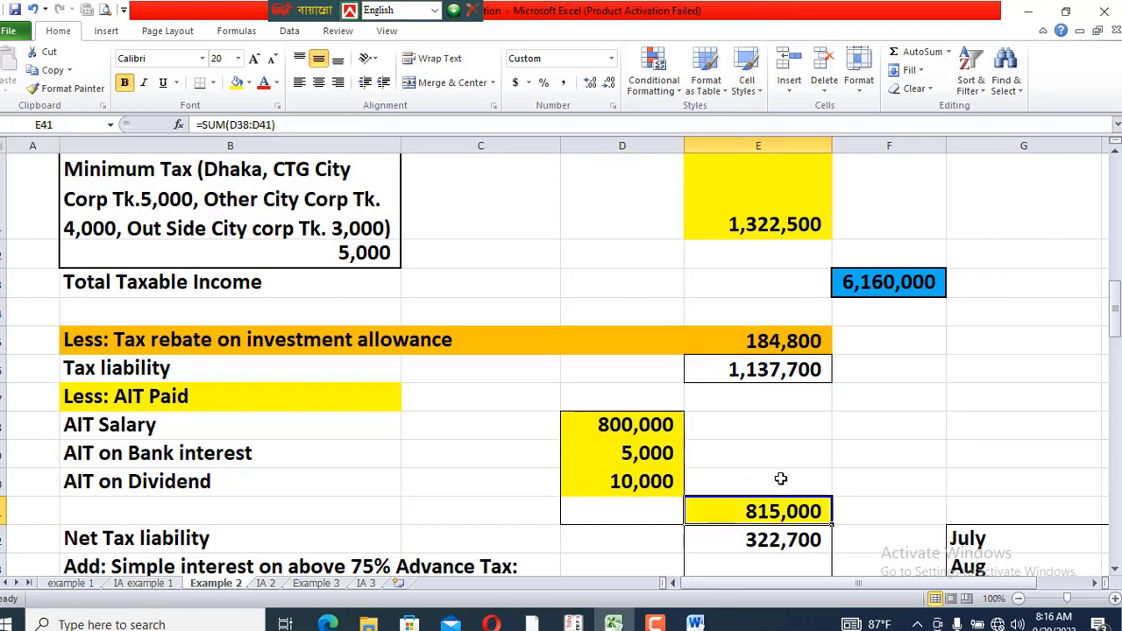
Examine the Net Tax liability formula and the Tax liability and AIT total cells it draws on
scroll(786, 513, "down", 3)
left_click(729, 380)
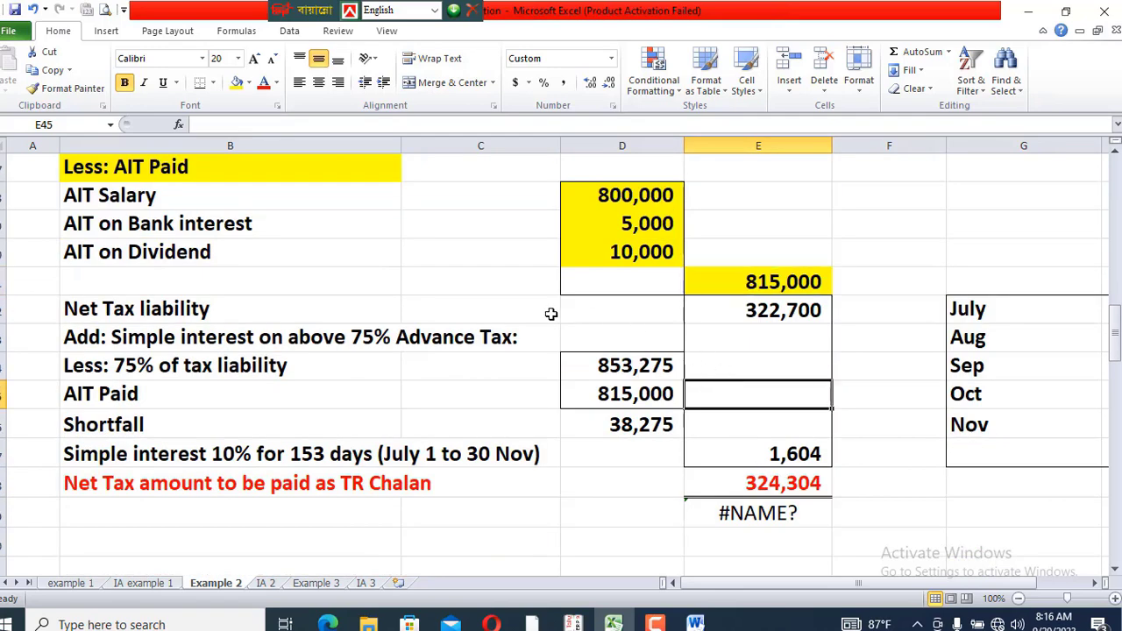
left_click(149, 306)
left_click(792, 306)
double_click(792, 306)
key("Return")
scroll(795, 308, "up", 3)
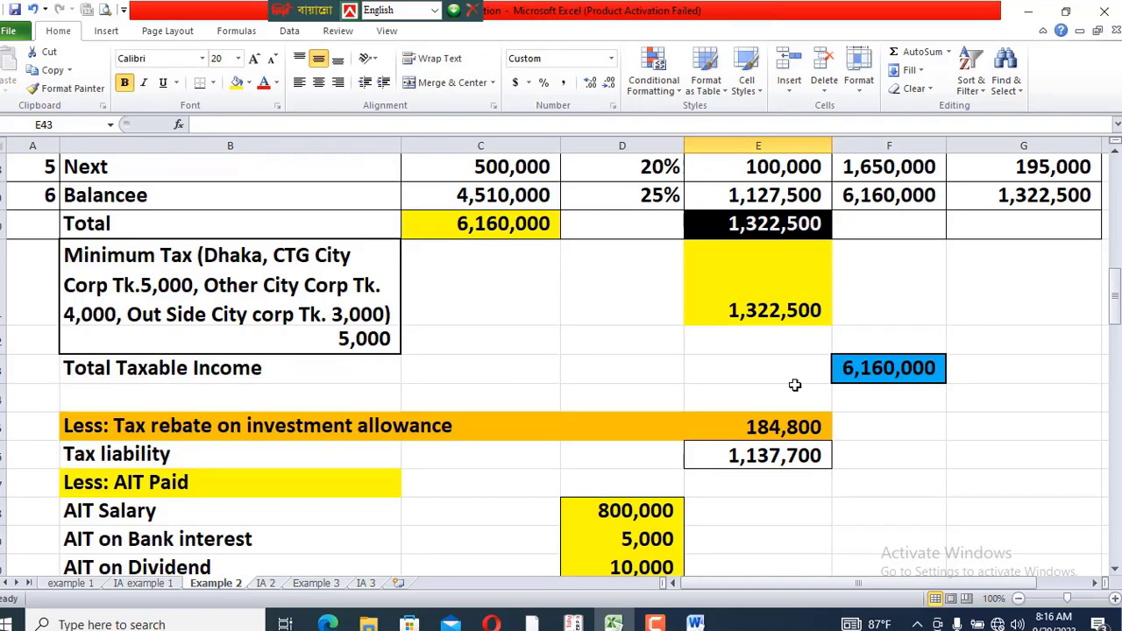
left_click(775, 456)
scroll(775, 456, "down", 3)
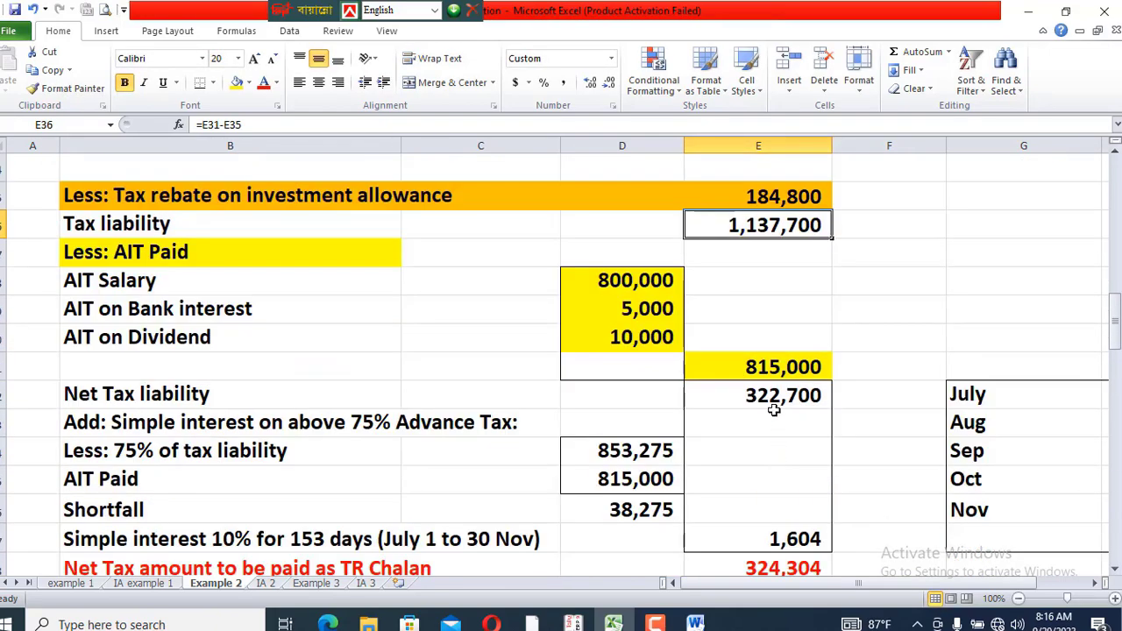
left_click(755, 369)
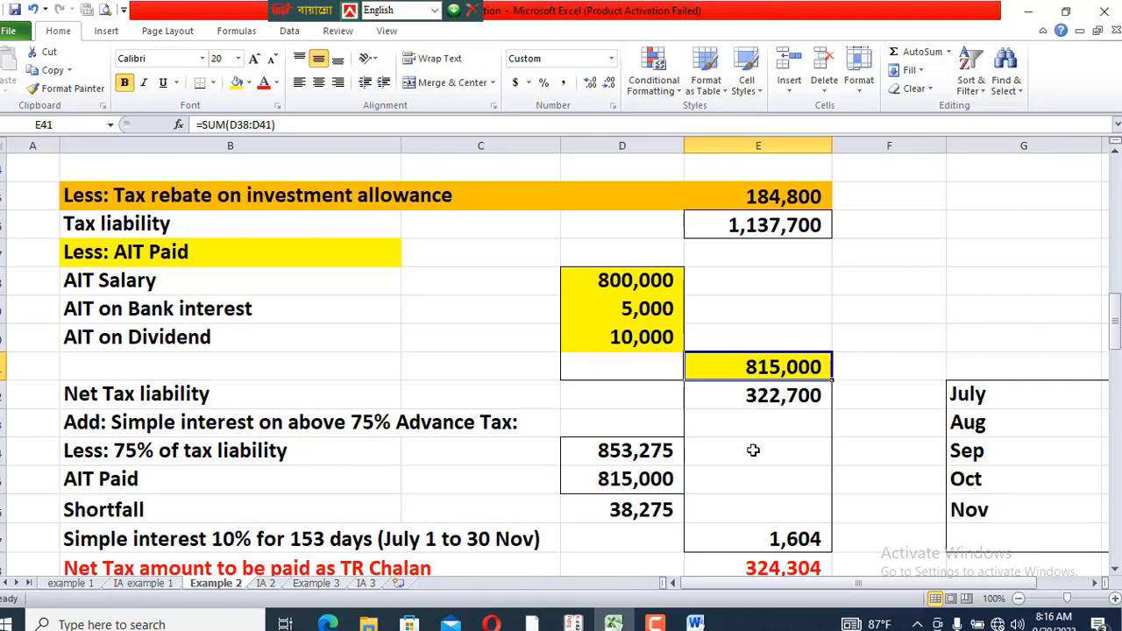
left_click(780, 395)
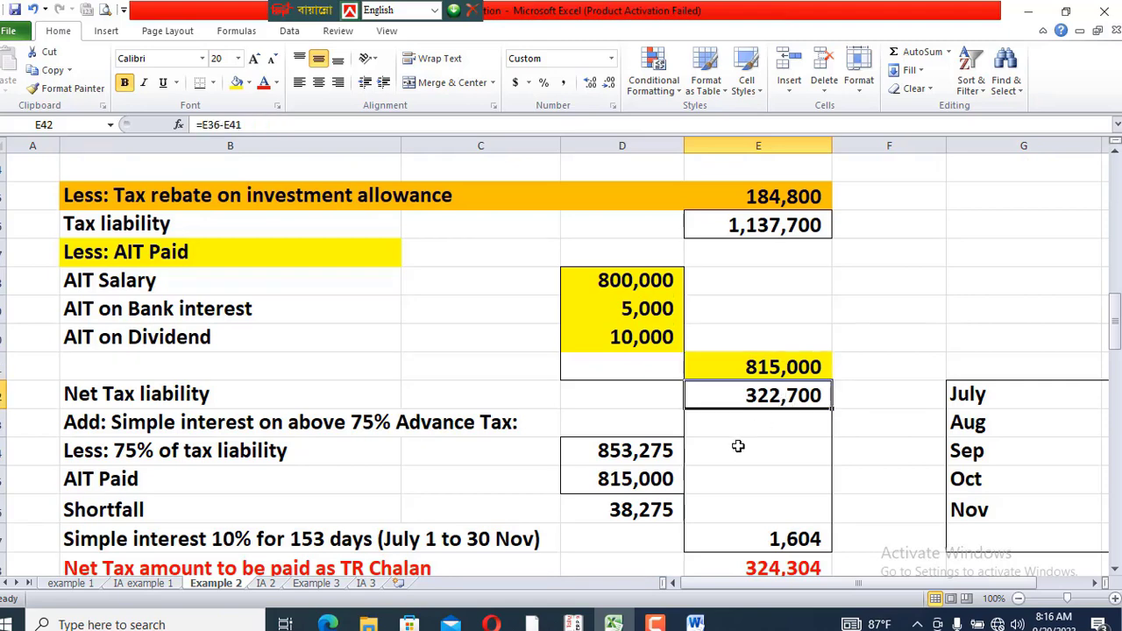
Check the formula behind 75% of tax liability against the Tax liability cell and fill D44 with yellow
left_click(738, 448)
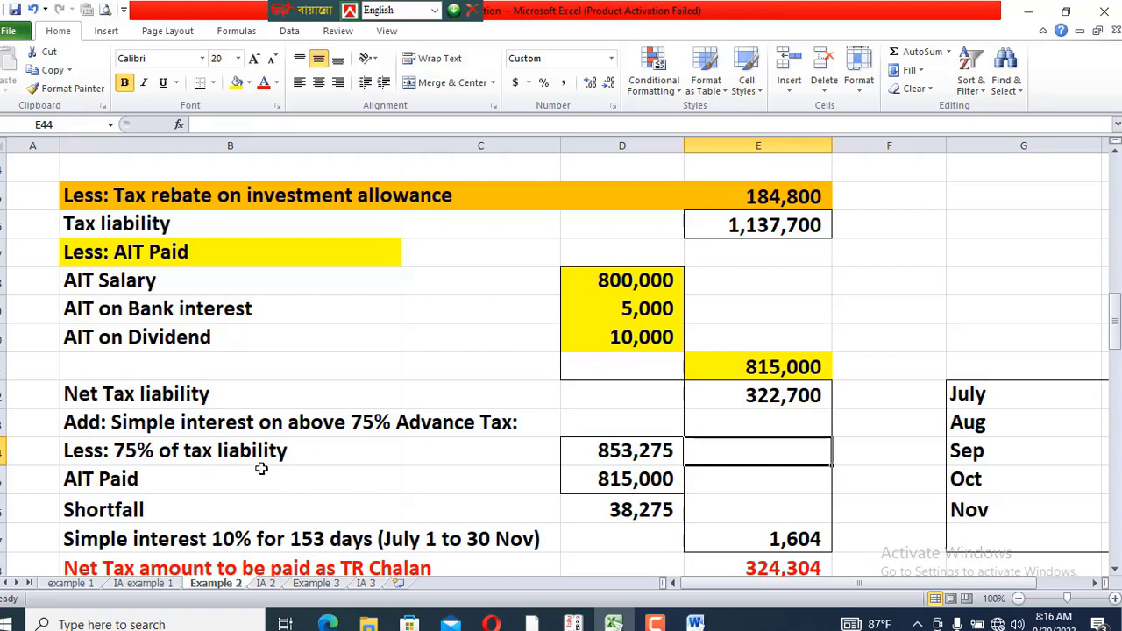
left_click(92, 422)
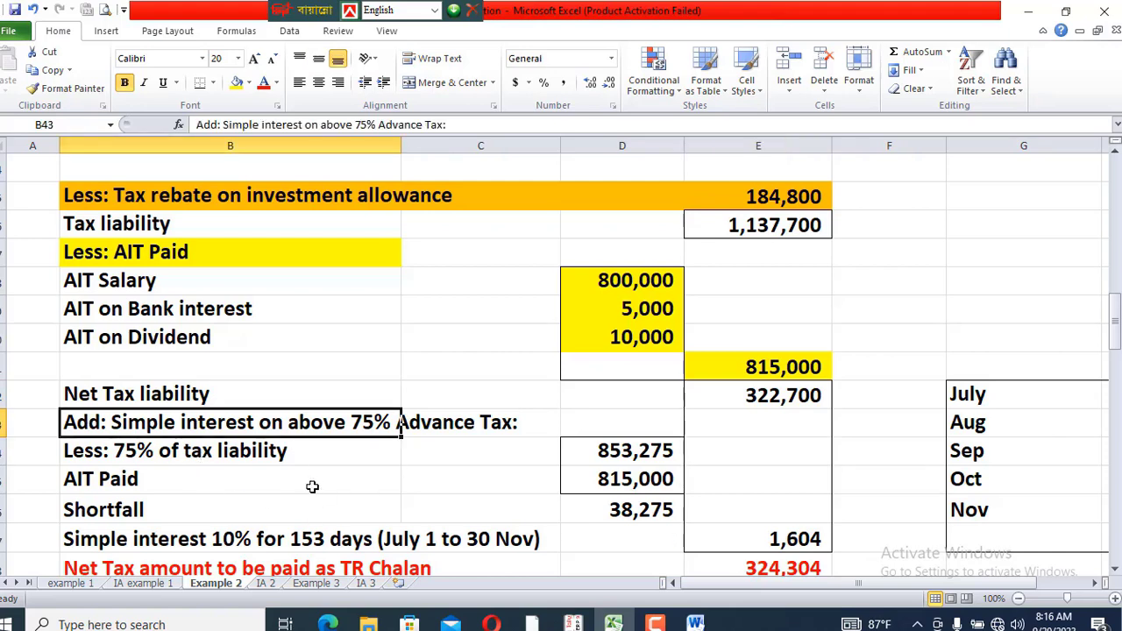
left_click(312, 487)
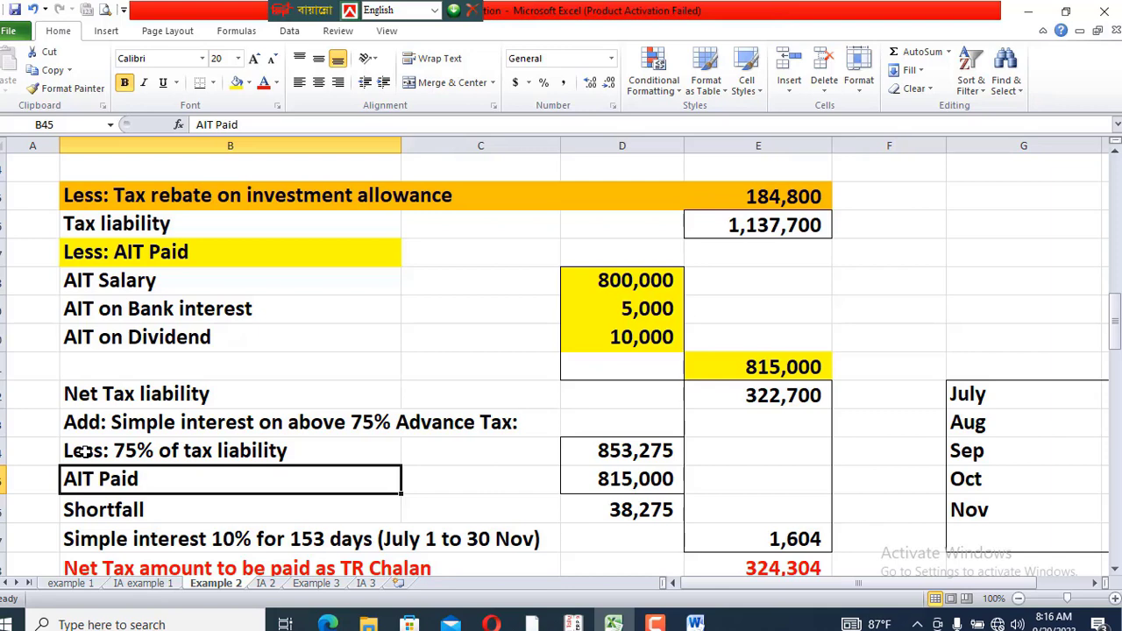
left_click(640, 450)
double_click(640, 450)
scroll(646, 450, "up", 3)
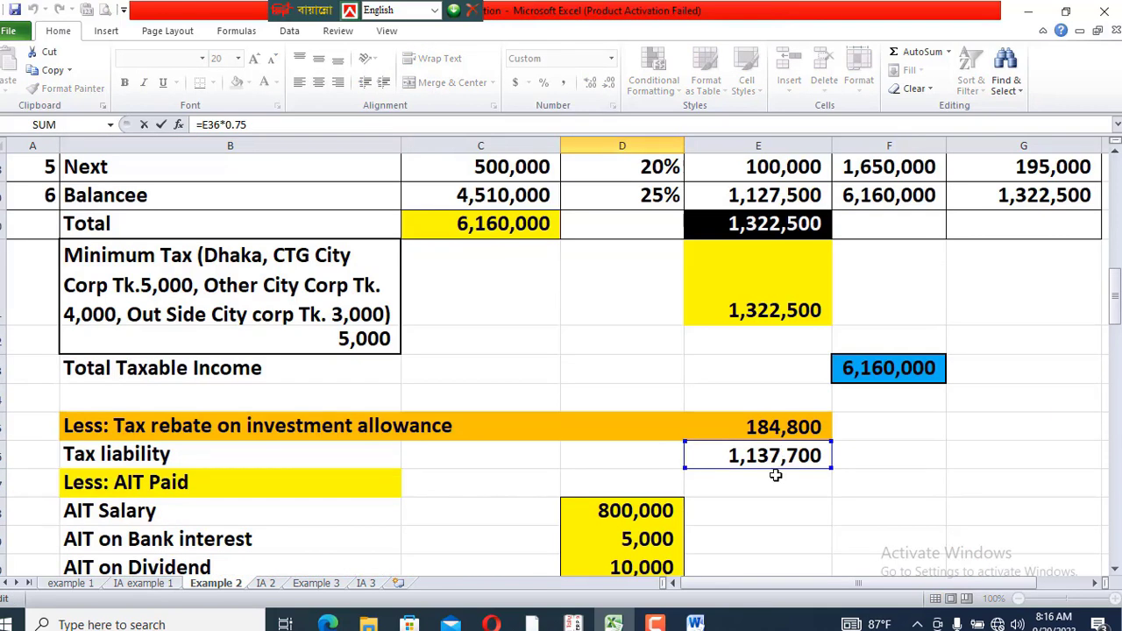
scroll(776, 475, "down", 3)
key("Return")
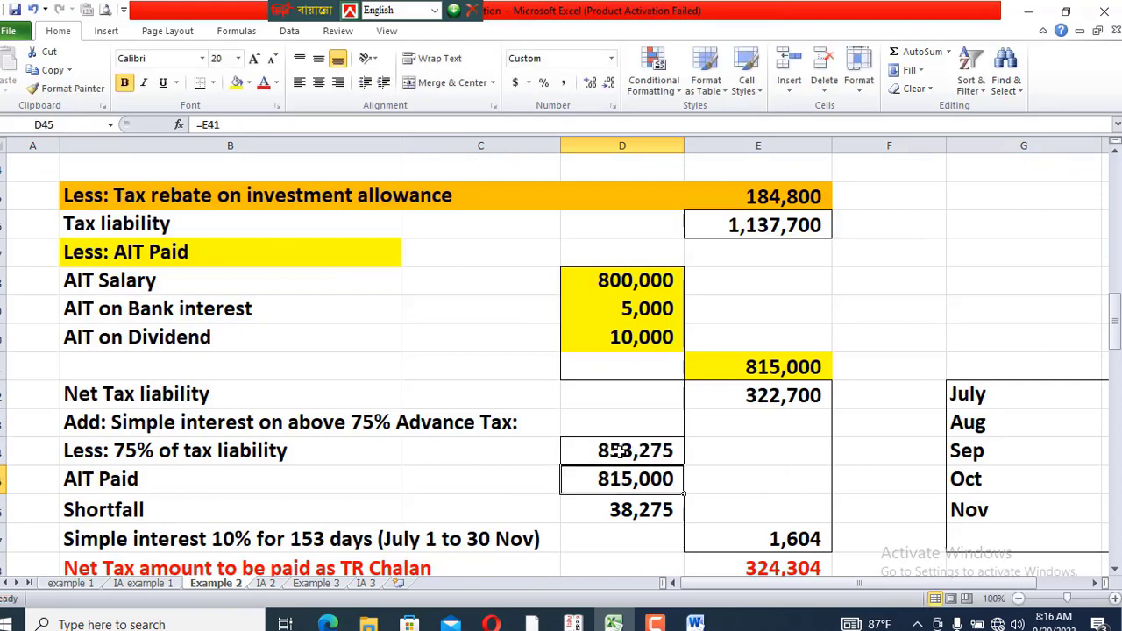
left_click(653, 452)
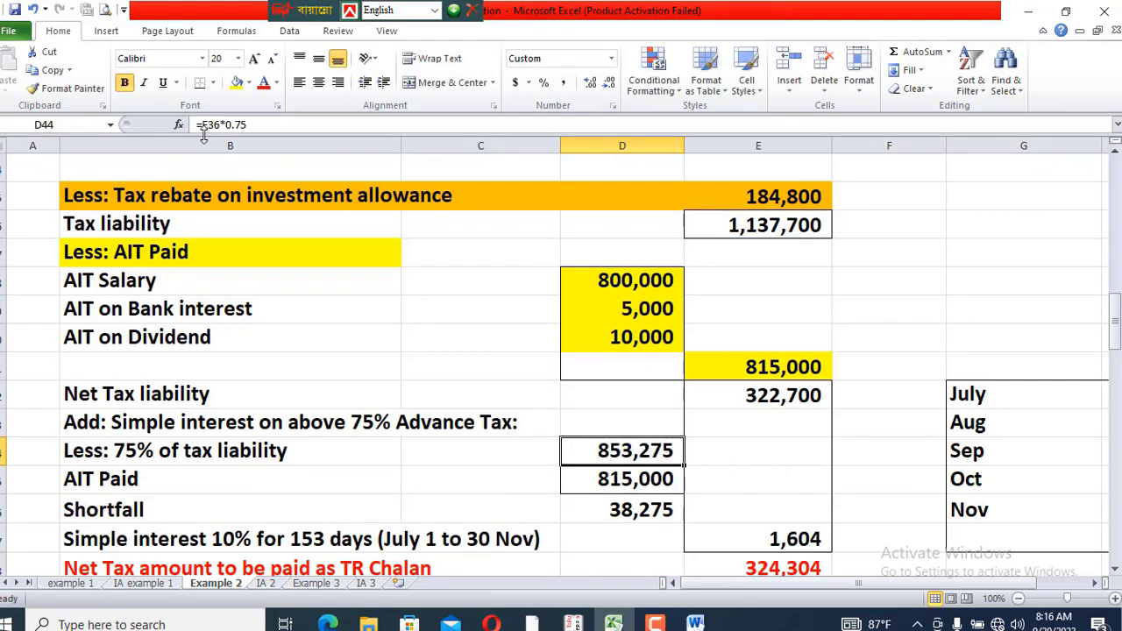
left_click(237, 81)
Trace AIT Paid to its source total and fill the AIT Paid and Shortfall amounts in D45 and D46 with yellow
left_click(636, 478)
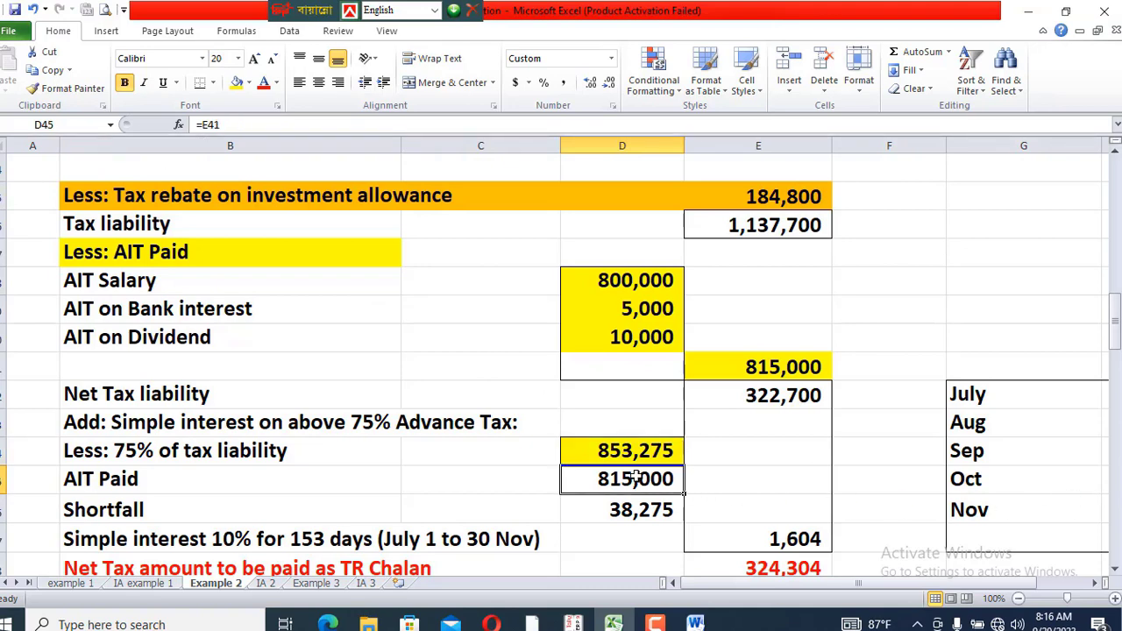
left_click(767, 367)
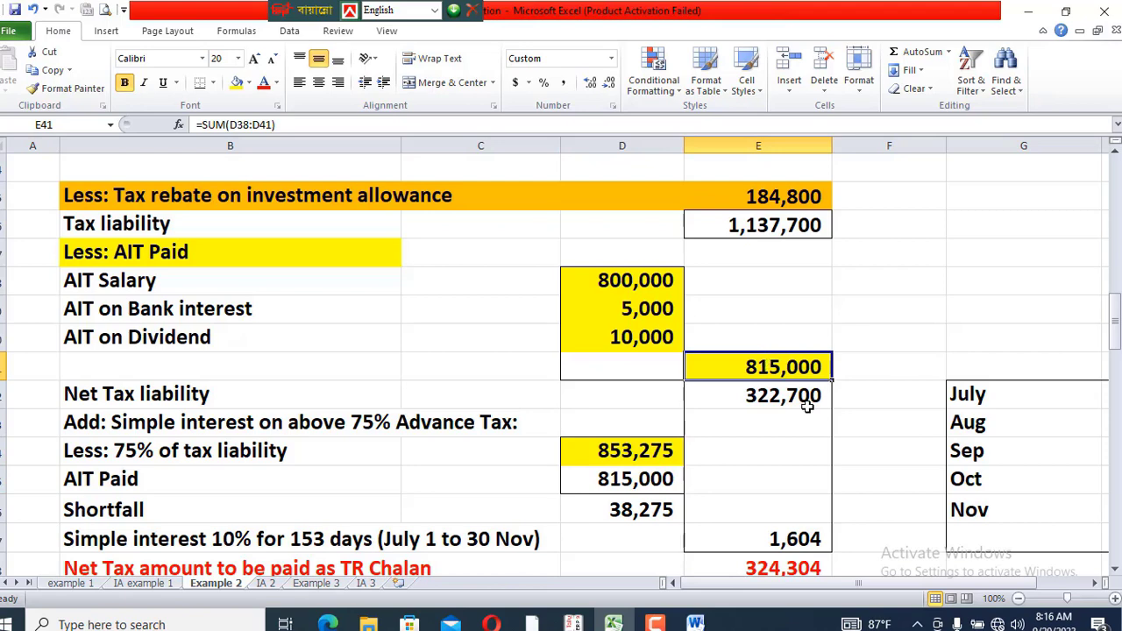
left_click(618, 479)
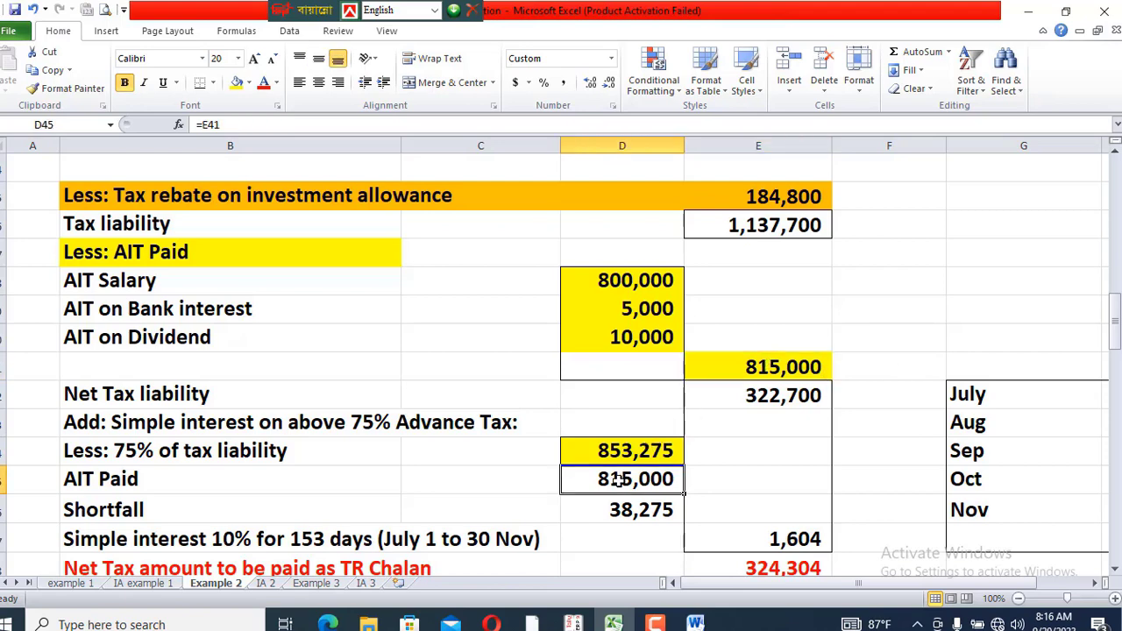
key("ctrl+bracketleft")
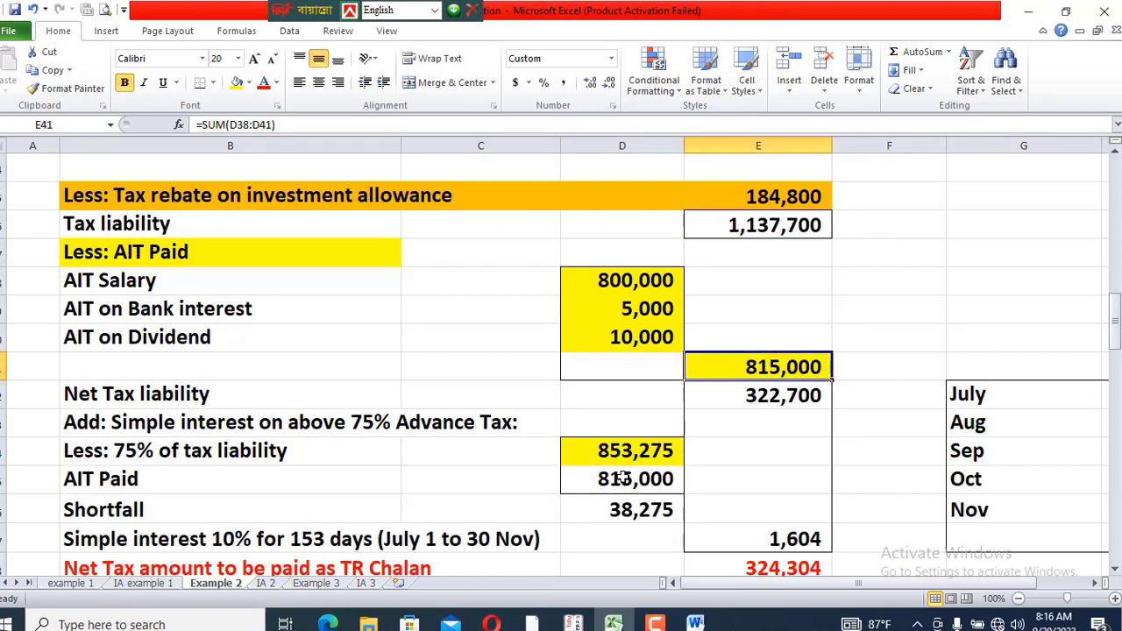
left_click(621, 479)
left_click(236, 82)
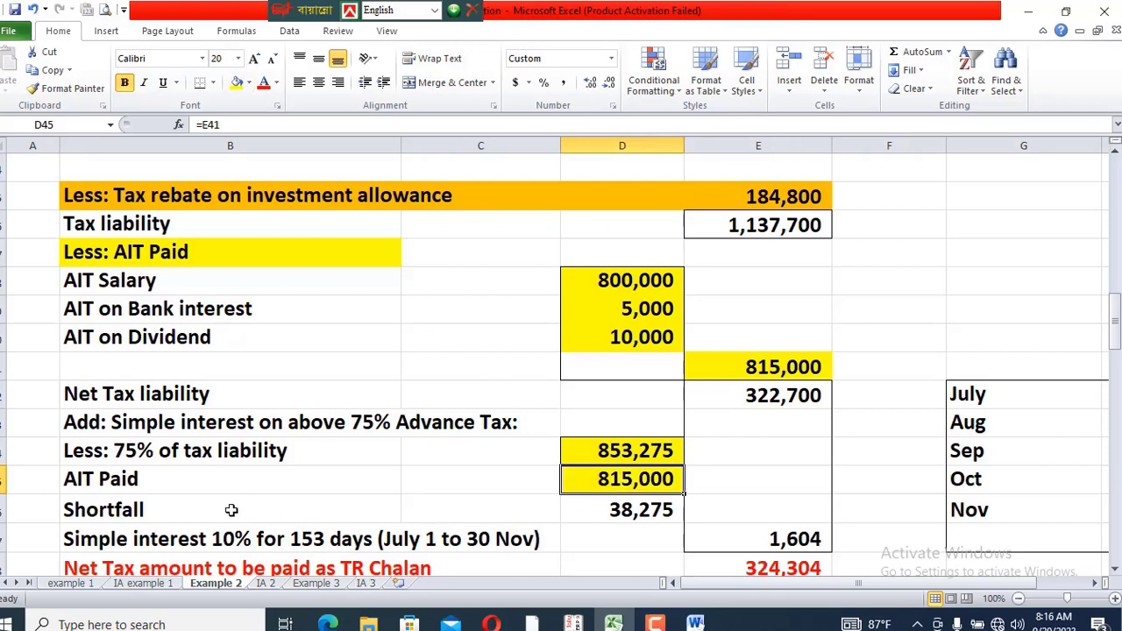
left_click(623, 514)
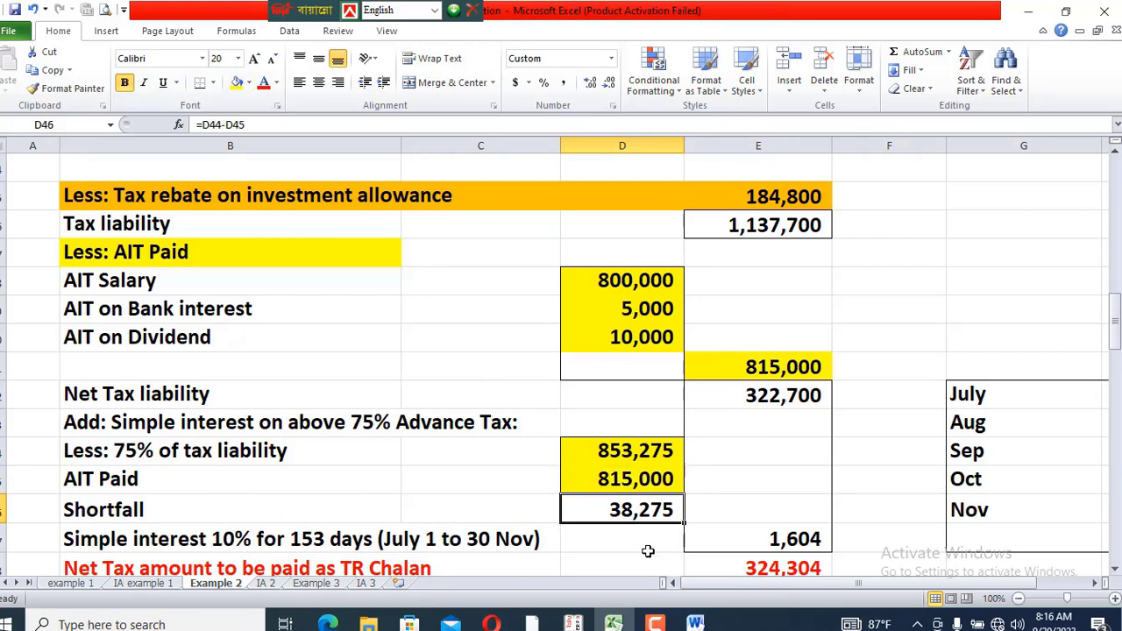
key("F4")
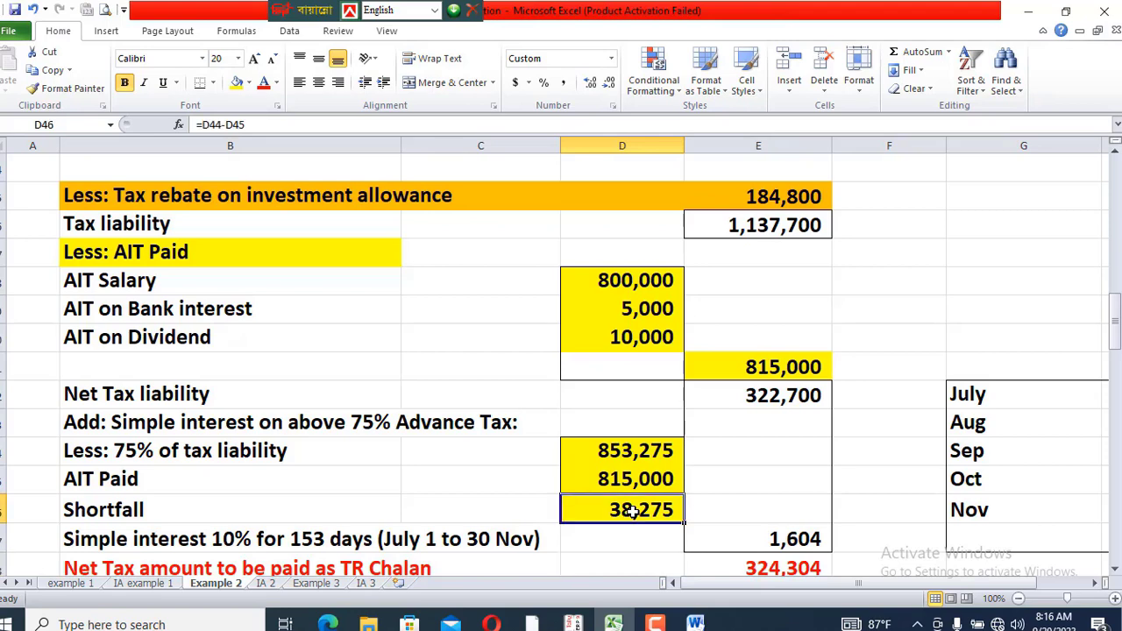
Examine the simple interest line and the July to November day counts and total in columns G and H
scroll(633, 511, "down", 1)
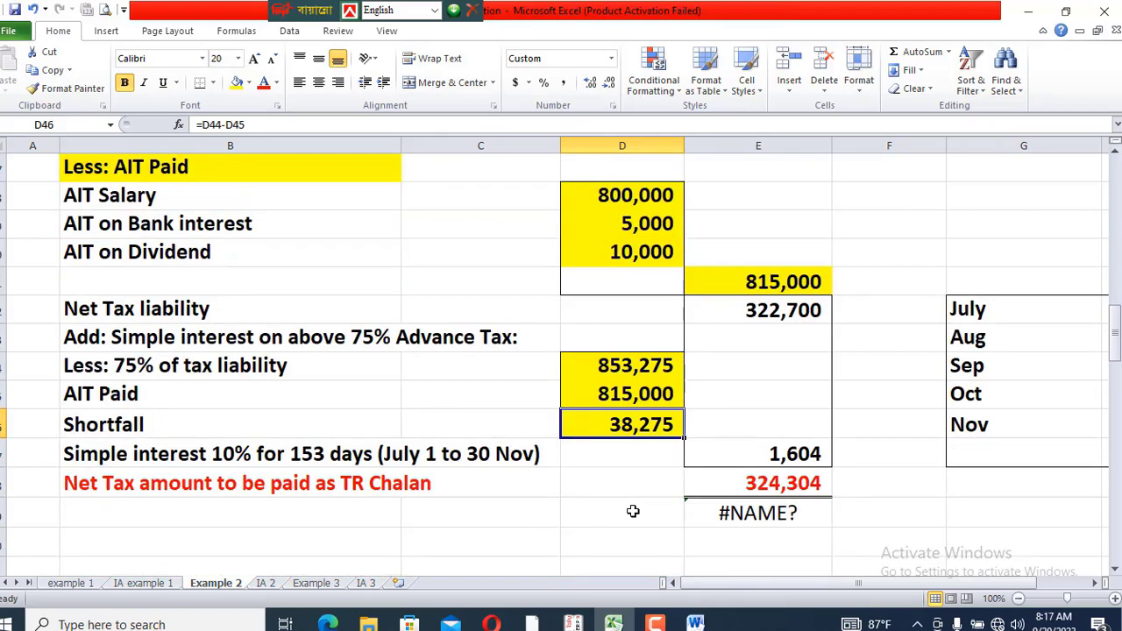
left_click(113, 455)
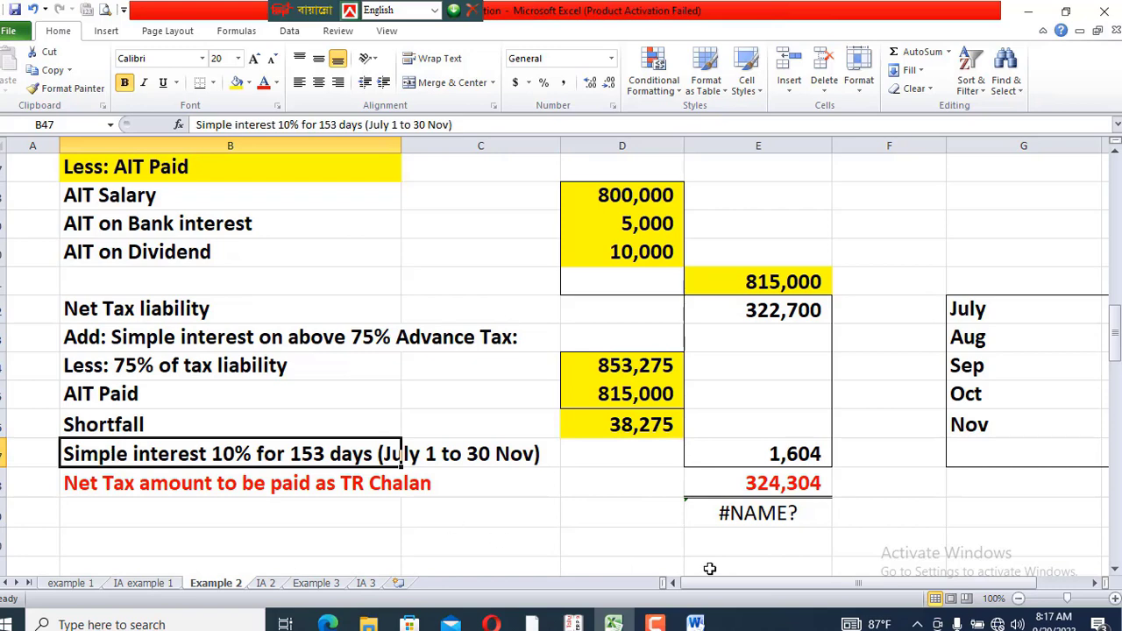
left_click_drag(876, 583, 931, 588)
left_click(917, 314)
left_click(1076, 307)
left_click(915, 339)
left_click(1087, 342)
left_click(916, 373)
left_click(1085, 372)
left_click(930, 399)
left_click(1080, 395)
left_click(921, 427)
left_click(1075, 426)
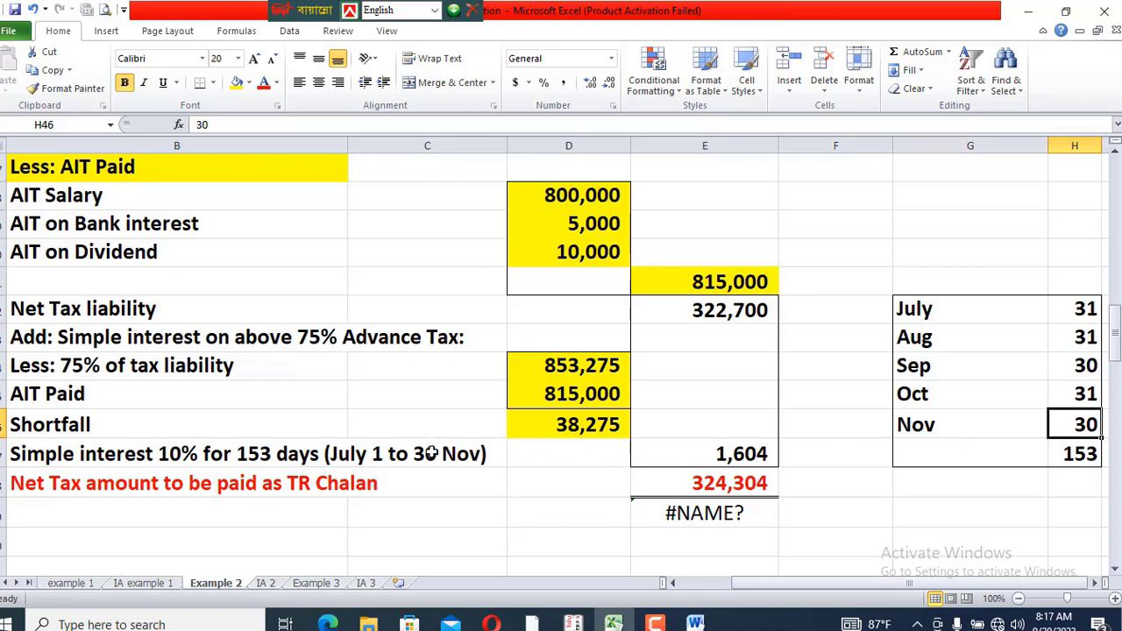
left_click(1083, 458)
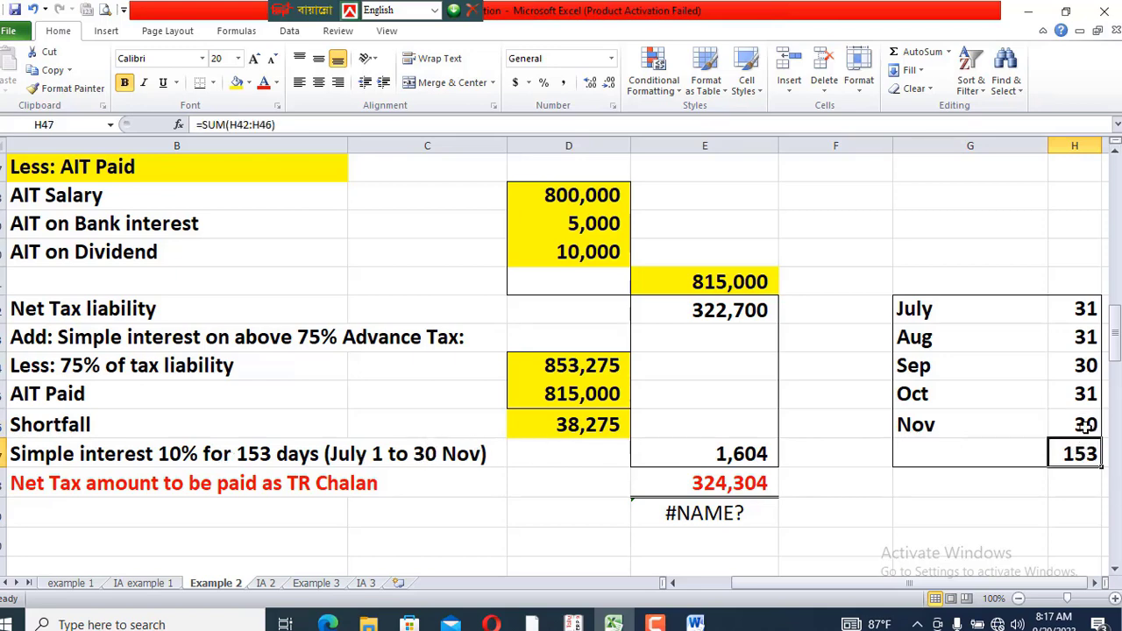
Try 25 as the November day count in H46 and undo the change
left_click(1085, 426)
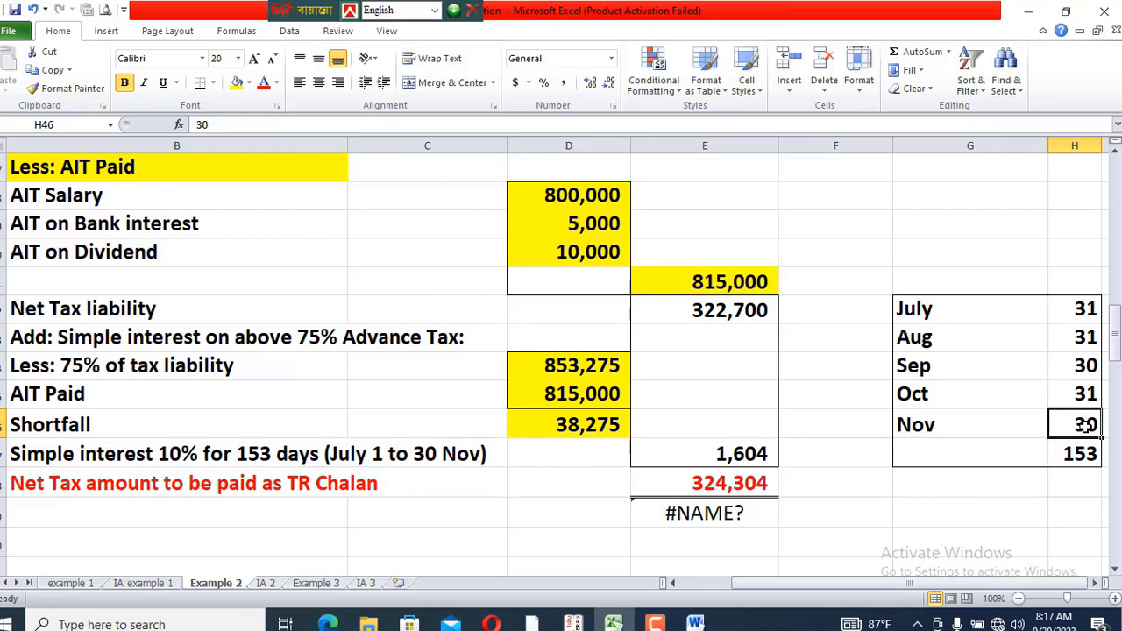
type("25")
key("Return")
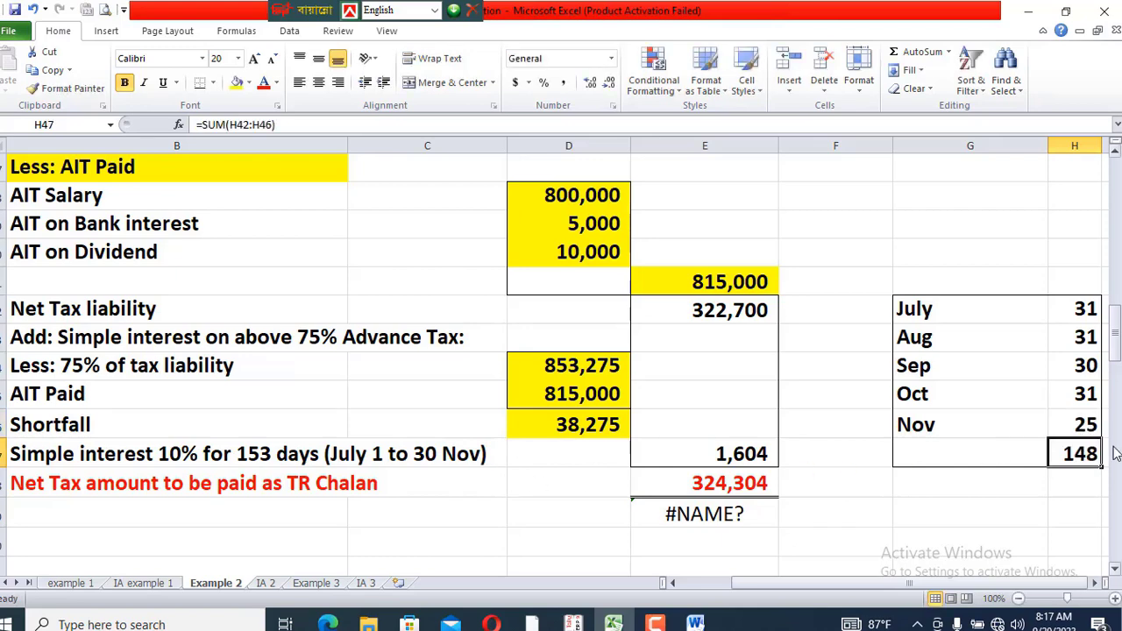
key("ctrl+z")
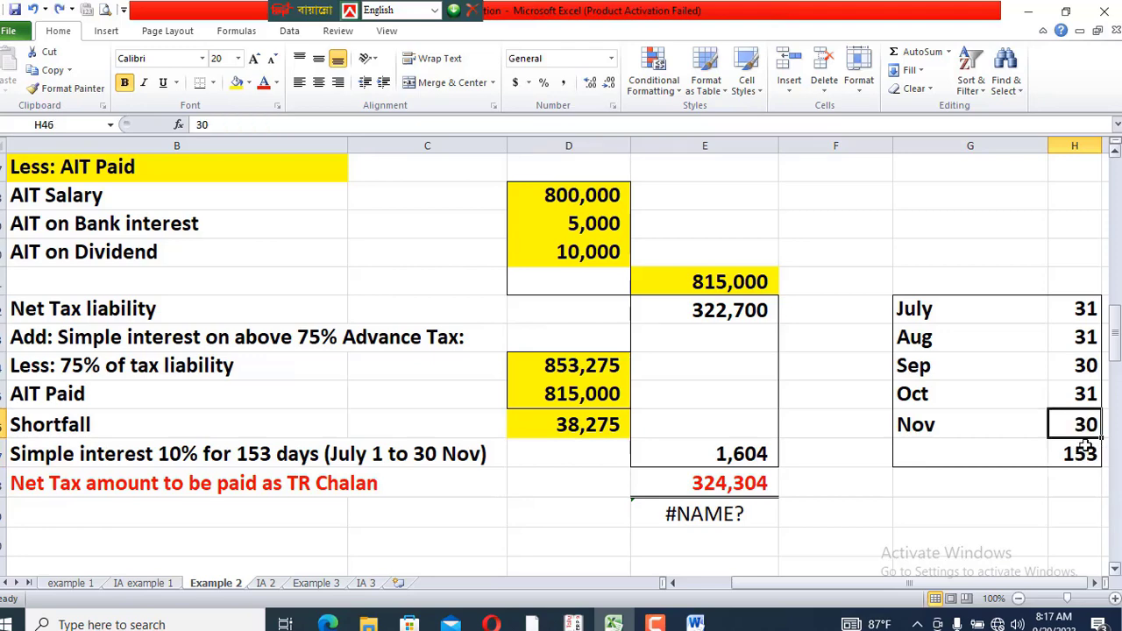
Narrow column E slightly
left_click(965, 493)
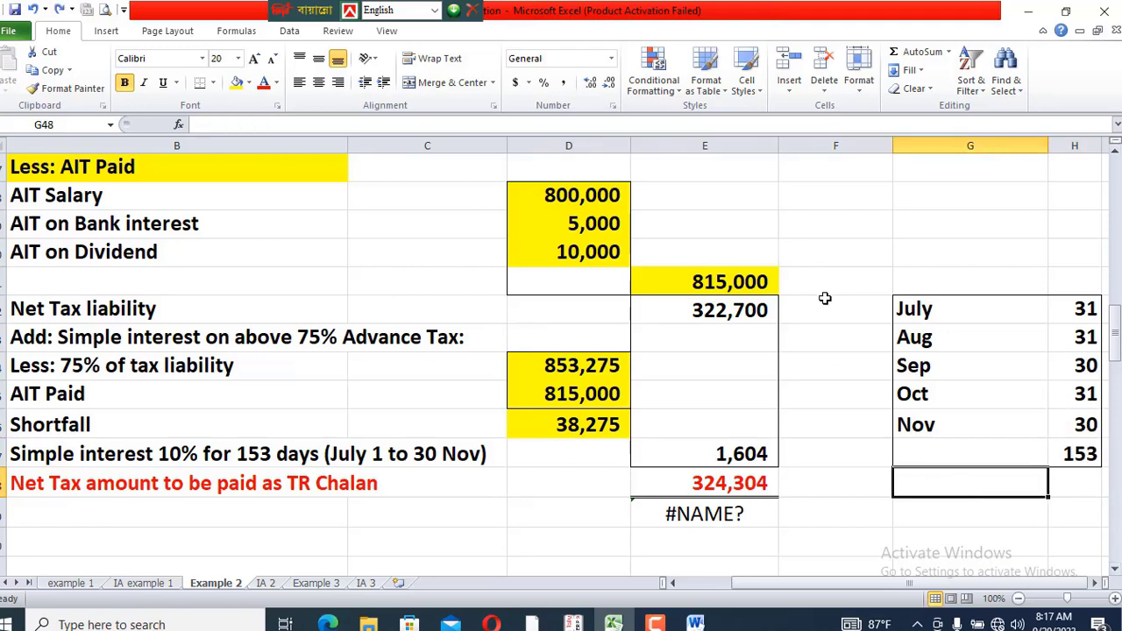
left_click_drag(780, 139, 768, 139)
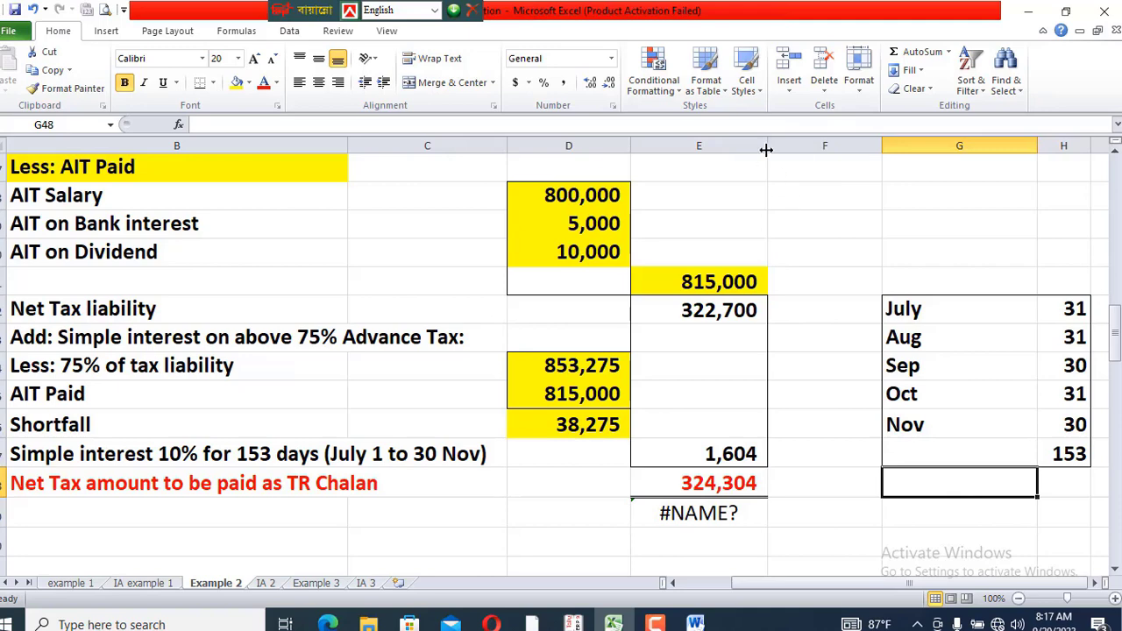
left_click(825, 419)
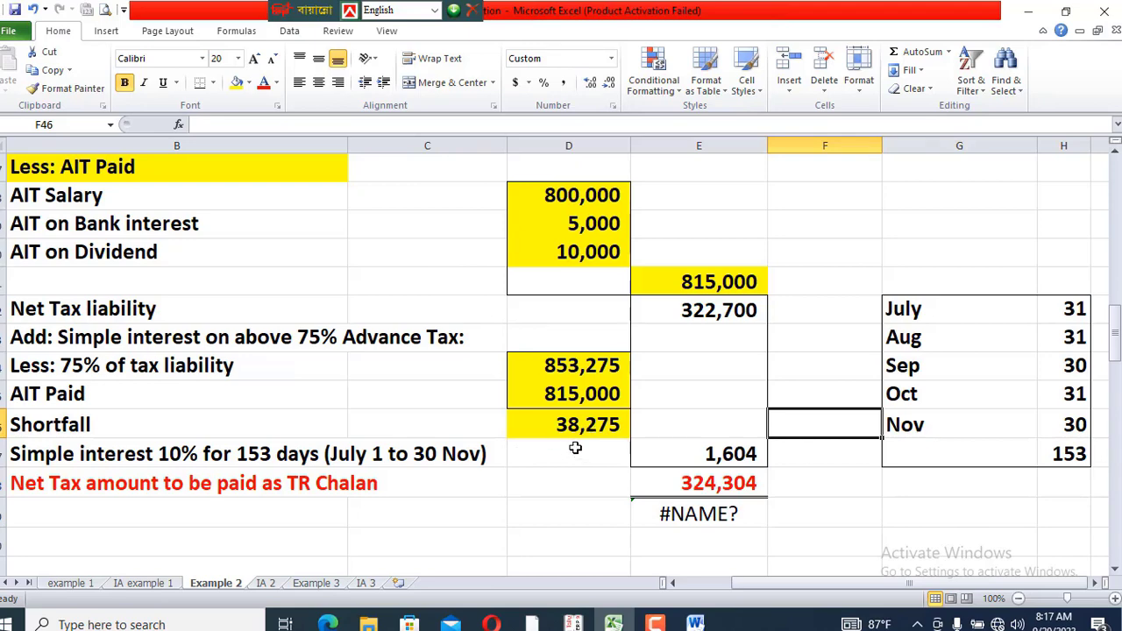
Review the Shortfall amount, then switch to the income tax PDF in Edge and read section 160 on interest for unpaid advance tax
left_click(574, 424)
left_click(585, 461)
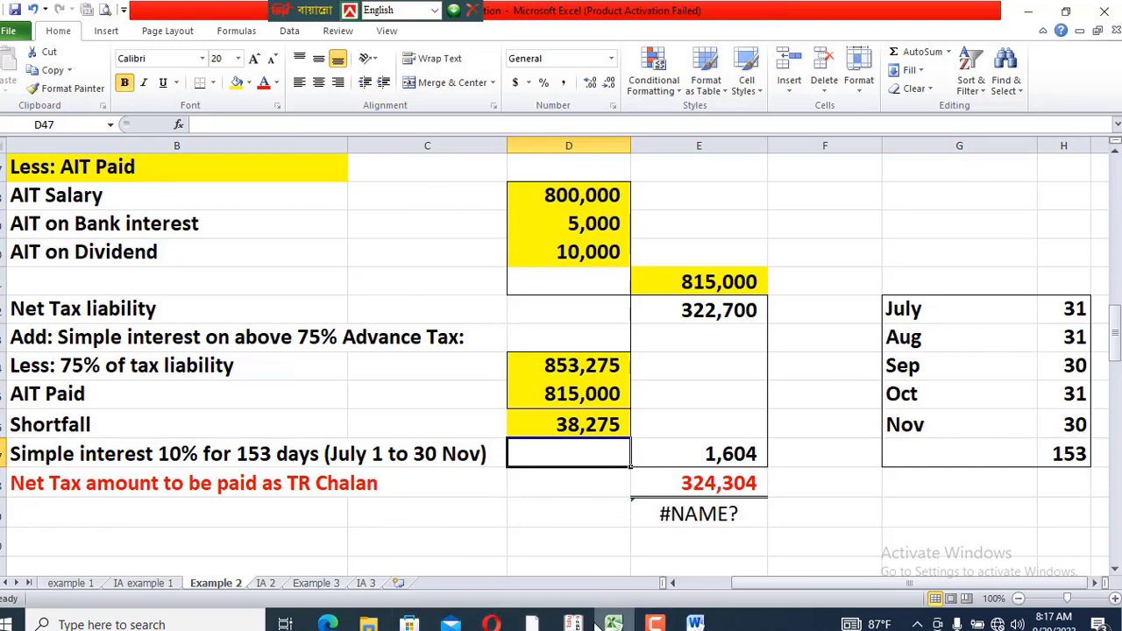
left_click(328, 623)
scroll(494, 498, "down", 15)
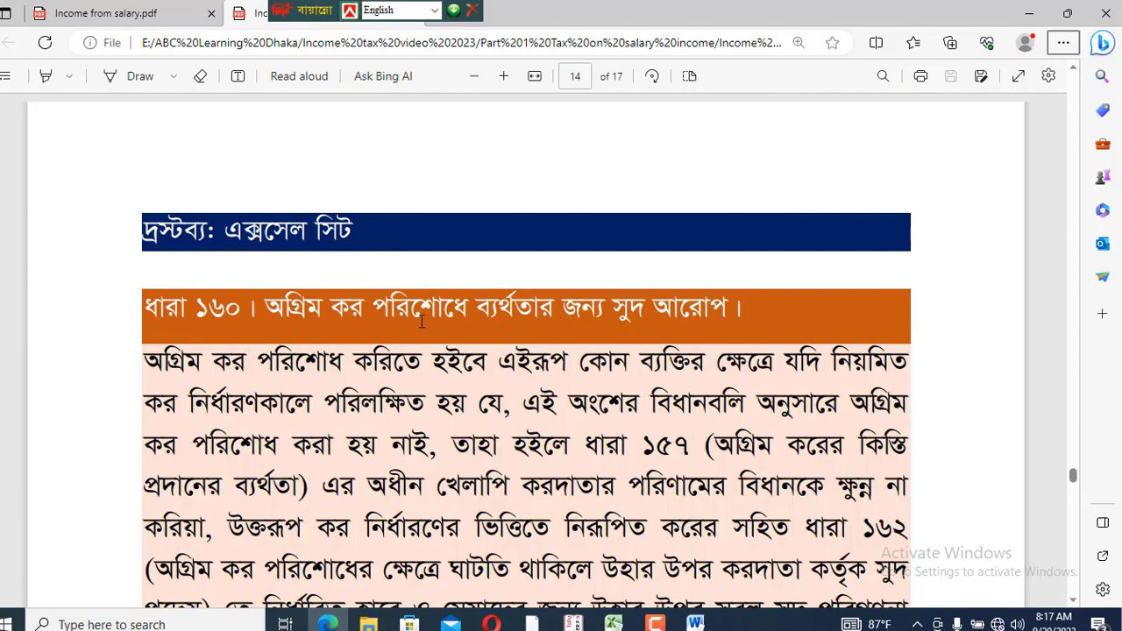
scroll(615, 333, "down", 2)
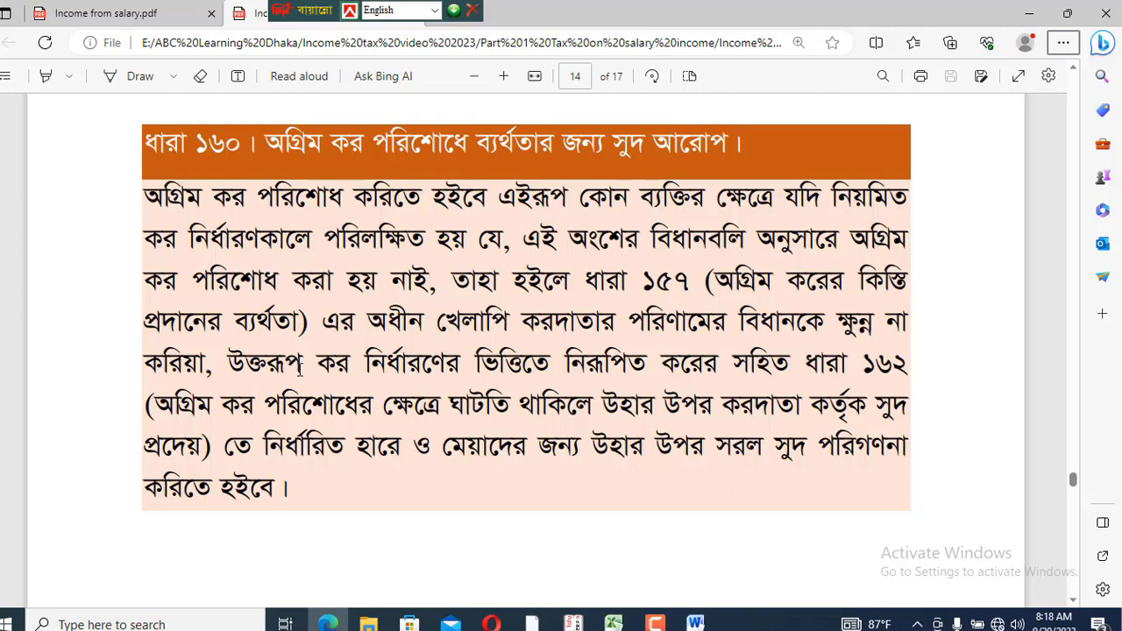
scroll(301, 370, "down", 1)
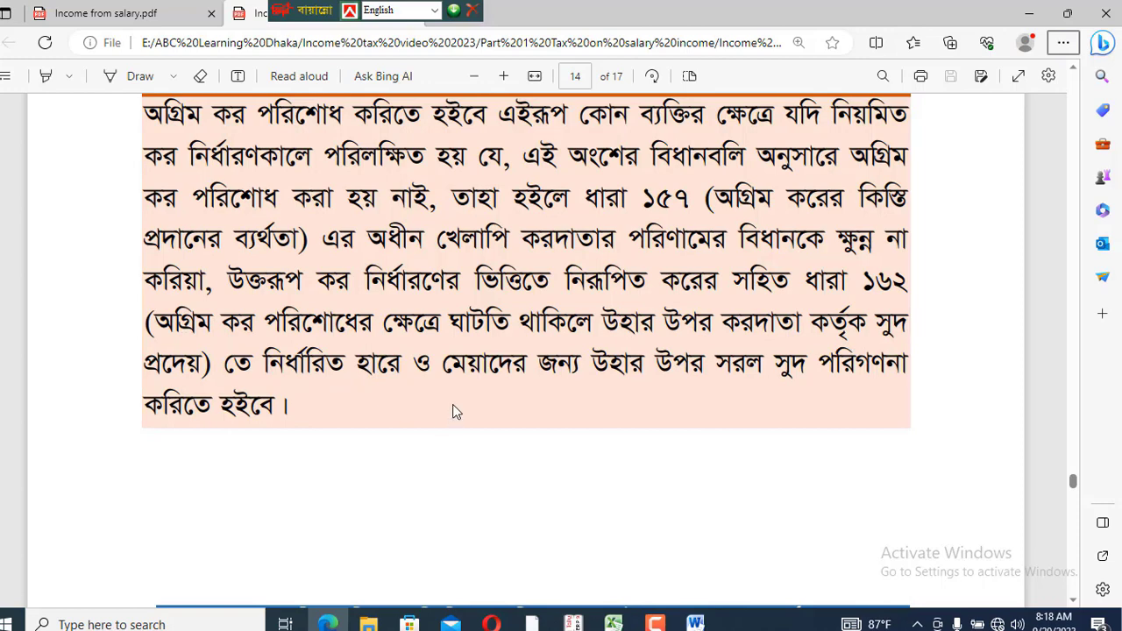
Read section 161 on government interest for excess advance tax, marking the 10% annual simple interest phrase
scroll(453, 412, "down", 2)
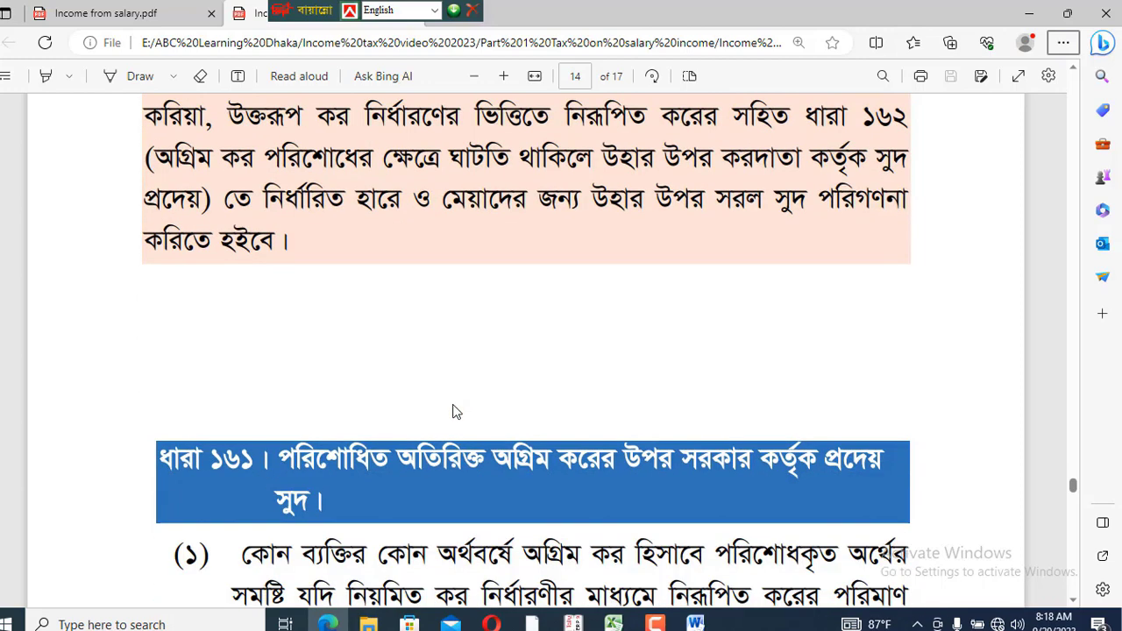
scroll(453, 412, "down", 2)
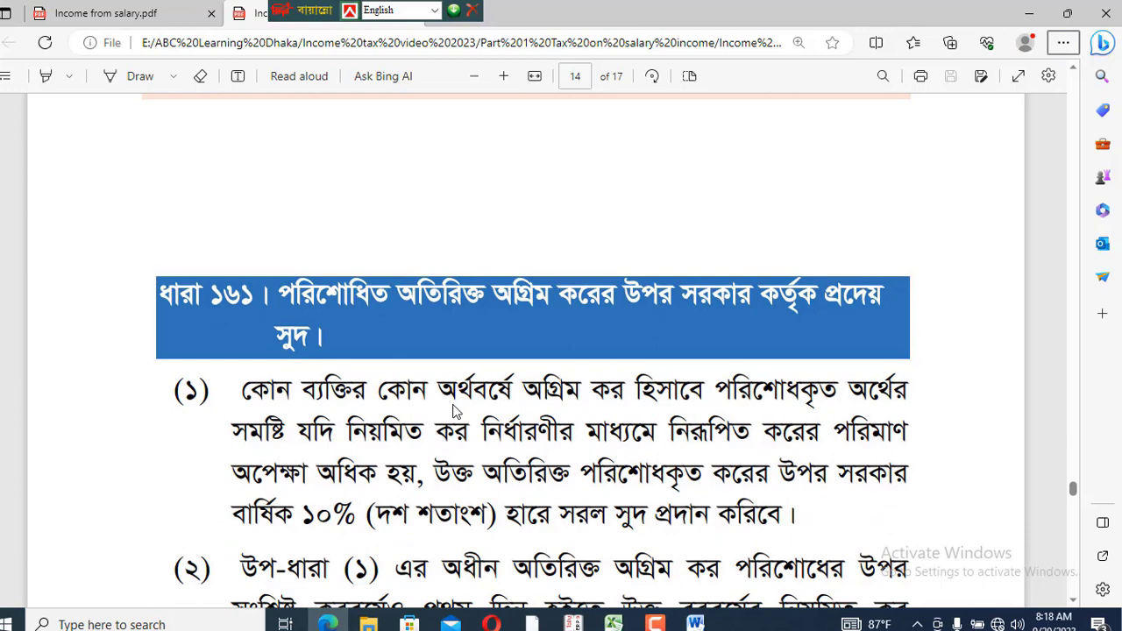
scroll(453, 412, "down", 1)
left_click_drag(231, 432, 660, 436)
scroll(662, 437, "down", 2)
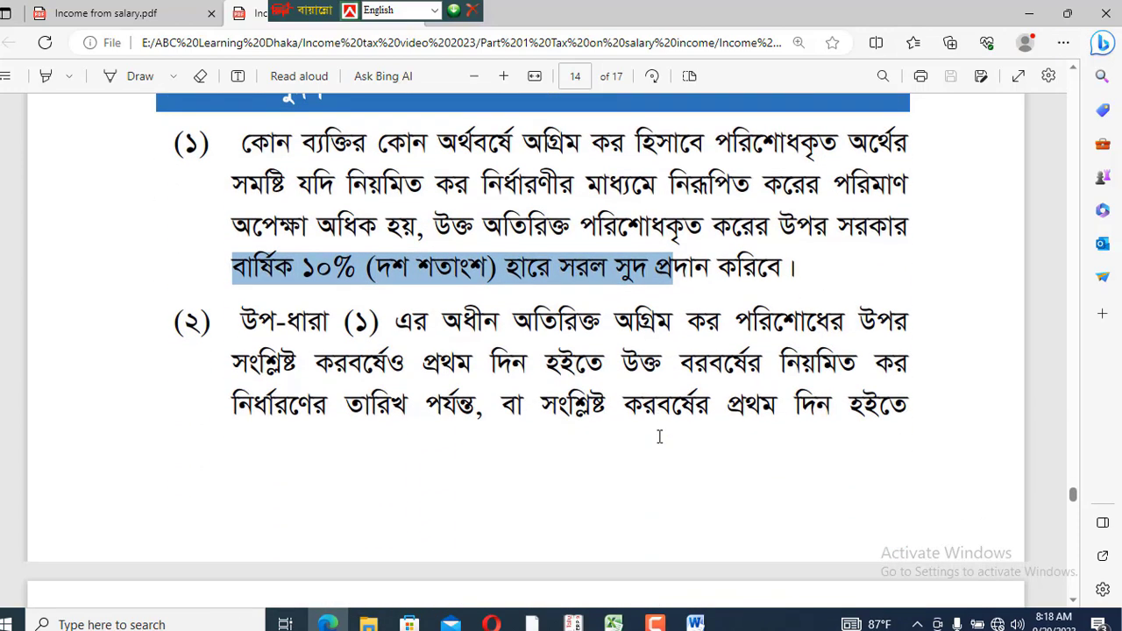
scroll(659, 437, "down", 5)
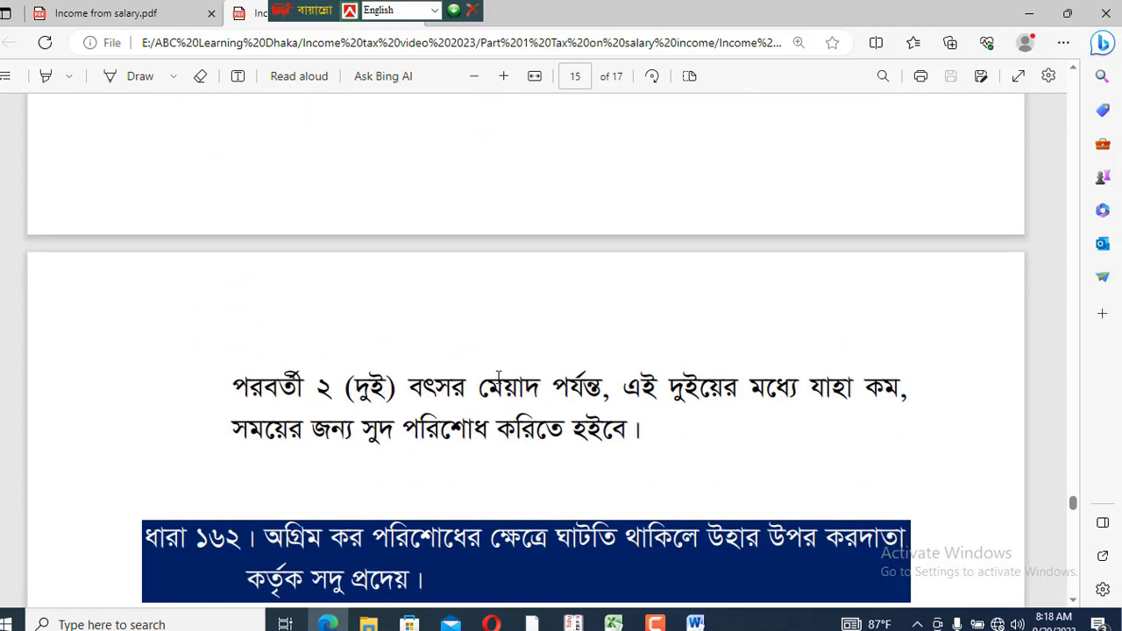
scroll(498, 377, "down", 1)
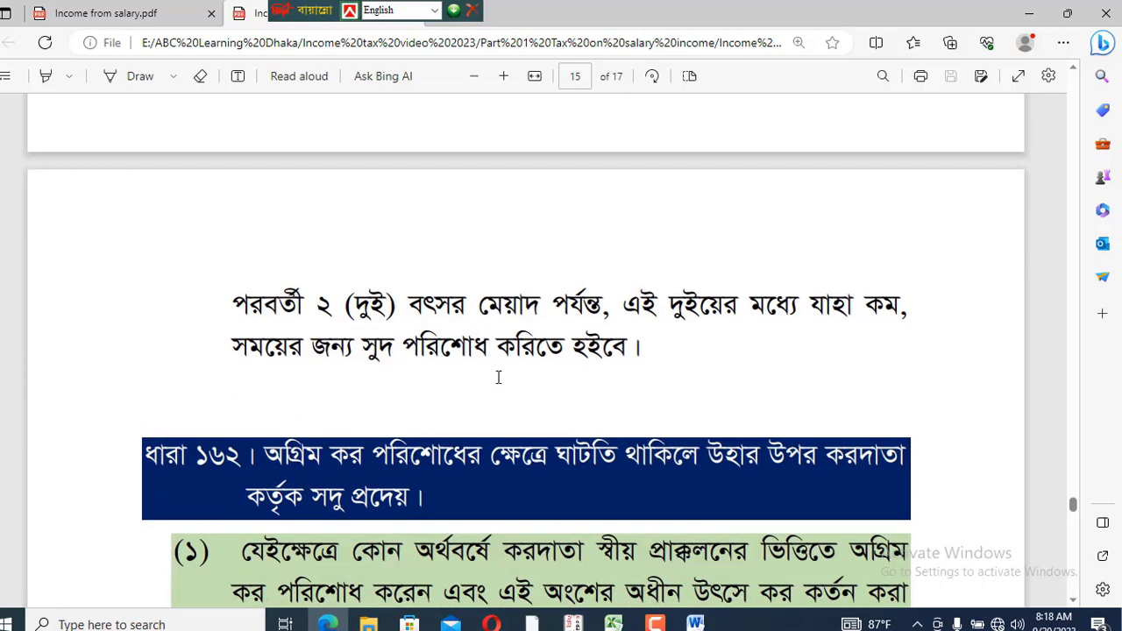
Read section 162 on taxpayer interest for an advance tax shortfall, marking the proviso on the 50% higher rate
scroll(278, 332, "down", 3)
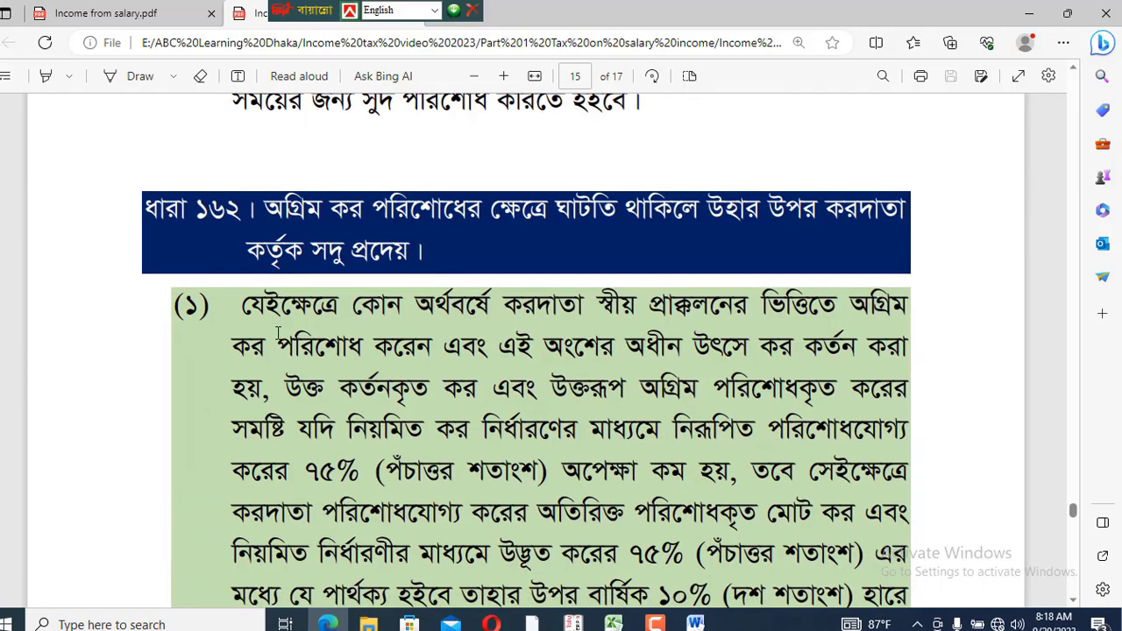
scroll(278, 331, "down", 1)
scroll(278, 331, "down", 2)
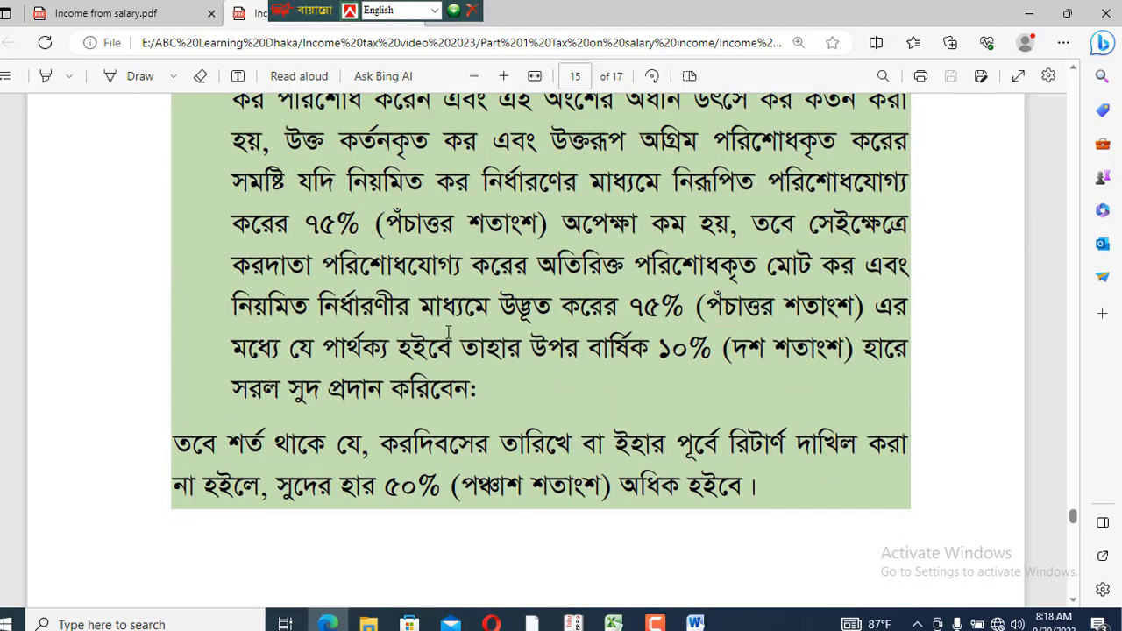
left_click_drag(191, 447, 792, 493)
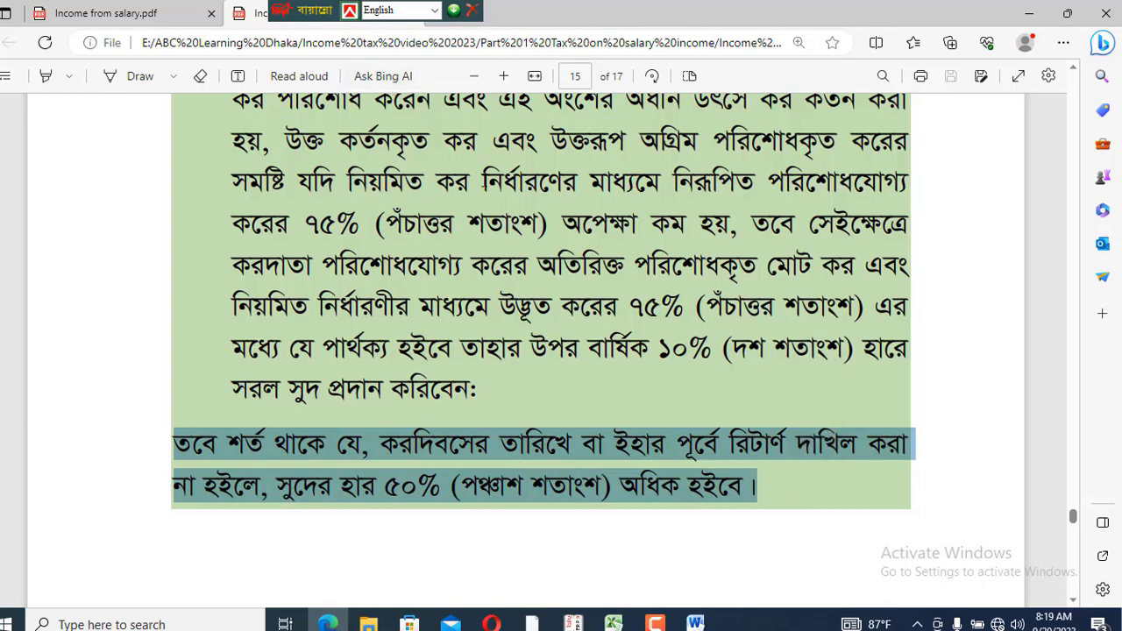
left_click(499, 463)
scroll(356, 440, "down", 5)
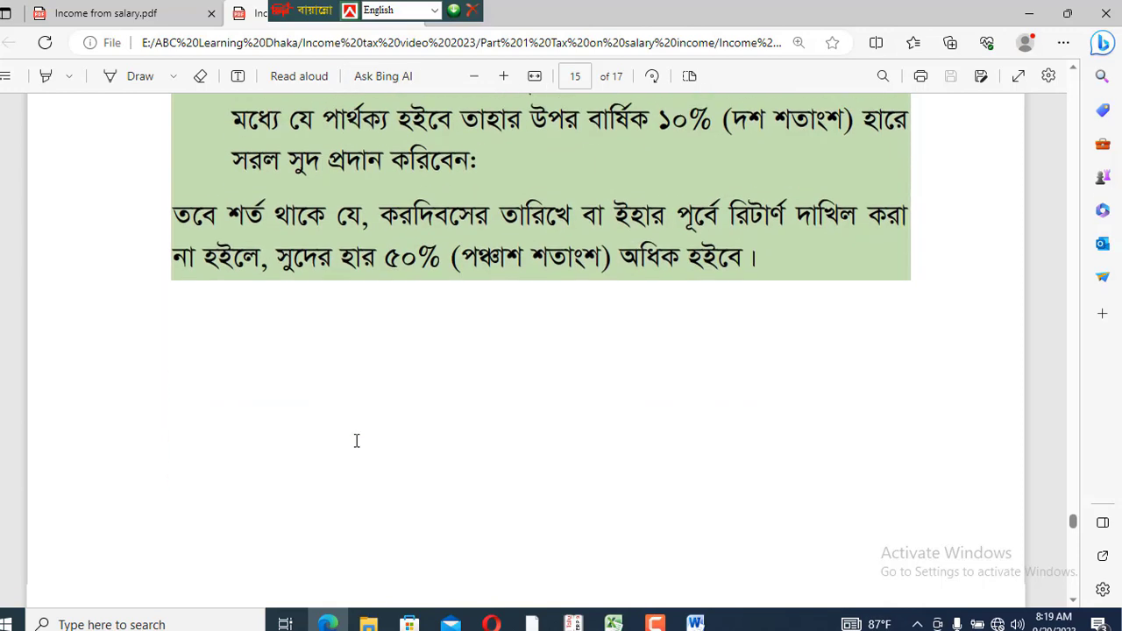
Read the summary of sections 162 and 154, marking the four advance tax instalment dates
scroll(356, 440, "down", 4)
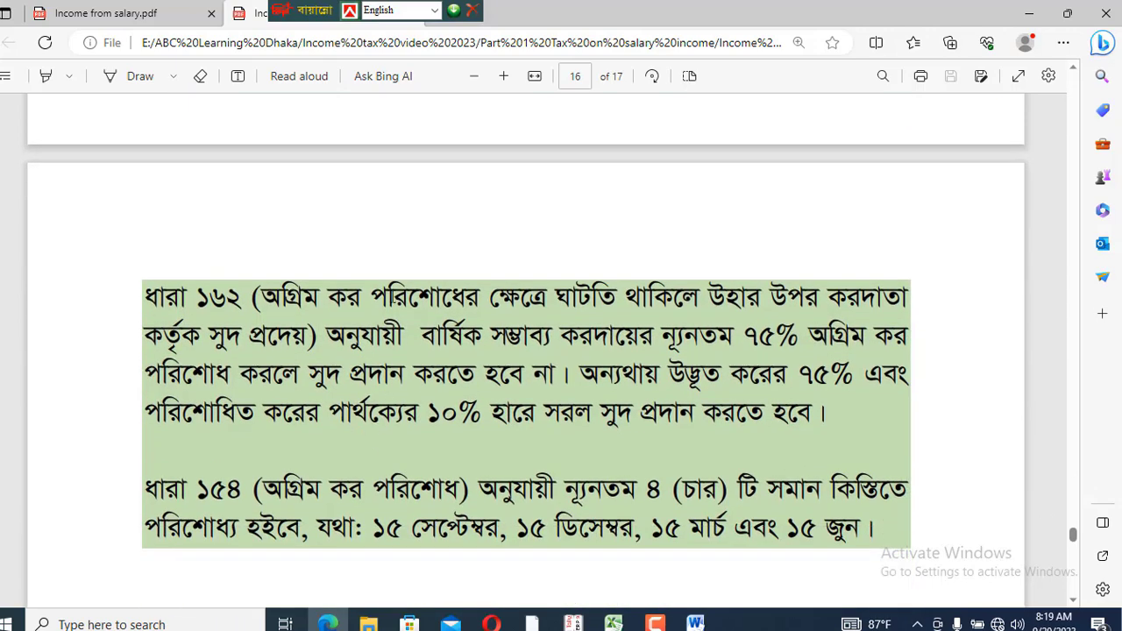
scroll(393, 297, "down", 2)
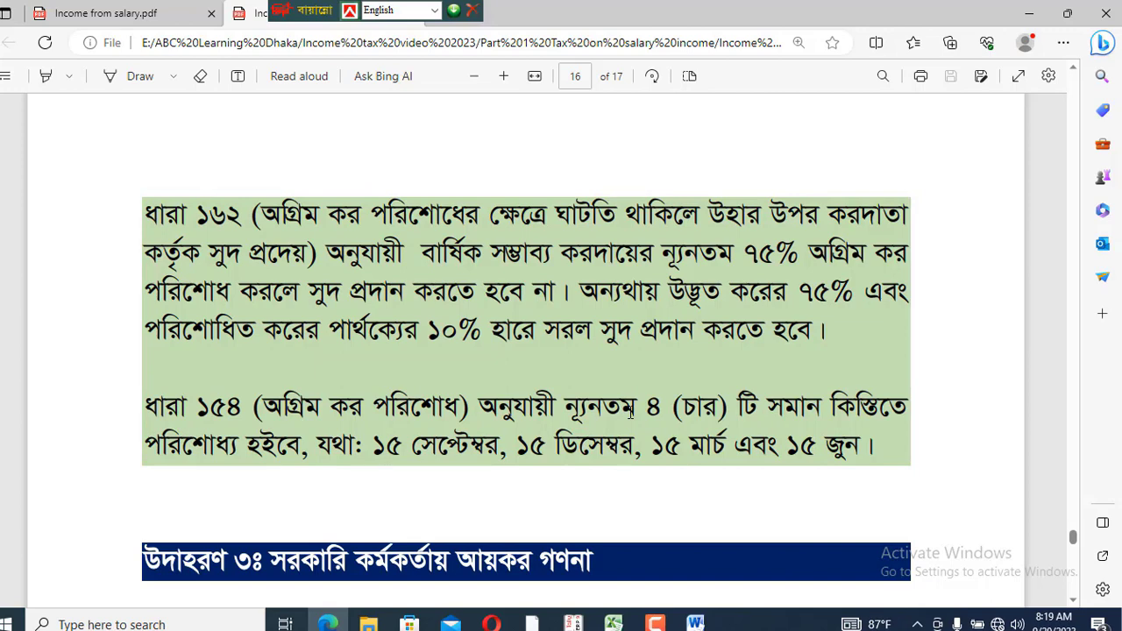
scroll(629, 412, "down", 2)
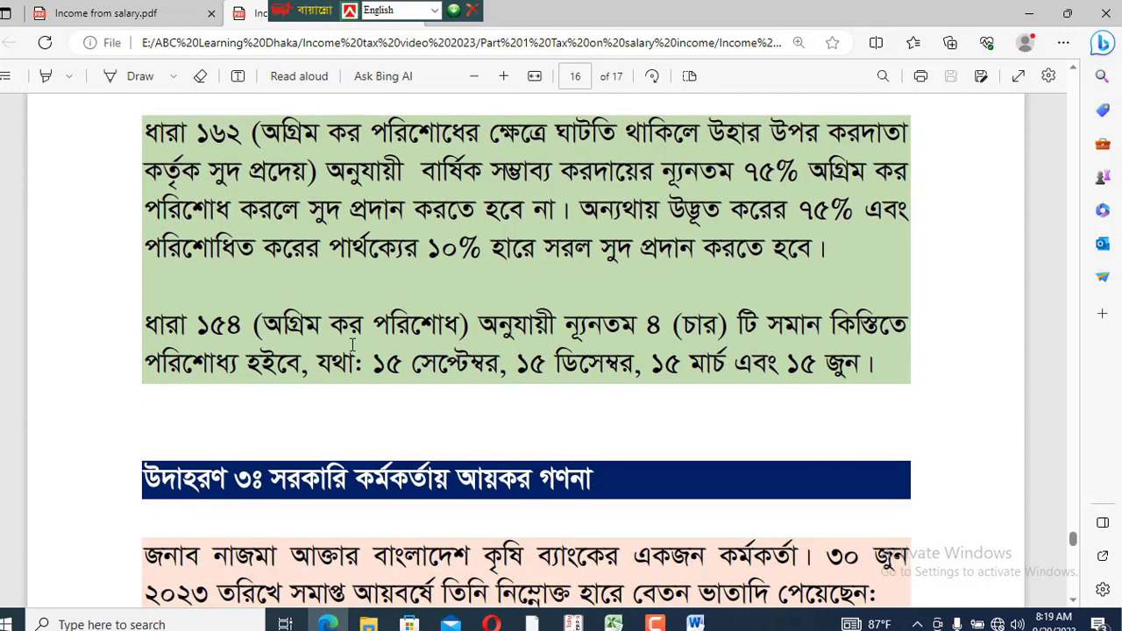
left_click(378, 363)
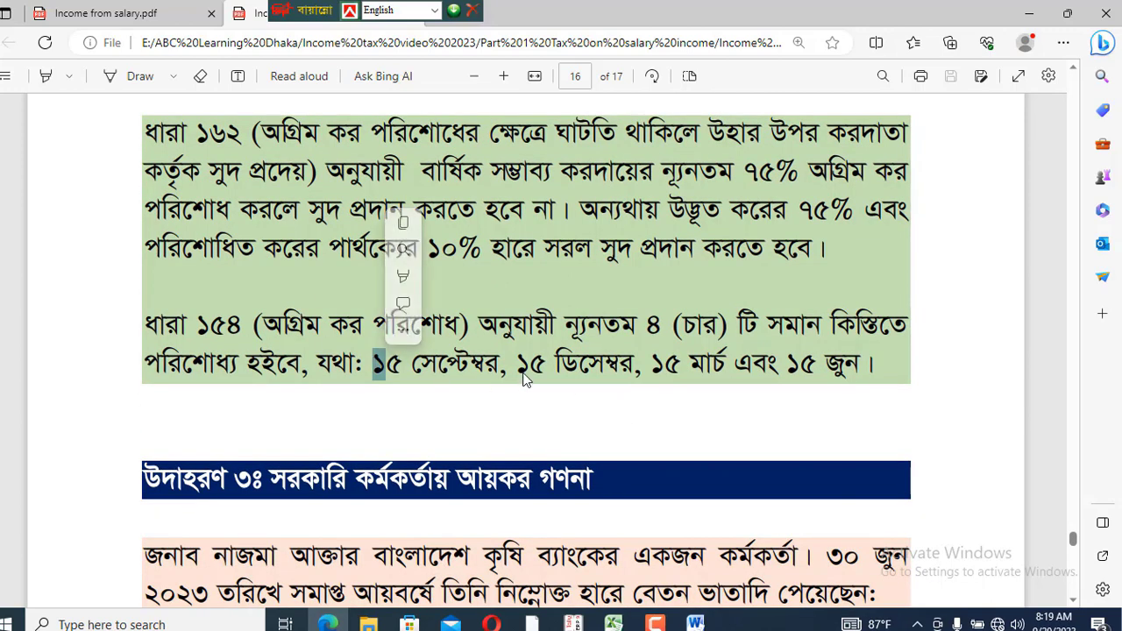
left_click(772, 368)
left_click_drag(376, 367, 864, 366)
left_click(453, 359)
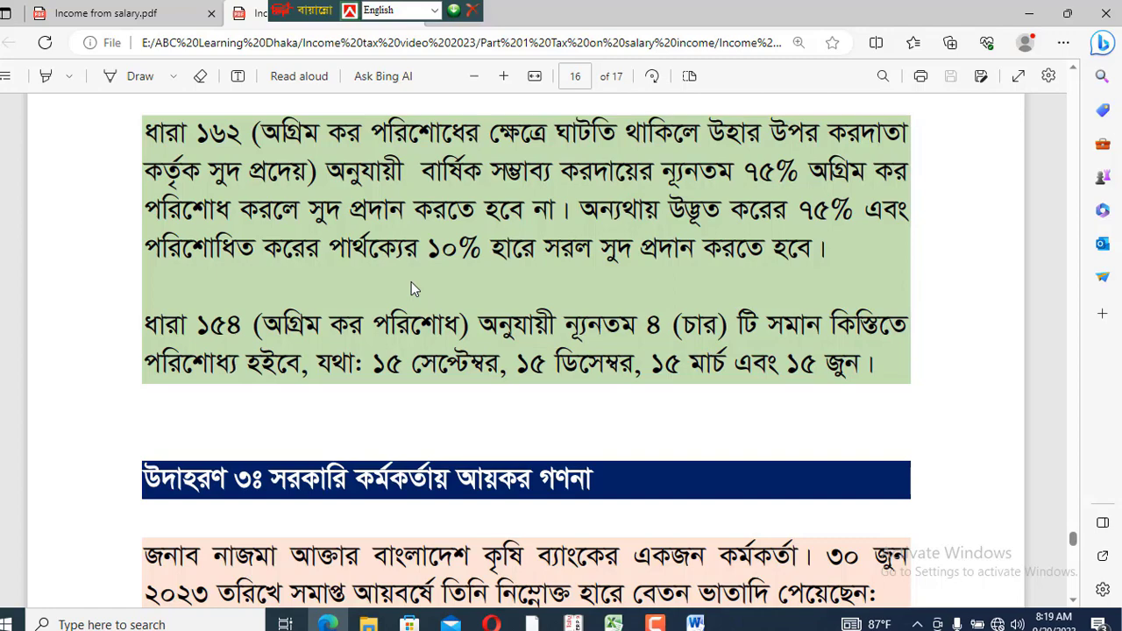
Switch back to the Excel workbook and review the 75% liability line, AIT total, Shortfall and simple interest formula in E47
key("alt+Tab")
left_click(88, 365)
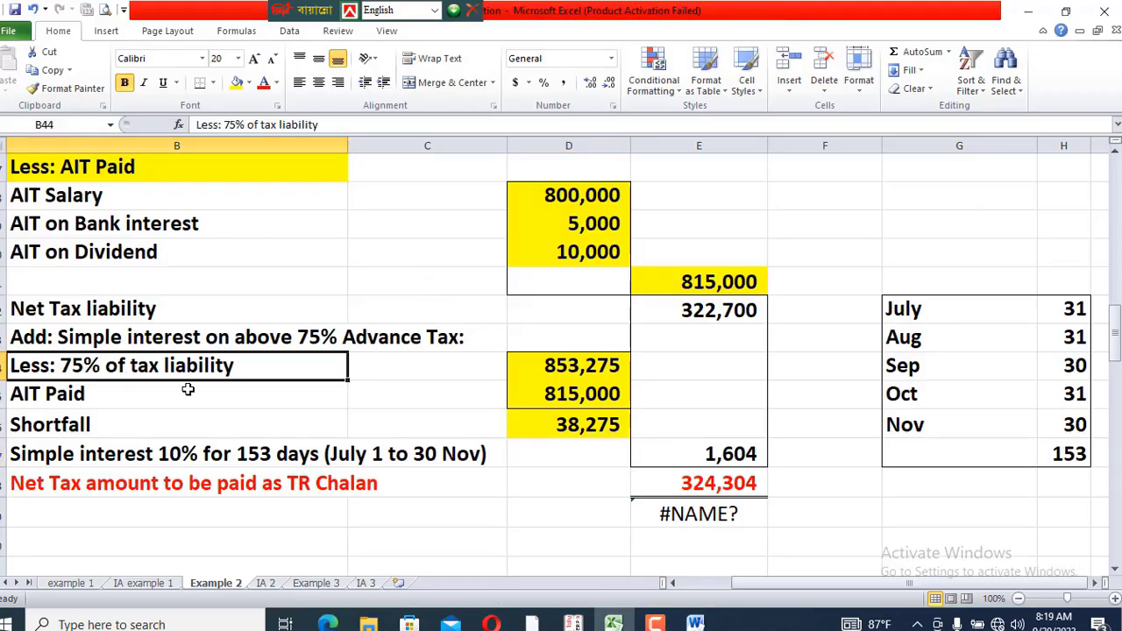
left_click(740, 285)
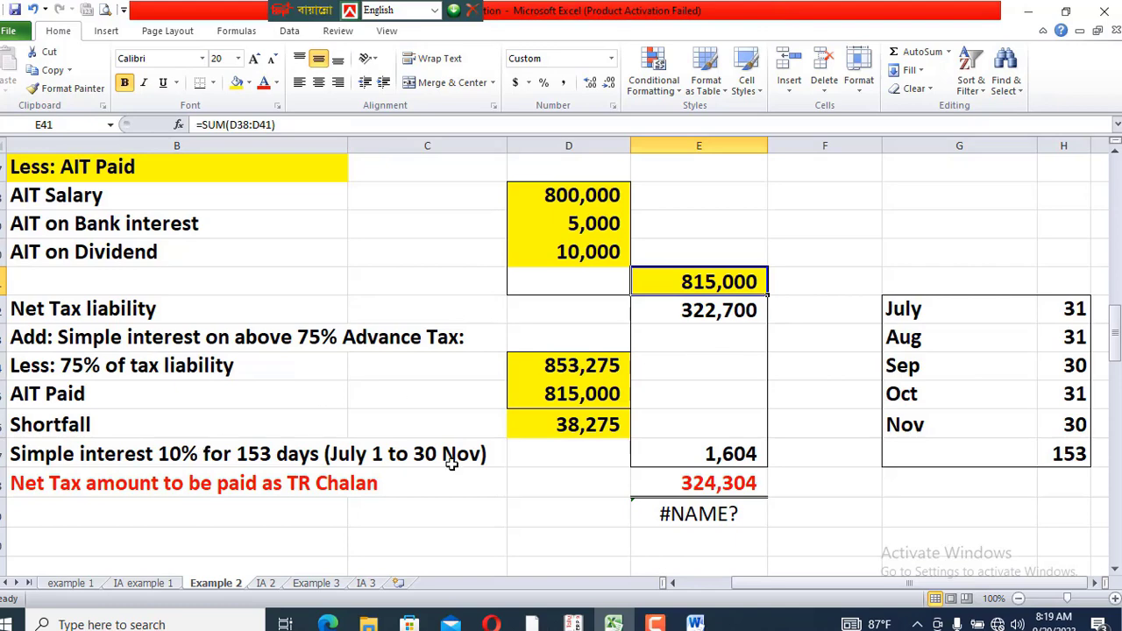
left_click(612, 427)
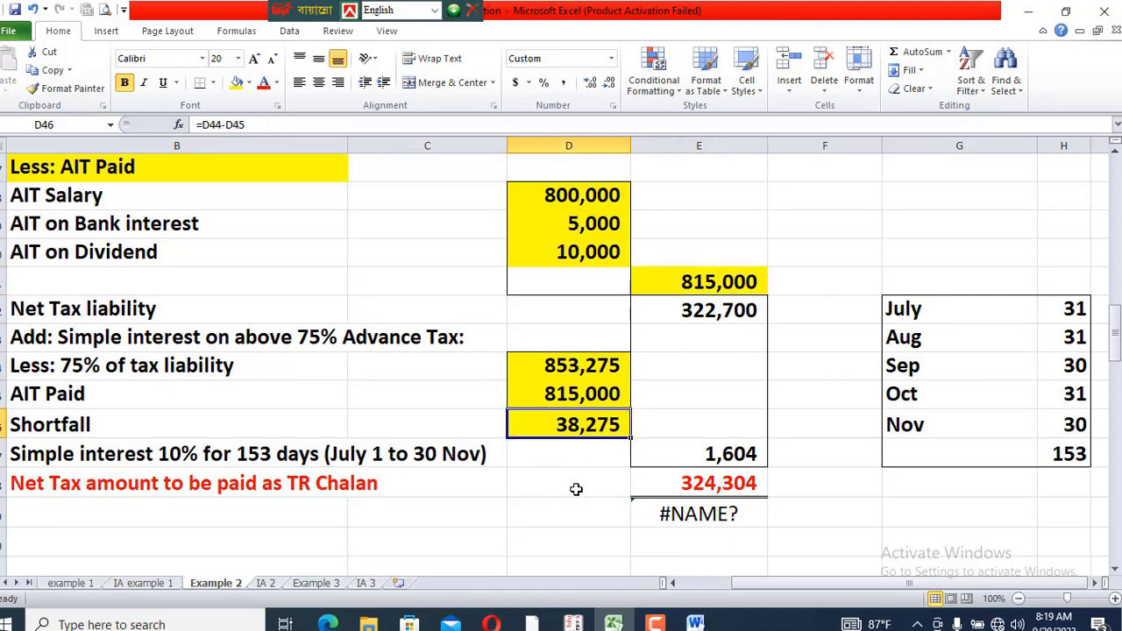
double_click(727, 453)
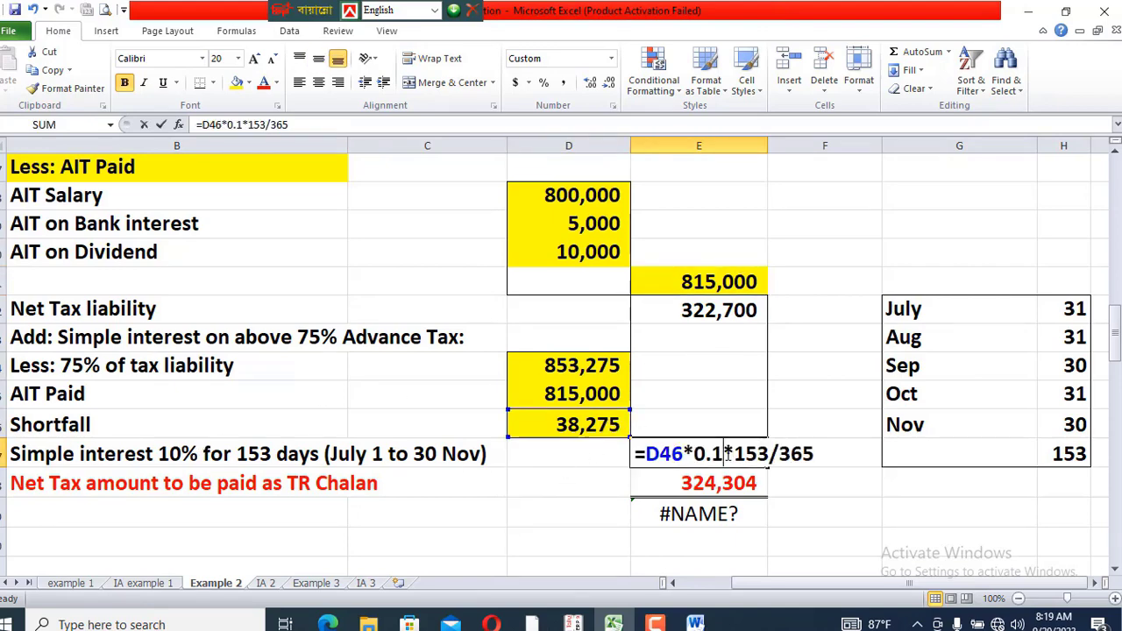
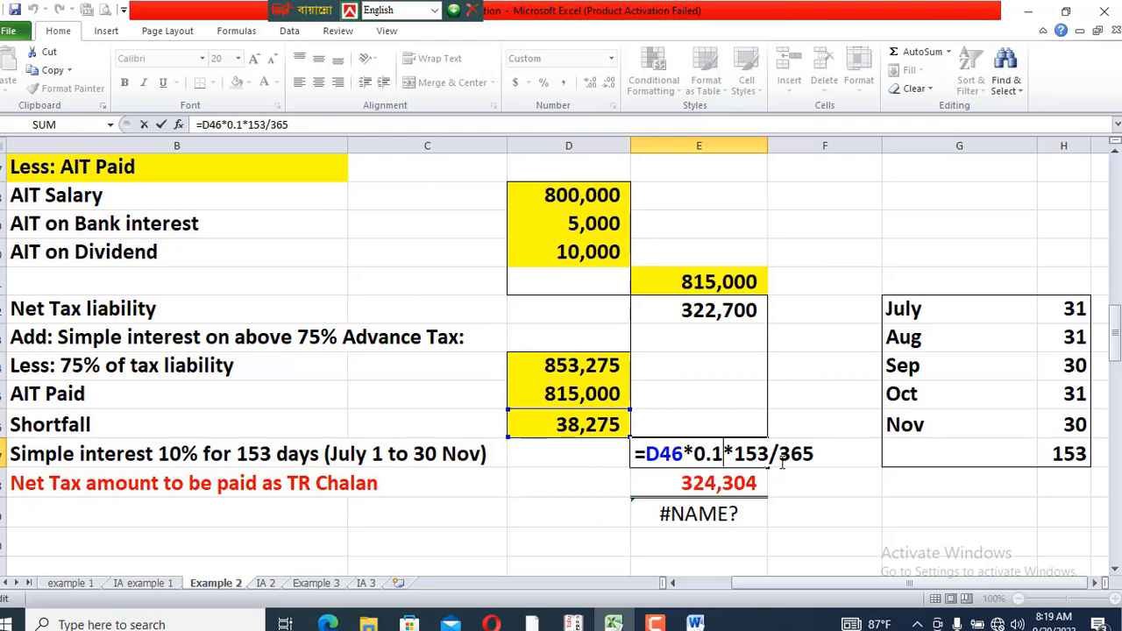
left_click(562, 476)
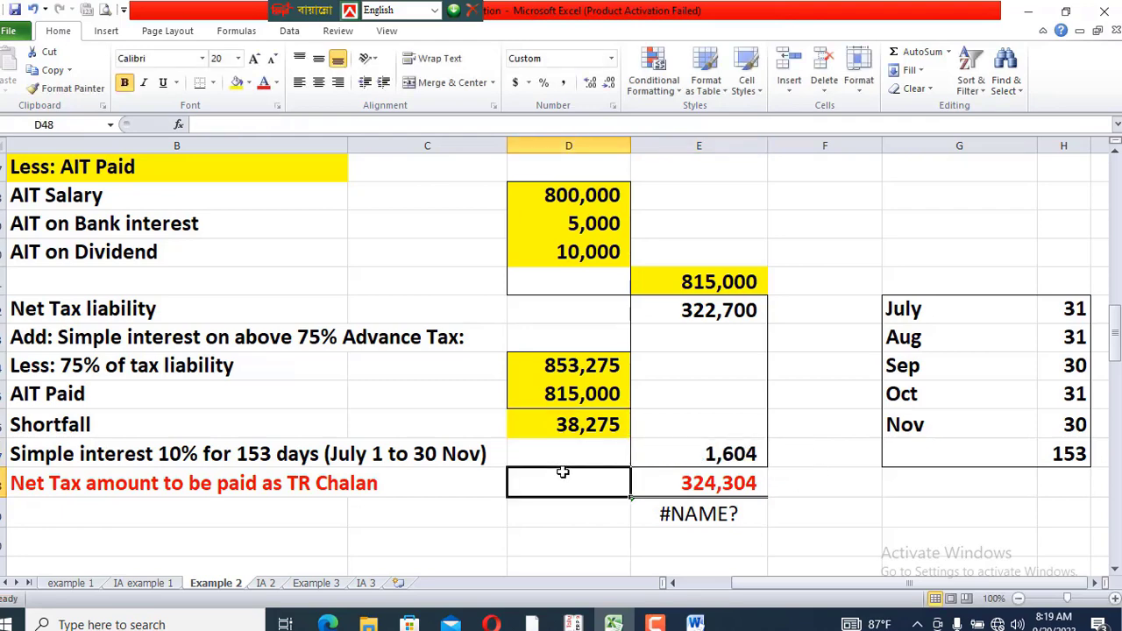
Highlight the simple interest amount in E47 with yellow fill
left_click(717, 456)
left_click(239, 83)
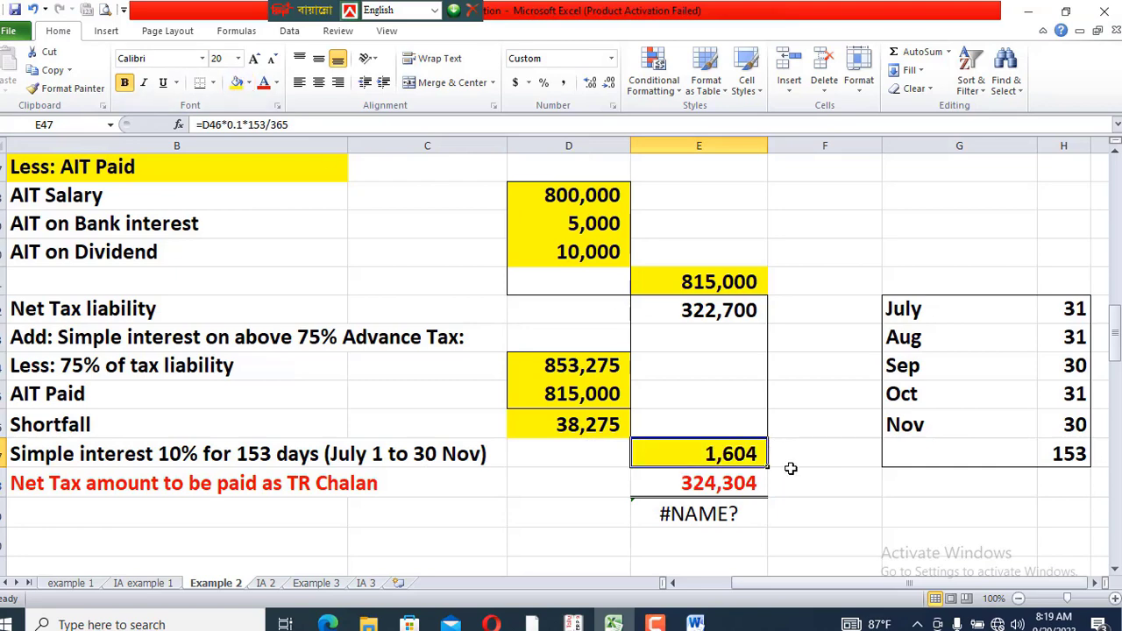
left_click(823, 502)
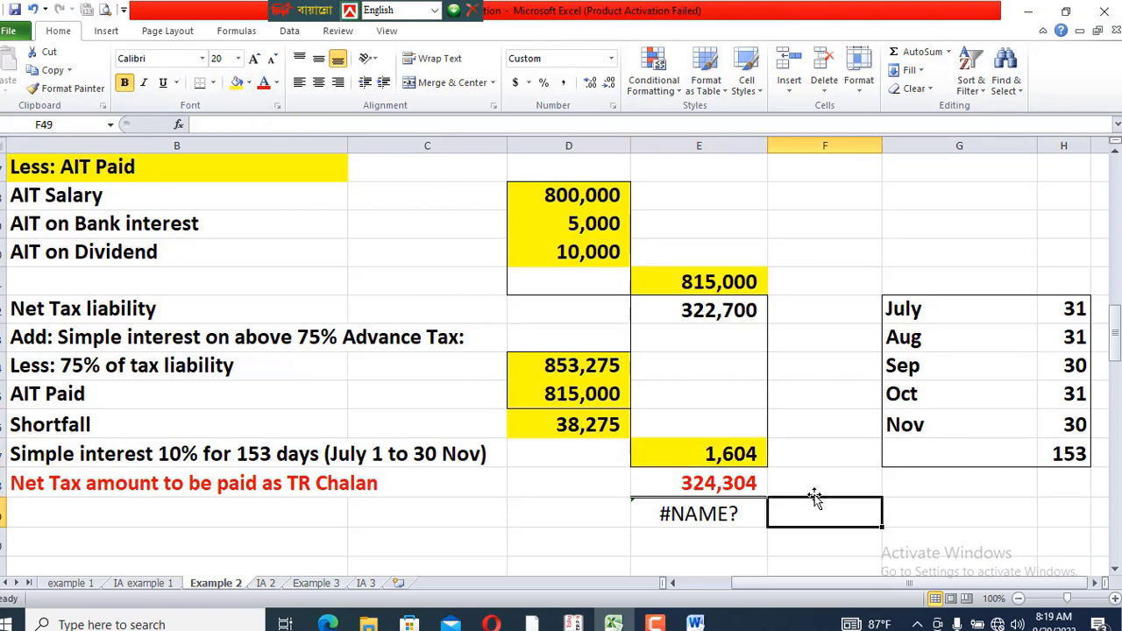
Check the net tax formula in E48 and clear the FORMULATEXT cell E49 beneath it
double_click(724, 483)
key("Return")
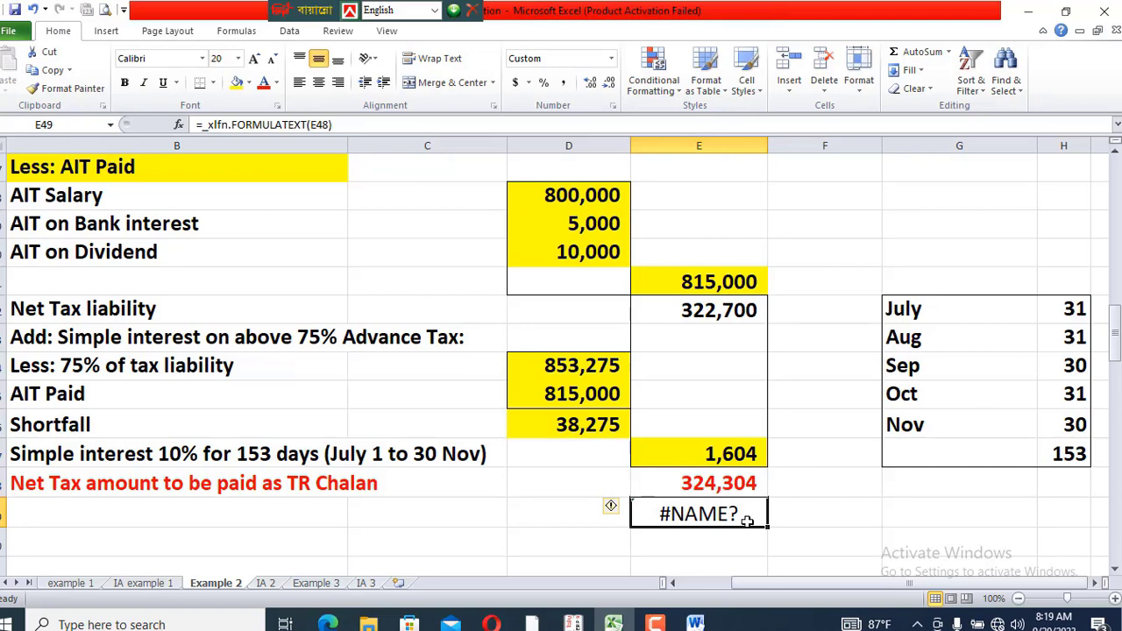
key("Delete")
key("Left")
key("Left")
key("Left")
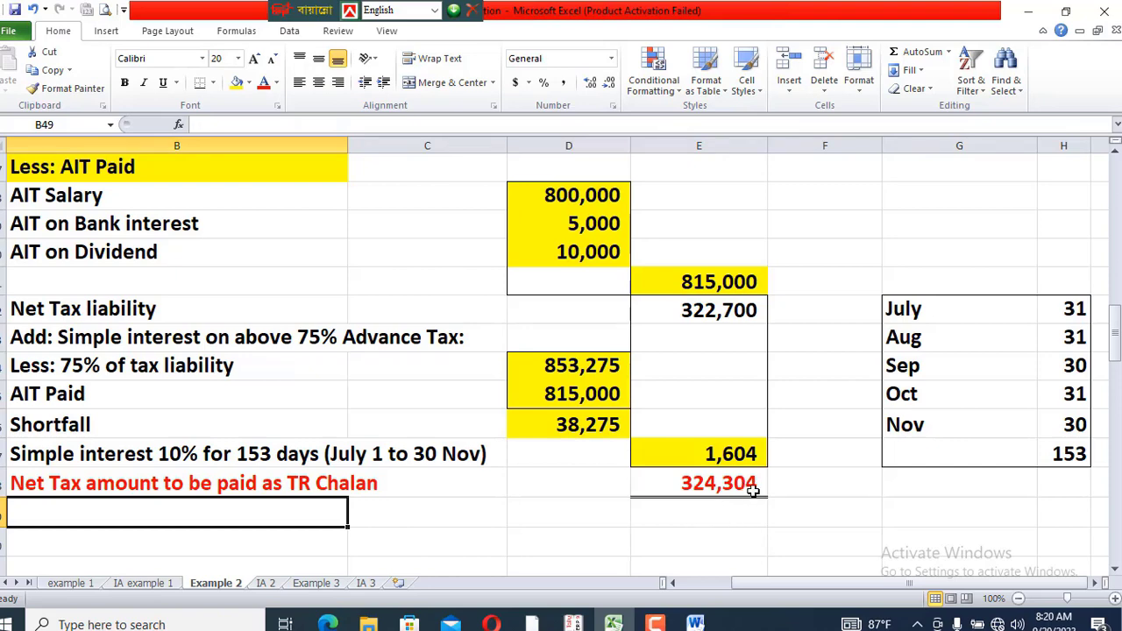
Review the net tax payable in E48, then examine the salary table headed "No Exemption" and its house rent formula
left_click(753, 492)
scroll(653, 518, "down", 1)
scroll(566, 471, "down", 1)
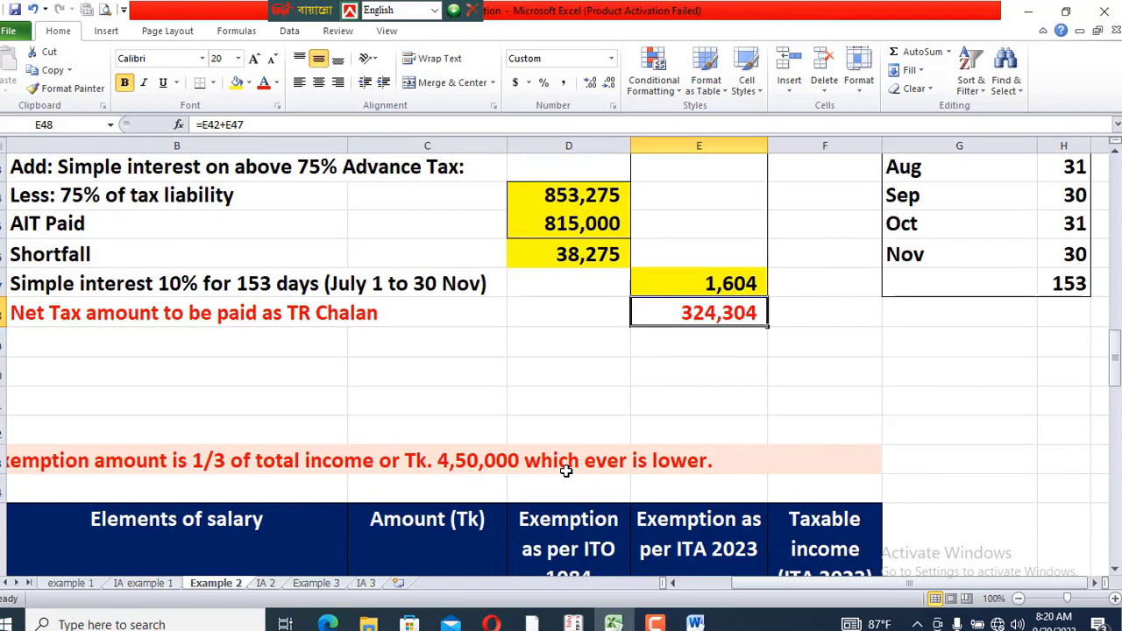
scroll(566, 471, "down", 1)
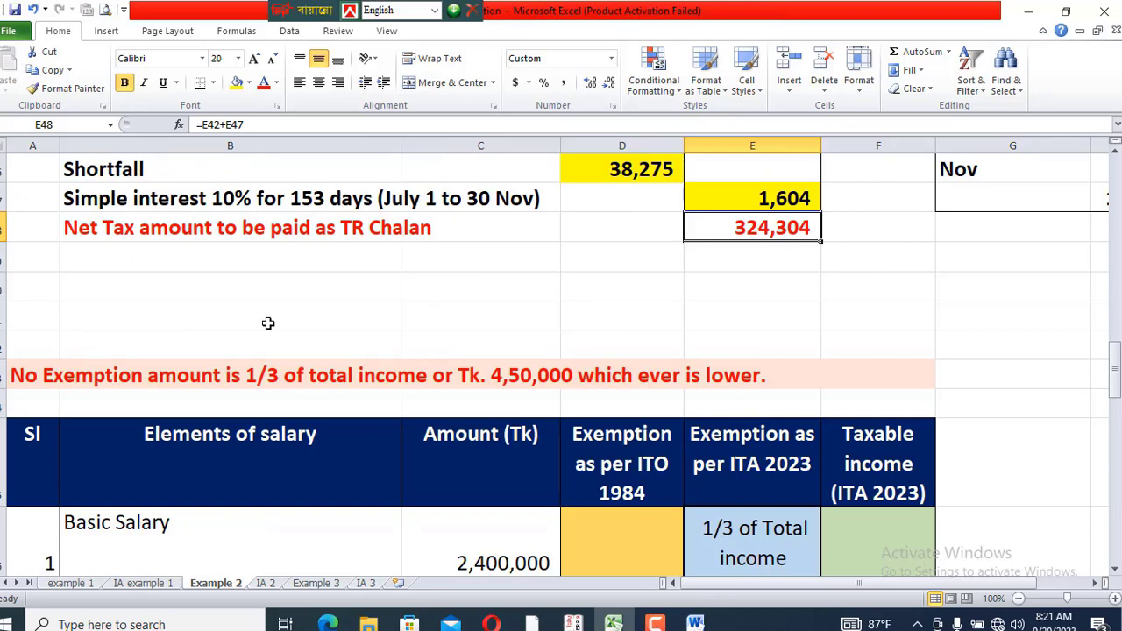
scroll(269, 324, "down", 1)
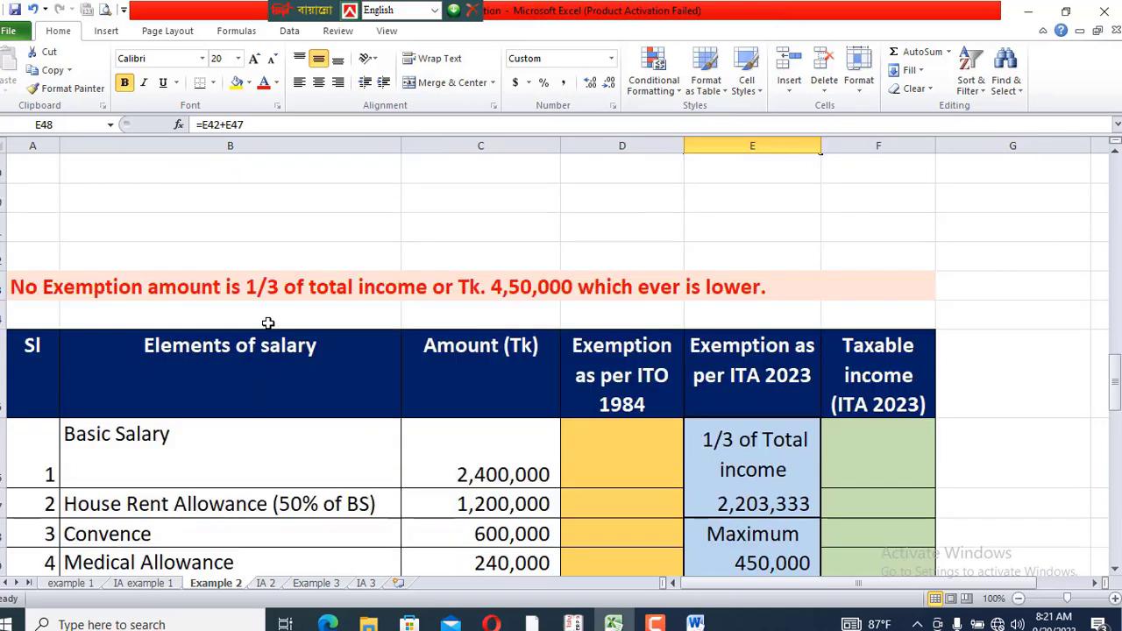
scroll(400, 320, "down", 1)
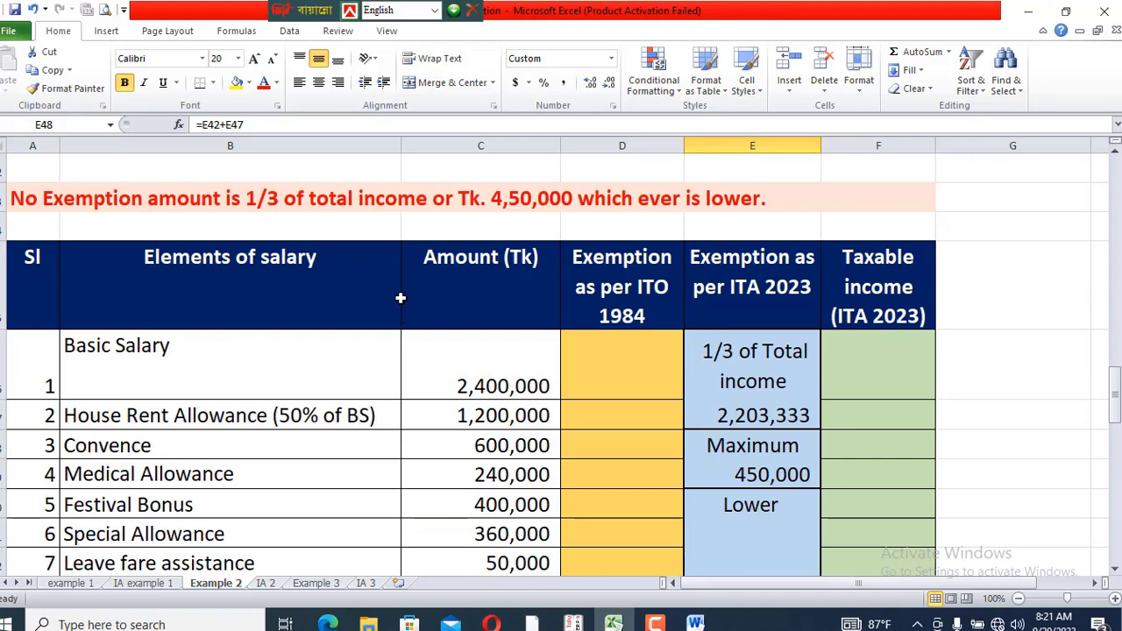
left_click(181, 378)
left_click(526, 416)
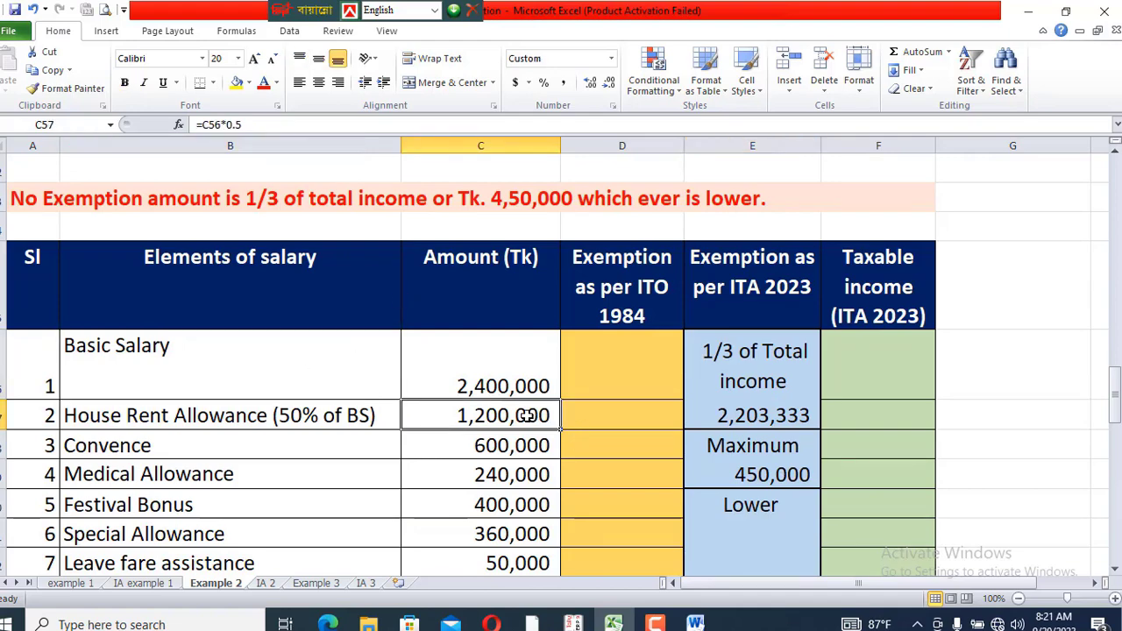
scroll(522, 429, "down", 3)
scroll(491, 421, "up", 4)
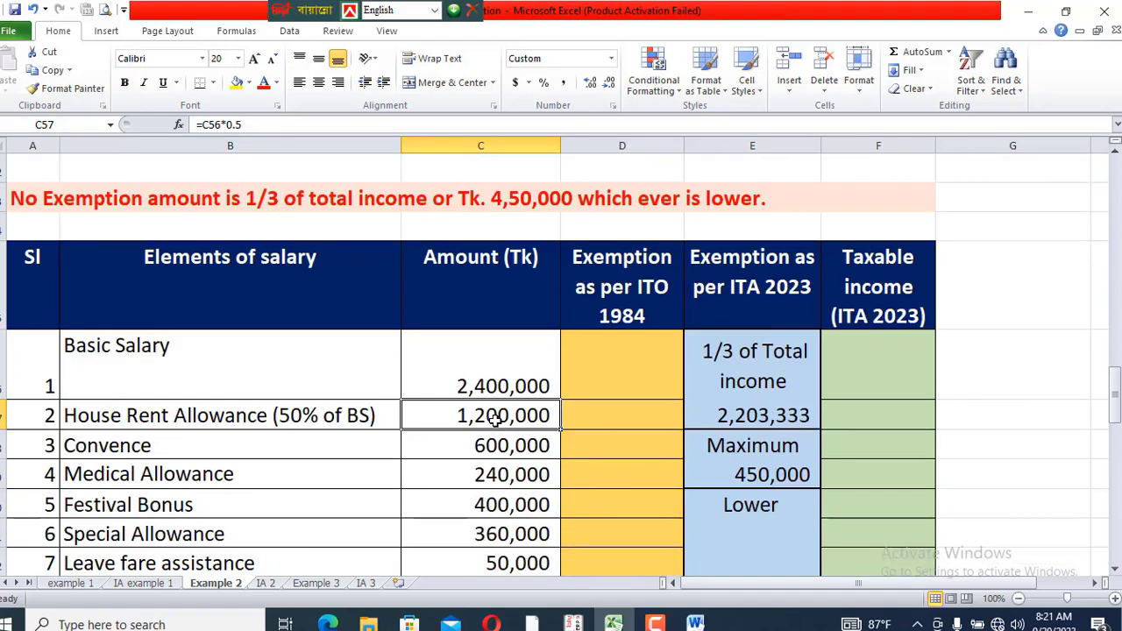
Compare the basic salary formulas of the two salary tables and examine the first table's total in C21
left_click(507, 384)
scroll(508, 385, "down", 10)
scroll(508, 385, "up", 11)
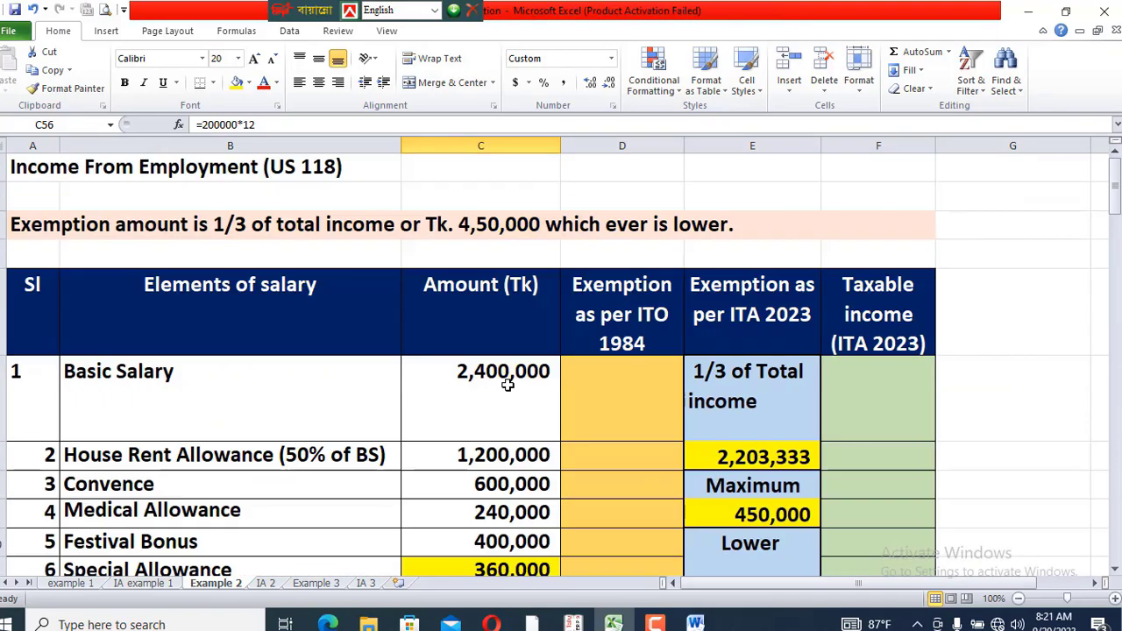
left_click(486, 392)
scroll(484, 401, "down", 3)
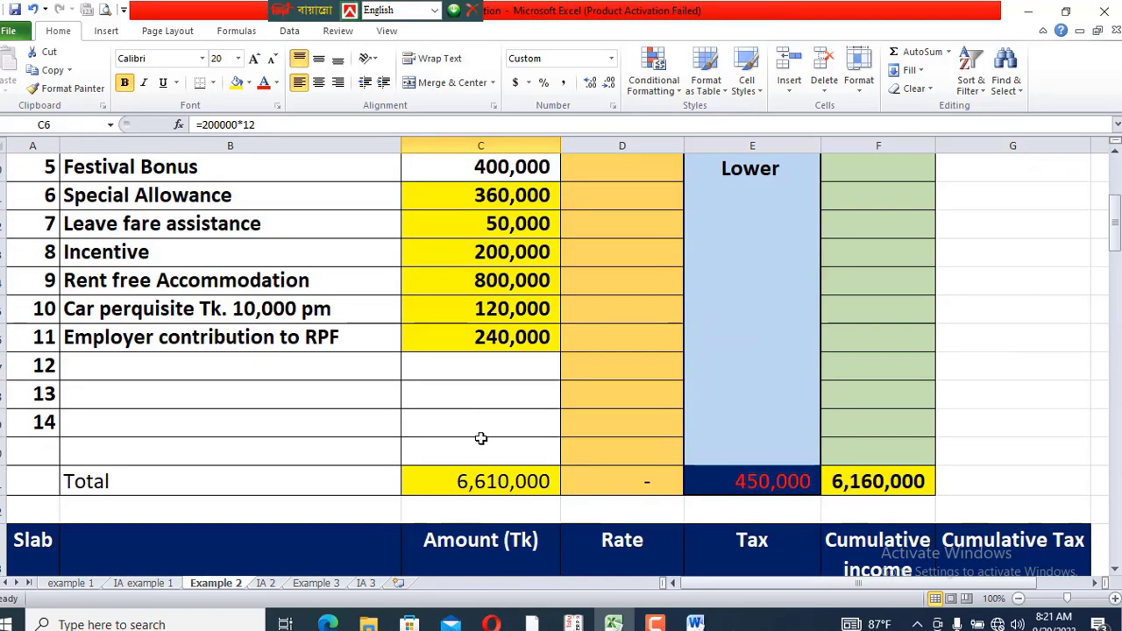
left_click(483, 481)
scroll(491, 535, "down", 10)
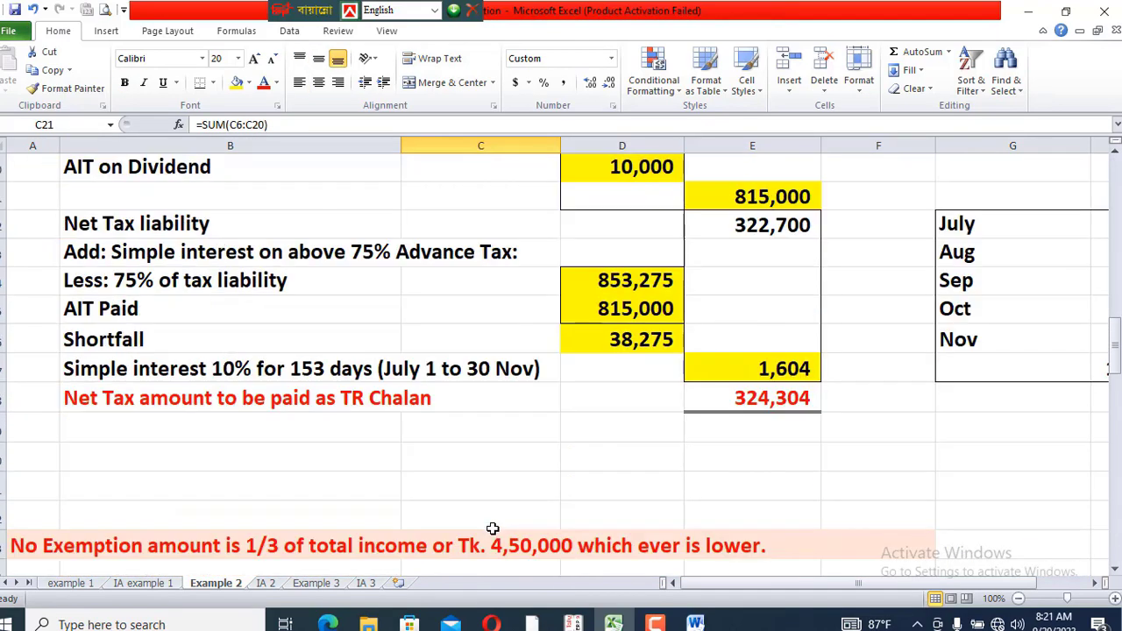
Highlight the total salary amount in C71 of the no-exemption table with yellow fill
scroll(496, 517, "up", 10)
left_click(517, 375)
left_click(237, 81)
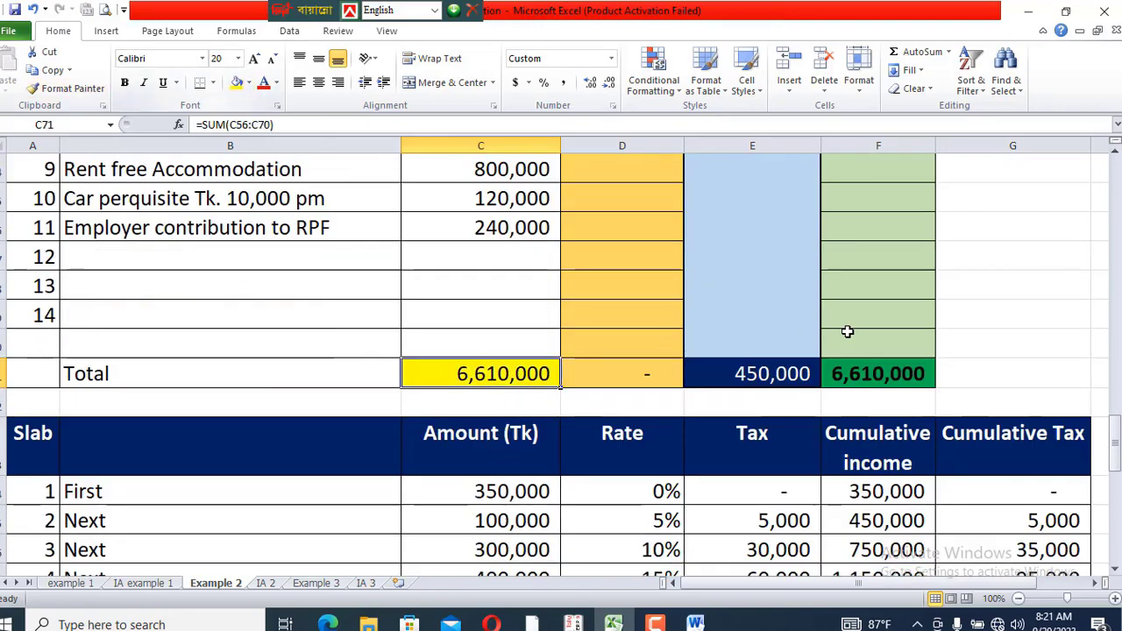
Give the Total row amount in E71 of the no-exemption table a red font and yellow fill
left_click(785, 375)
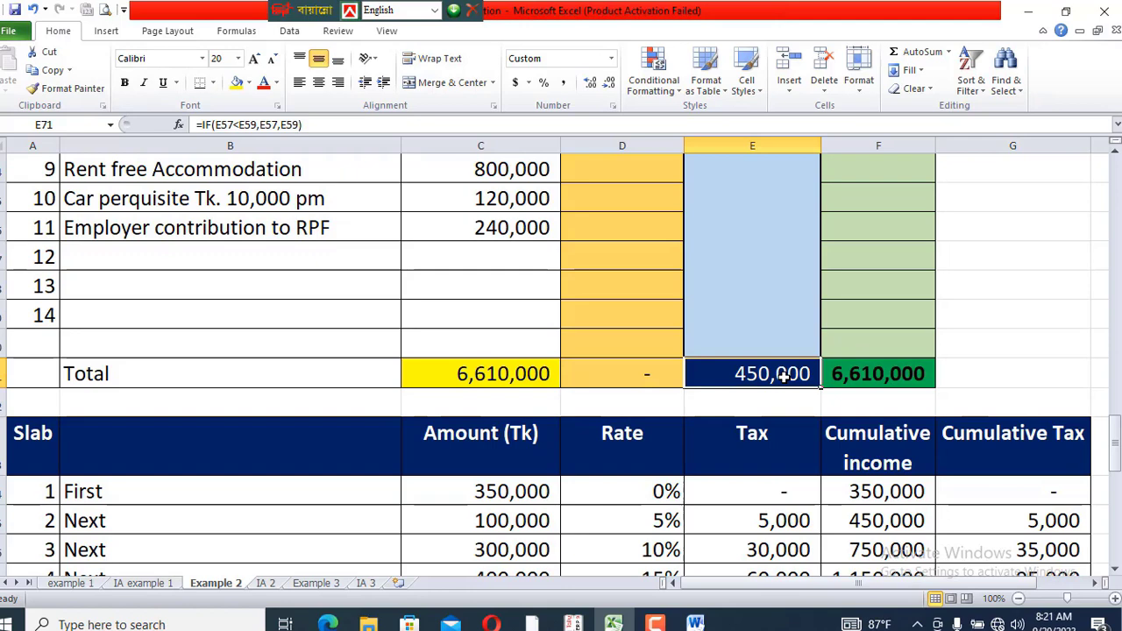
left_click(266, 90)
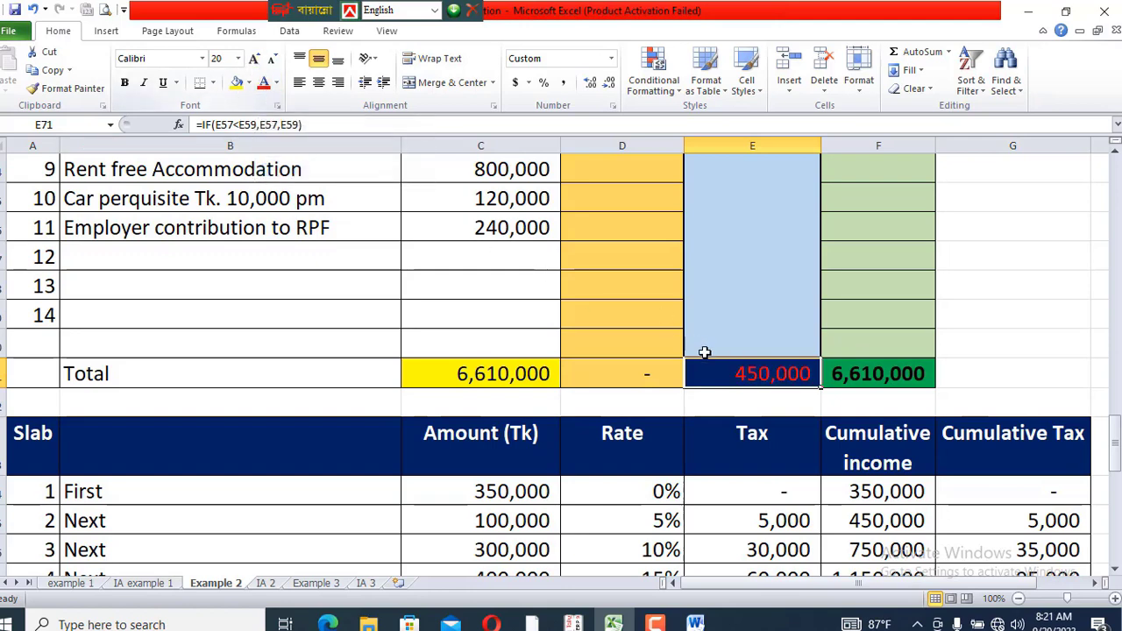
left_click(235, 87)
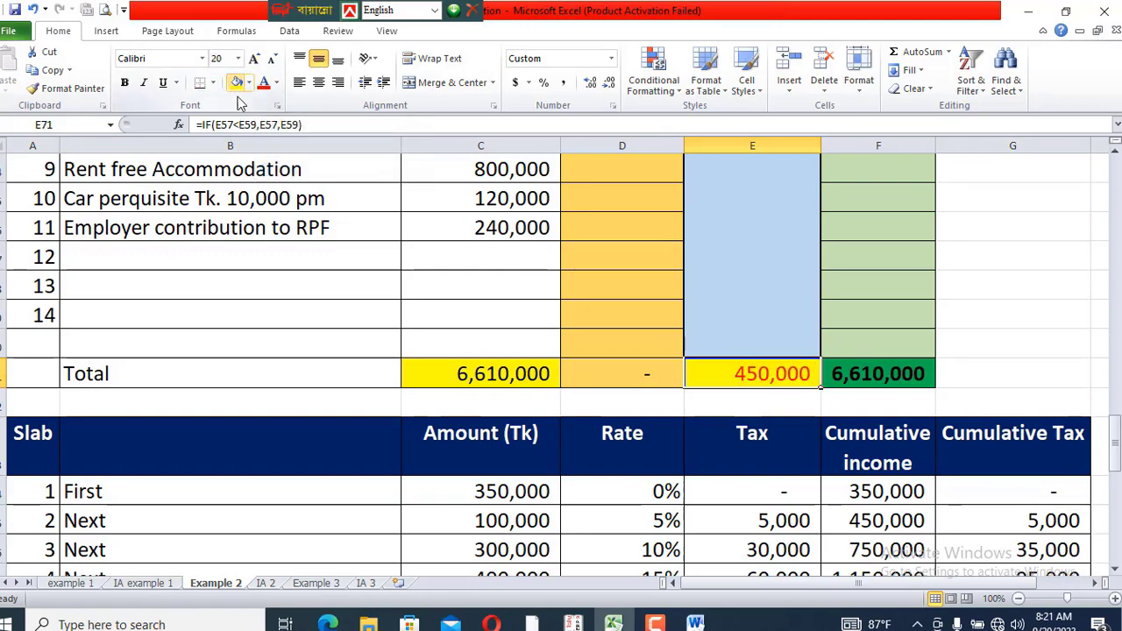
Check the formula of the total taxable amount in F71
left_click(900, 375)
double_click(900, 374)
key("Return")
Examine the no-exemption tax slab table, the minimum tax formula in E81 and the tax liability in E86
scroll(899, 375, "down", 3)
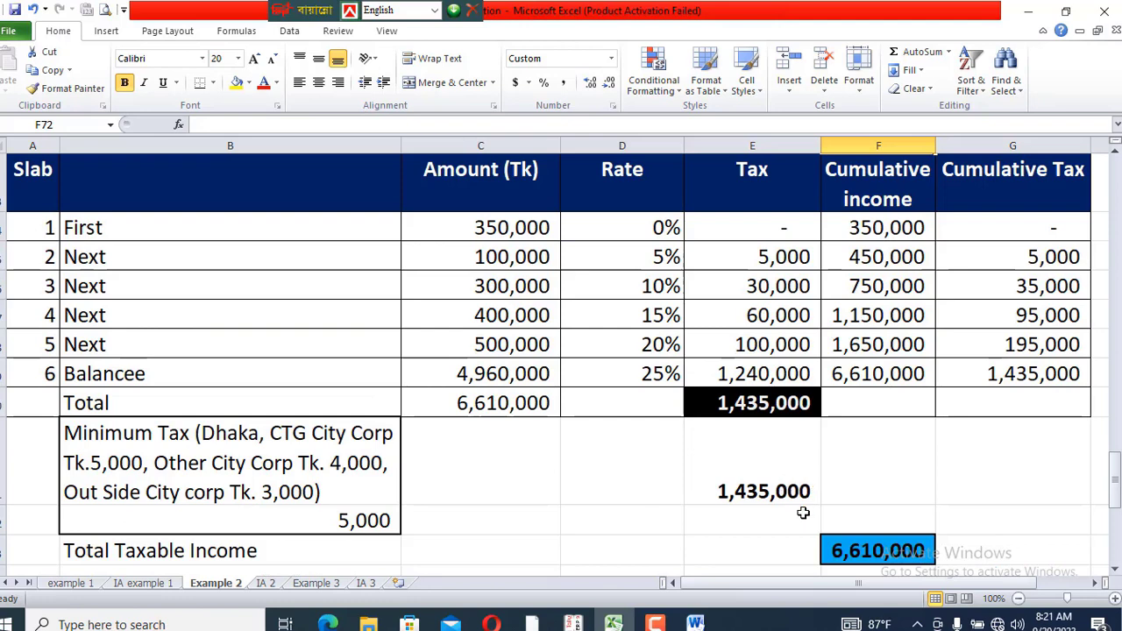
scroll(791, 491, "down", 1)
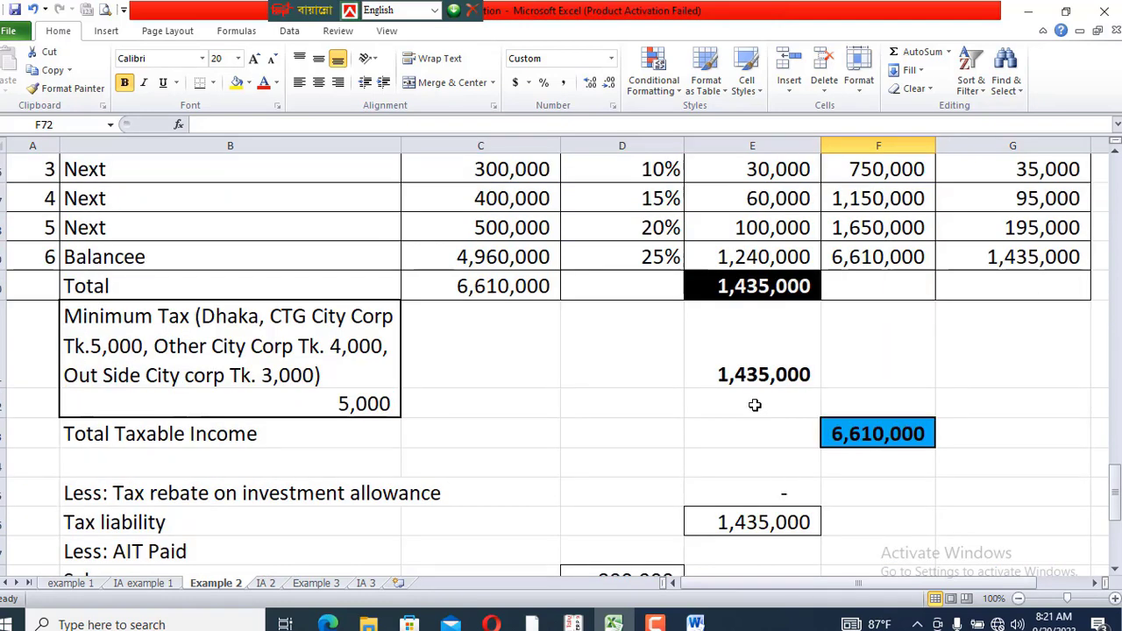
left_click(756, 372)
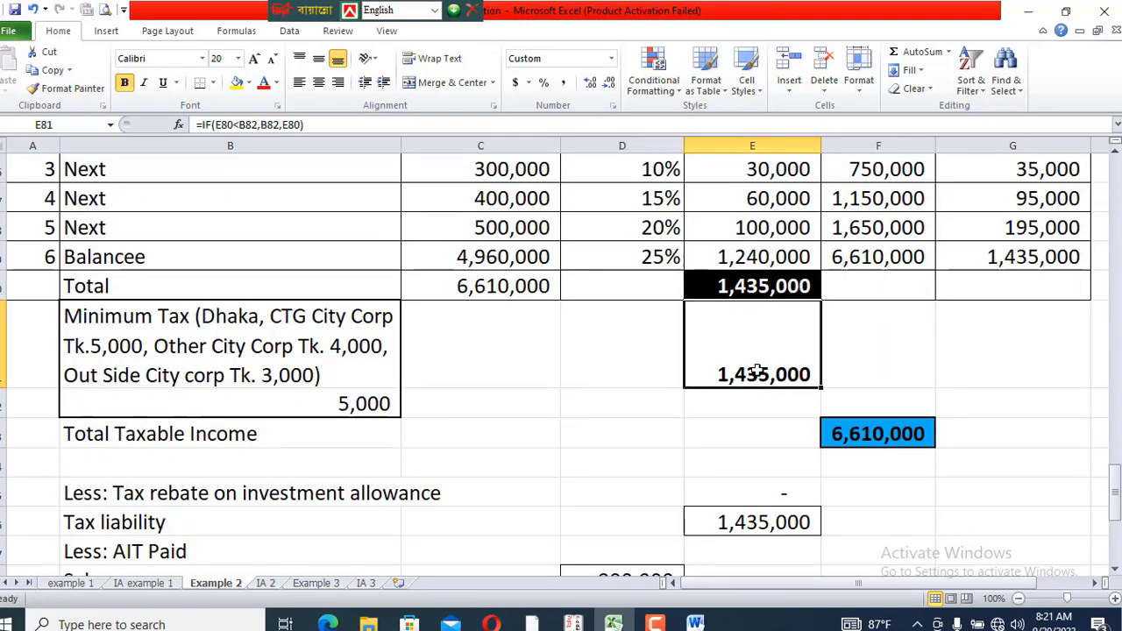
left_click(519, 265)
scroll(771, 342, "up", 2)
left_click(482, 392)
scroll(483, 391, "down", 2)
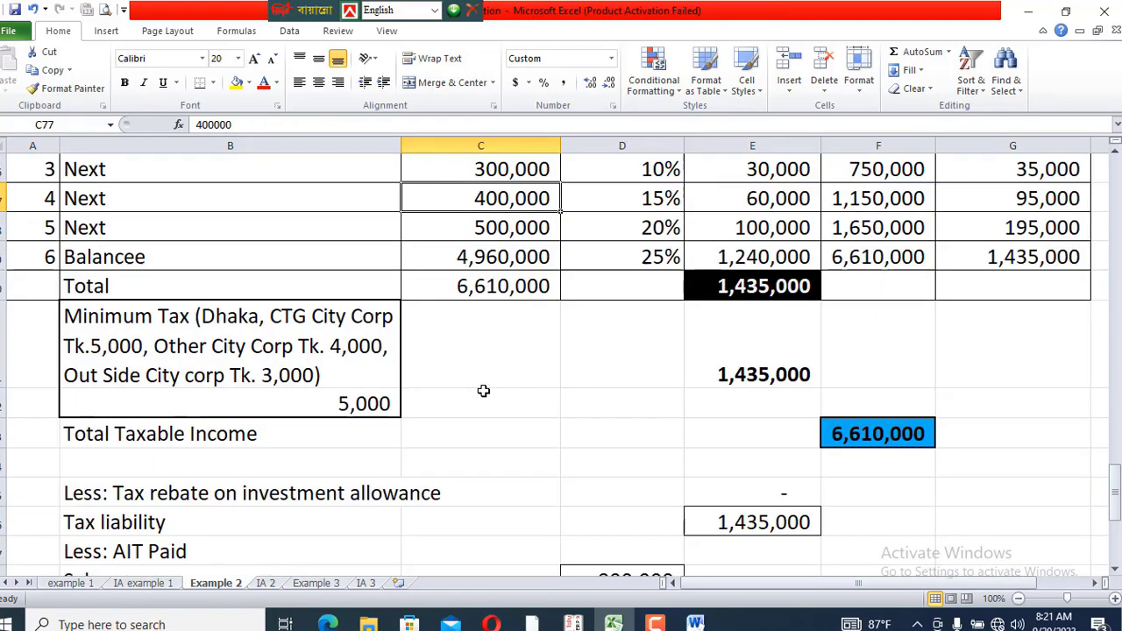
left_click(757, 375)
scroll(757, 375, "down", 1)
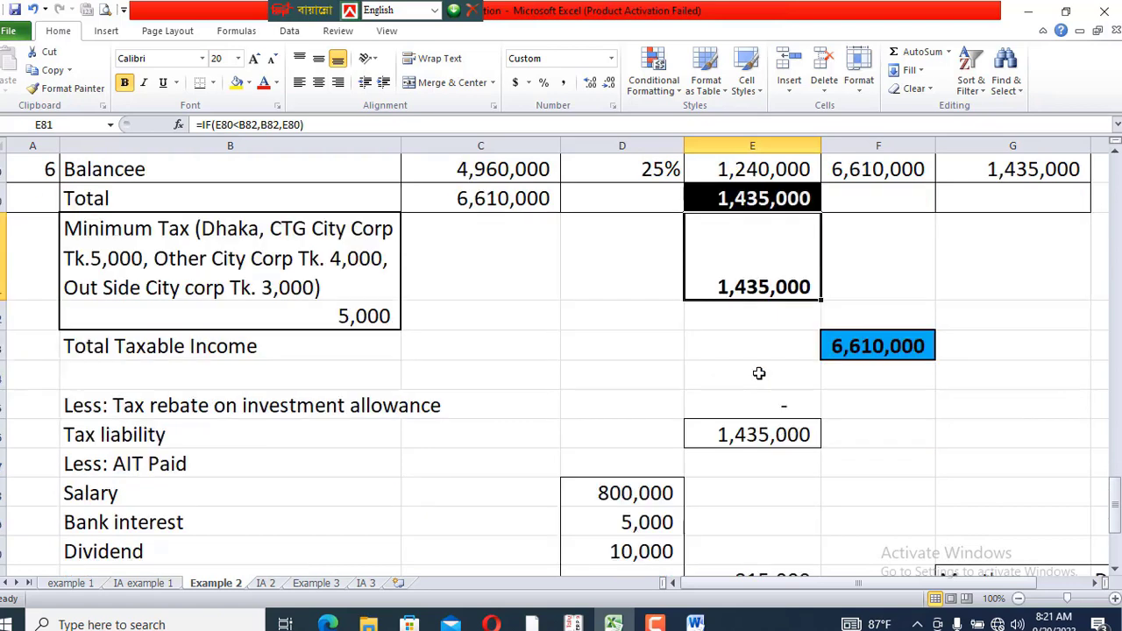
left_click(741, 433)
Highlight the total AIT paid in E91 and the net tax liability in E92 with yellow fill
scroll(375, 453, "down", 2)
left_click(778, 436)
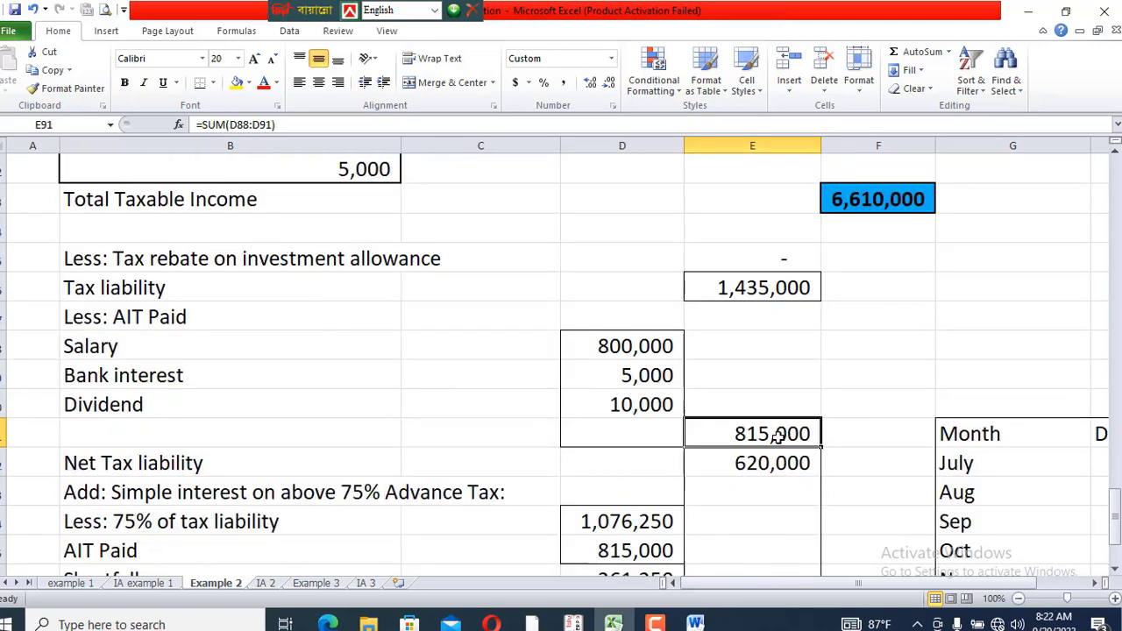
key("F4")
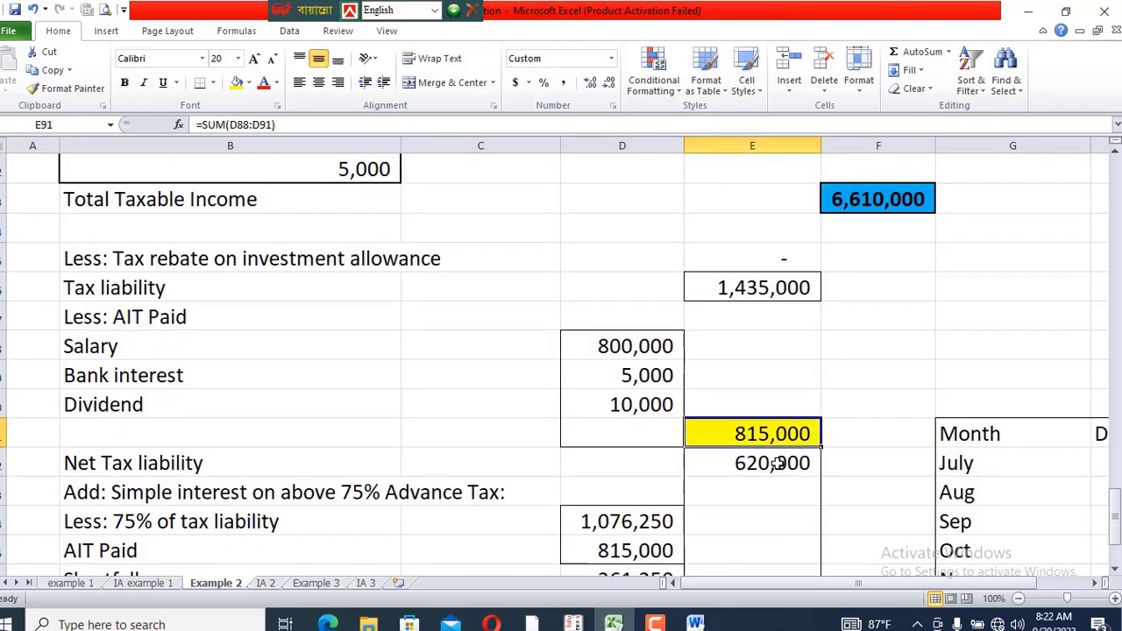
left_click(777, 464)
key("F4")
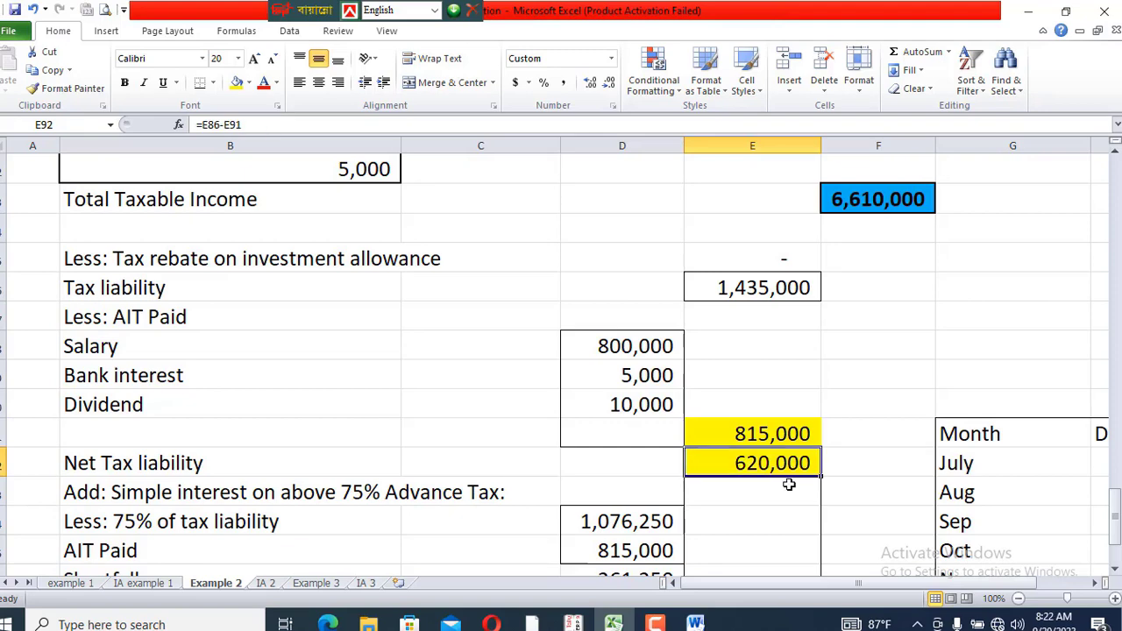
Check the 75% of tax liability formula in D94, and fill D94 and the AIT Paid amount in D95 yellow
scroll(788, 509, "down", 2)
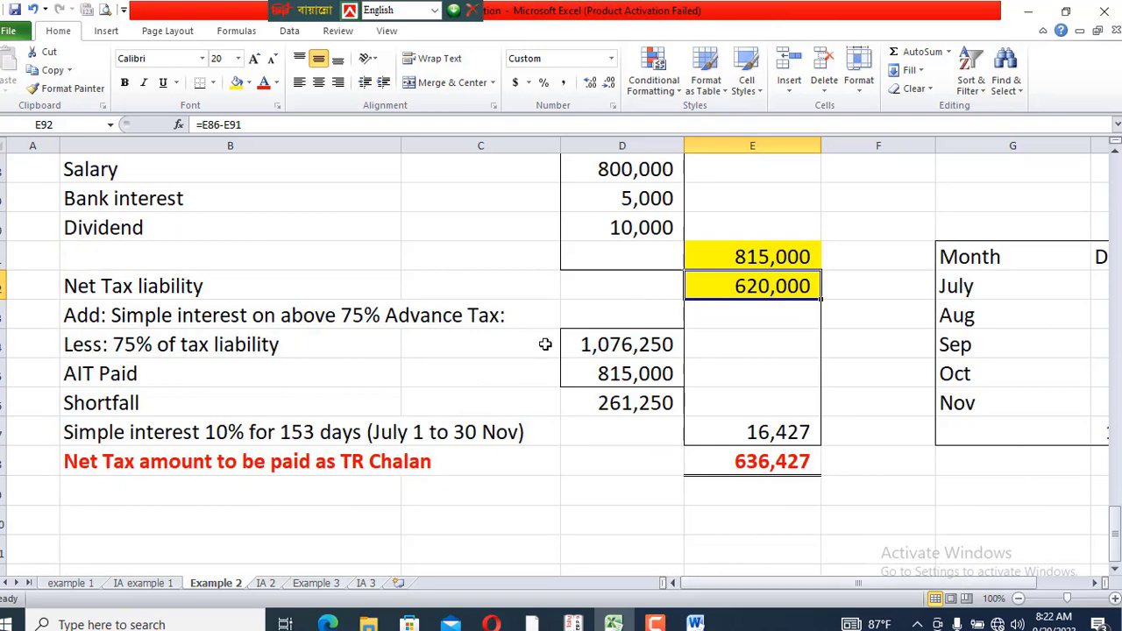
left_click(623, 342)
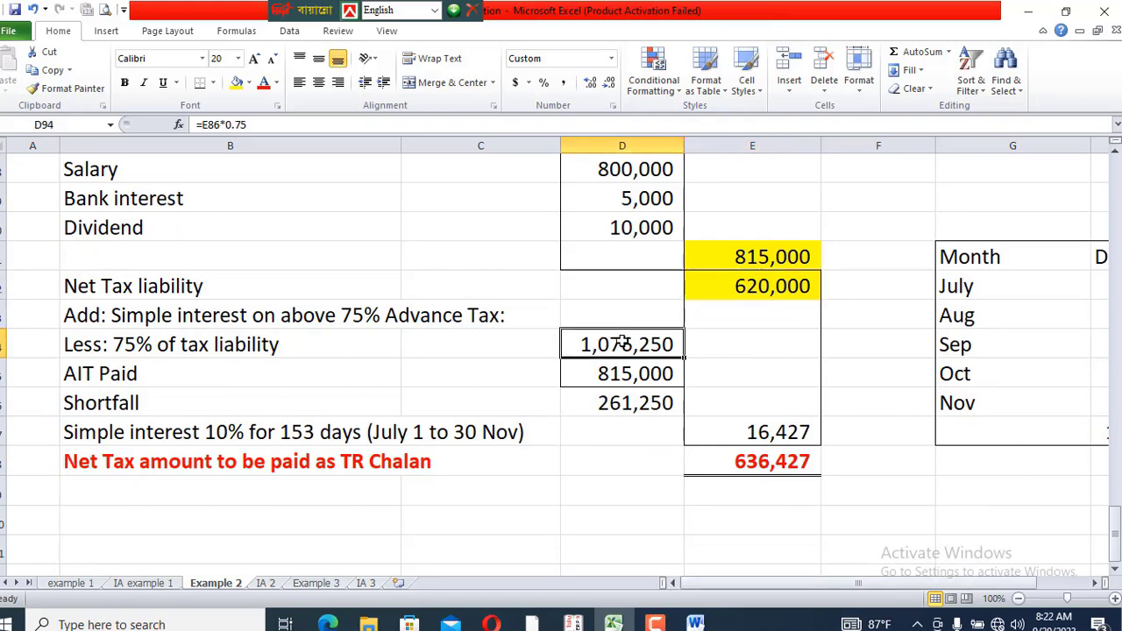
type("=")
key("Escape")
double_click(631, 334)
key("Return")
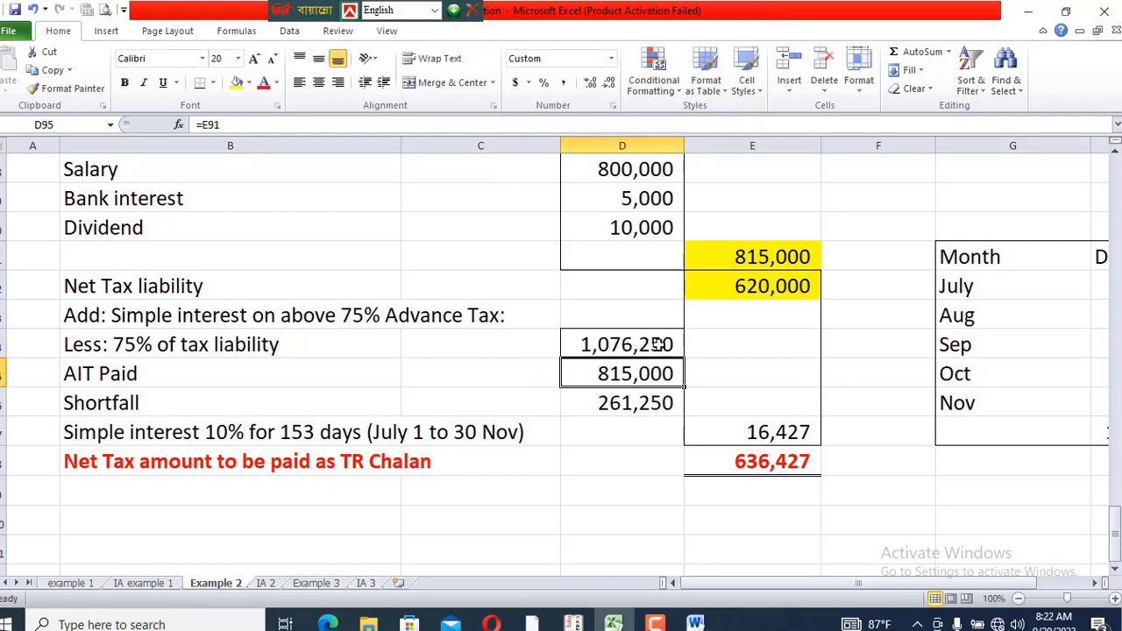
left_click(647, 346)
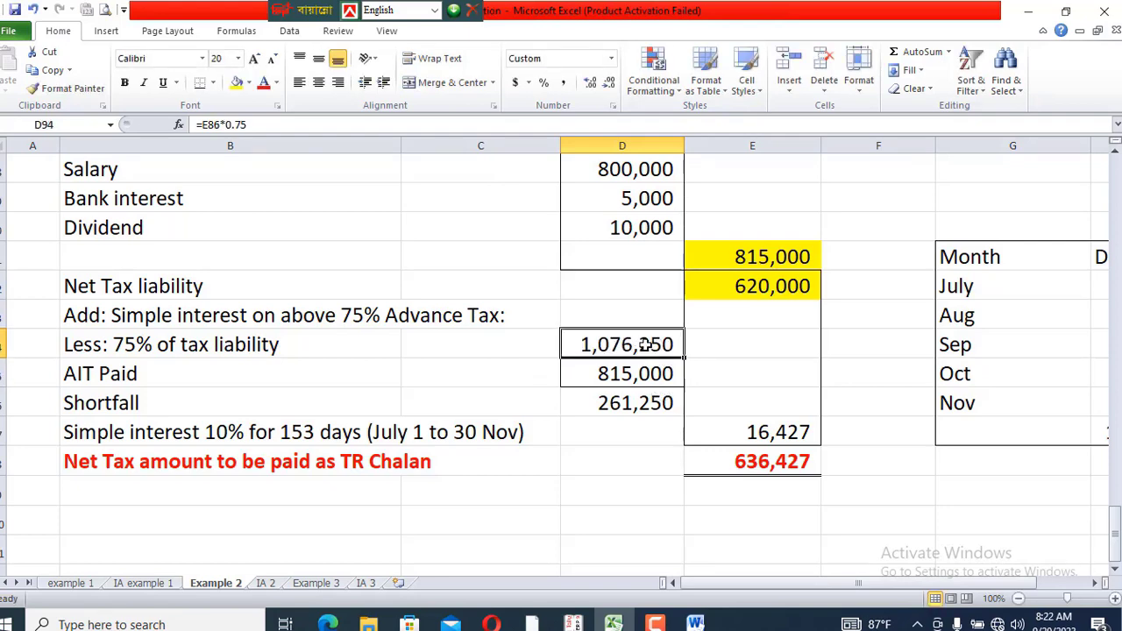
key("F4")
left_click(643, 374)
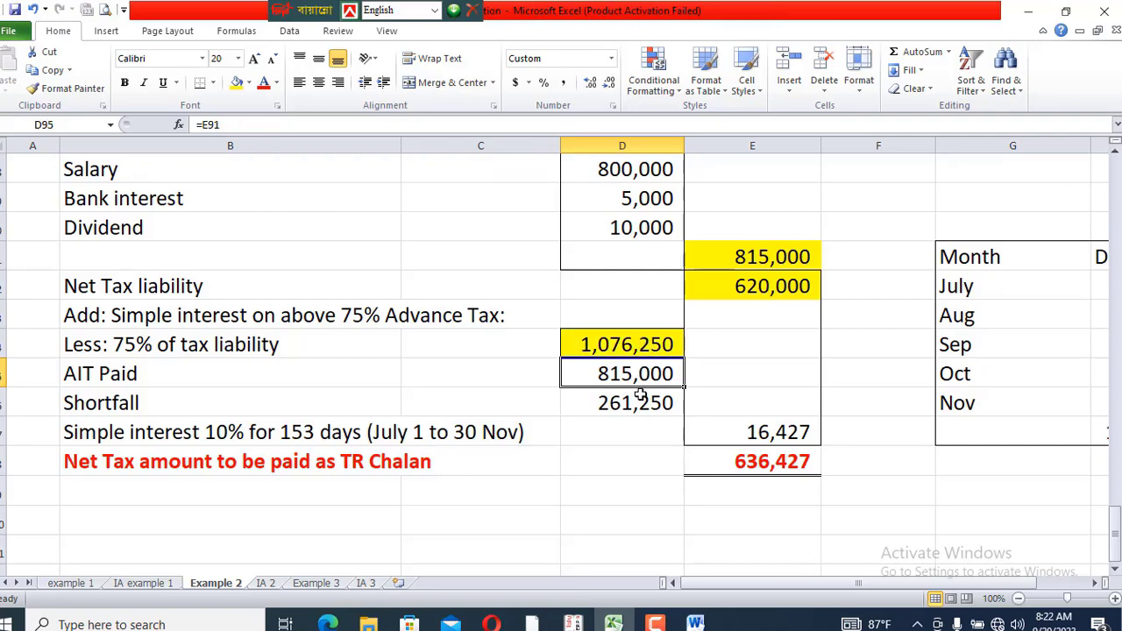
key("F4")
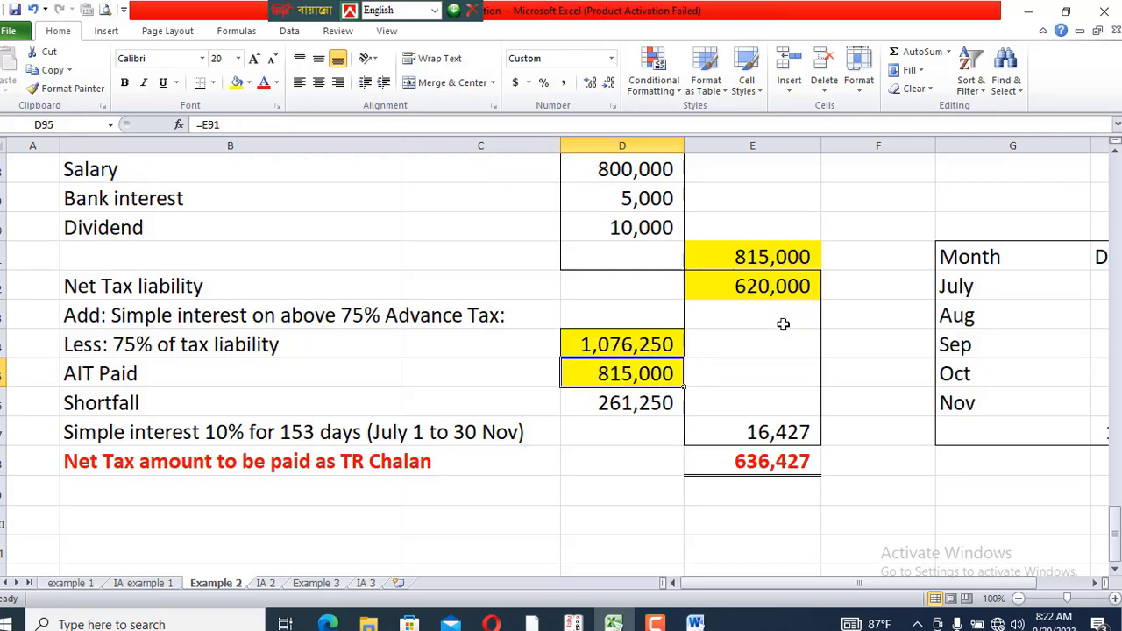
Check the shortfall and simple interest formulas, and highlight the interest amount in E97 with yellow fill
left_click(614, 401)
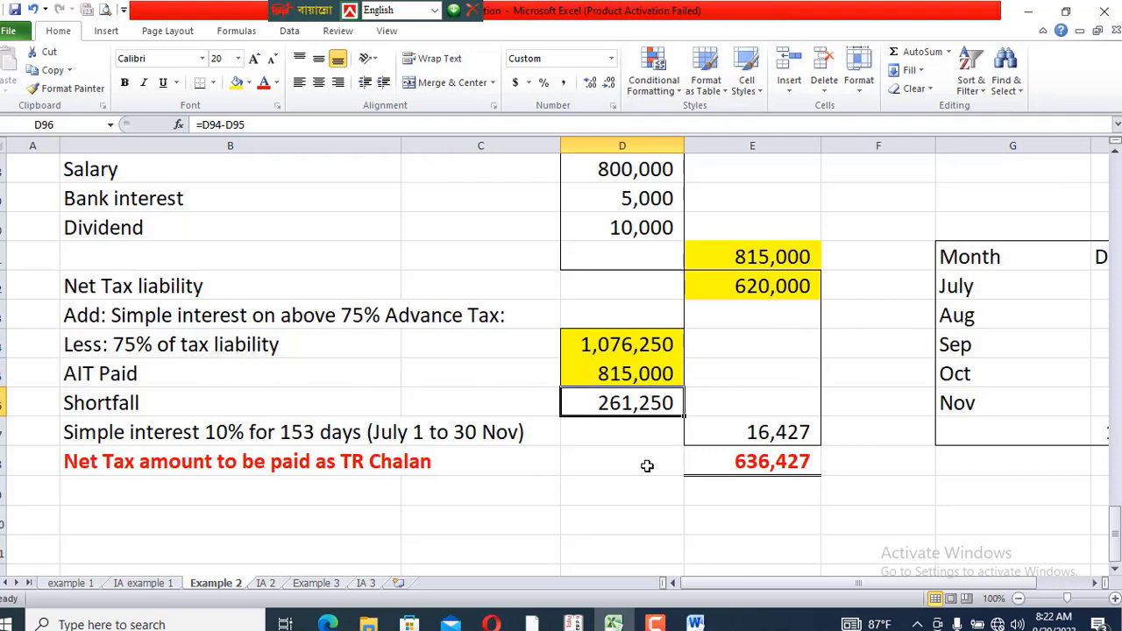
left_click(253, 426)
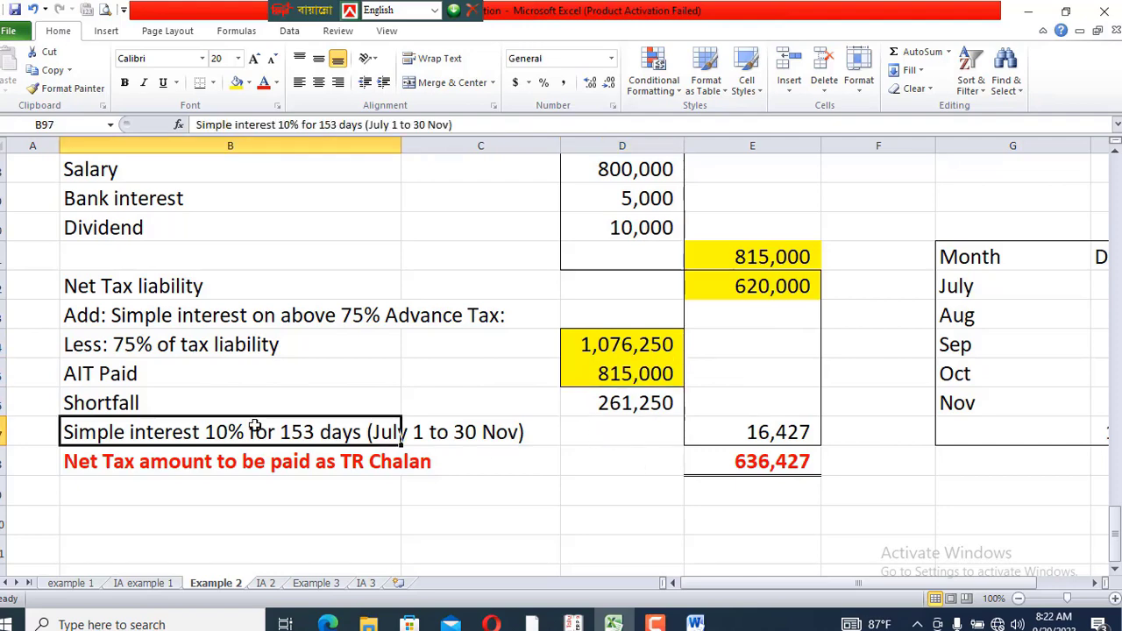
double_click(778, 429)
key("Return")
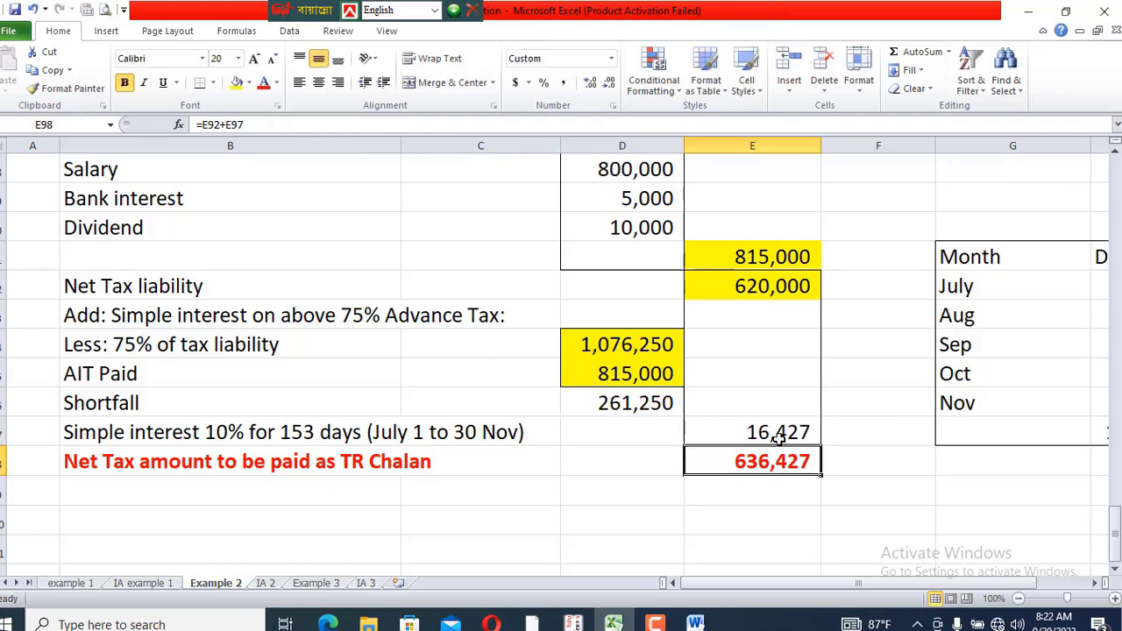
left_click(765, 431)
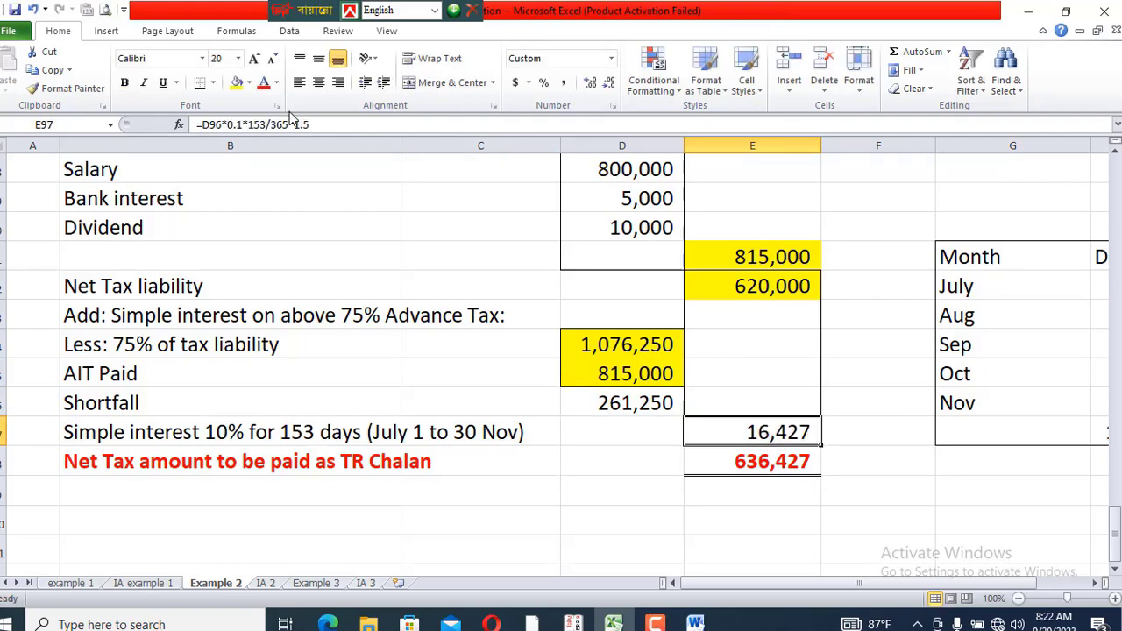
left_click(237, 83)
left_click(906, 498)
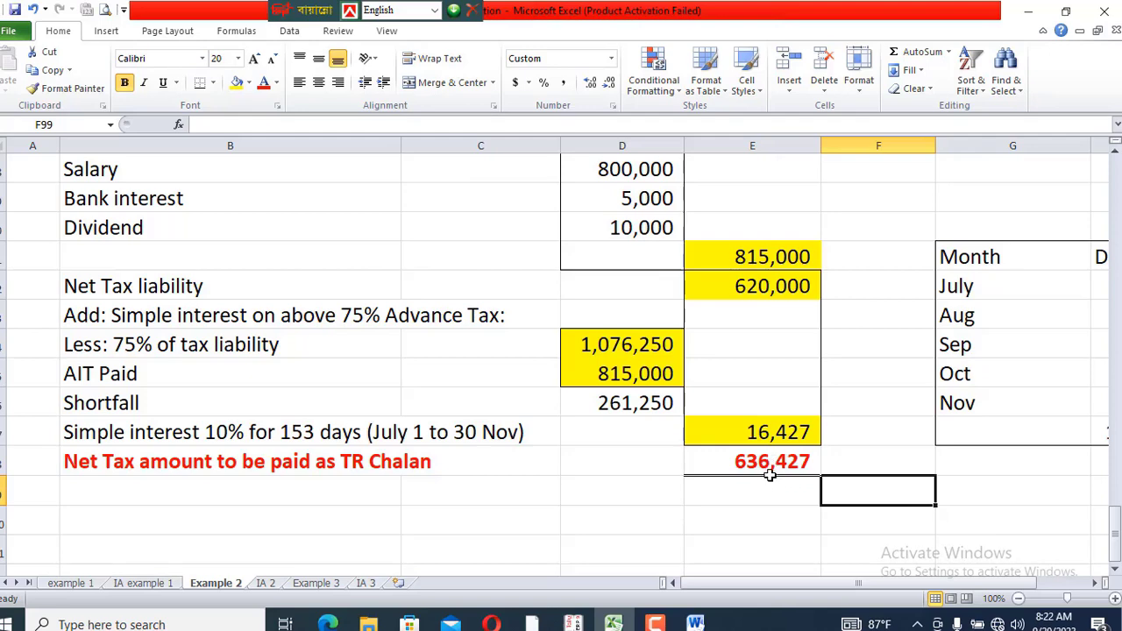
Review the net tax amount to be paid in E98 and the no-exemption computation above it
left_click(798, 462)
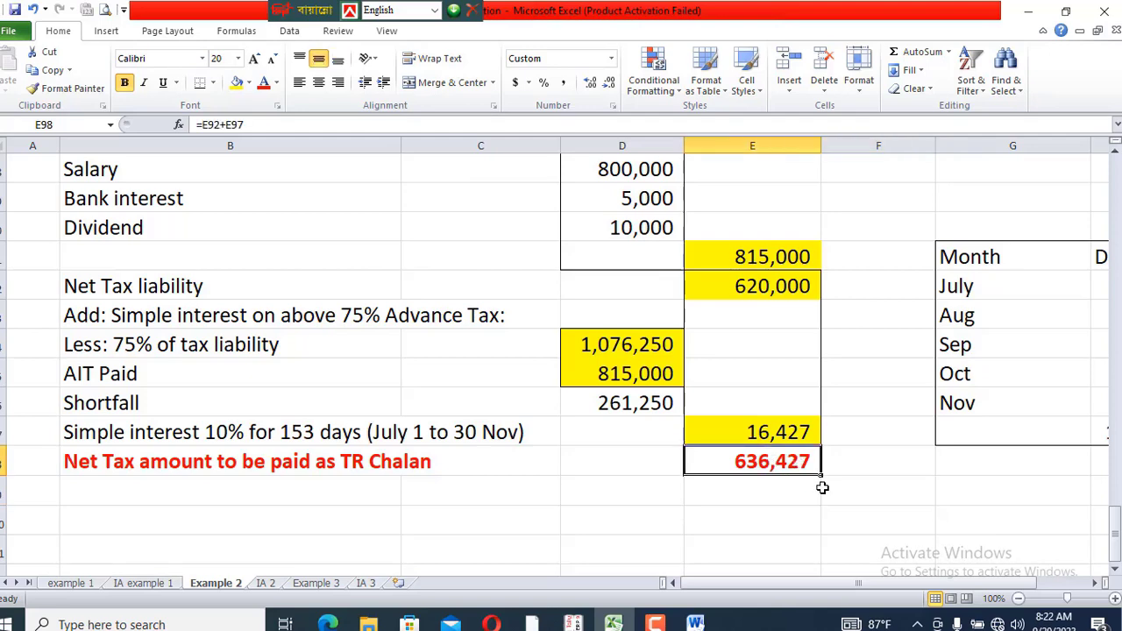
scroll(771, 485, "down", 1)
scroll(641, 488, "up", 6)
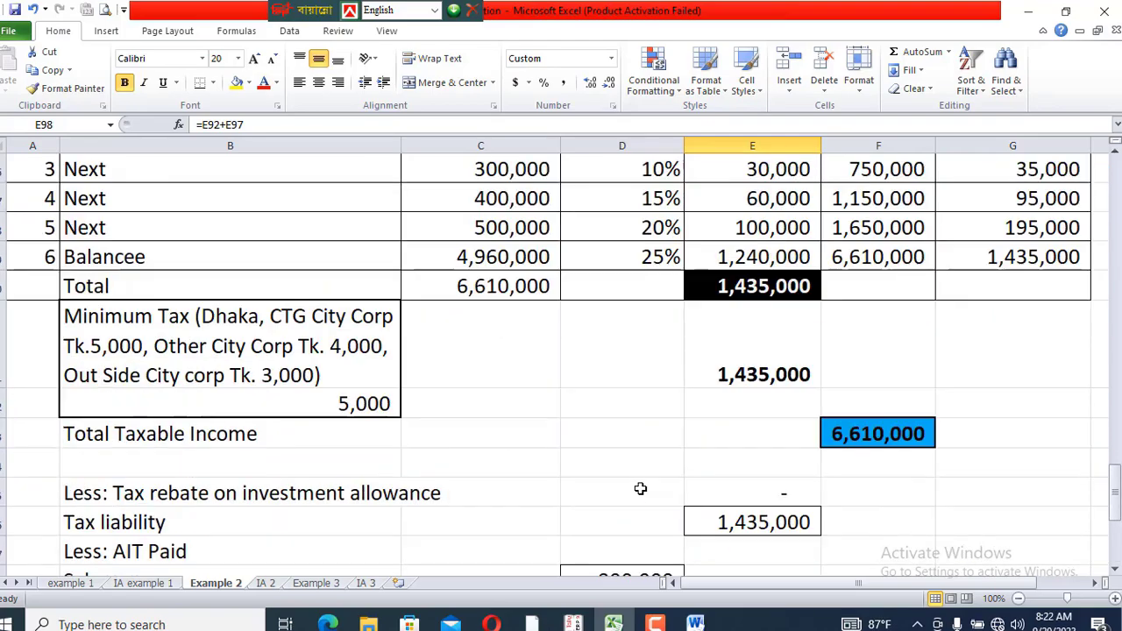
scroll(641, 488, "up", 10)
scroll(641, 491, "down", 16)
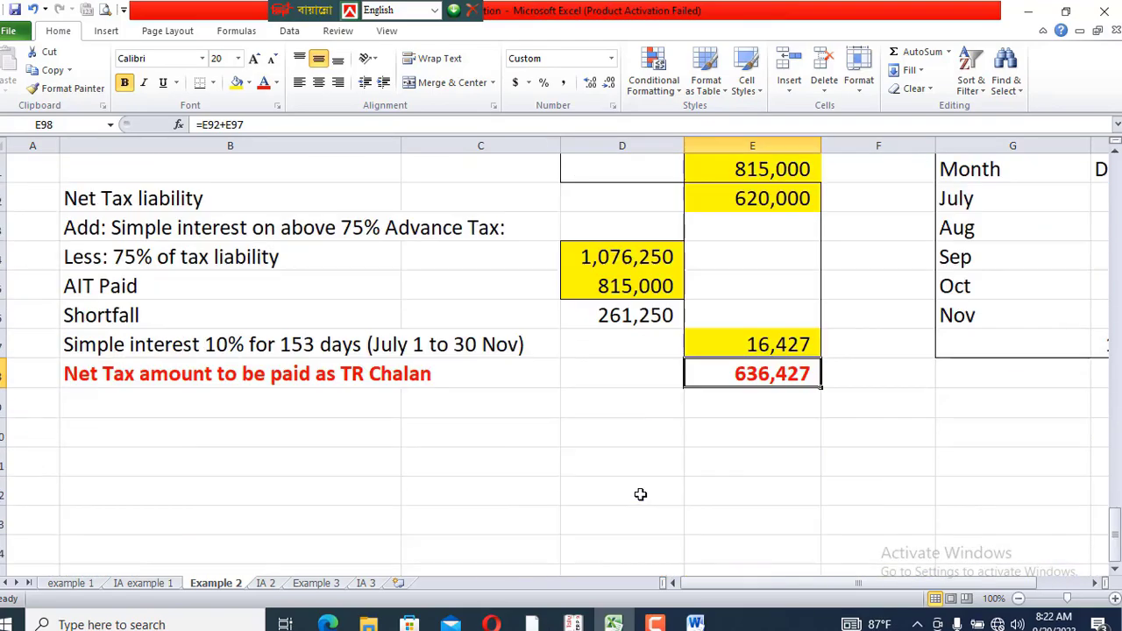
Add the first computation's tax and simple interest in C101 with the formula =E31+E47
left_click(533, 465)
type("=")
scroll(533, 466, "up", 12)
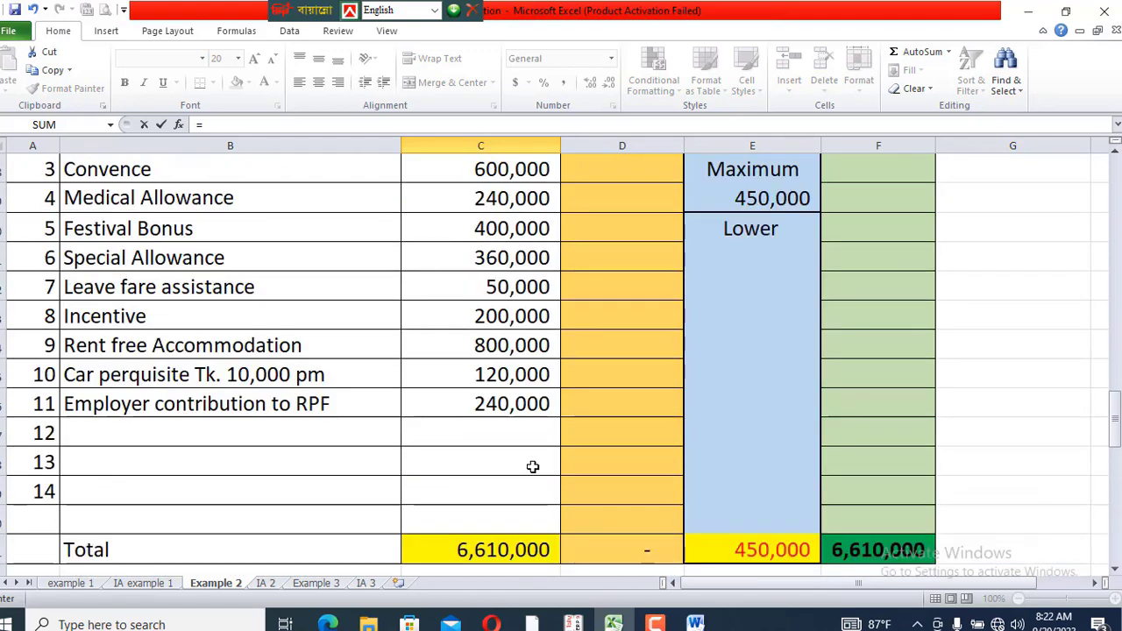
scroll(533, 466, "down", 12)
scroll(534, 466, "up", 6)
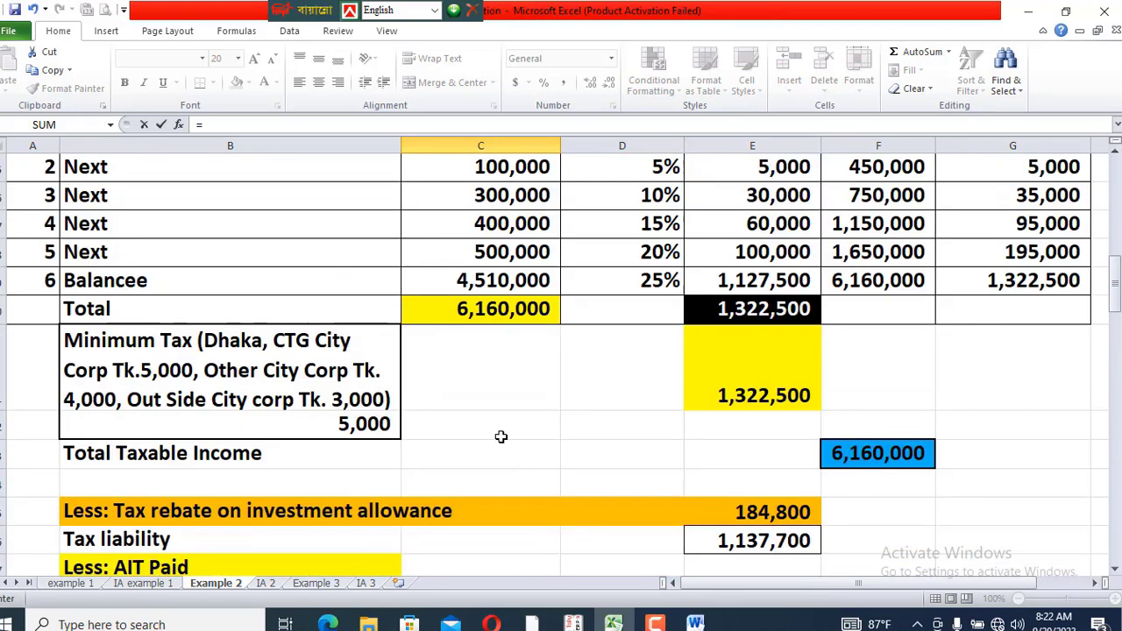
left_click(742, 383)
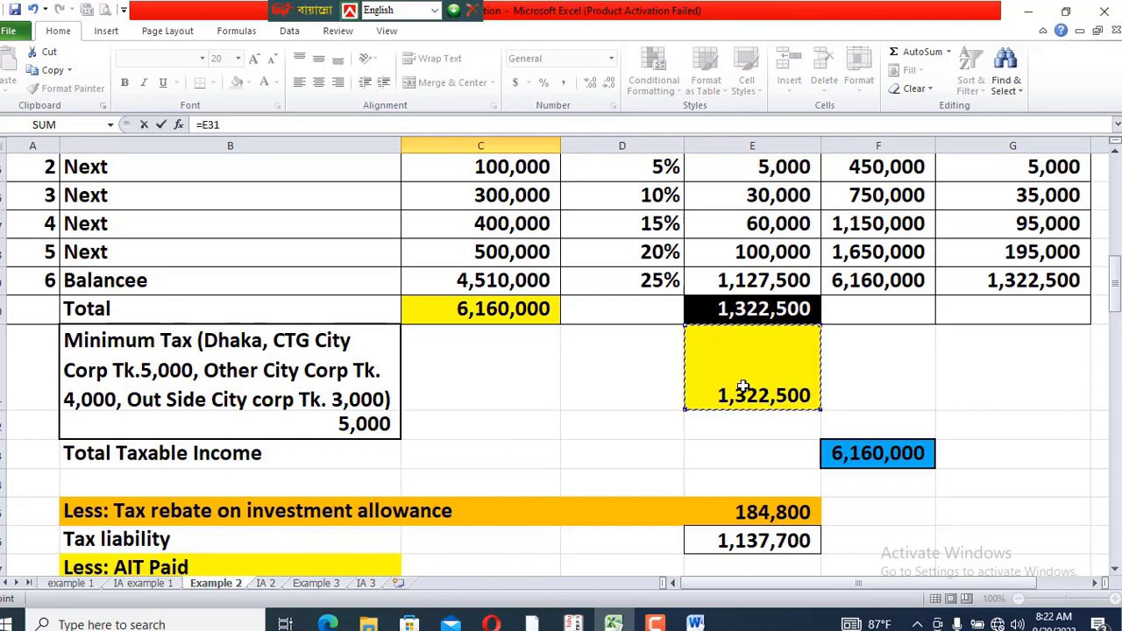
type("+")
scroll(742, 388, "down", 4)
scroll(743, 387, "down", 1)
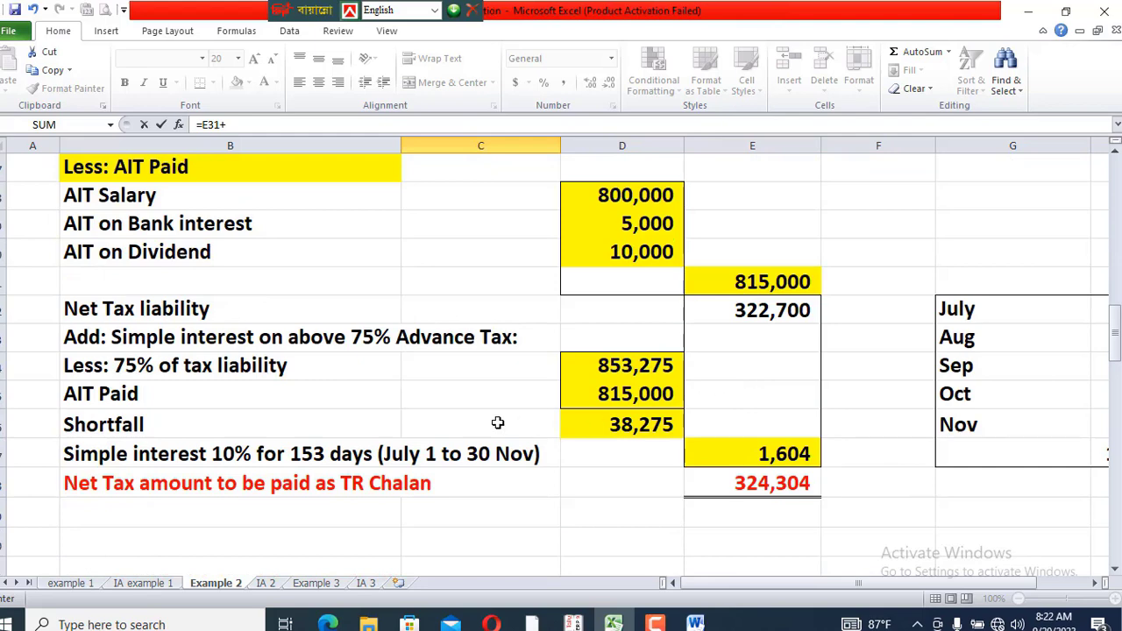
left_click(768, 454)
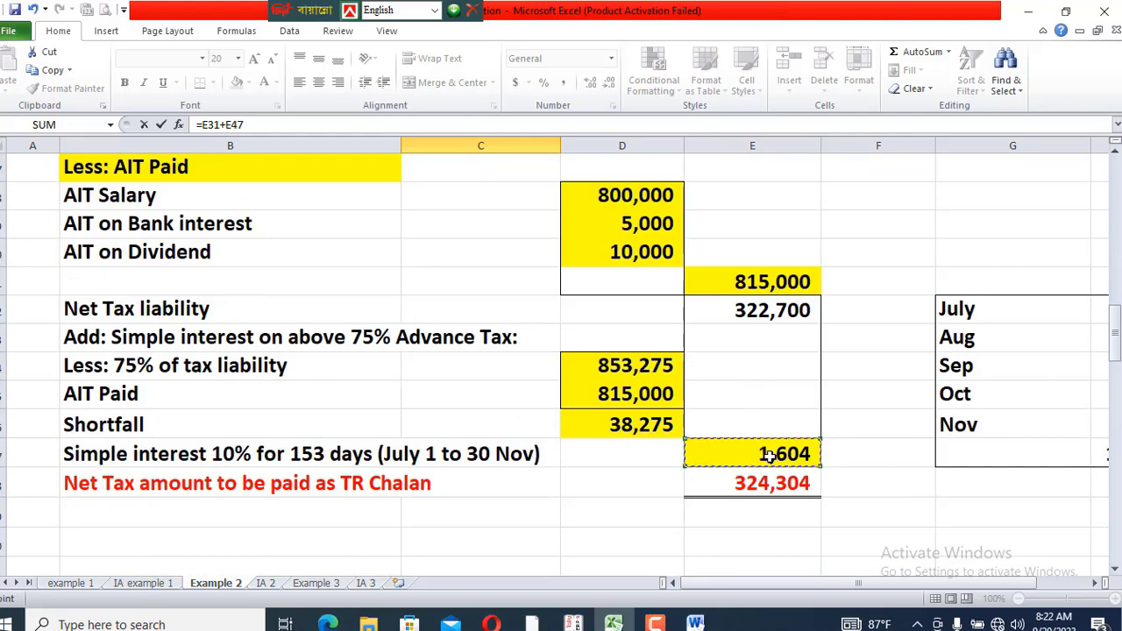
key("Return")
Highlight the tax-plus-interest sum in C101 with yellow fill
left_click(514, 527)
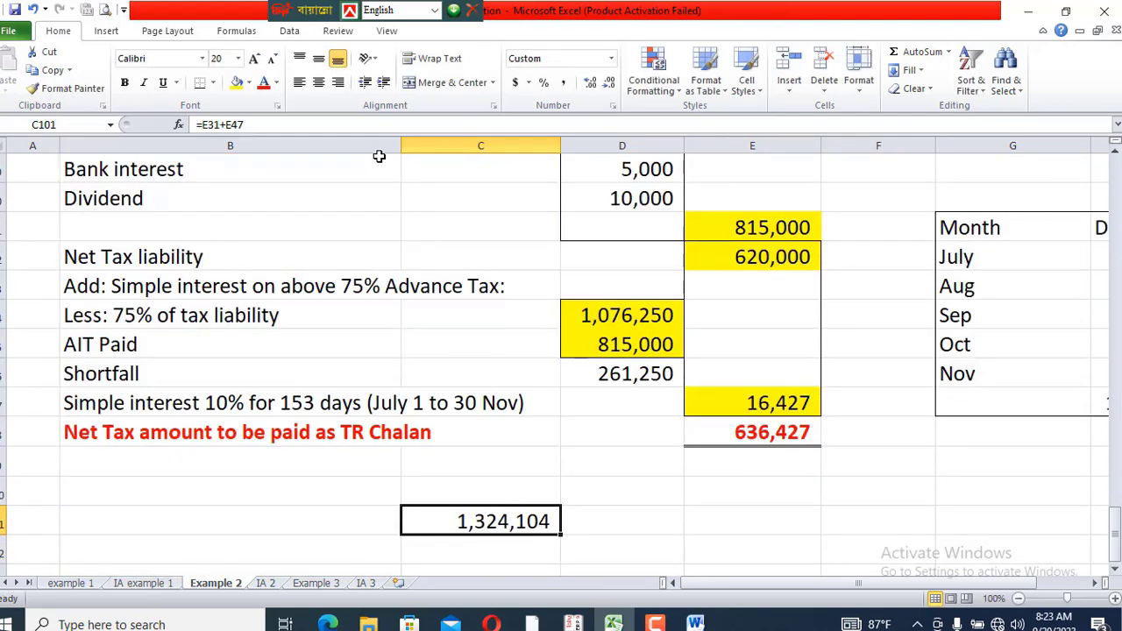
left_click(237, 83)
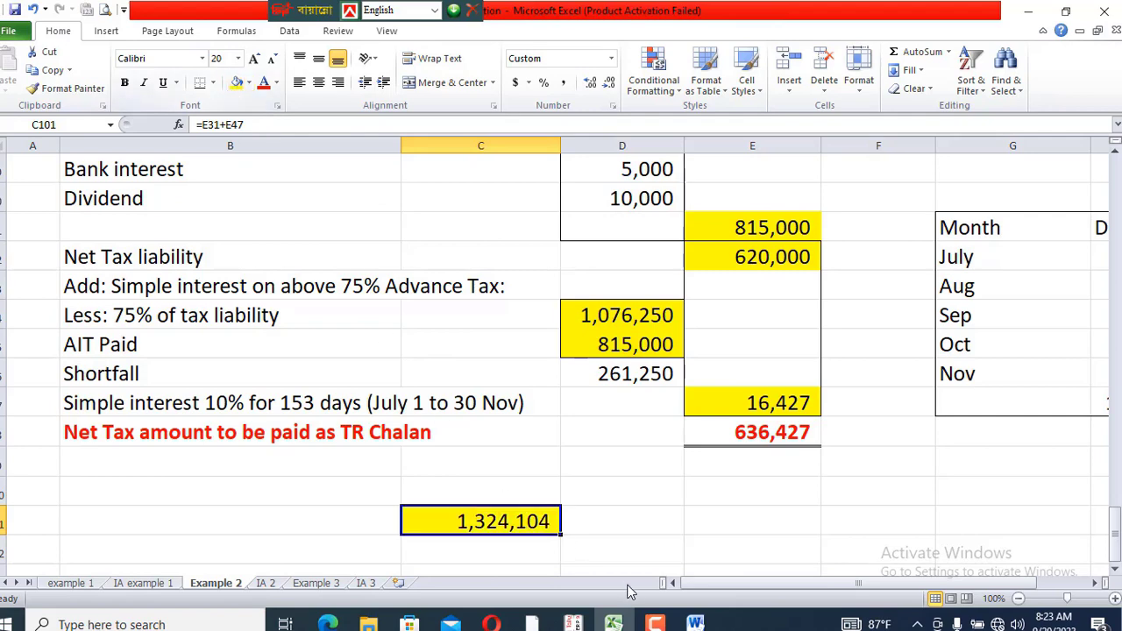
left_click(579, 529)
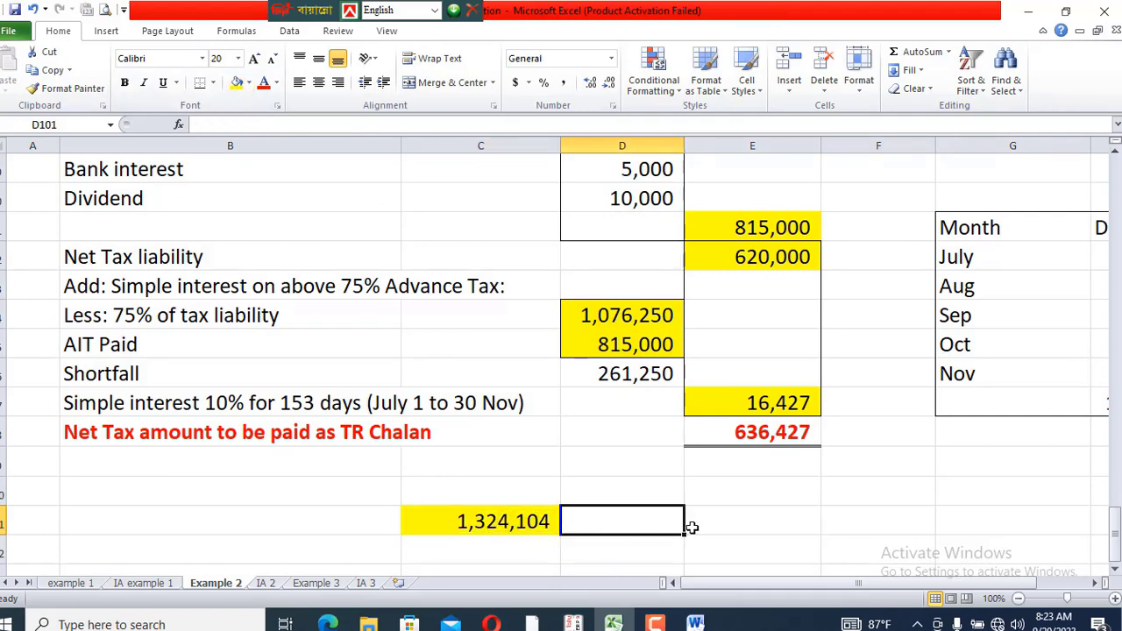
Add the no-exemption tax and simple interest in E101 with the formula =E81+E97, and highlight the cell with yellow fill
left_click(745, 512)
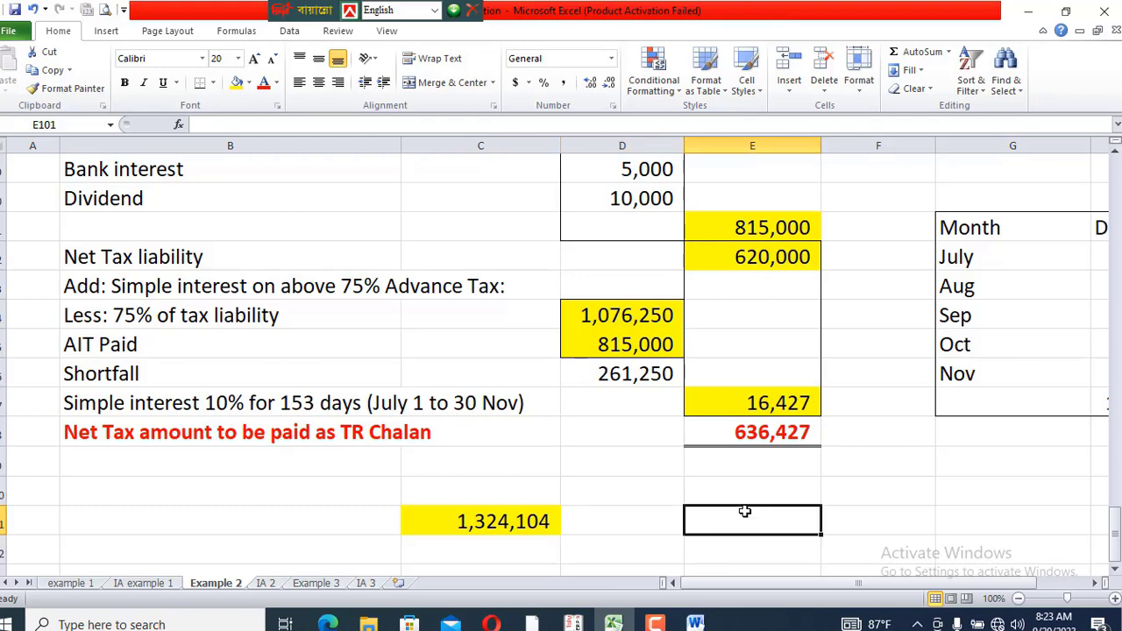
type("=")
scroll(744, 511, "up", 5)
left_click(755, 344)
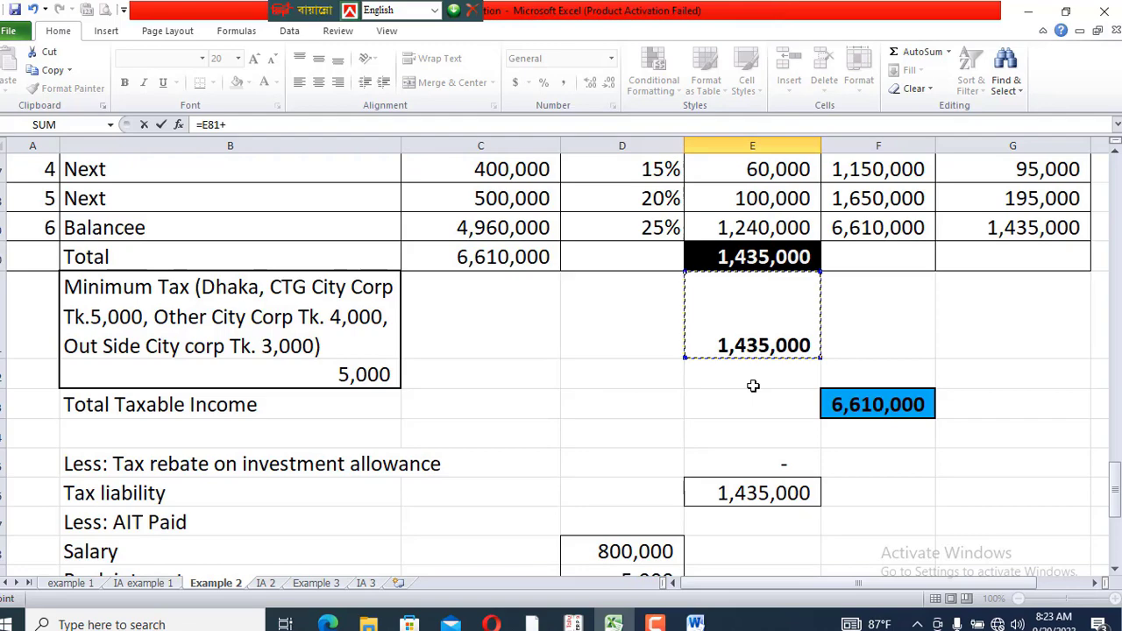
scroll(753, 386, "down", 5)
type("+")
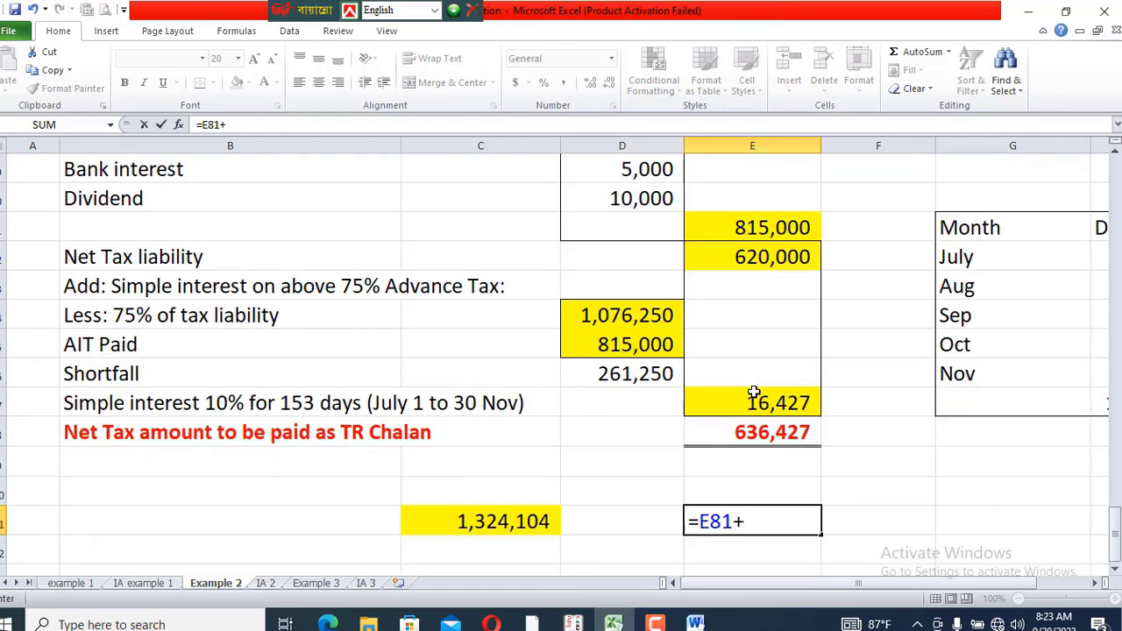
left_click(757, 403)
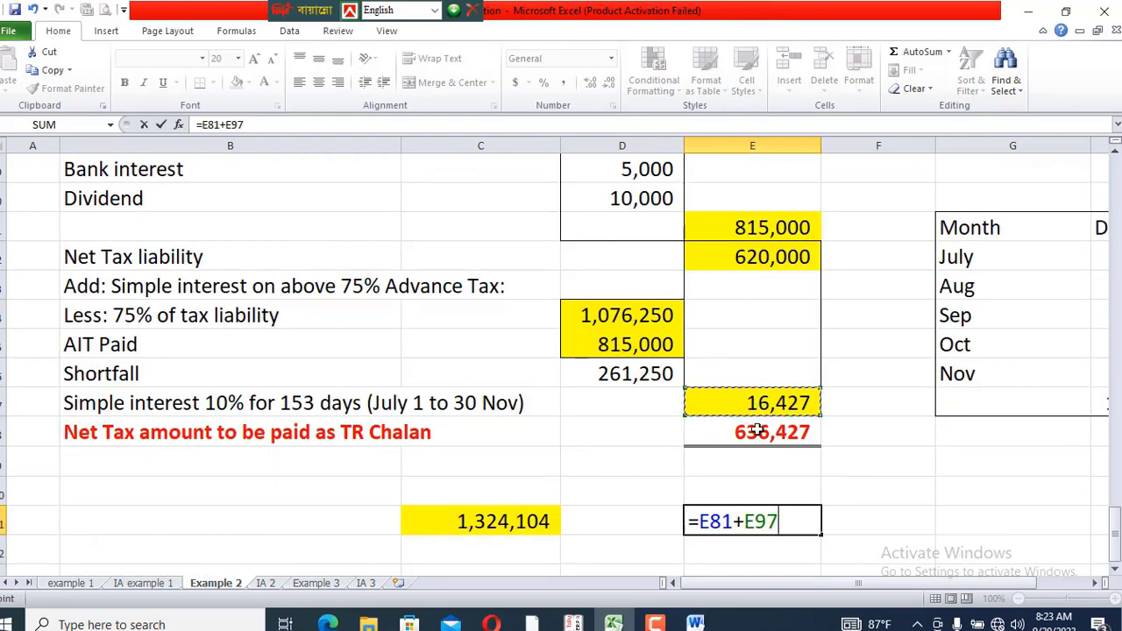
key("Return")
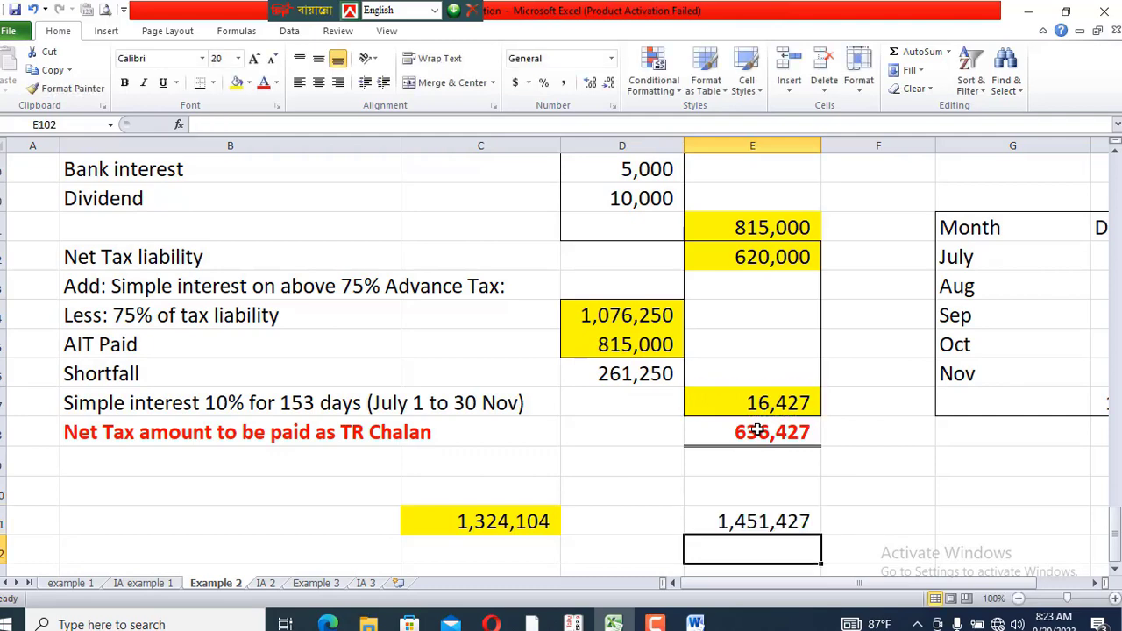
left_click(743, 515)
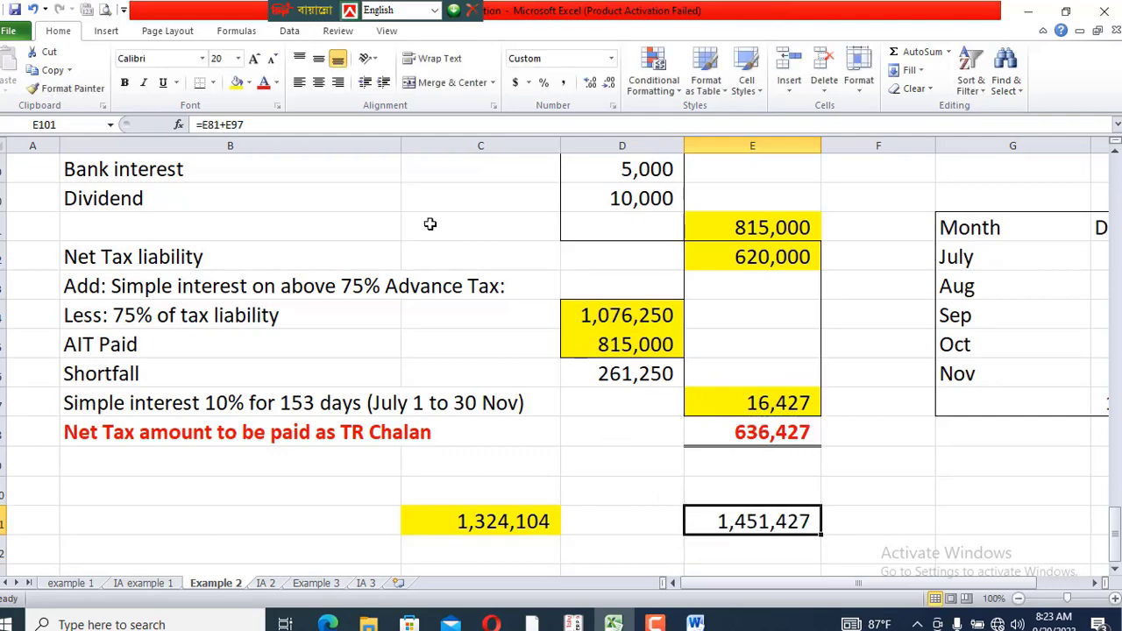
left_click(237, 82)
Calculate the difference between the two tax-plus-interest totals in E103 with =E101-C101, and highlight it with yellow fill
scroll(628, 518, "down", 1)
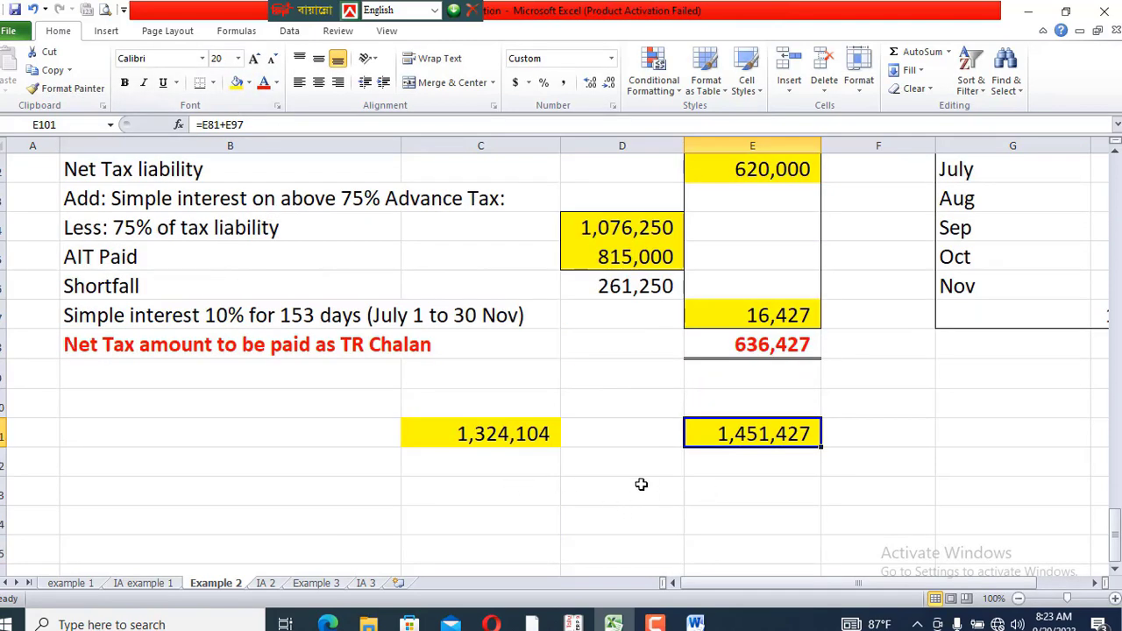
left_click(749, 488)
type("=")
left_click(757, 432)
type("-")
left_click(455, 426)
key("Return")
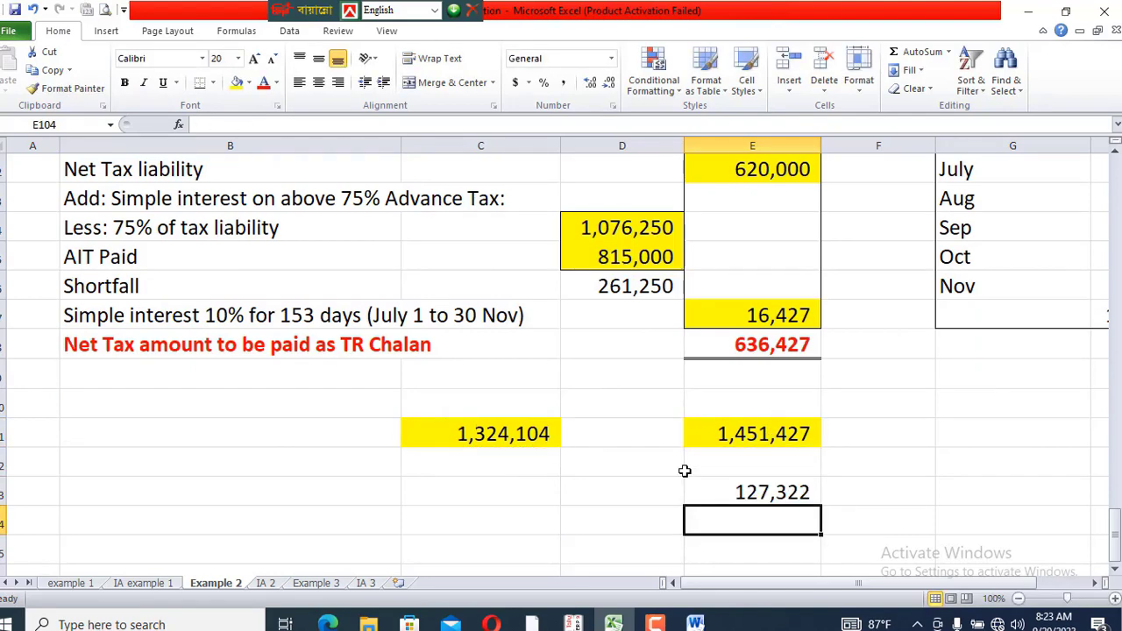
left_click(755, 491)
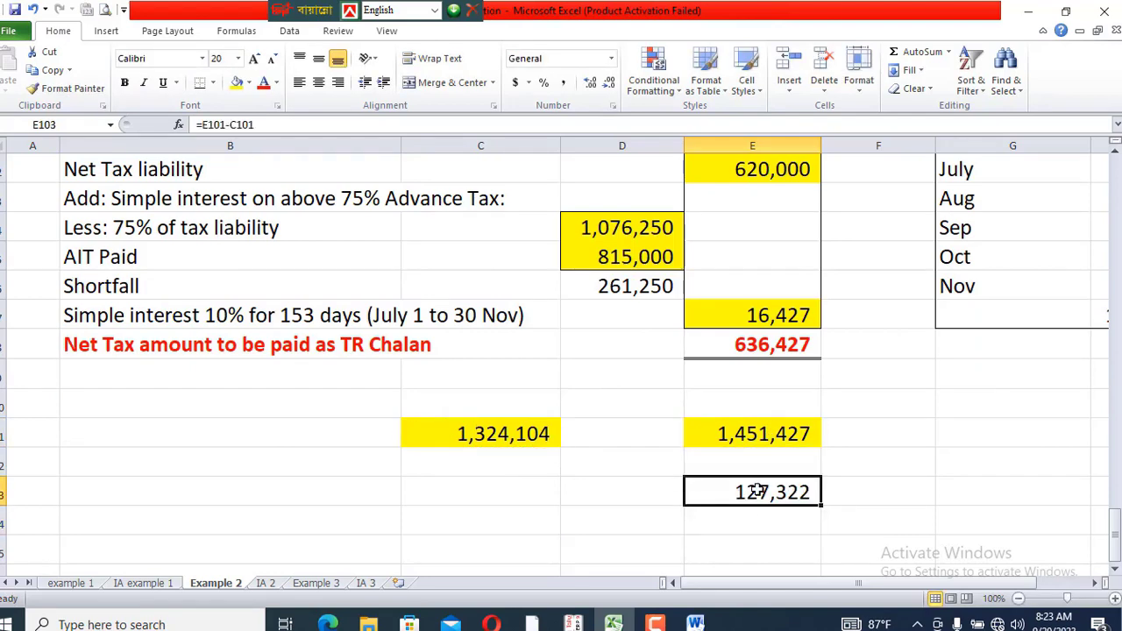
left_click(237, 83)
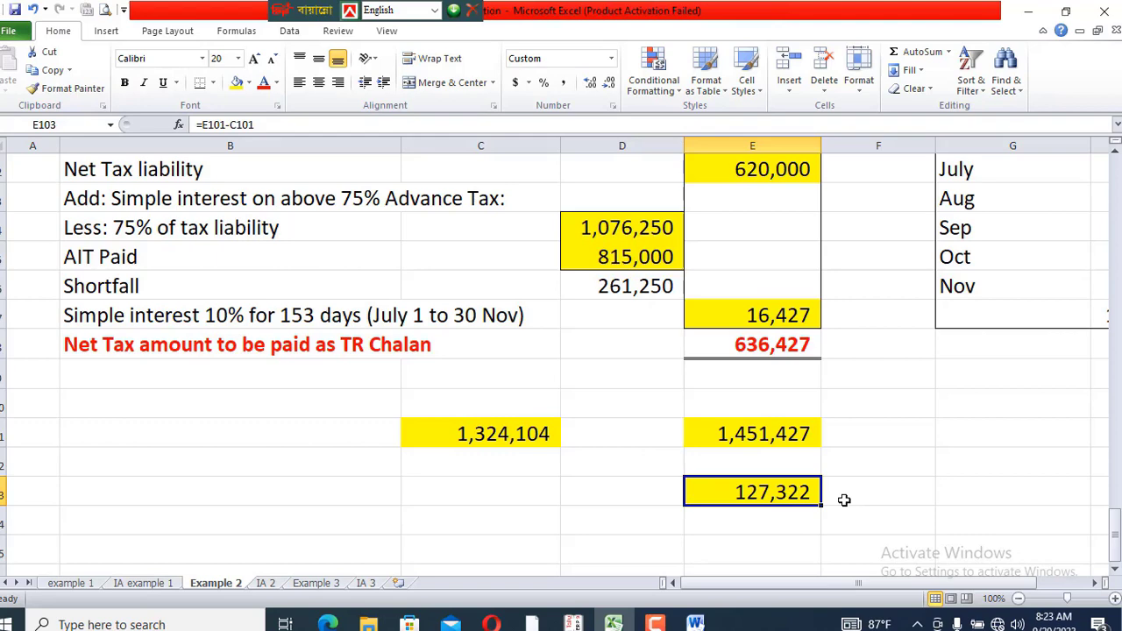
Compare the totals in C101 and E101 with the difference in E103, and review the no-exemption computation above them
left_click(601, 484)
left_click(497, 439)
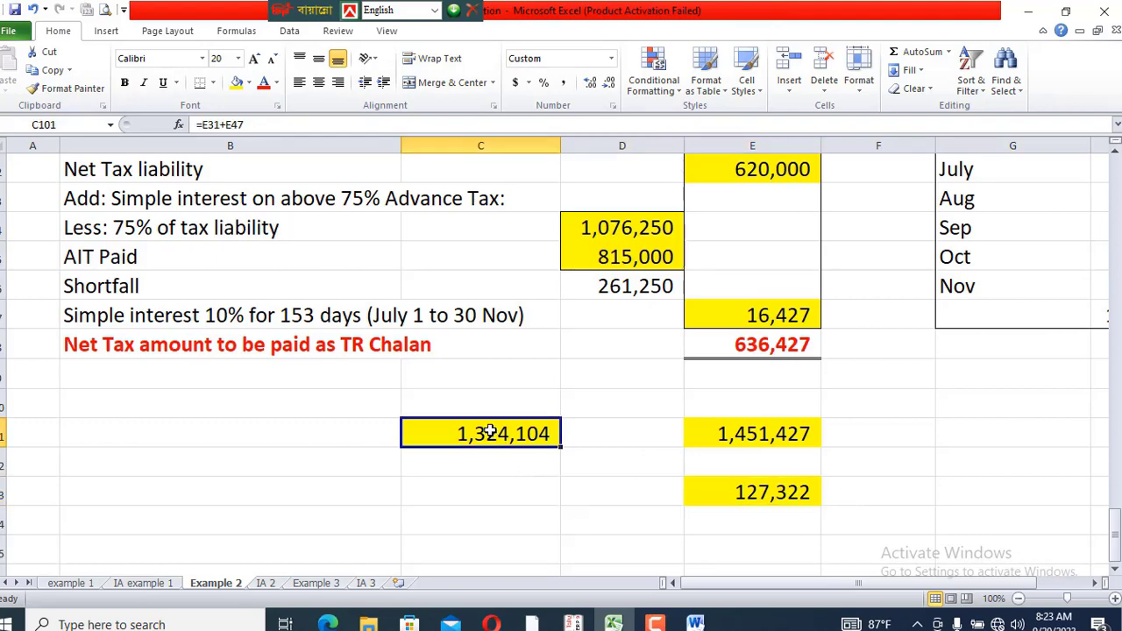
left_click(480, 400)
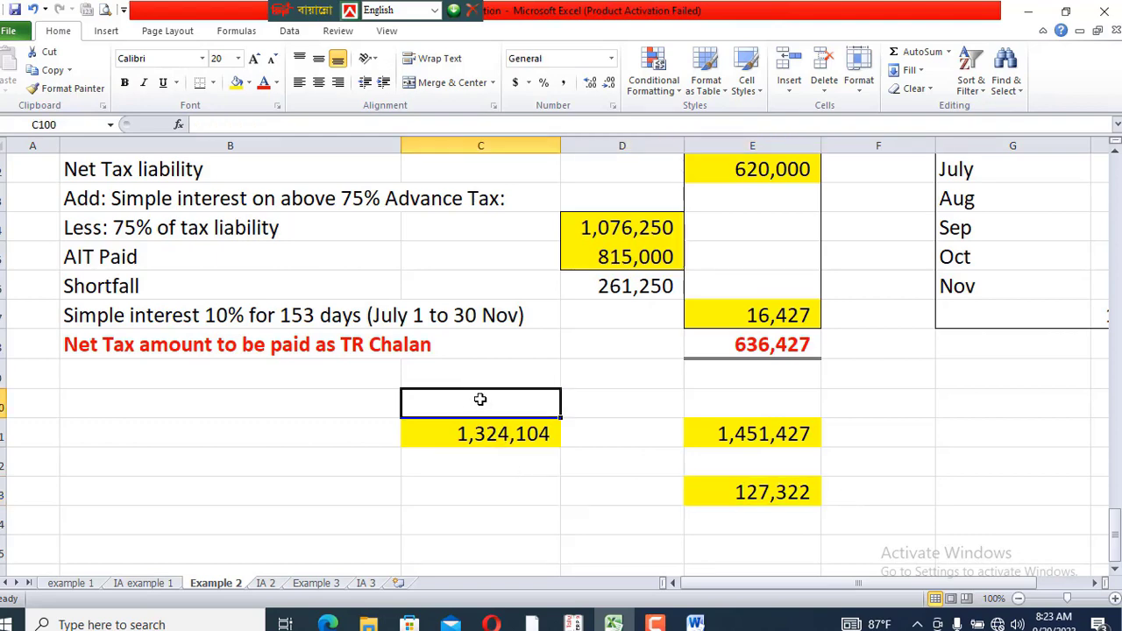
left_click(594, 401)
left_click(608, 438)
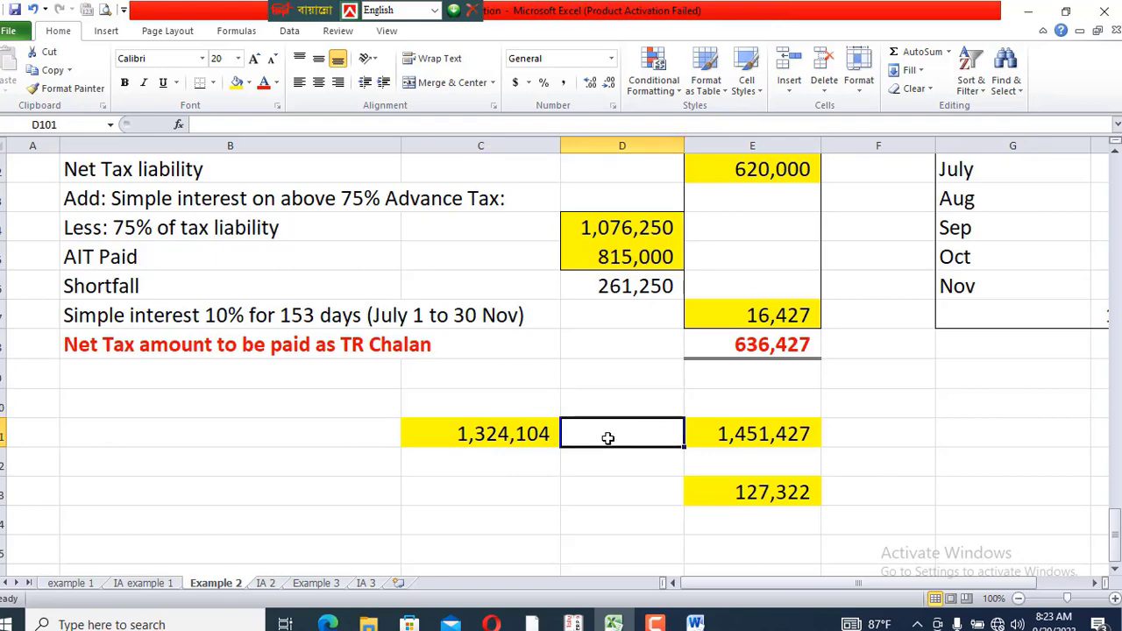
left_click(755, 428)
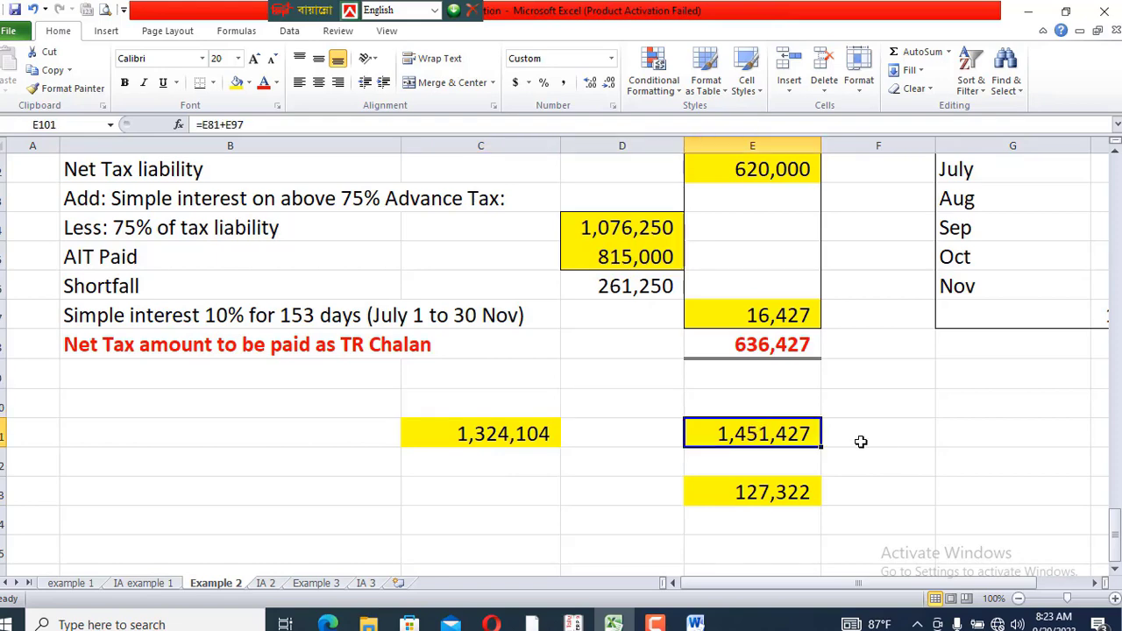
left_click(760, 495)
left_click(601, 428)
scroll(603, 428, "up", 8)
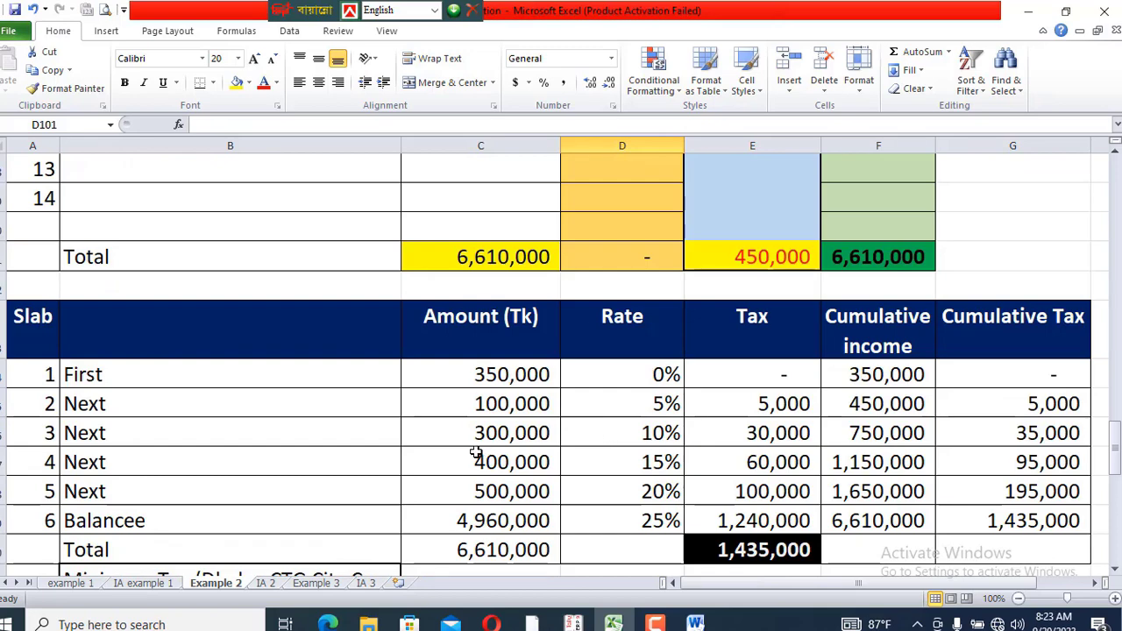
scroll(473, 460, "down", 4)
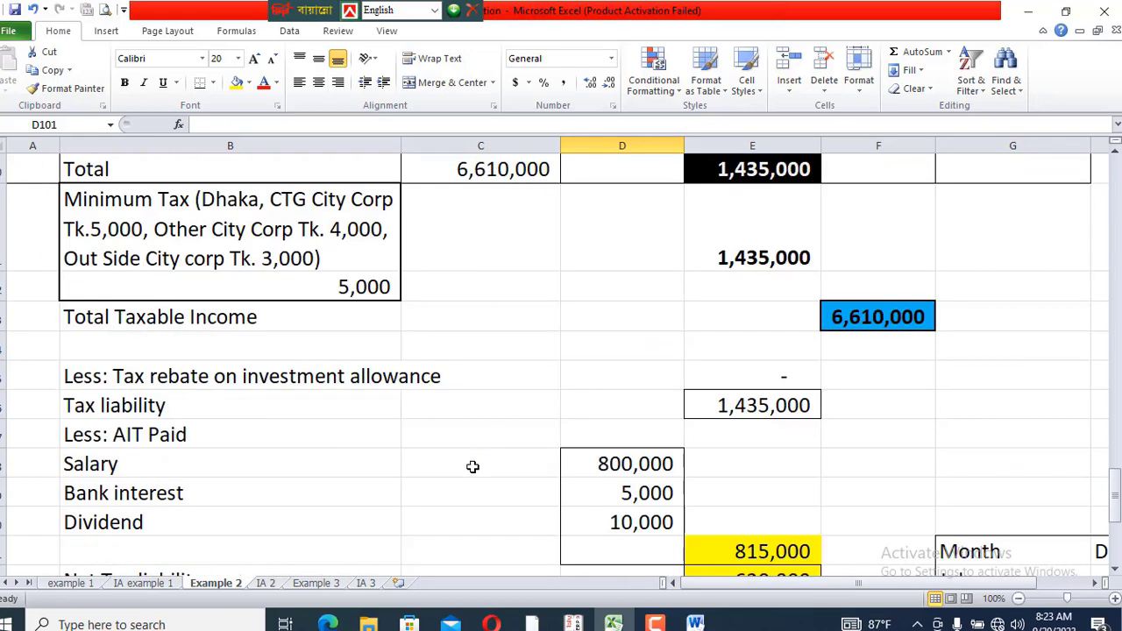
scroll(487, 359, "down", 2)
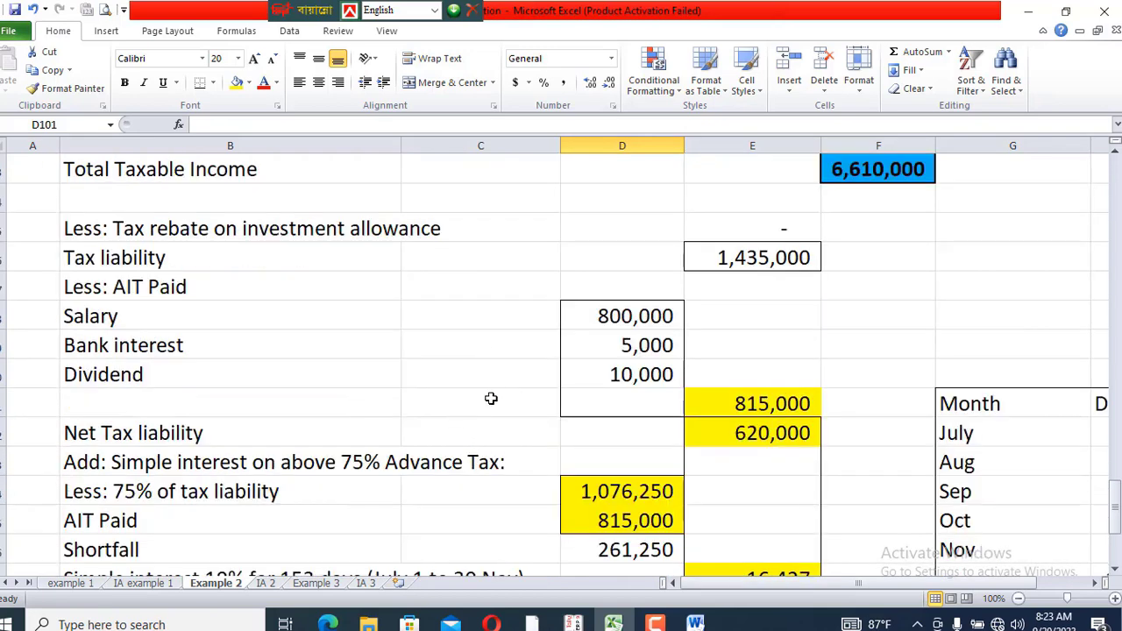
Switch to the income tax PDF in Edge and find the bank officer's salary example on page 16
key("alt+Tab")
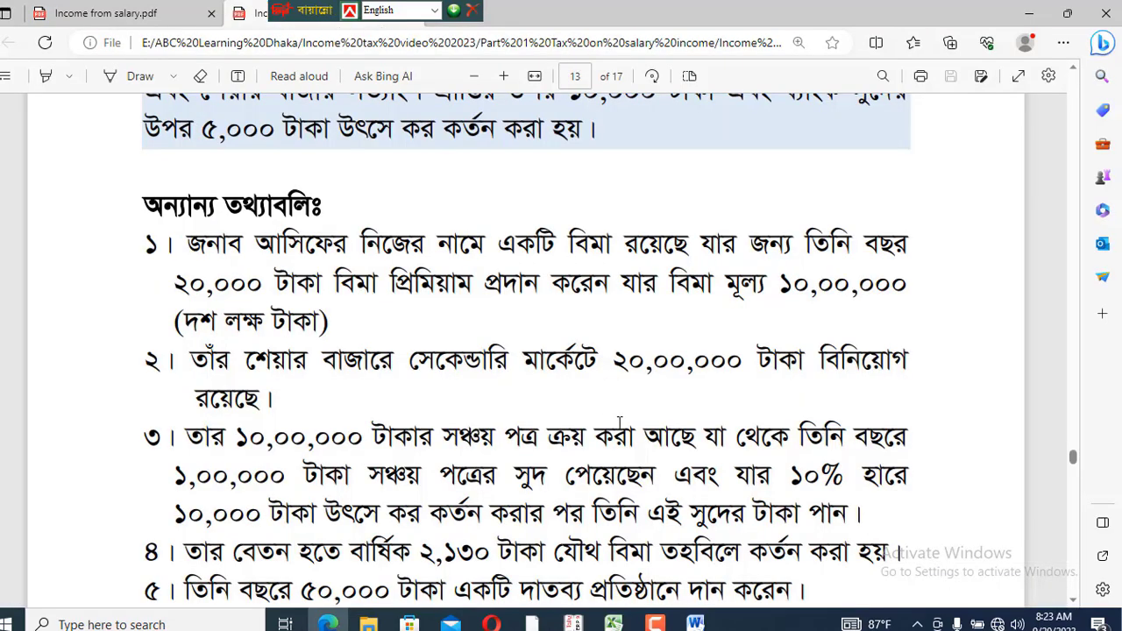
scroll(615, 420, "down", 3)
scroll(615, 422, "down", 3)
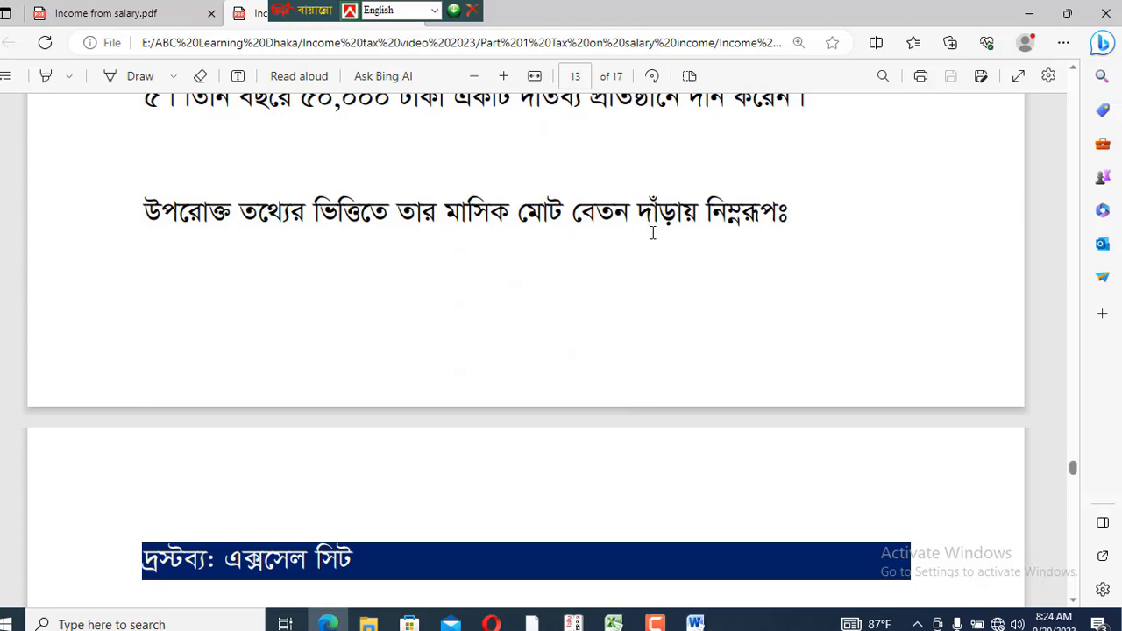
scroll(652, 233, "down", 1)
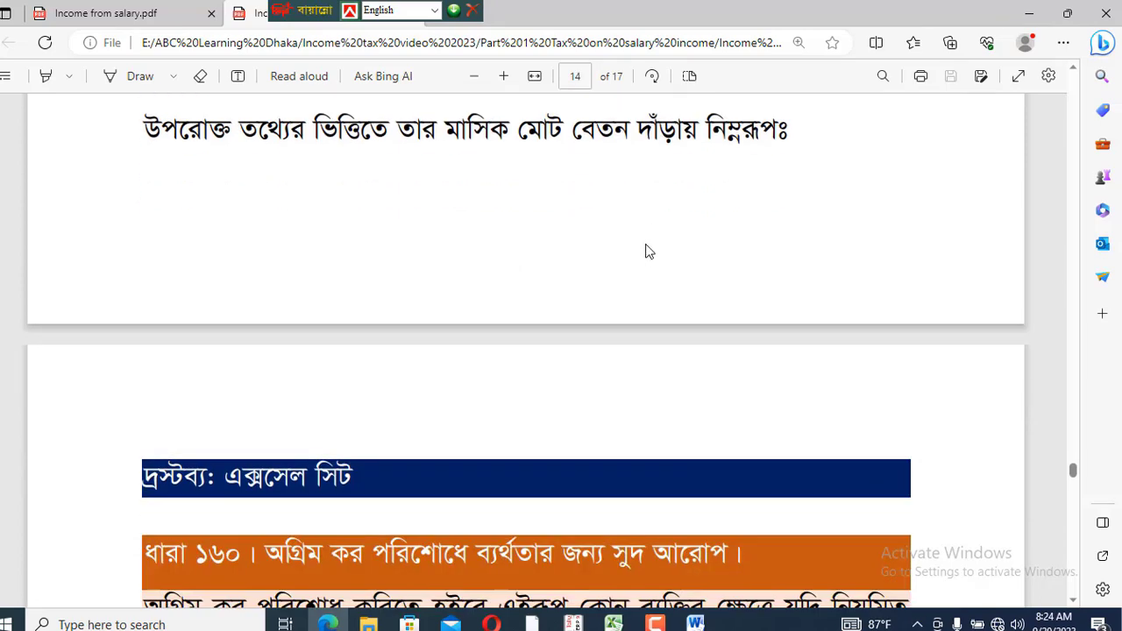
scroll(646, 252, "down", 2)
scroll(644, 255, "down", 4)
scroll(645, 254, "down", 4)
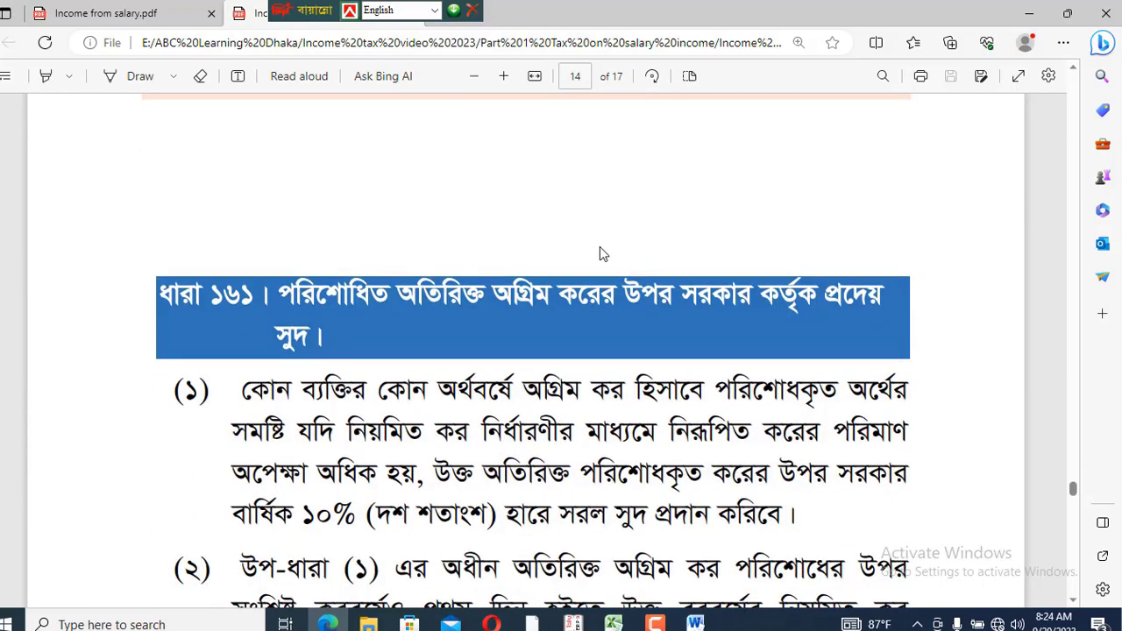
scroll(599, 246, "down", 3)
scroll(588, 250, "down", 20)
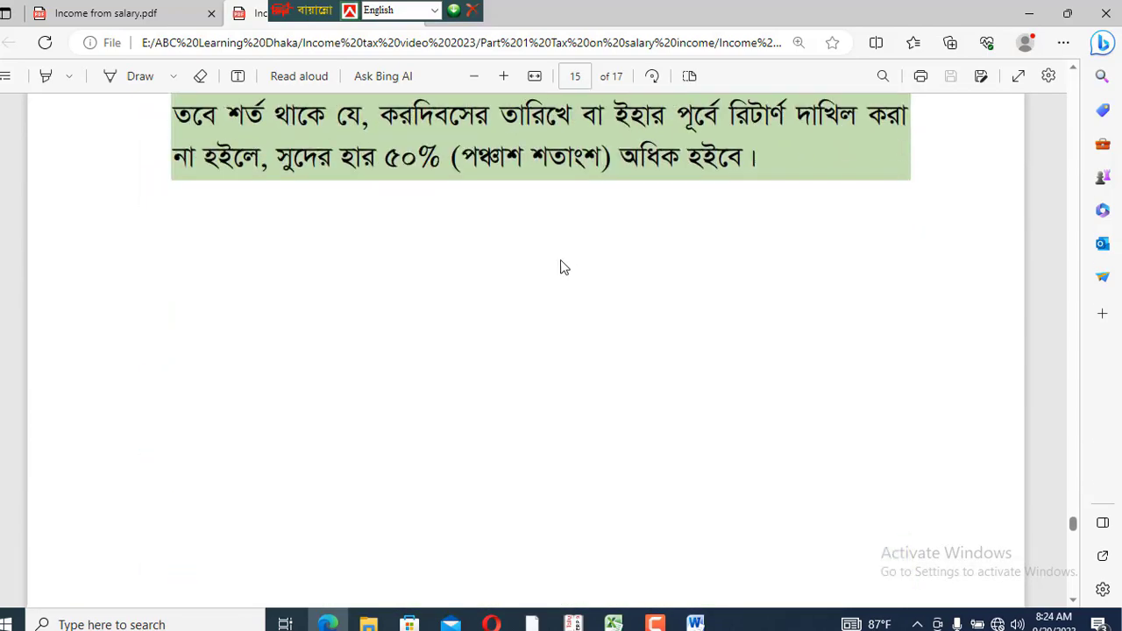
scroll(560, 261, "down", 10)
scroll(554, 267, "up", 3)
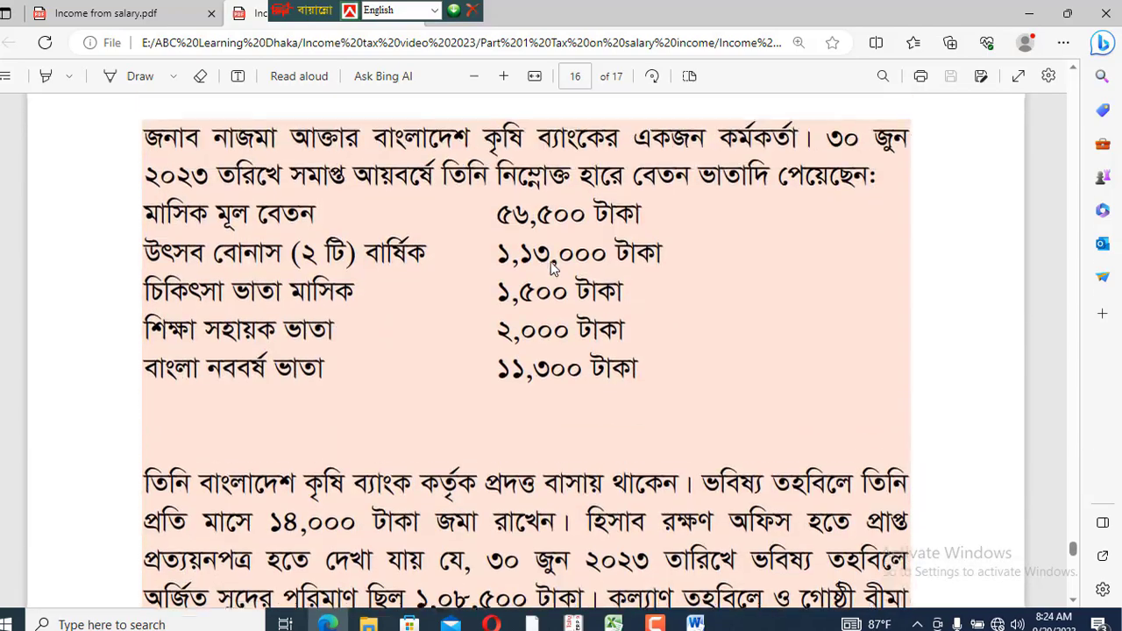
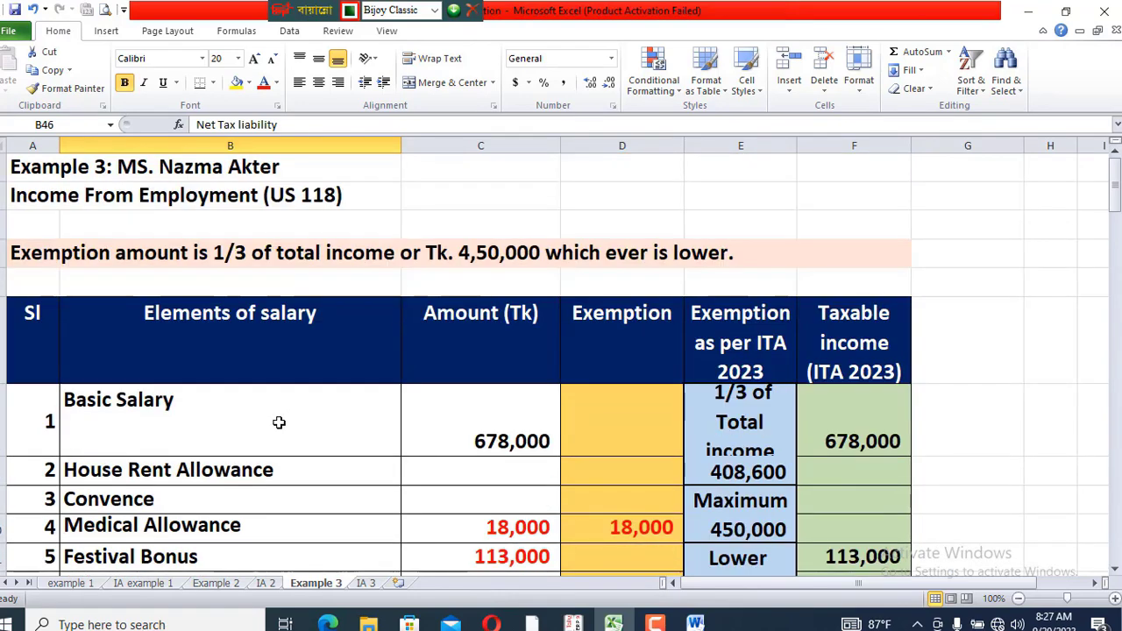
Examine the Basic Salary row on the Example 3 sheet, including its amount formula and the two exemption columns
scroll(279, 423, "down", 1)
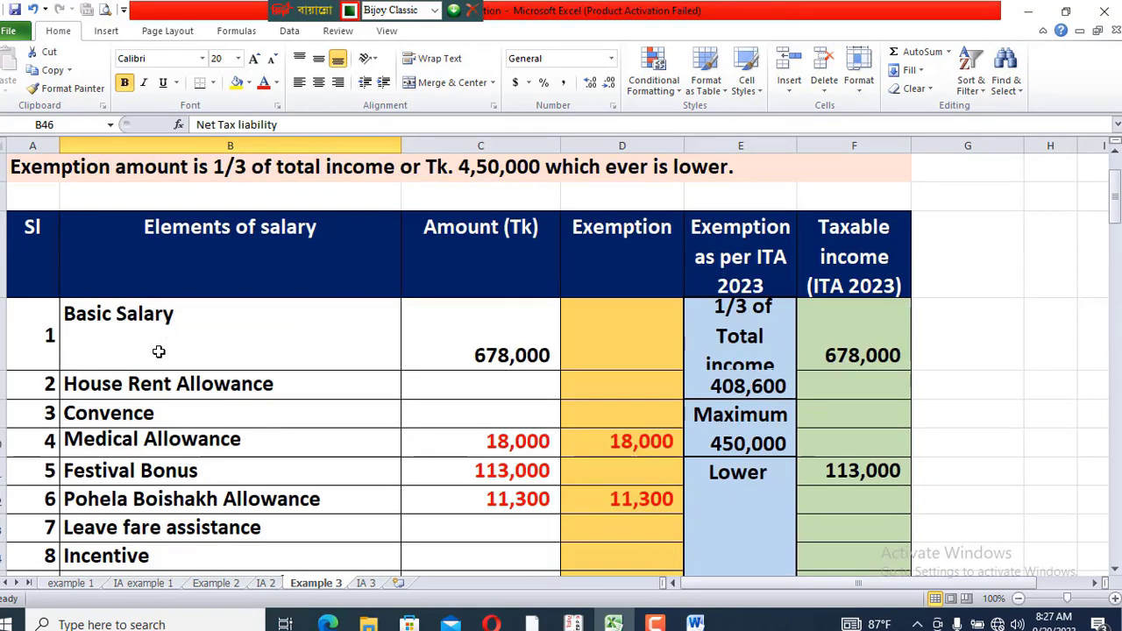
left_click(102, 319)
left_click(469, 334)
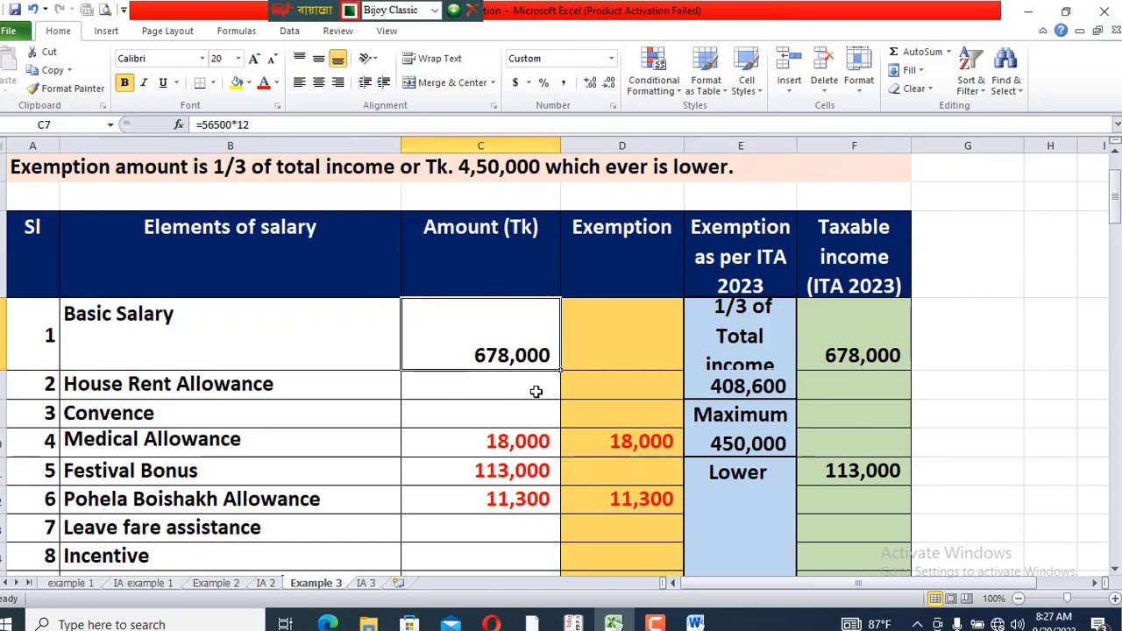
left_click(618, 331)
left_click(627, 137)
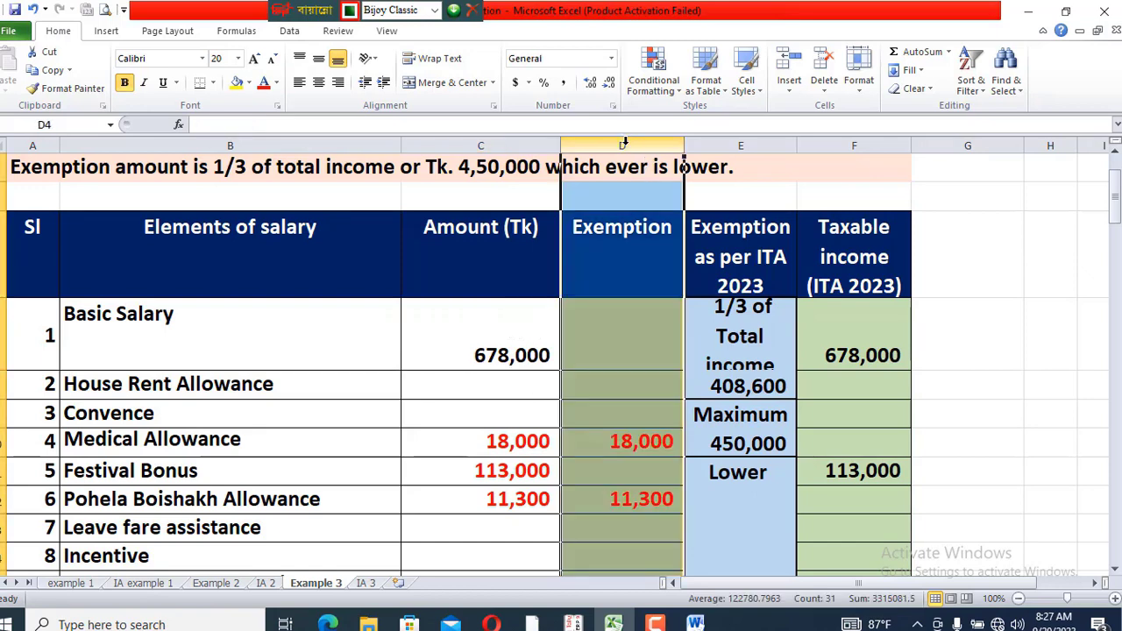
left_click(490, 323)
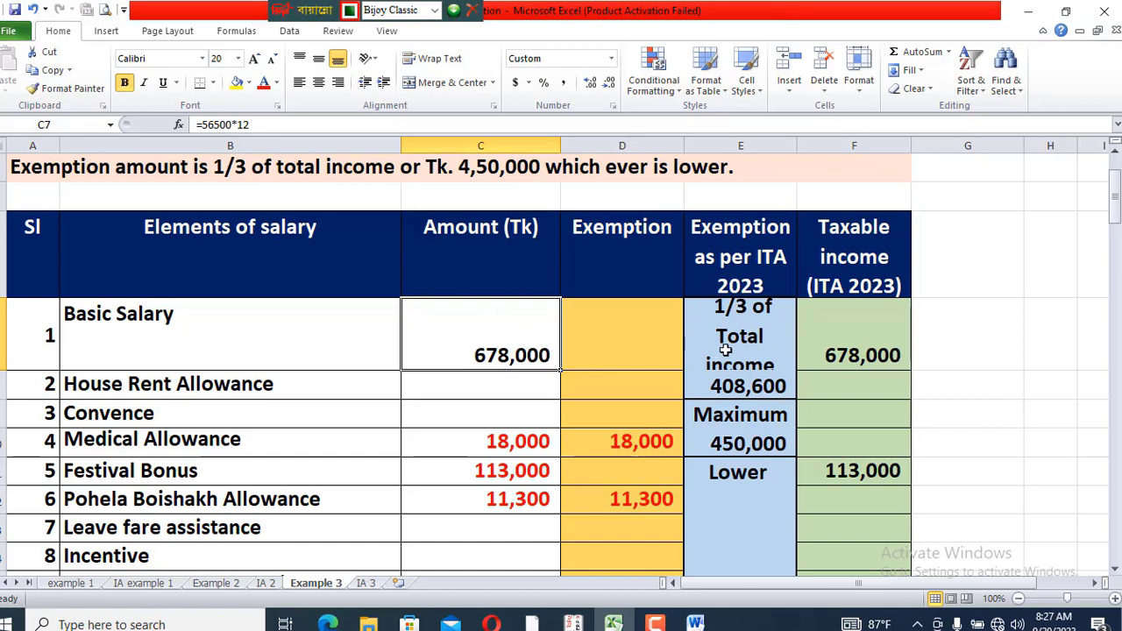
left_click(715, 344)
left_click(618, 142)
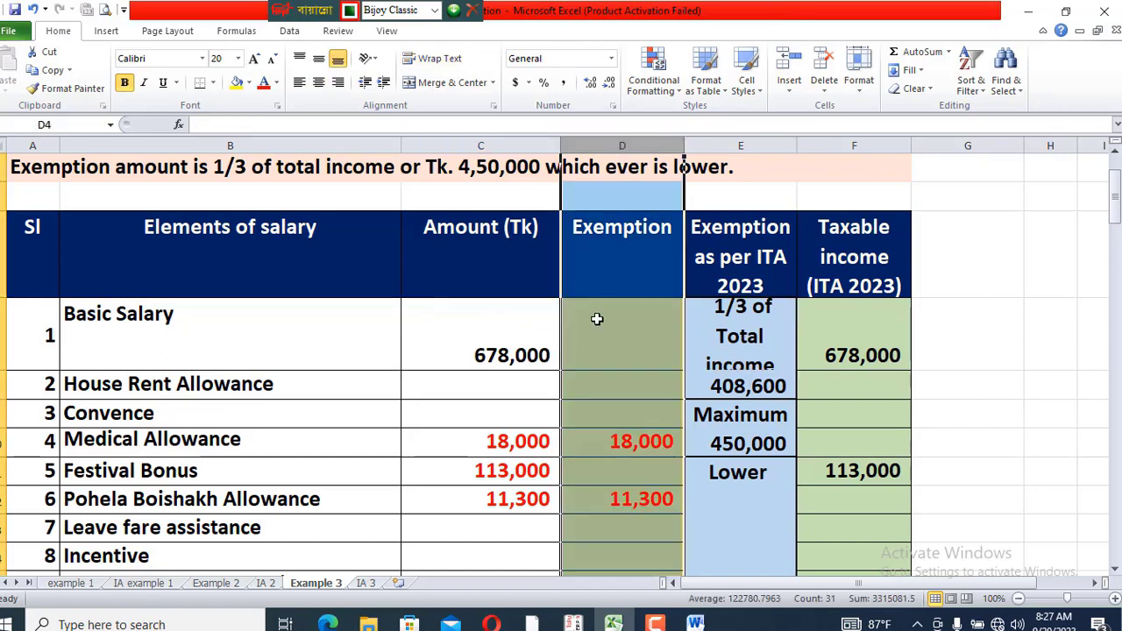
Increase the heights of the Basic Salary and House Rent Allowance rows so the full "1/3 of Total income" label in E7 fits
left_click(743, 360)
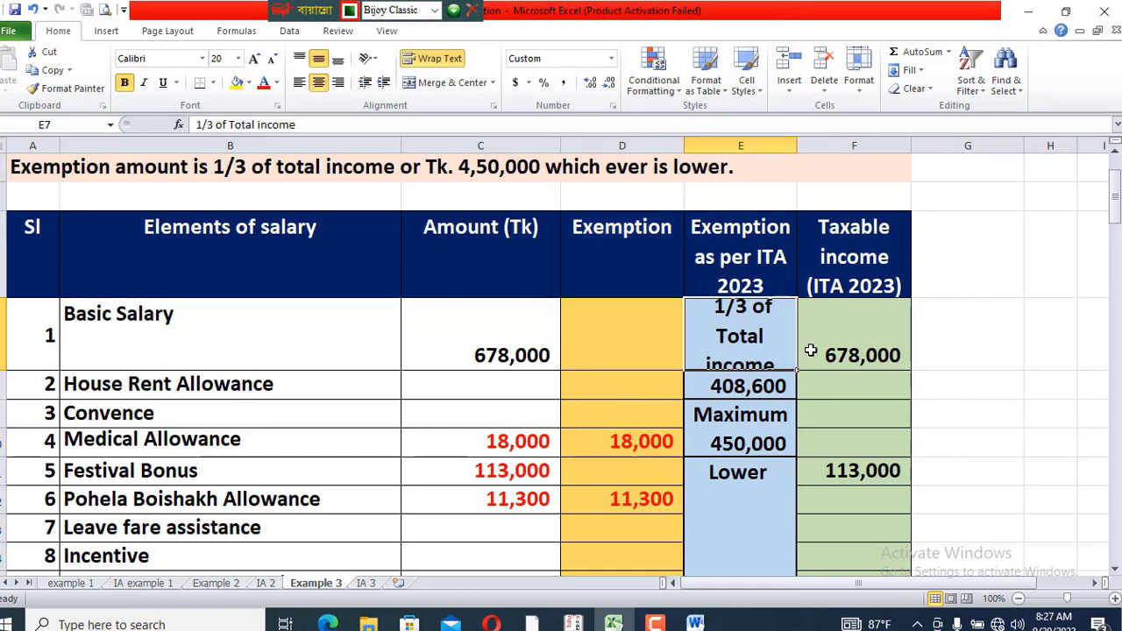
left_click_drag(3, 370, 3, 417)
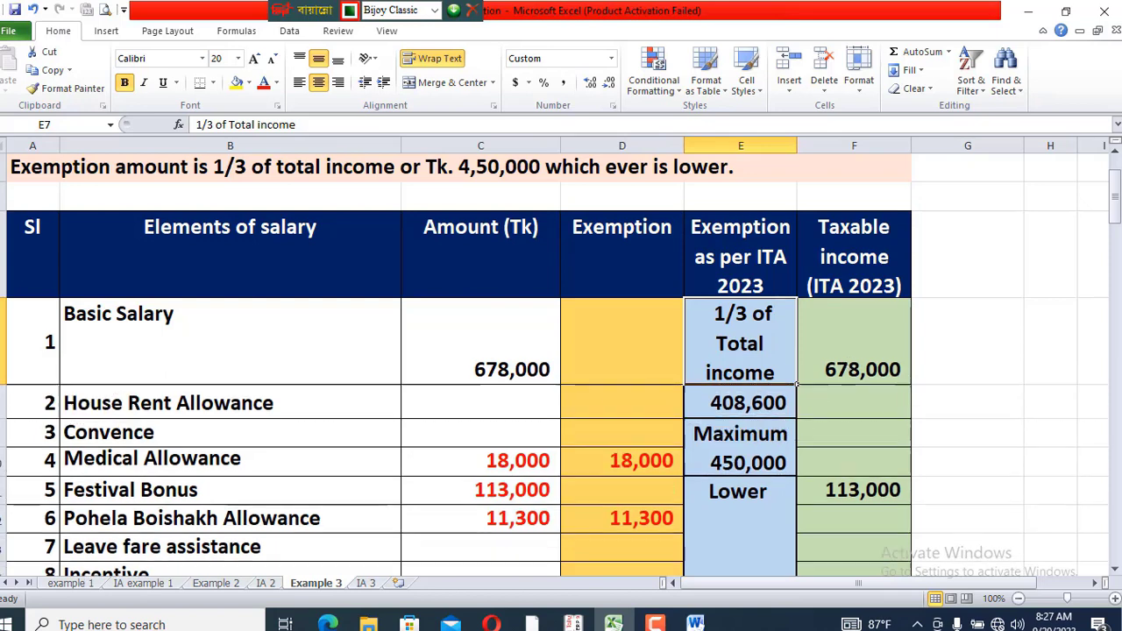
Review the Medical Allowance exemption and the Festival Bonus amount with its taxable income formula in F11
left_click(188, 430)
left_click(126, 460)
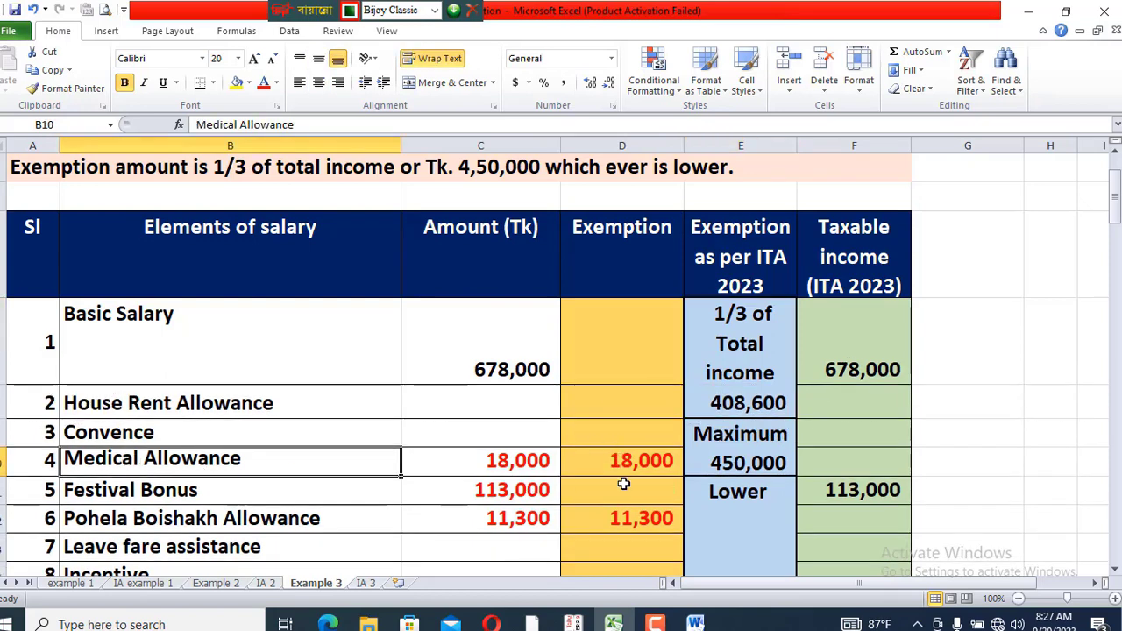
left_click(649, 453)
left_click(67, 491)
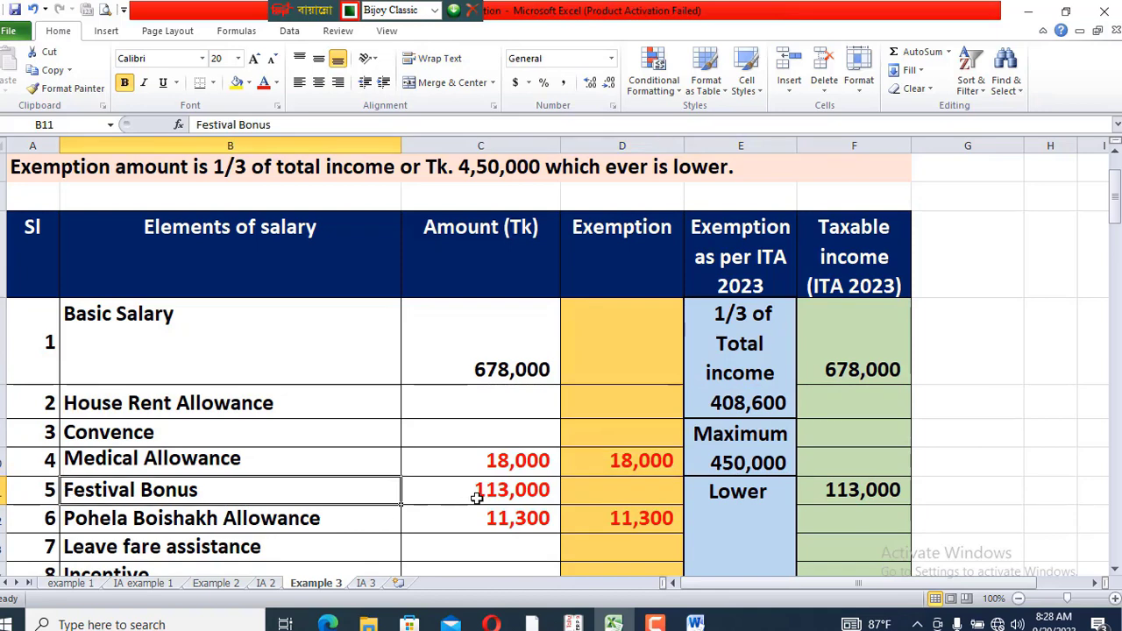
left_click(500, 489)
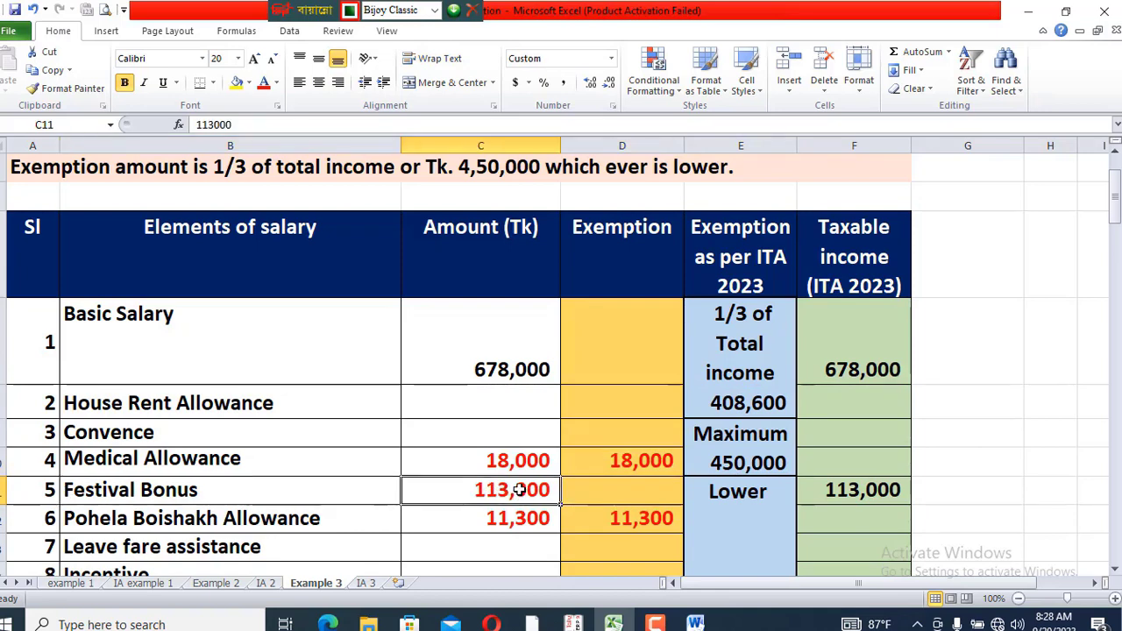
left_click(874, 490)
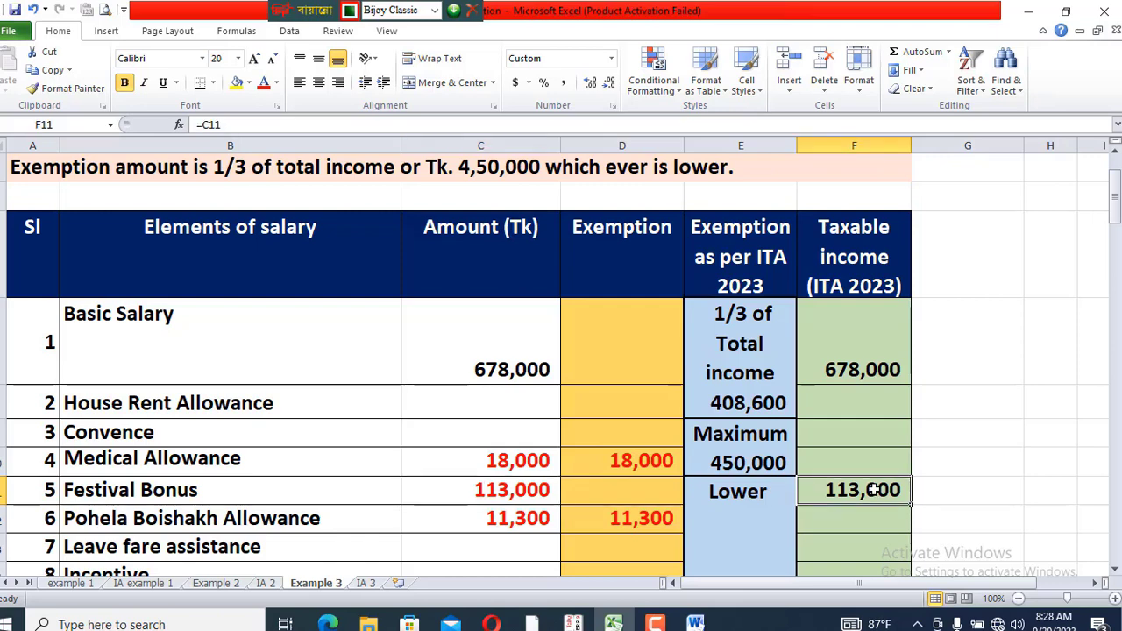
Replace the Festival Bonus amount in C11 with the formula =56500*2, based on the monthly basic salary
left_click(481, 489)
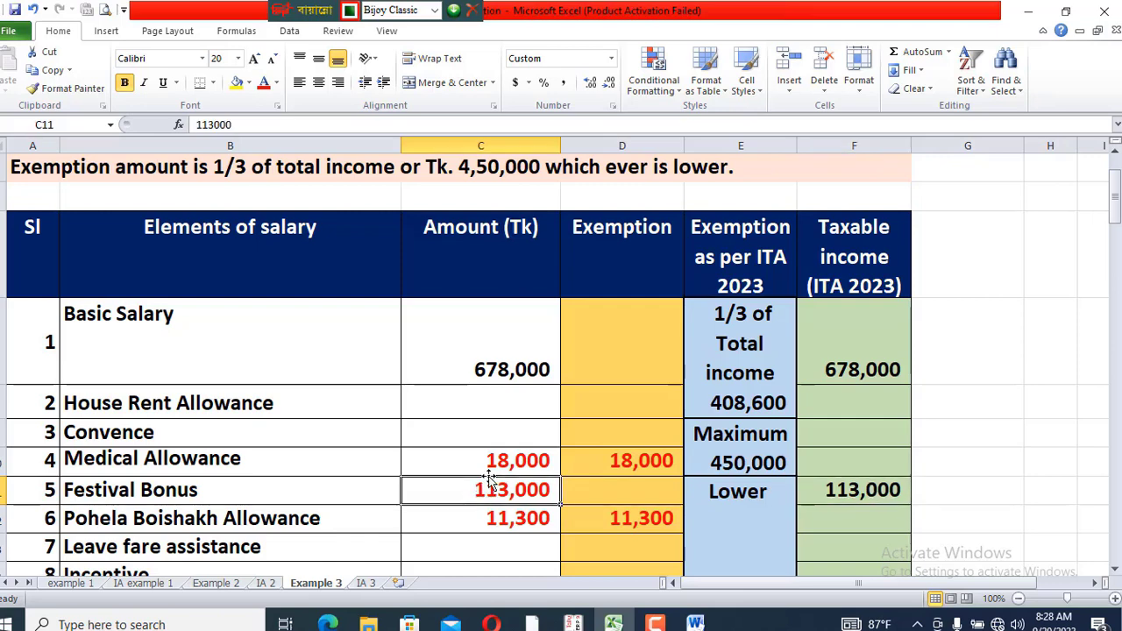
left_click(503, 362)
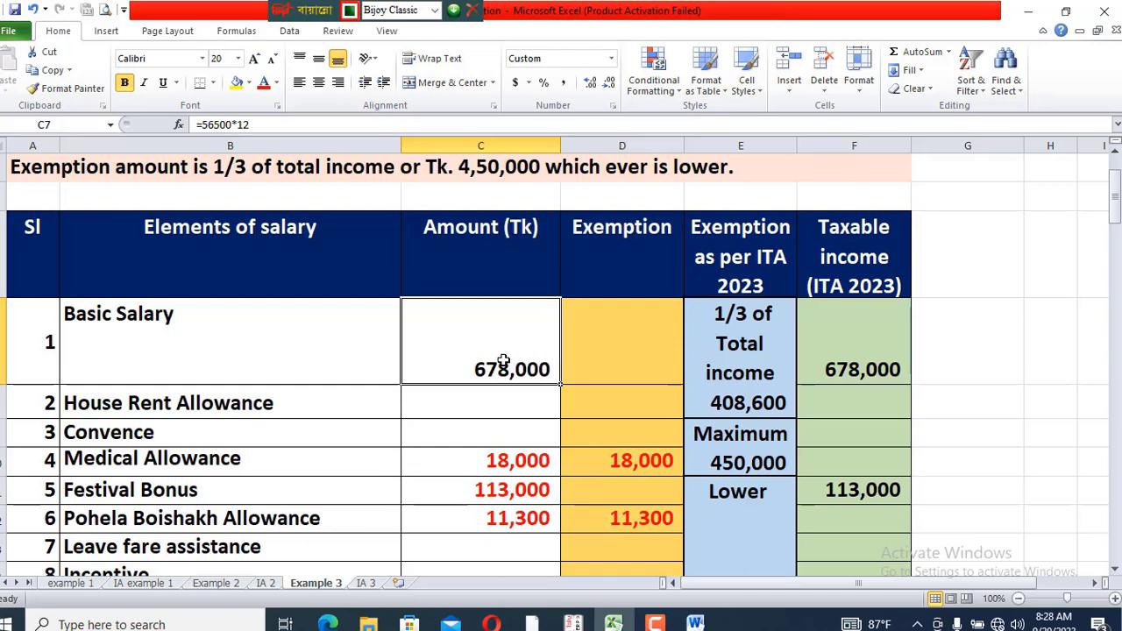
left_click(516, 490)
type("=5")
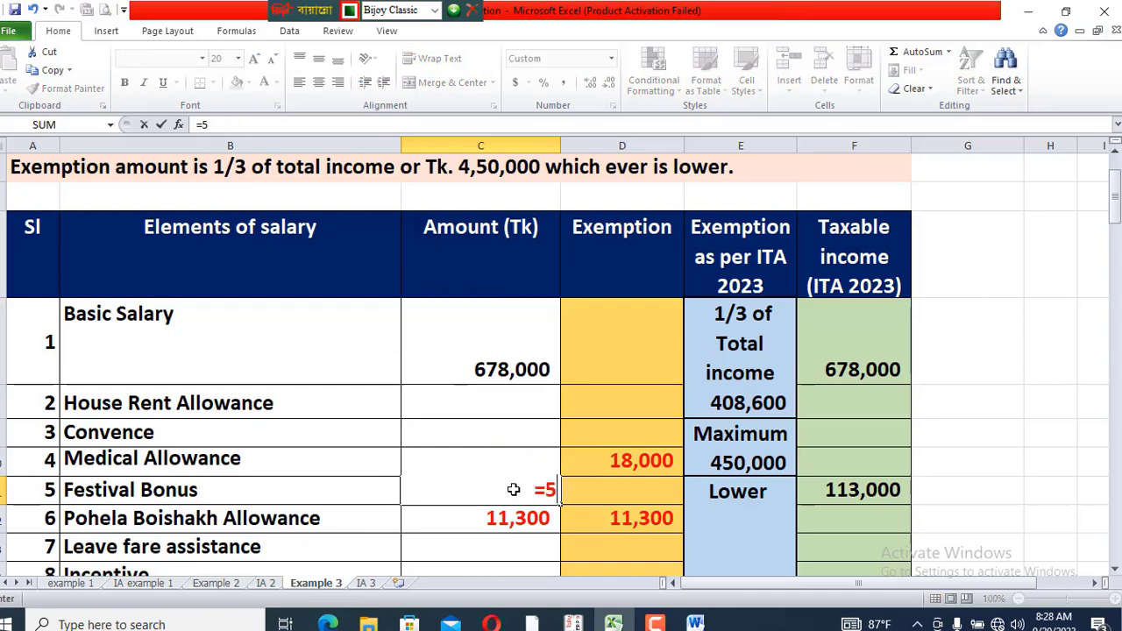
type("6500*2")
key("Return")
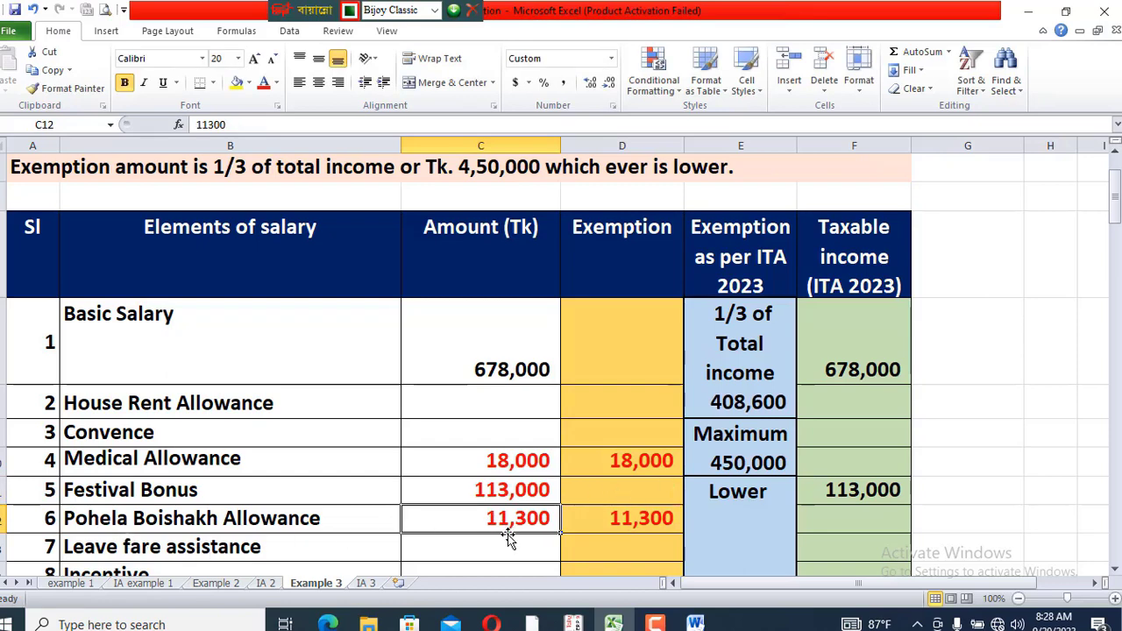
Check the salary example's allowances on page 16 of the income tax PDF in Edge, returning to the Example 3 sheet in Excel
scroll(509, 539, "down", 1)
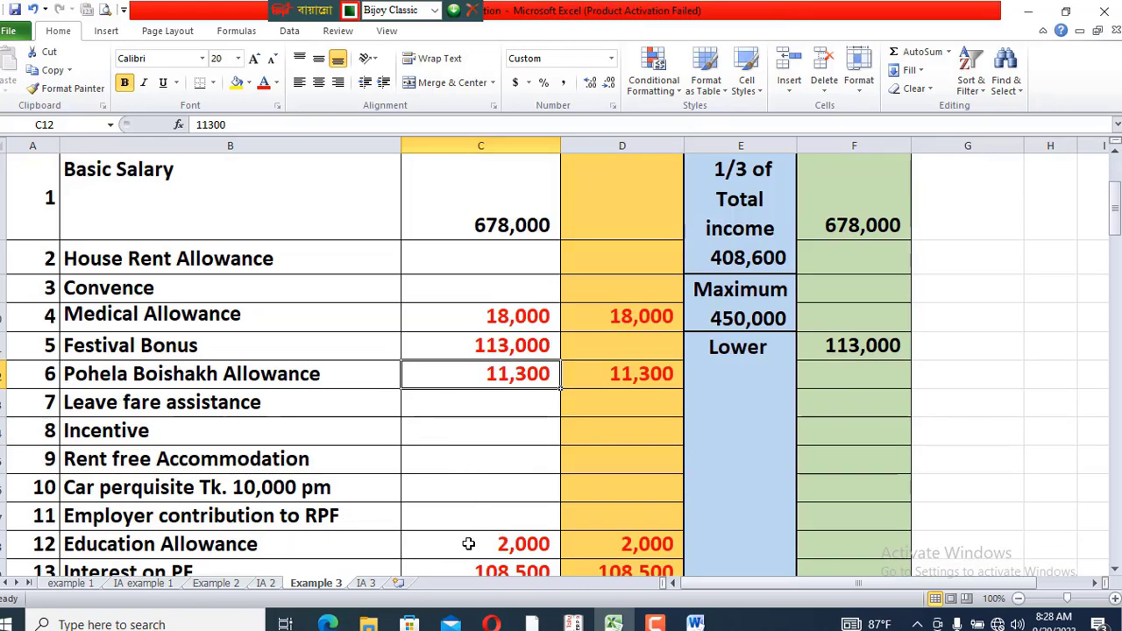
key("alt+Tab")
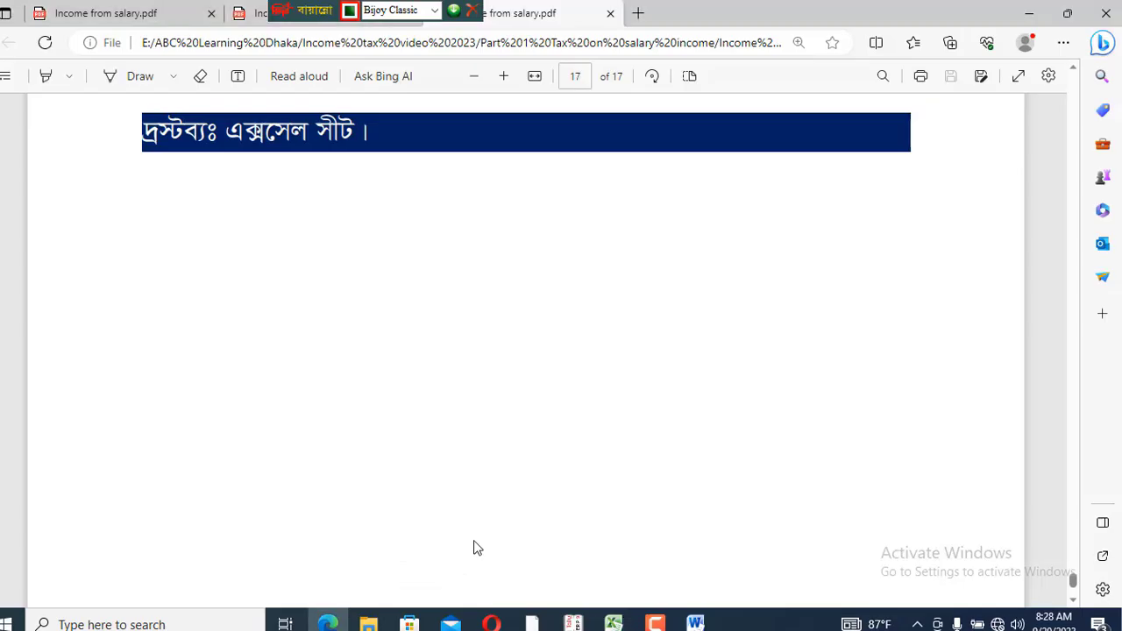
scroll(473, 540, "up", 8)
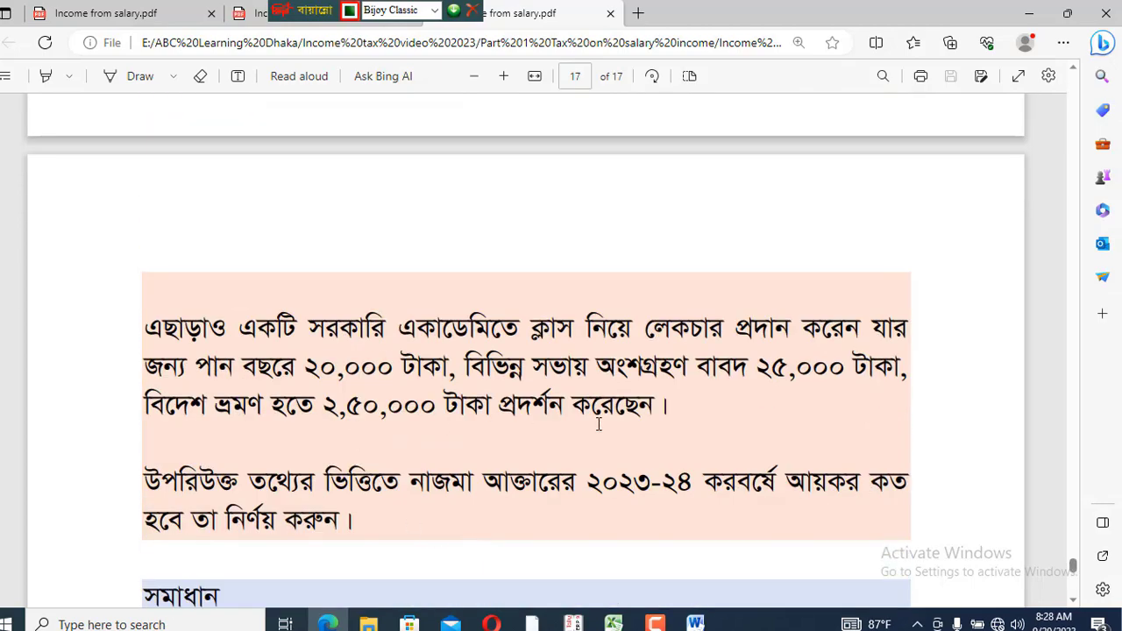
scroll(596, 423, "up", 5)
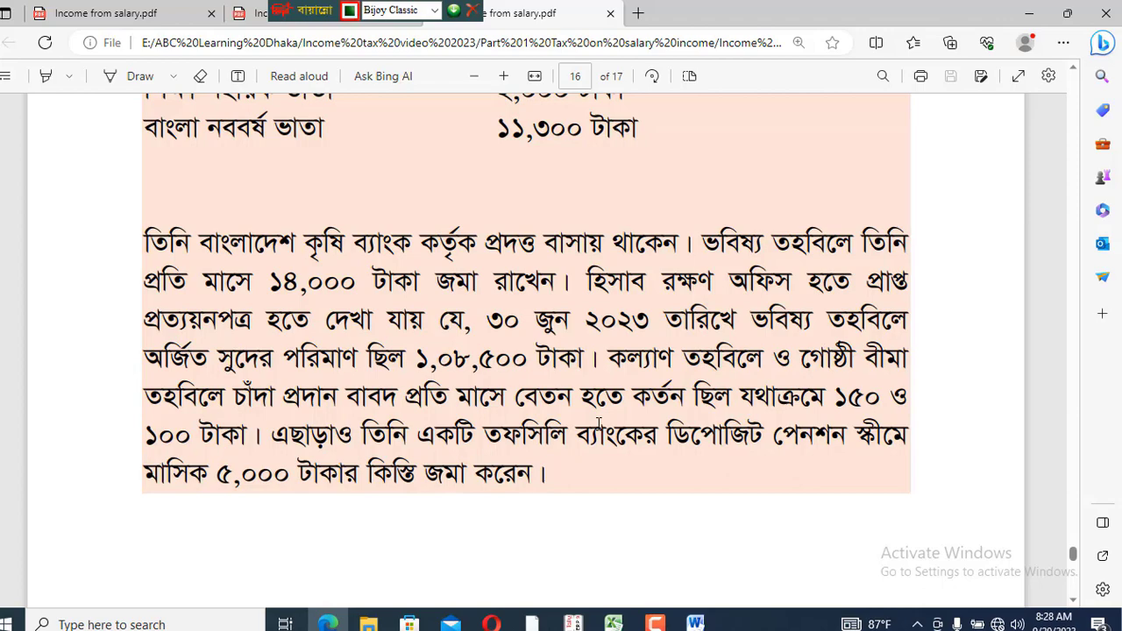
scroll(599, 423, "up", 3)
key("alt+Tab")
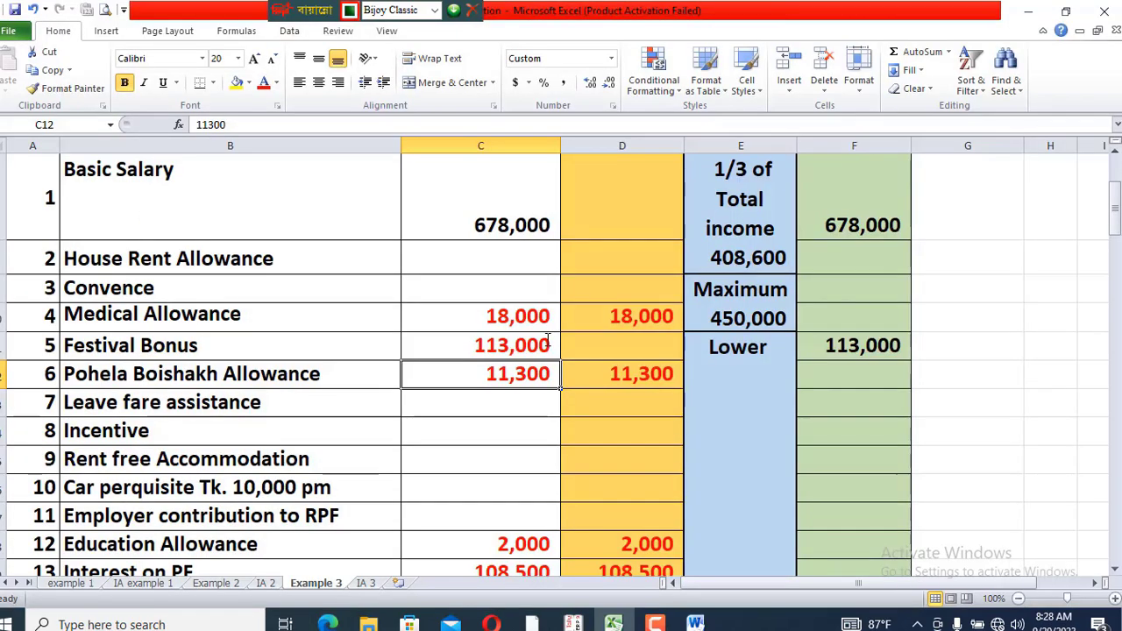
Review the Education Allowance and Interest on PF amounts, including the PF interest exemption formula in D19
scroll(545, 342, "down", 2)
left_click(505, 314)
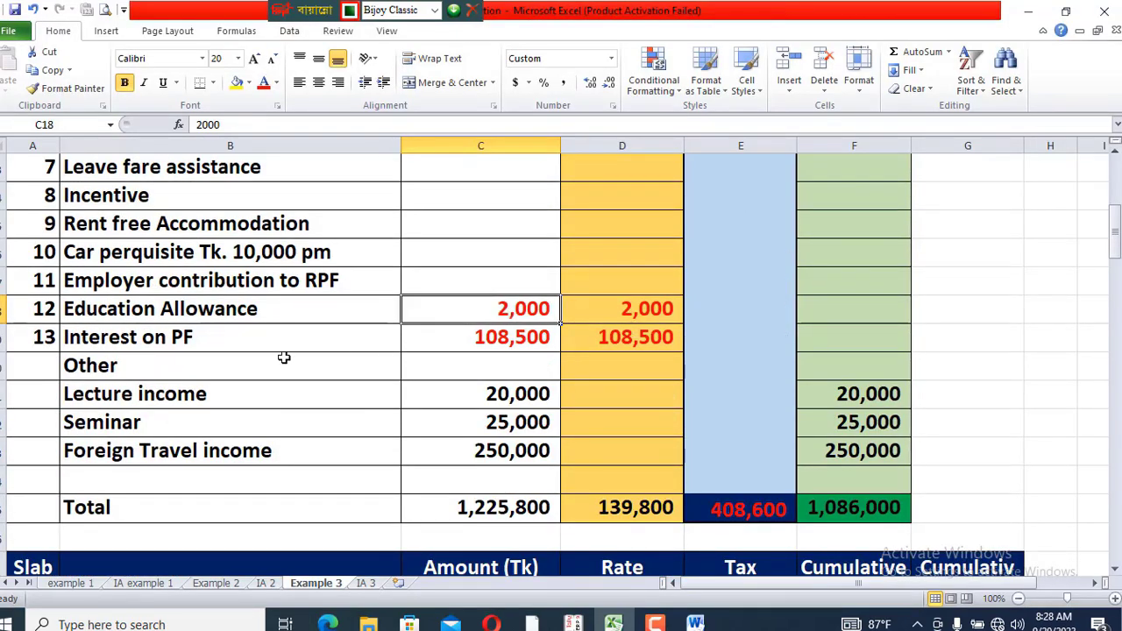
left_click(444, 341)
scroll(541, 376, "up", 1)
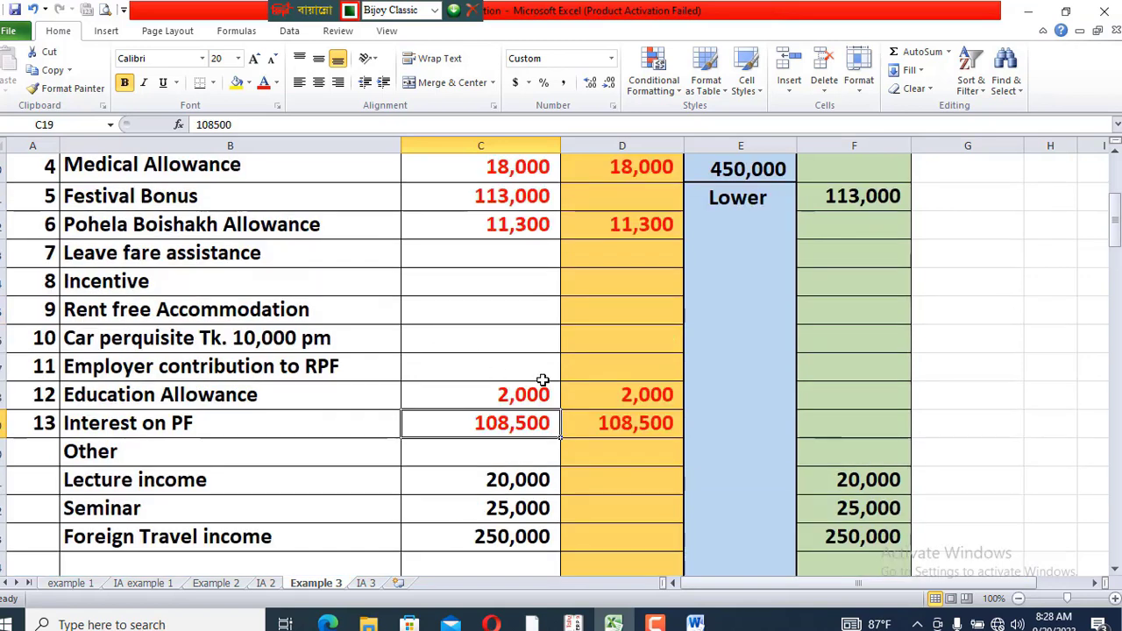
left_click(633, 429)
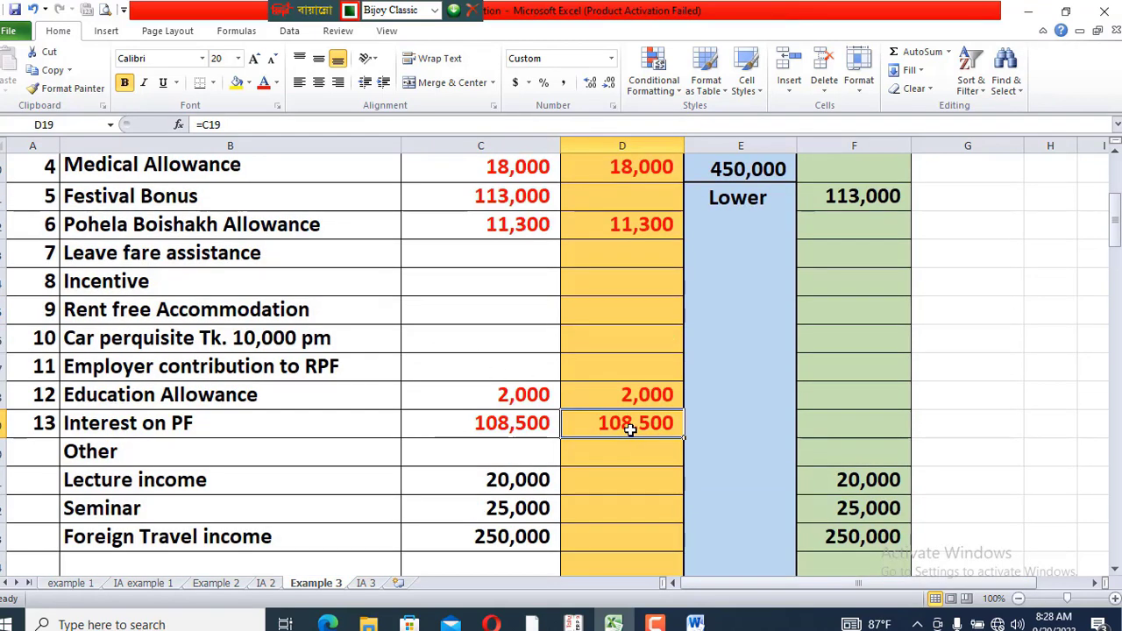
Fill the other income amount cells C20:C23 with yellow
left_click_drag(457, 456, 477, 536)
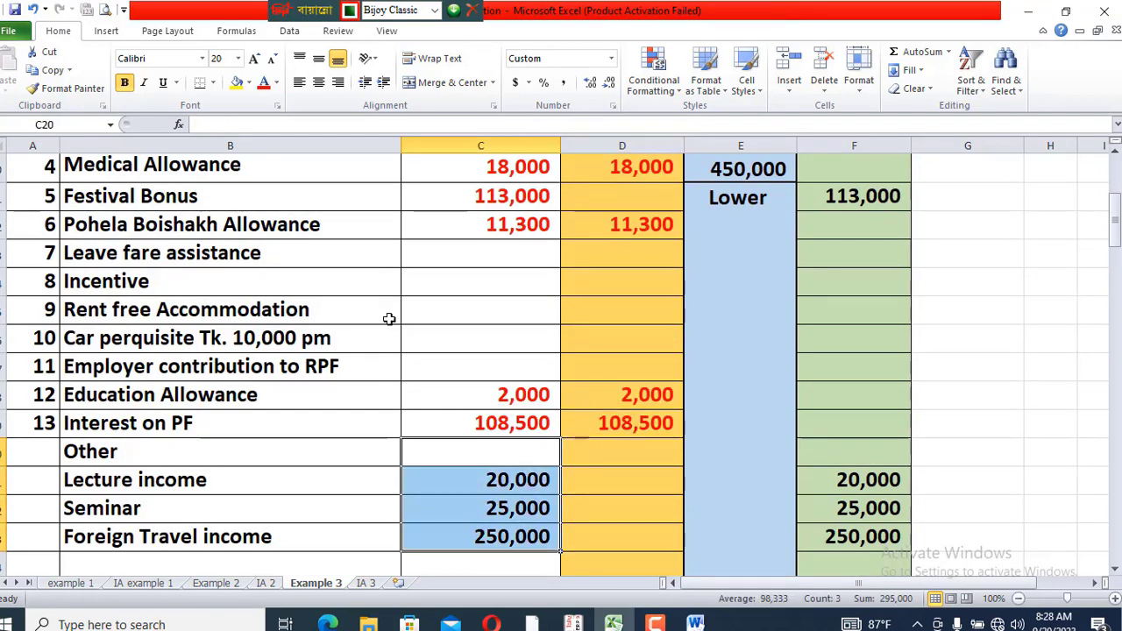
left_click(237, 81)
scroll(481, 431, "down", 1)
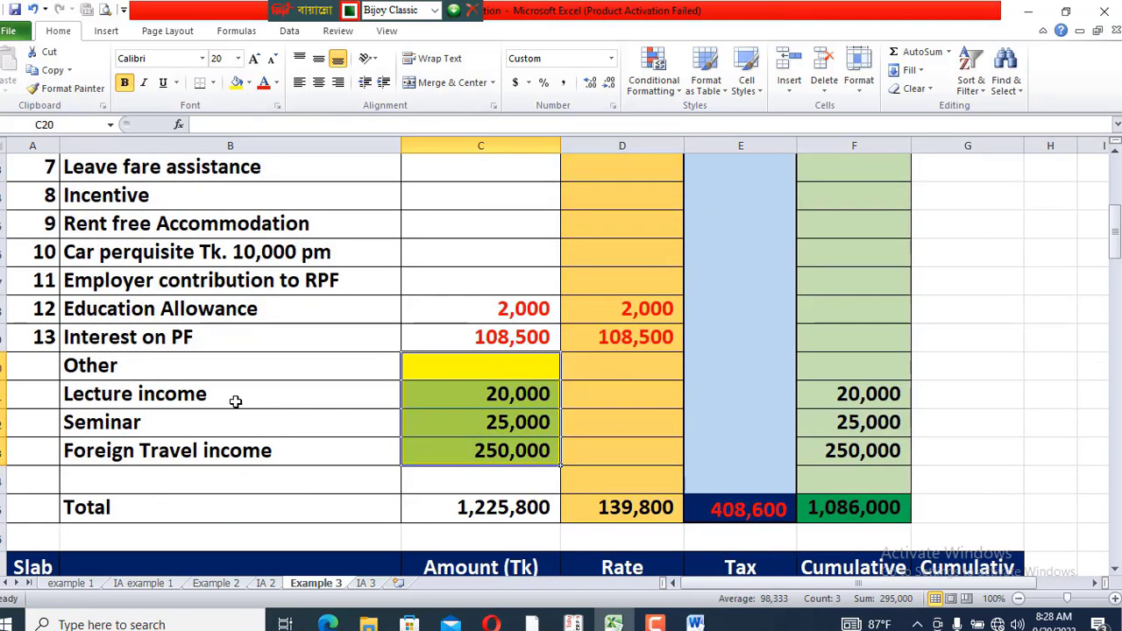
Examine the Lecture income, Seminar and Foreign Travel income rows with their amounts
left_click(122, 395)
left_click(524, 394)
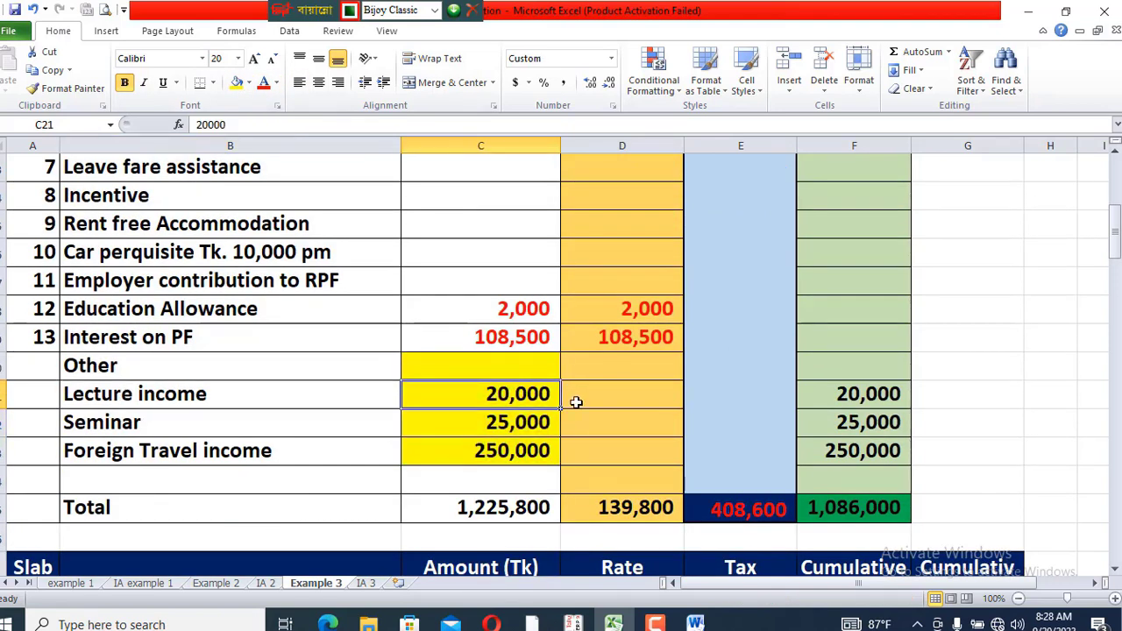
left_click(171, 426)
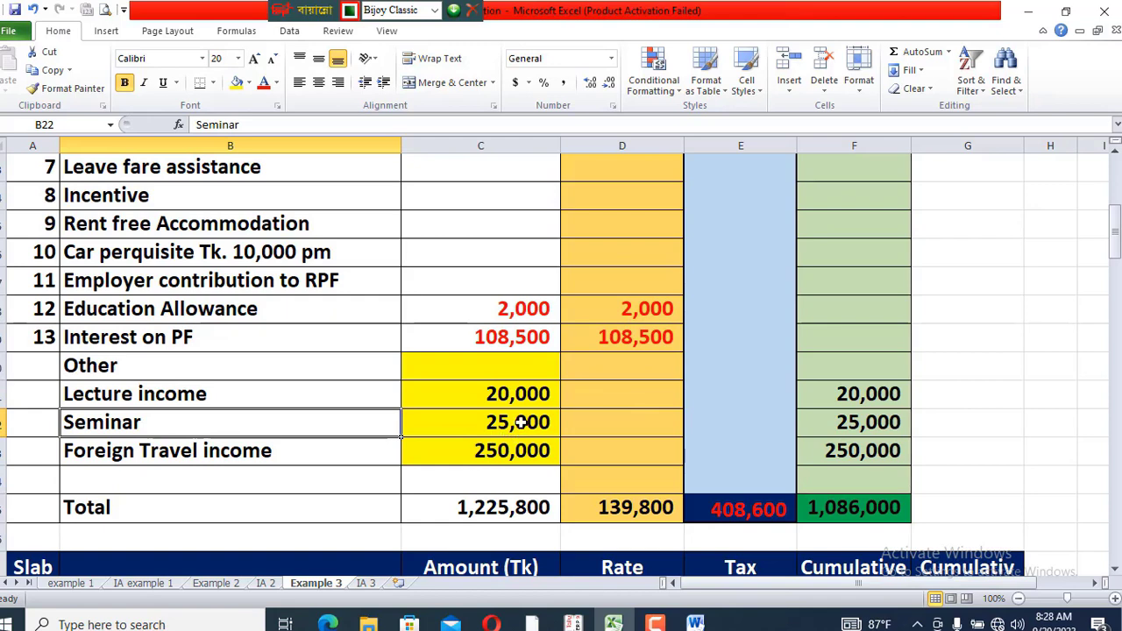
left_click(524, 428)
left_click(154, 452)
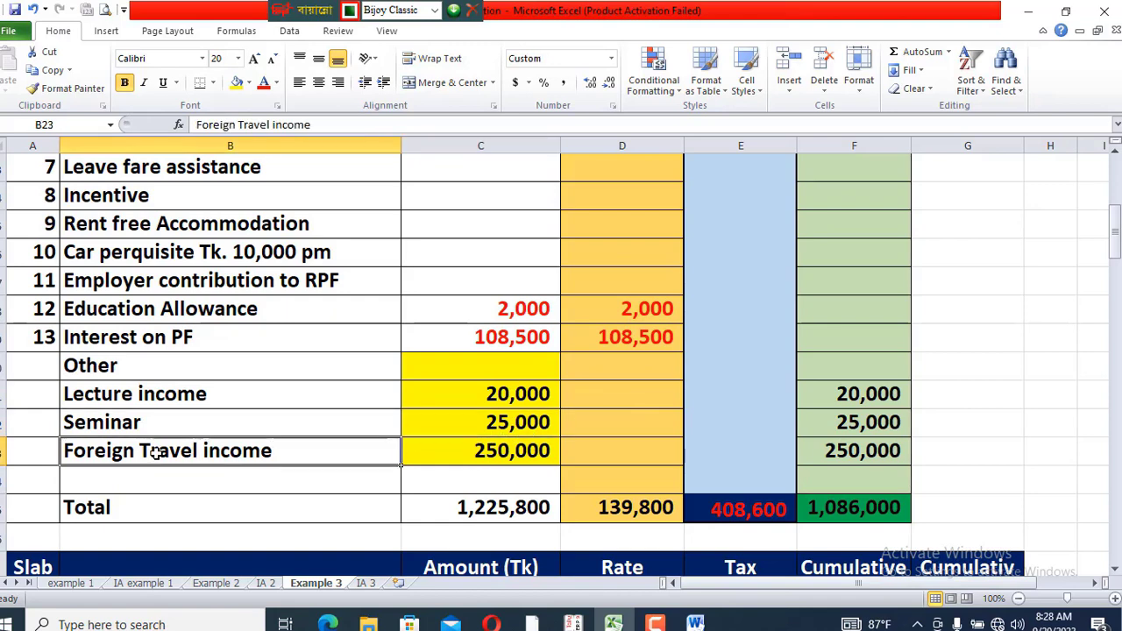
left_click(507, 451)
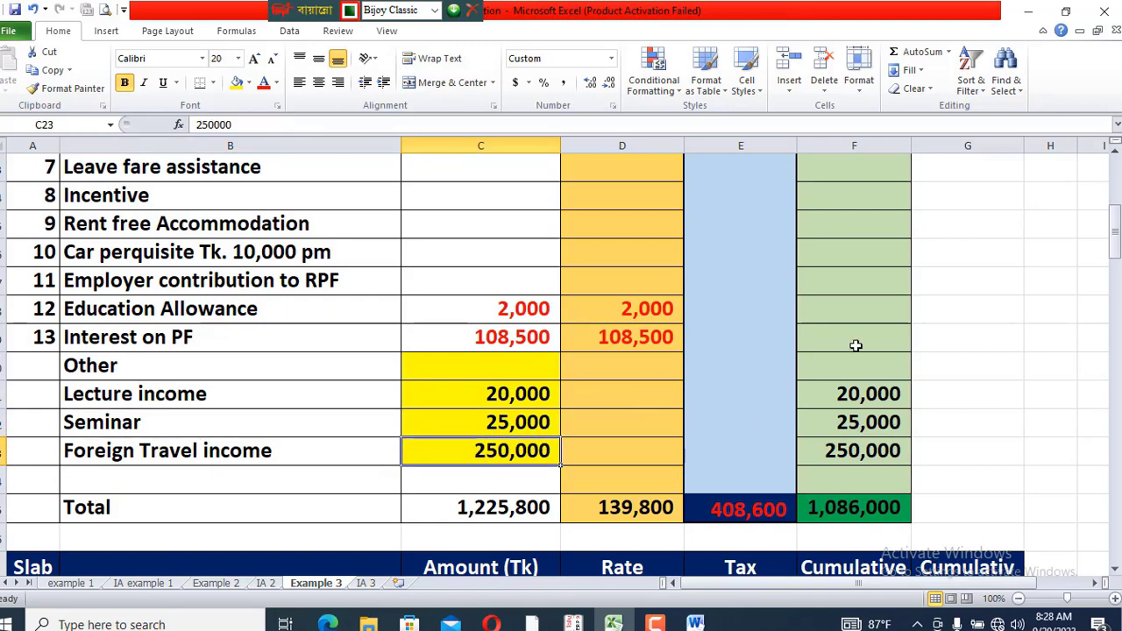
scroll(857, 366, "up", 2)
scroll(857, 367, "down", 2)
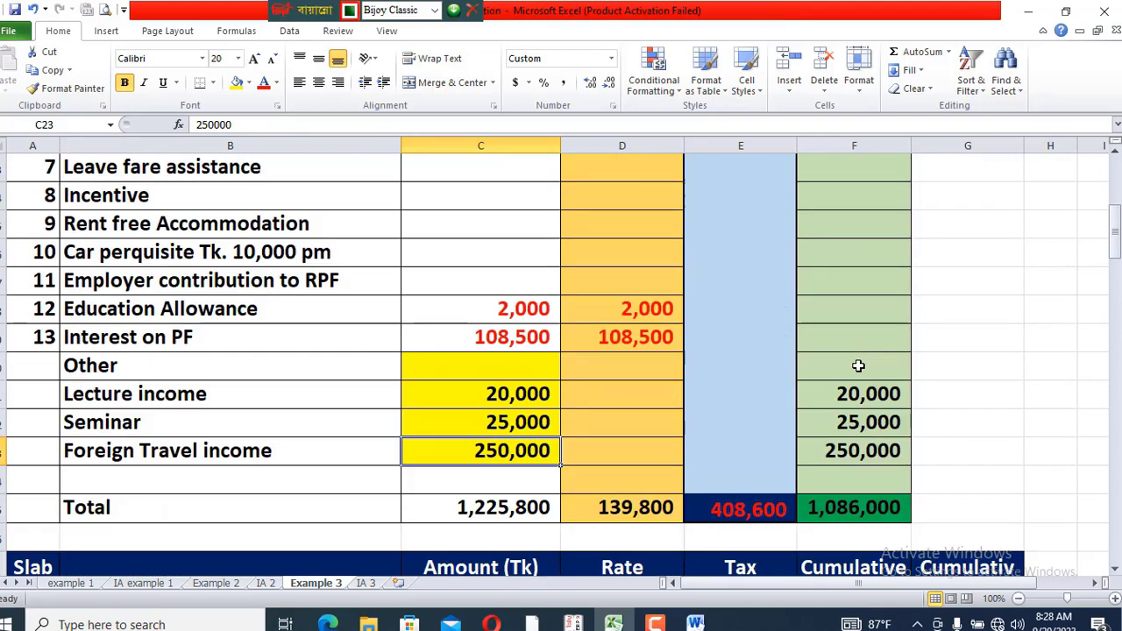
Check the sum formula for total taxable income in F25 and fill that cell with yellow
left_click(856, 507)
double_click(857, 509)
key("Return")
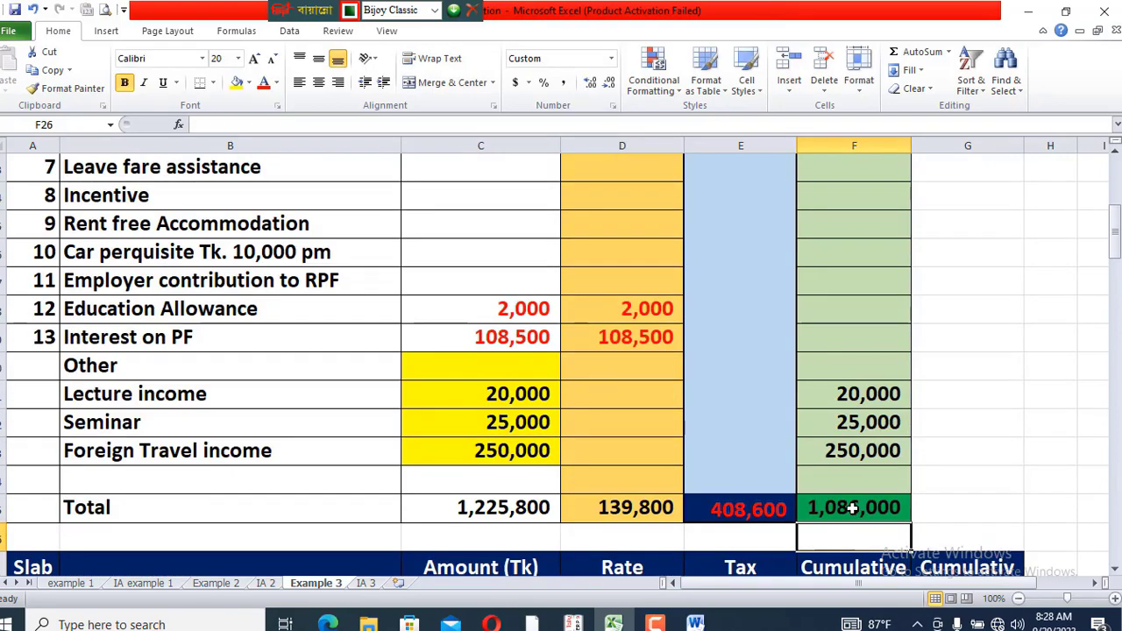
left_click(856, 506)
left_click(244, 82)
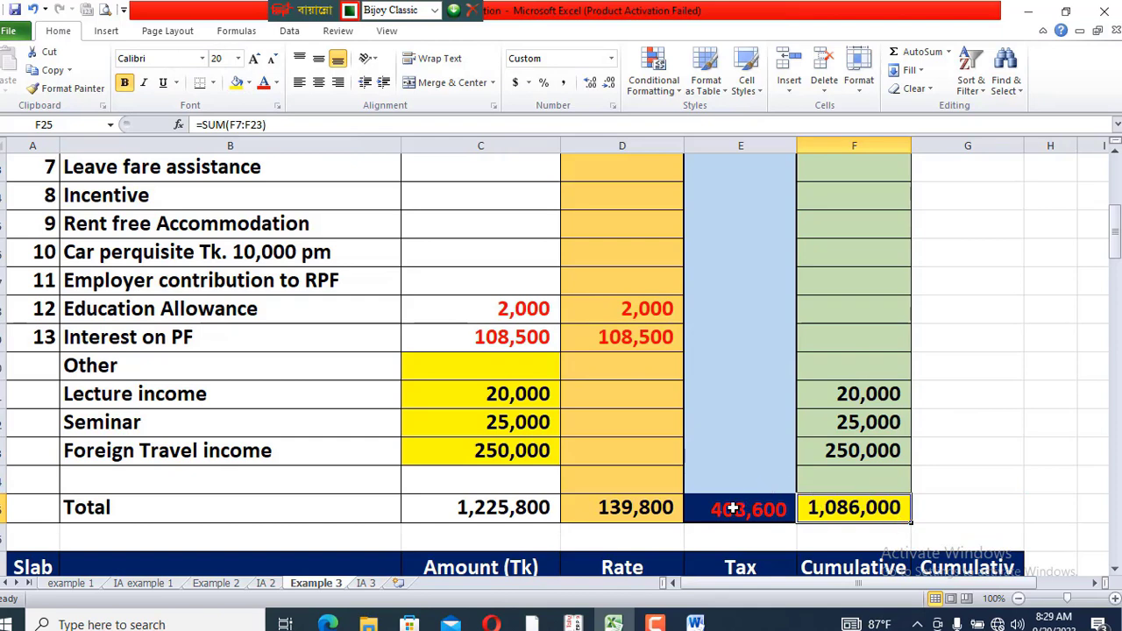
Examine the 1/3 of Total income and Maximum limits in the Exemption as per ITA 2023 column
scroll(707, 338, "up", 2)
left_click(745, 317)
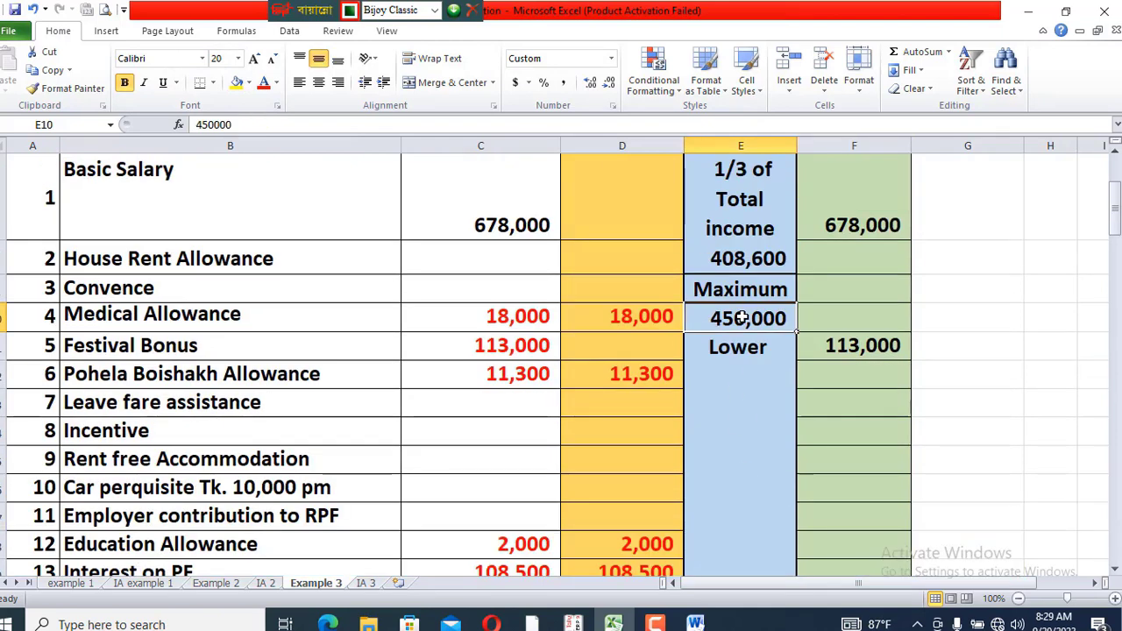
left_click(763, 235)
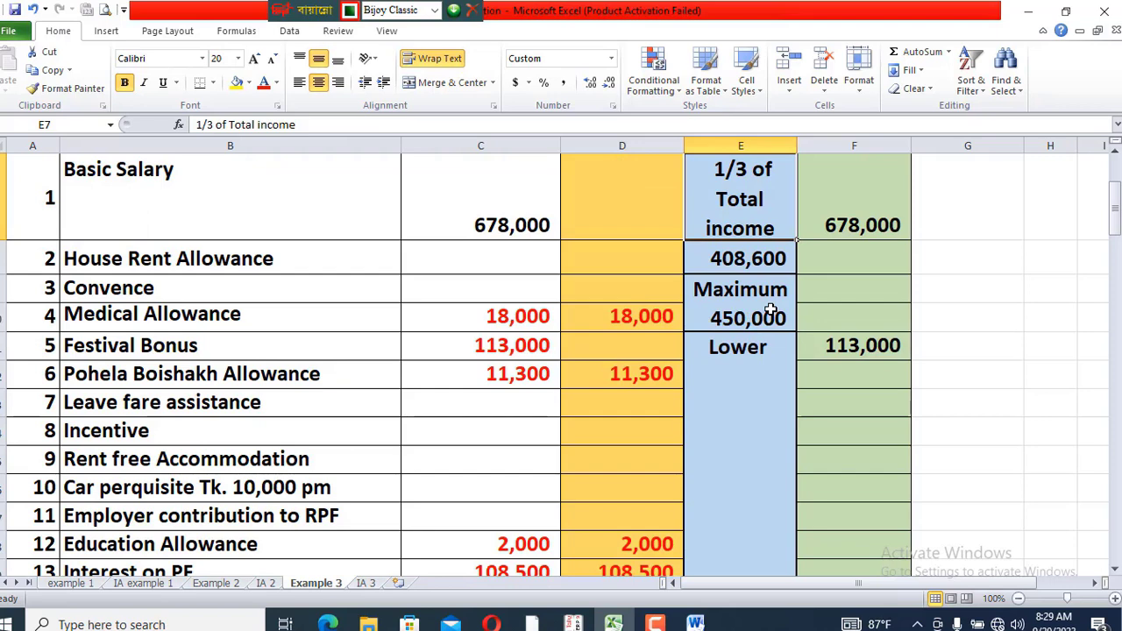
left_click(749, 367)
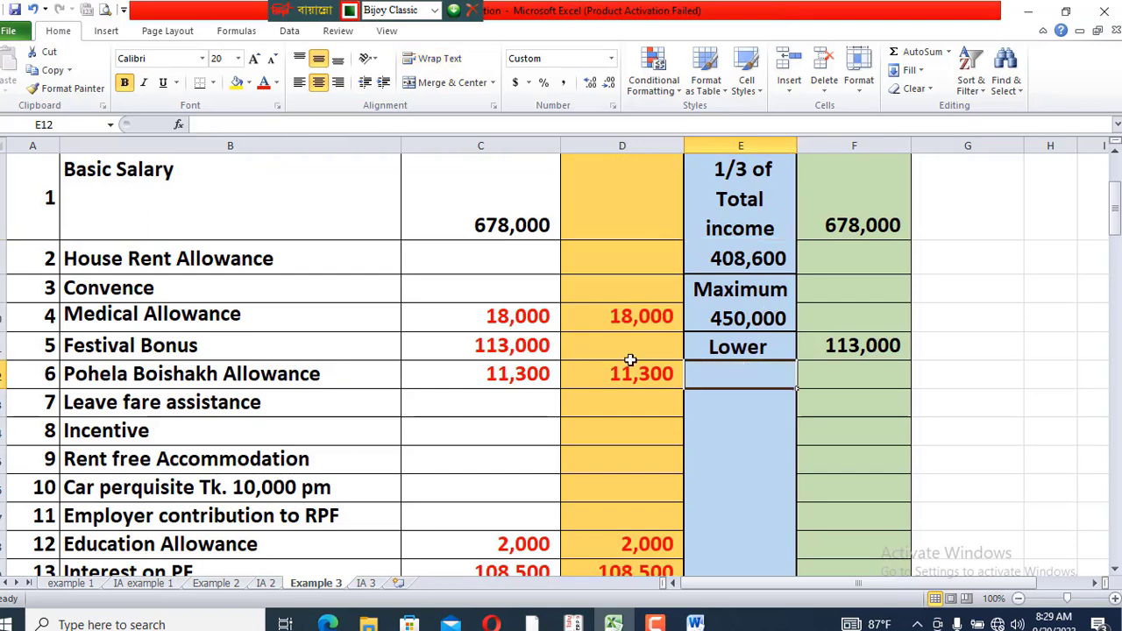
Examine the Amount and Exemption figures of the salary rows, starting from Medical Allowance
left_click_drag(524, 312, 591, 483)
scroll(591, 456, "down", 1)
scroll(544, 293, "up", 1)
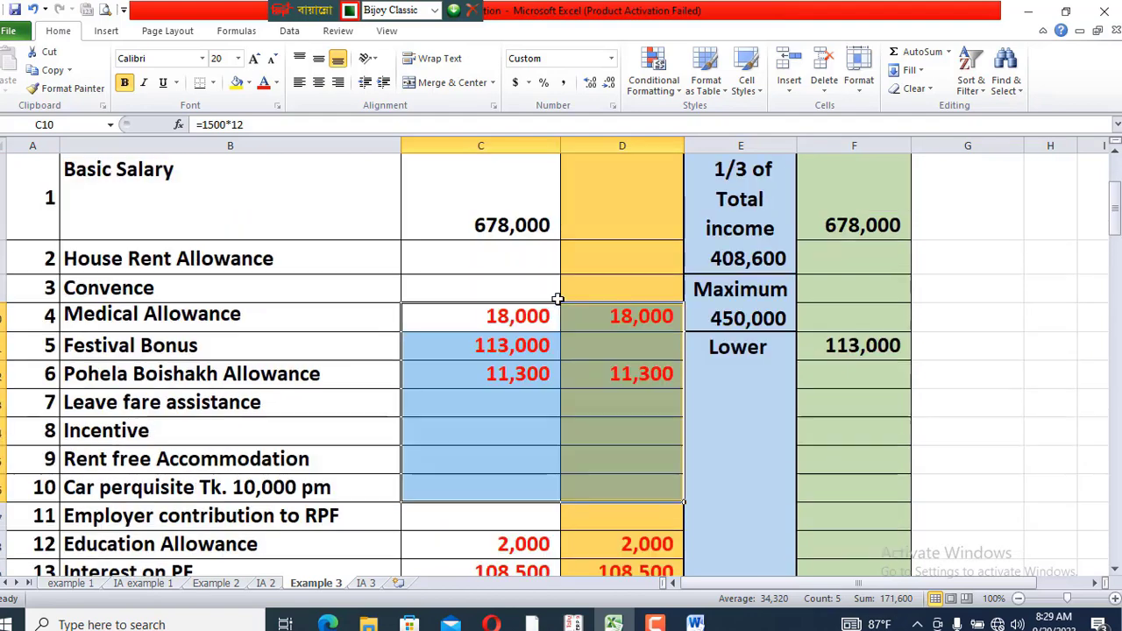
scroll(561, 308, "down", 3)
scroll(1063, 344, "up", 2)
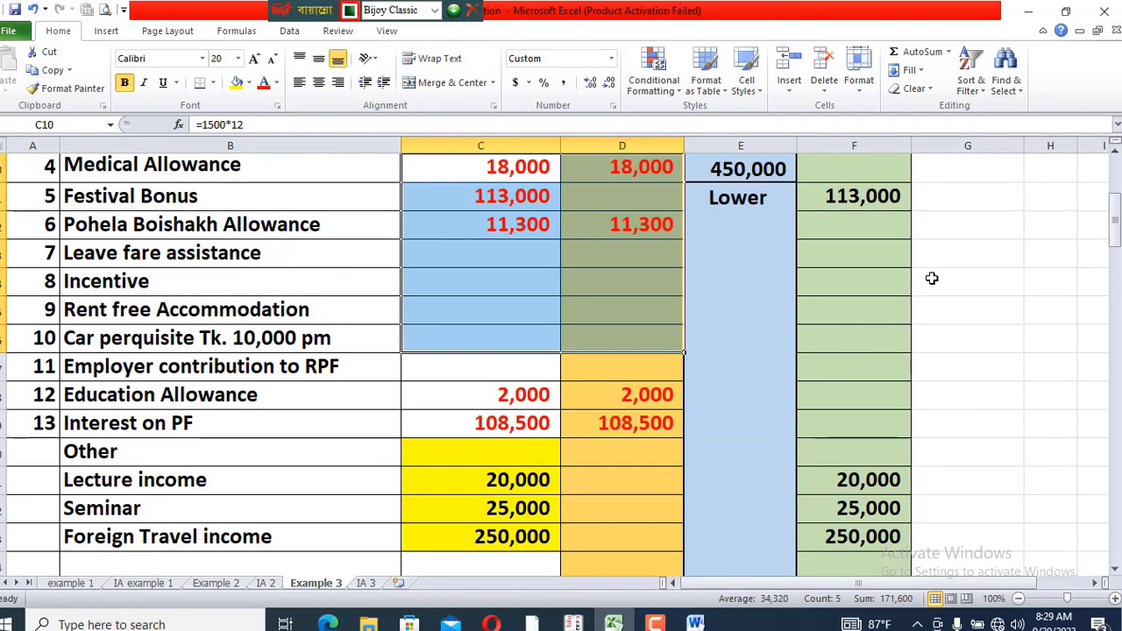
scroll(932, 278, "up", 2)
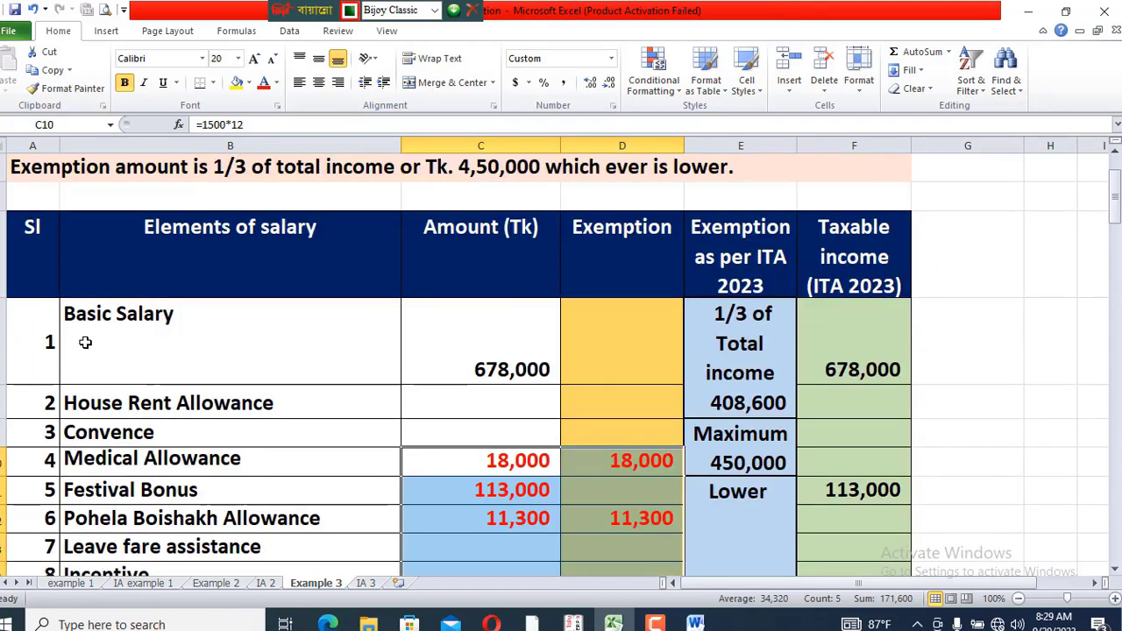
Review the taxable income formulas for Basic Salary and Festival Bonus and the total in F25
left_click(85, 341)
left_click(868, 360)
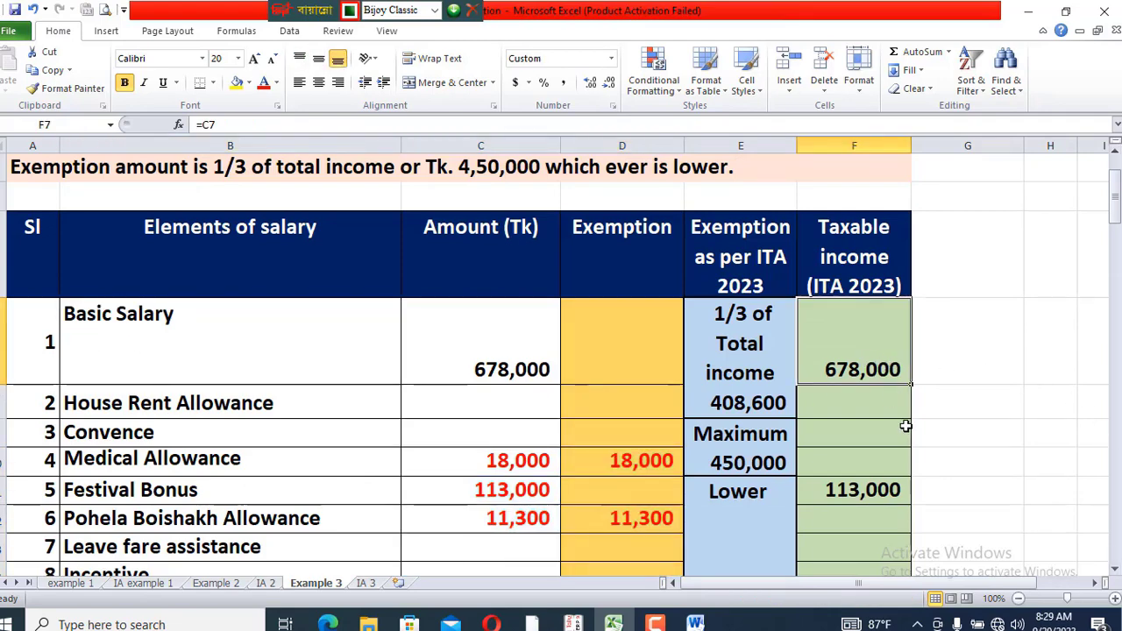
left_click(857, 495)
scroll(882, 535, "down", 3)
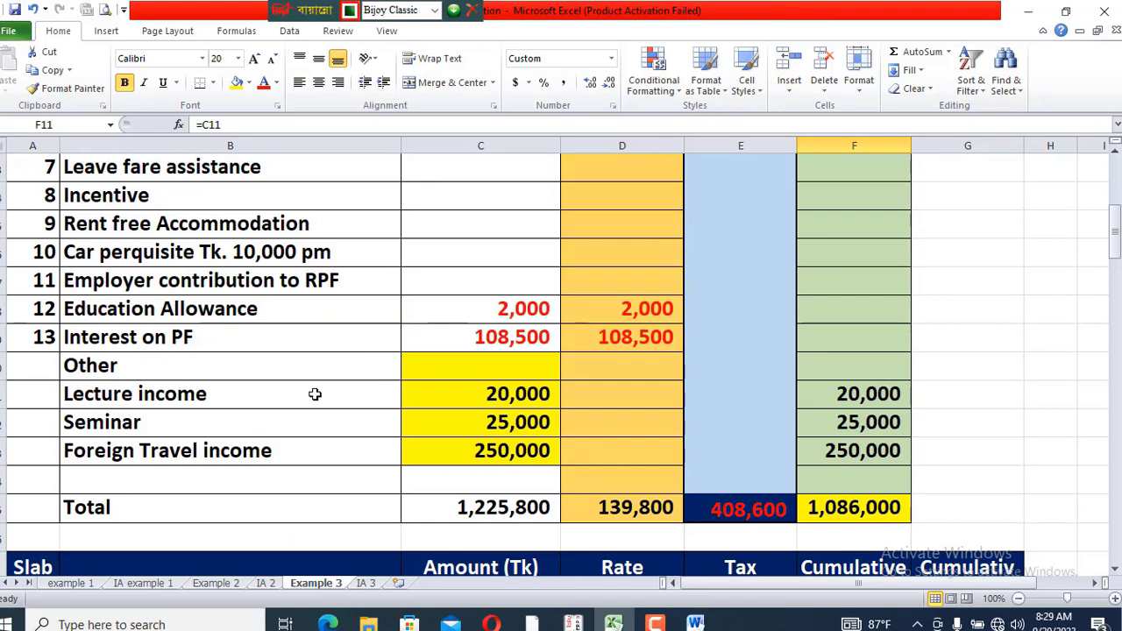
double_click(871, 508)
key("Return")
Examine the first two slabs of the tax table, with their amounts and rates
scroll(874, 440, "down", 2)
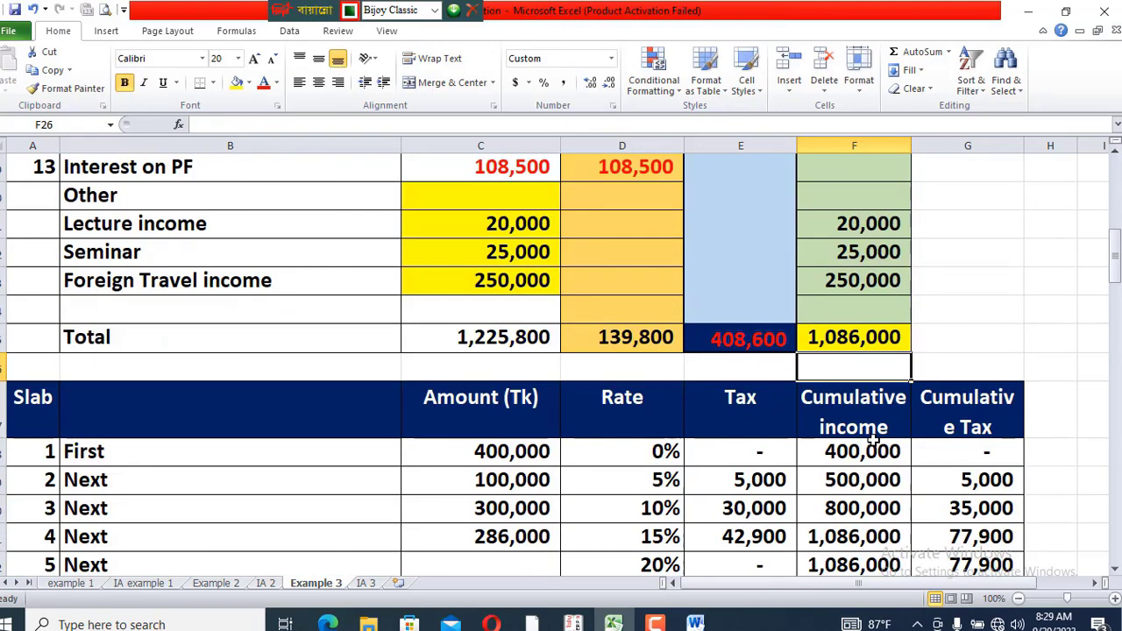
scroll(741, 382, "down", 2)
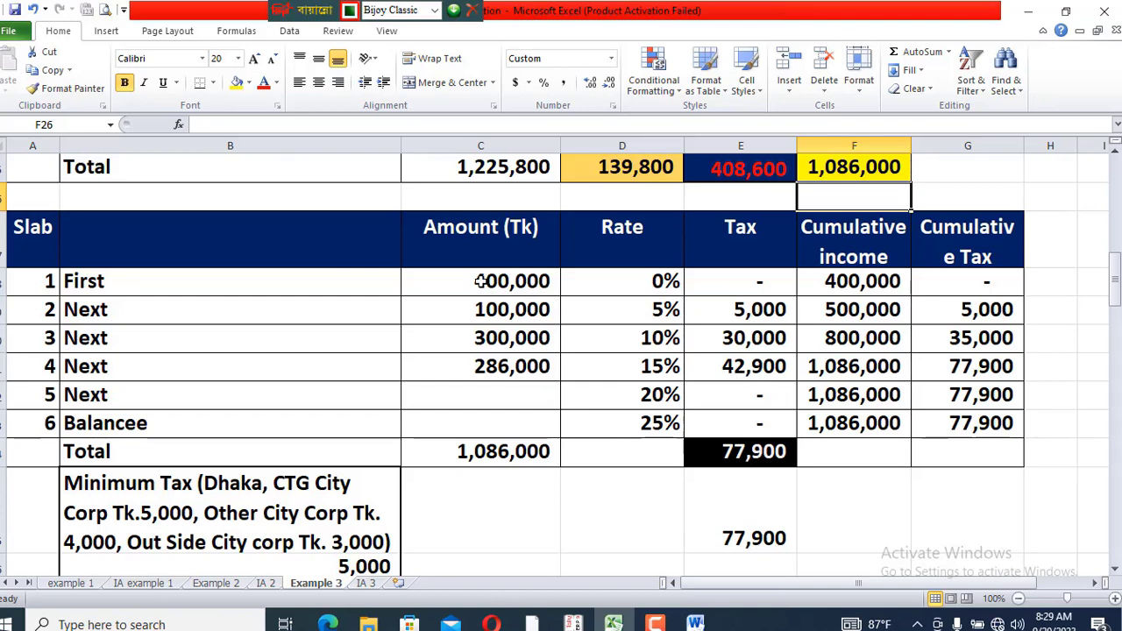
left_click(95, 280)
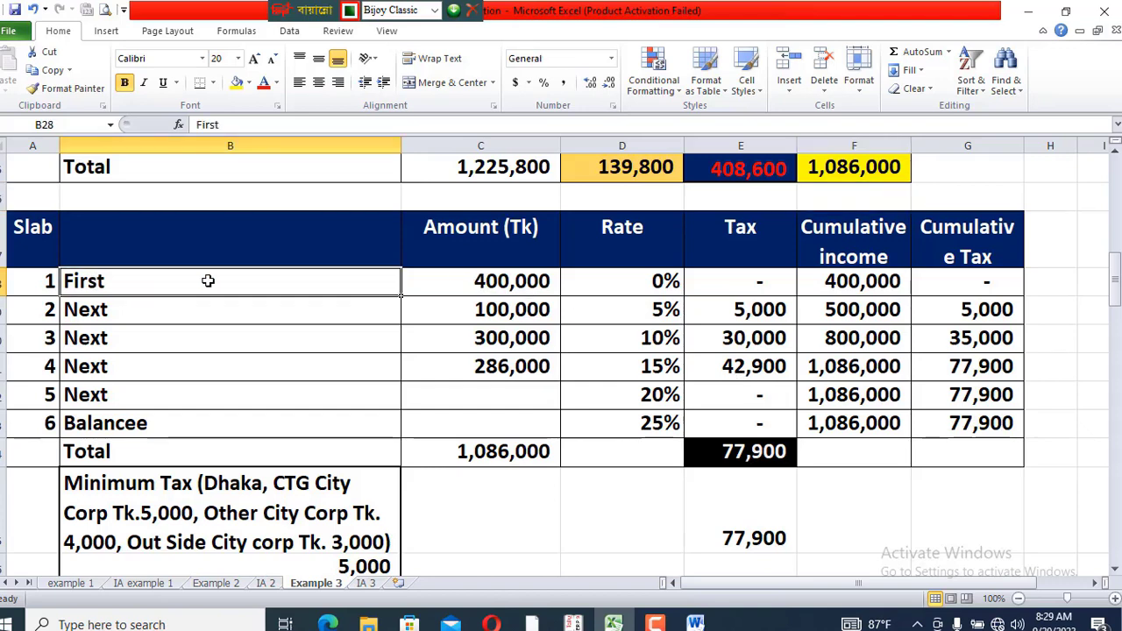
left_click(515, 281)
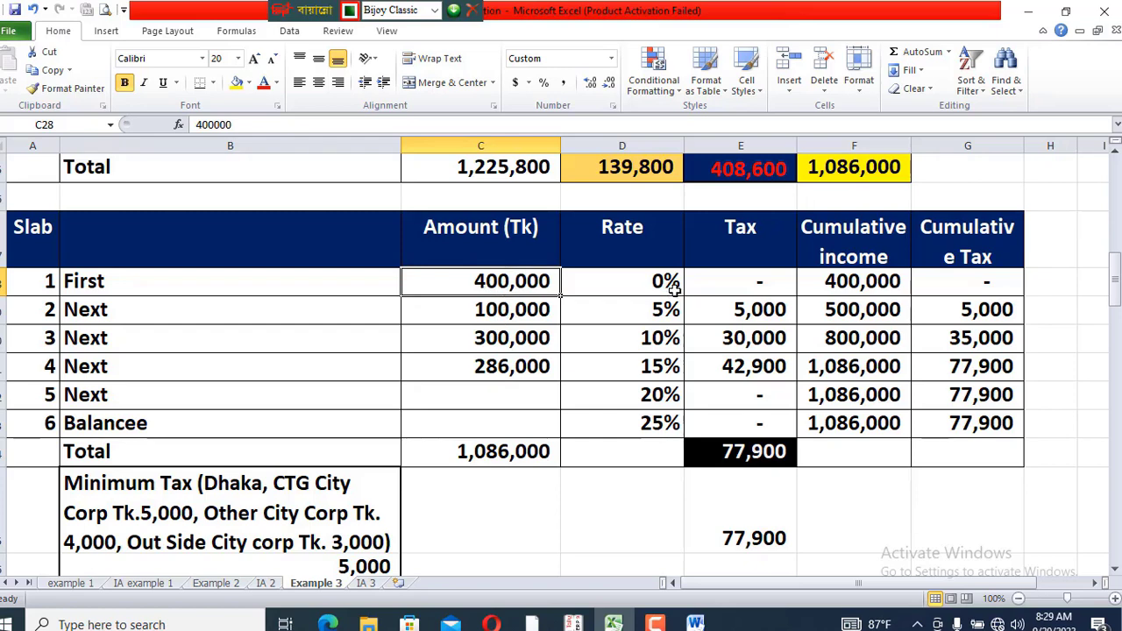
left_click(635, 282)
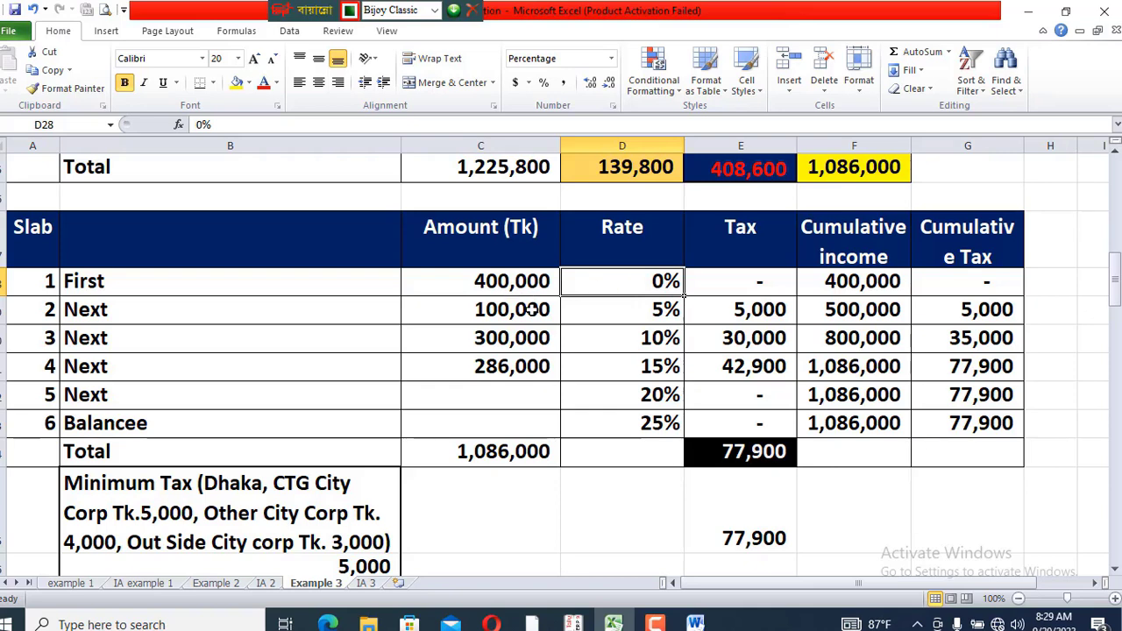
left_click(502, 309)
left_click(669, 311)
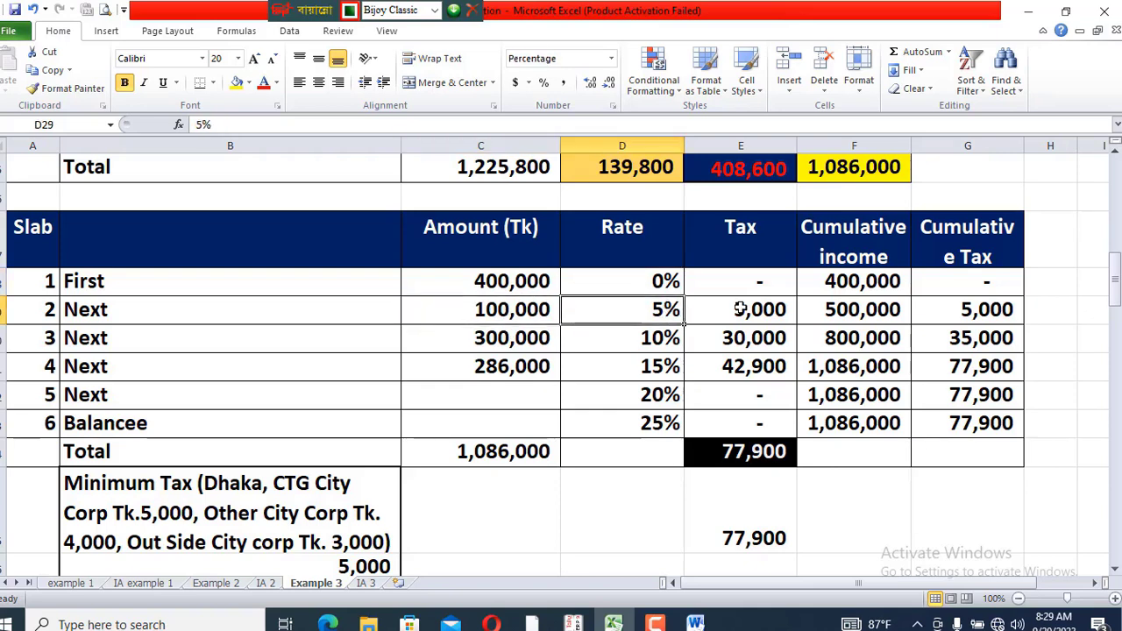
Examine the tax of slabs 2 and 3 and the amount formula and rate of slab 4
left_click(750, 309)
left_click(488, 338)
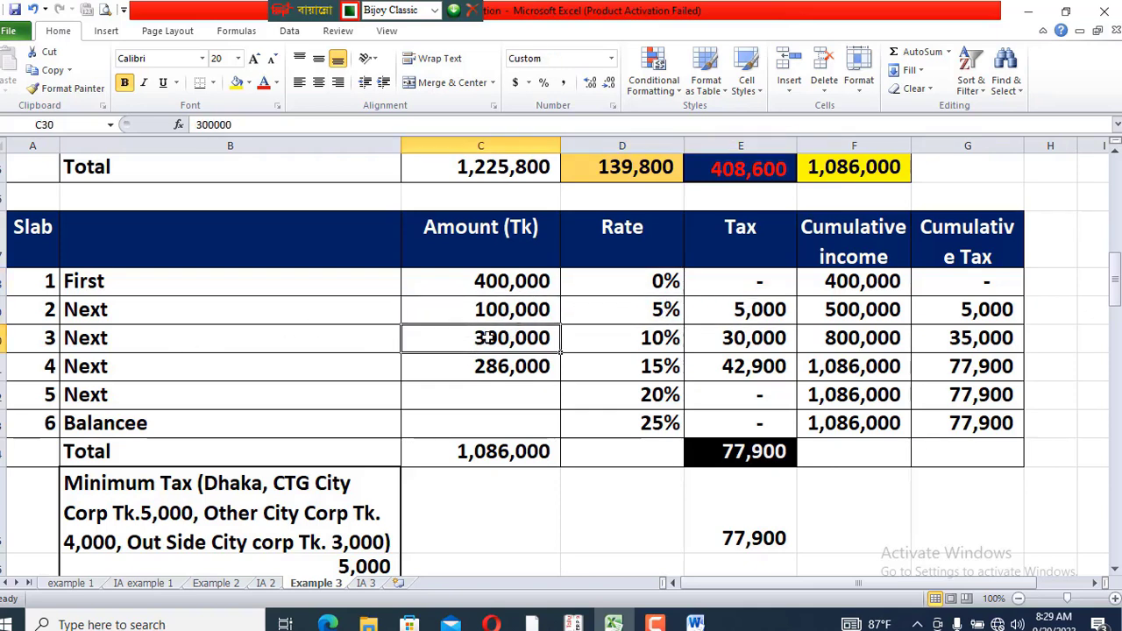
left_click(721, 347)
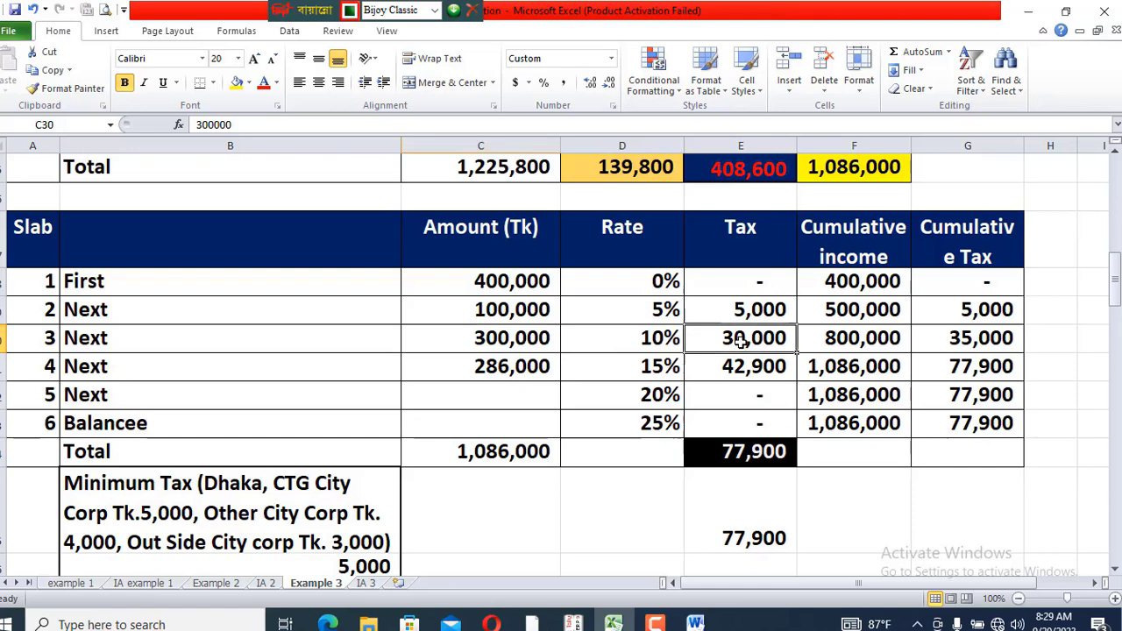
double_click(507, 369)
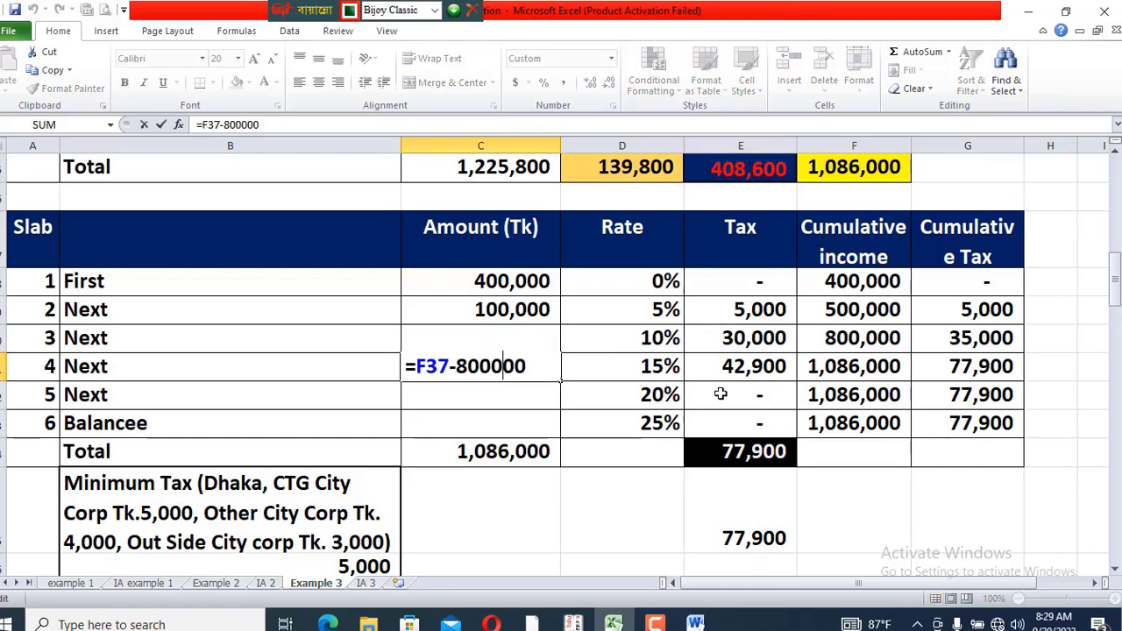
key("Return")
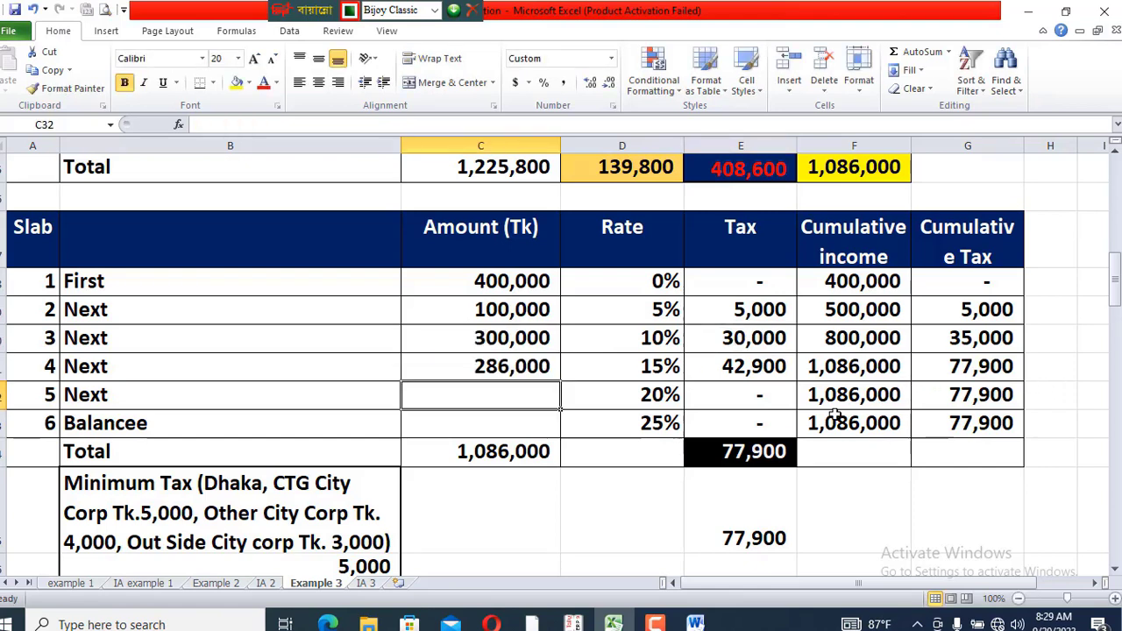
left_click(651, 372)
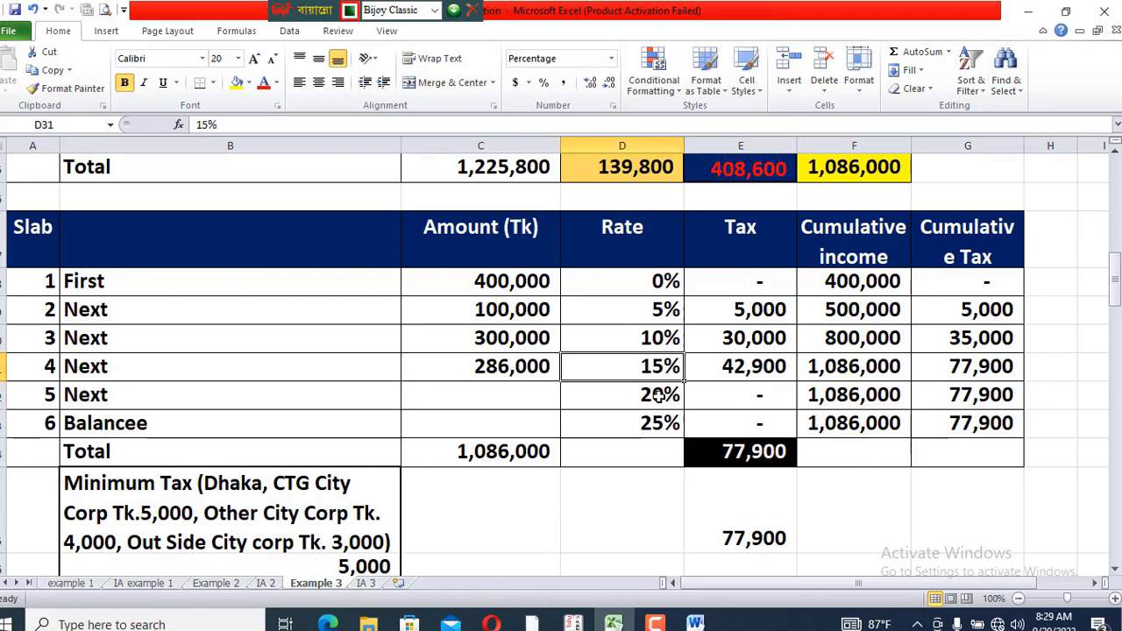
Review the Minimum Tax rule and its IF formula in E35, and the investment allowance rebate row below
scroll(660, 396, "down", 1)
left_click(357, 412)
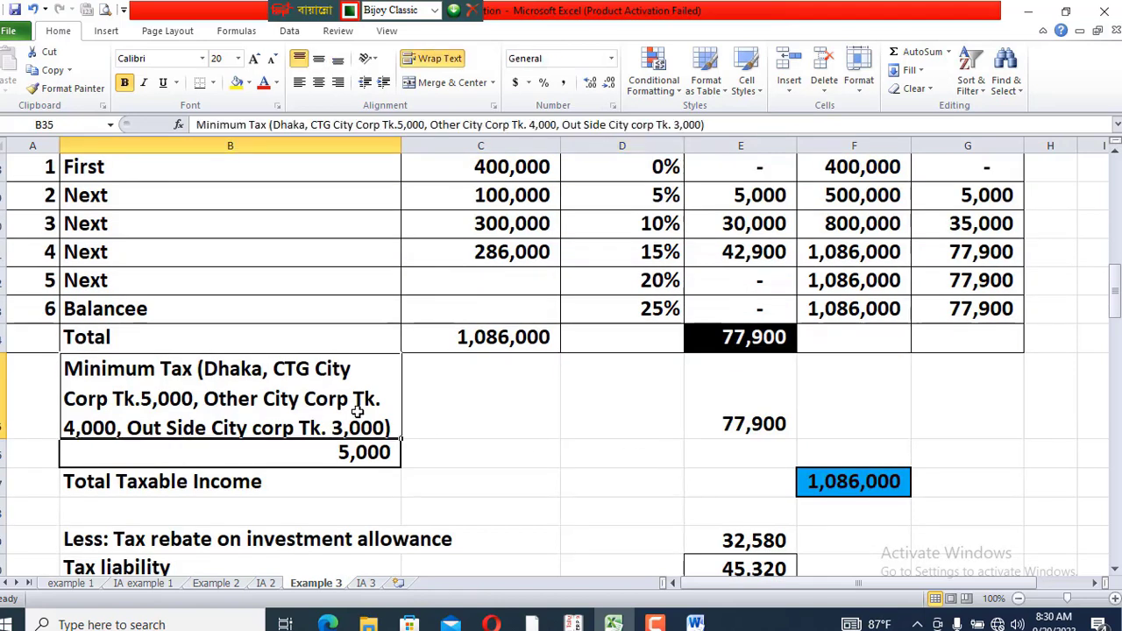
left_click(759, 416)
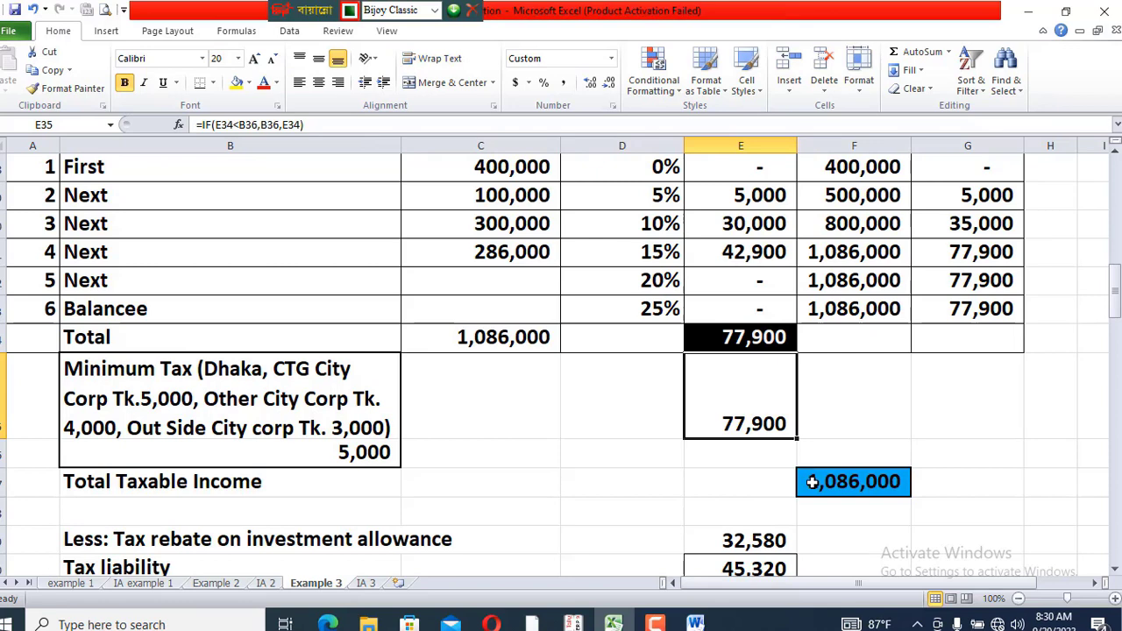
scroll(812, 481, "down", 1)
left_click(84, 462)
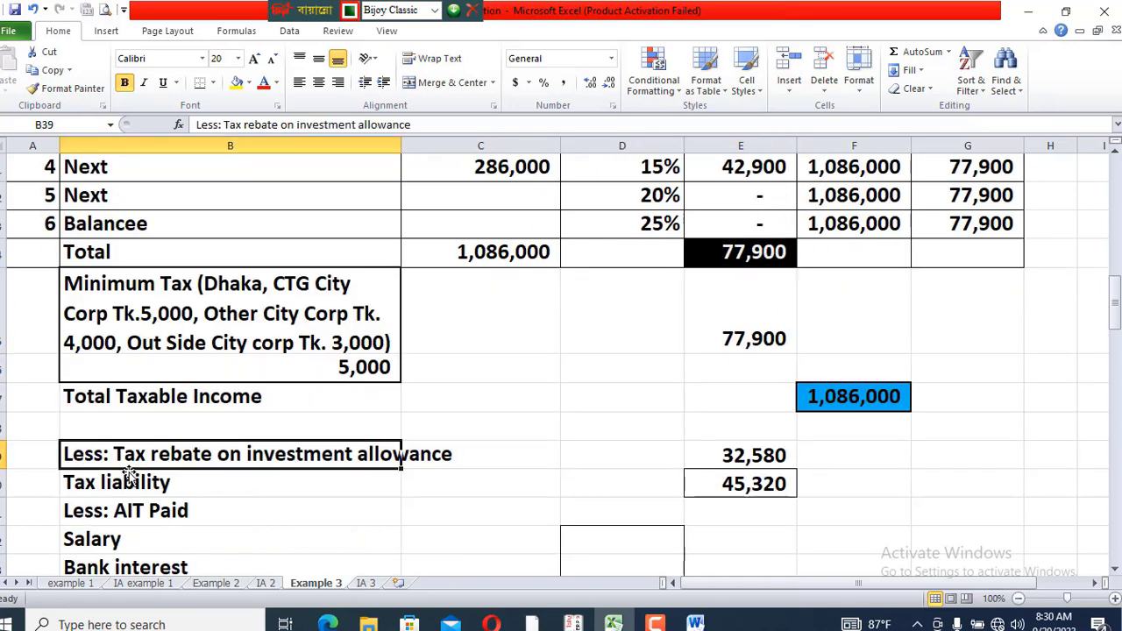
scroll(279, 484, "down", 1)
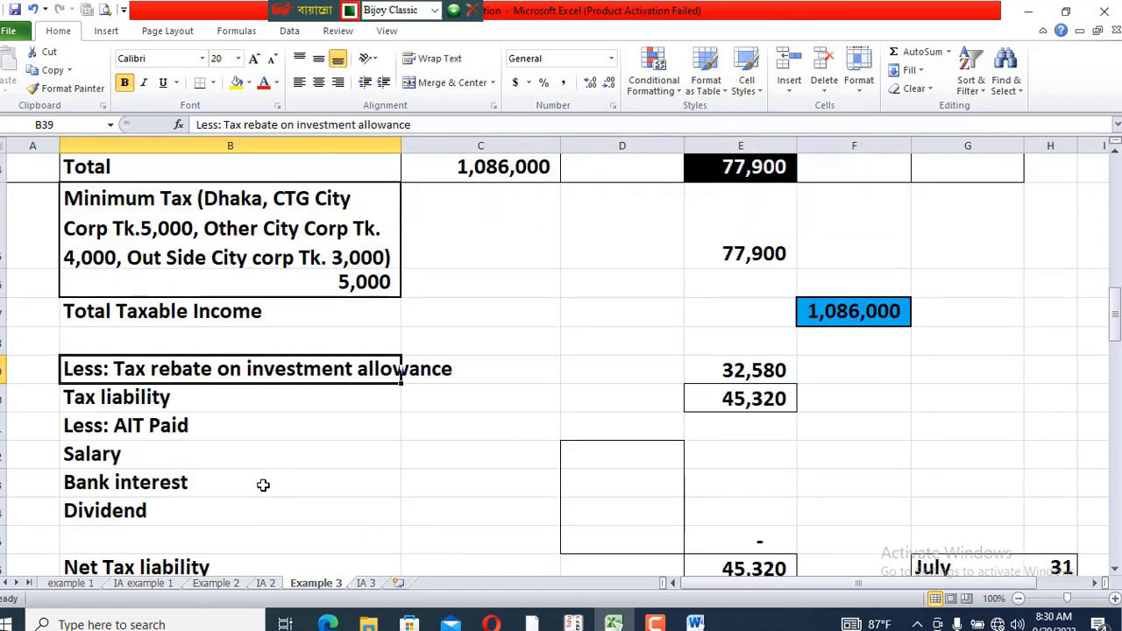
Trace the tax rebate in E39 to the IA 3 sheet, and the taxable income in C10 there back to Example 3
left_click(727, 364)
key("ctrl+bracketleft")
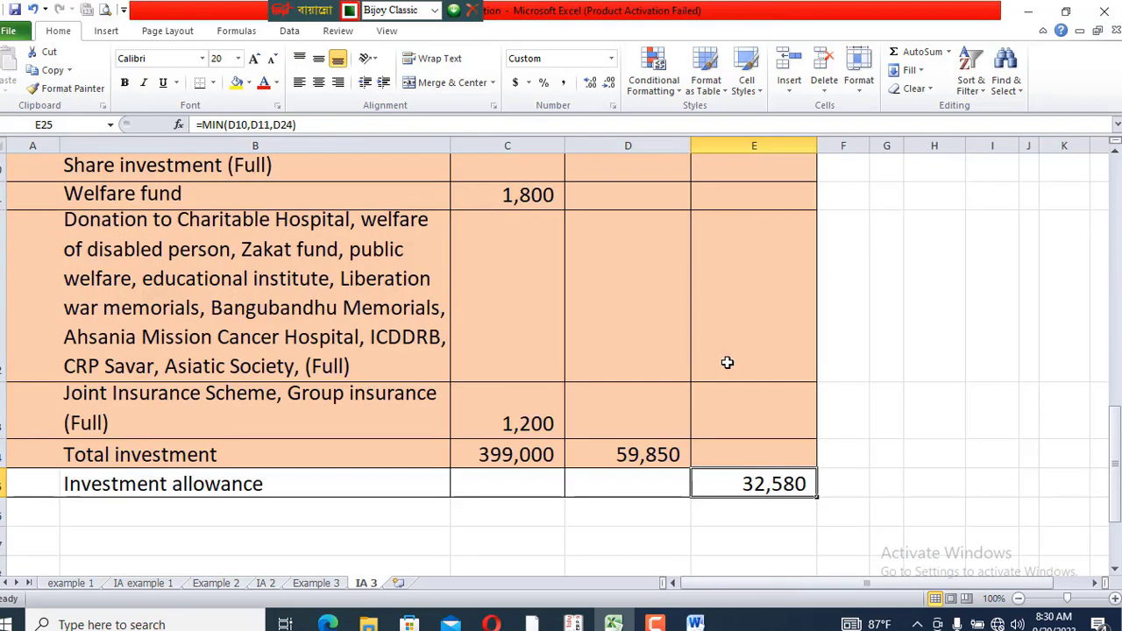
scroll(752, 363, "up", 5)
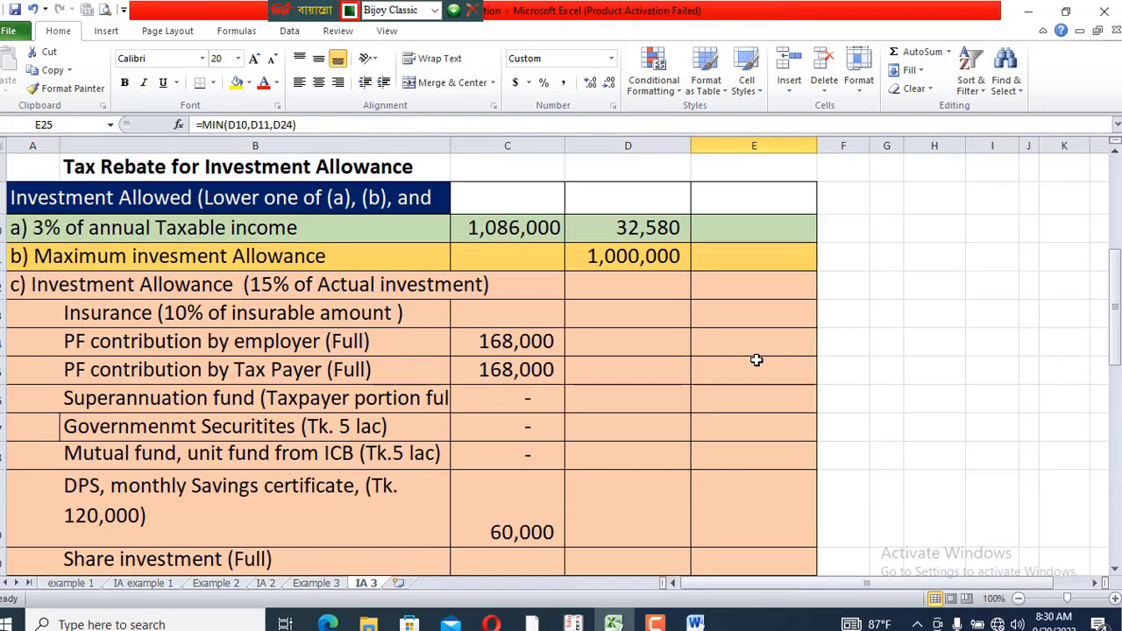
left_click(23, 226)
left_click(497, 228)
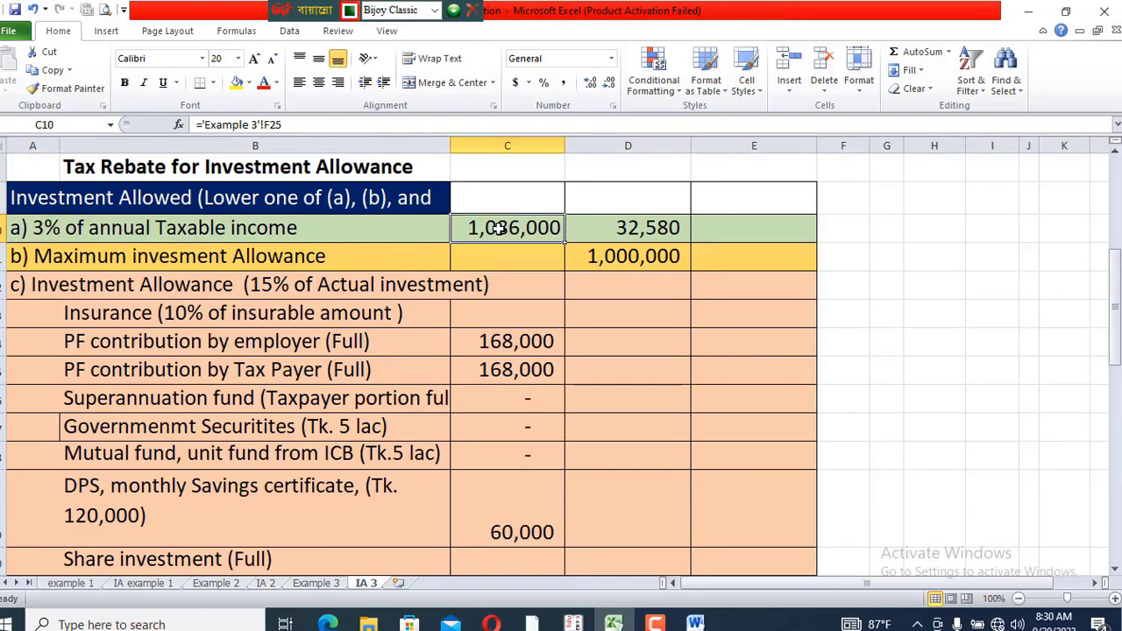
key("ctrl+bracketleft")
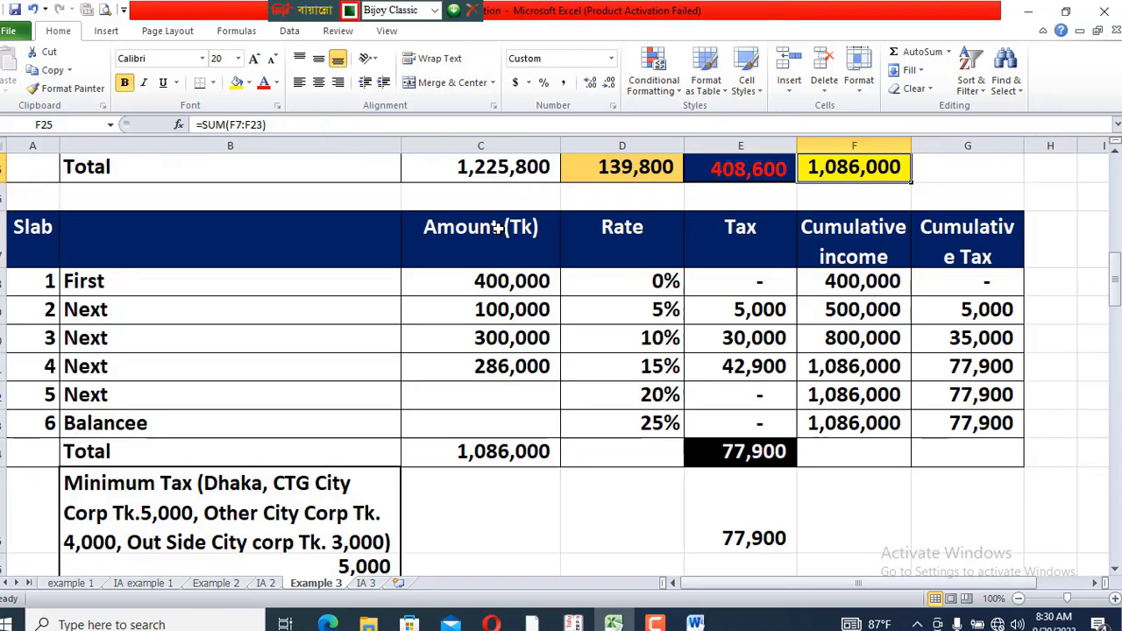
Return to the IA 3 sheet and examine the 3% of annual Taxable income formula and the Maximum investment Allowance
scroll(516, 456, "down", 2)
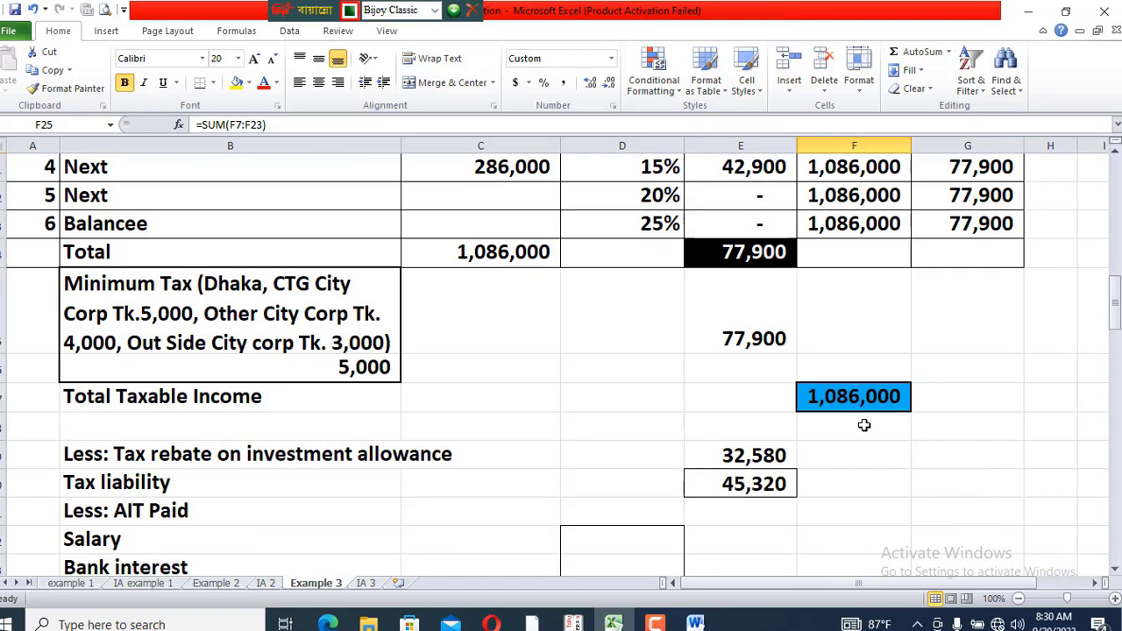
key("F5")
key("Return")
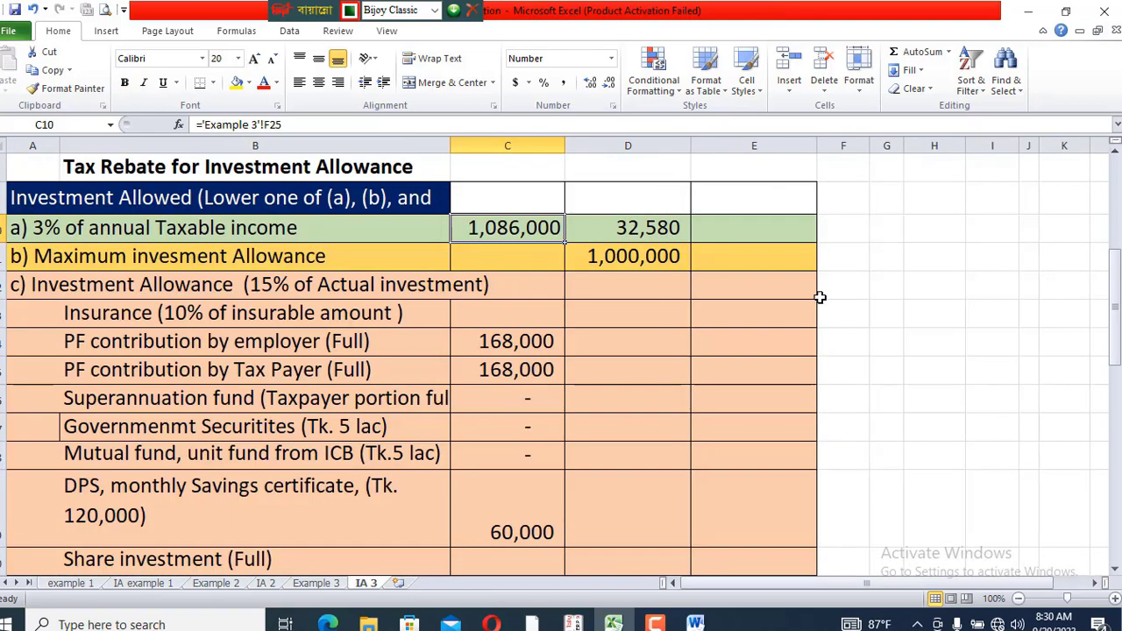
left_click(658, 228)
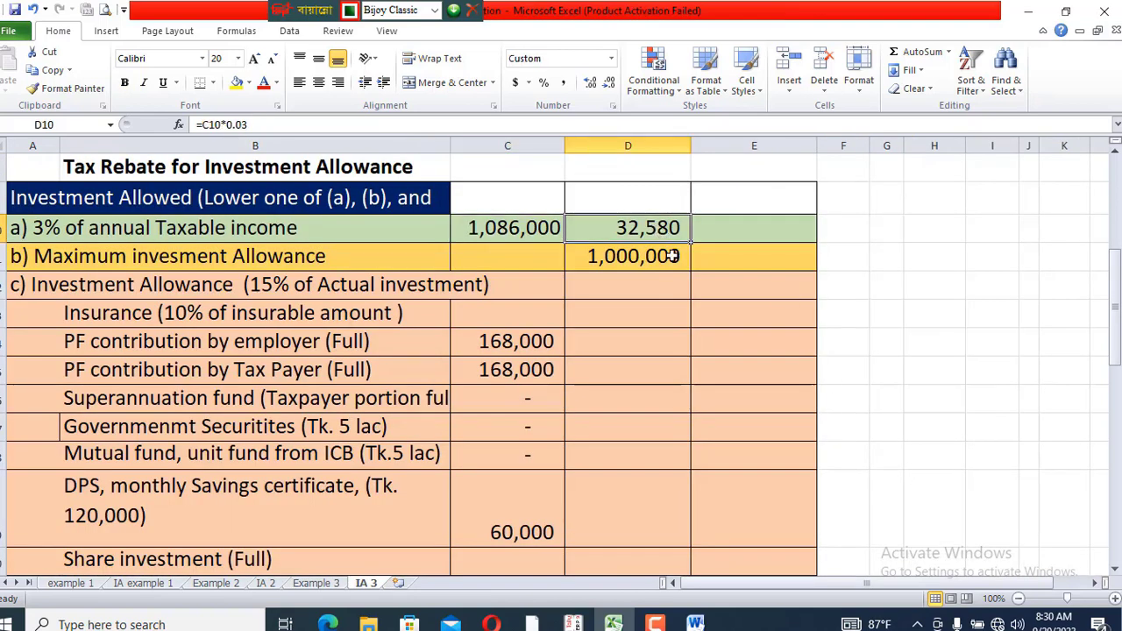
left_click(43, 256)
left_click(627, 261)
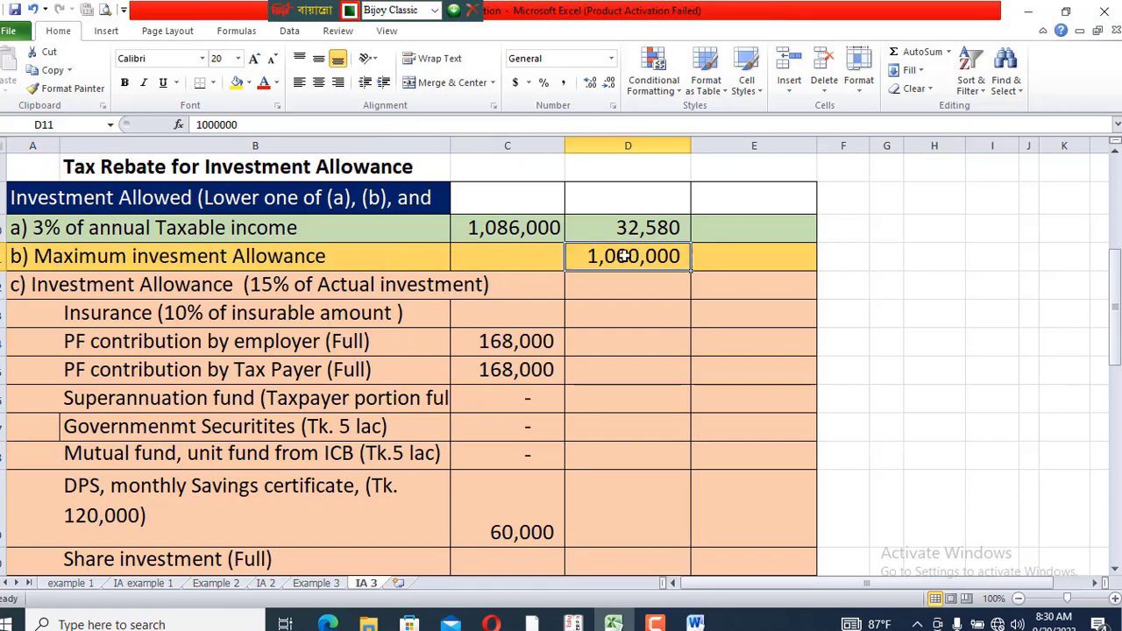
Examine the annual formulas for both PF contributions, the DPS savings and the Welfare fund
left_click(64, 351)
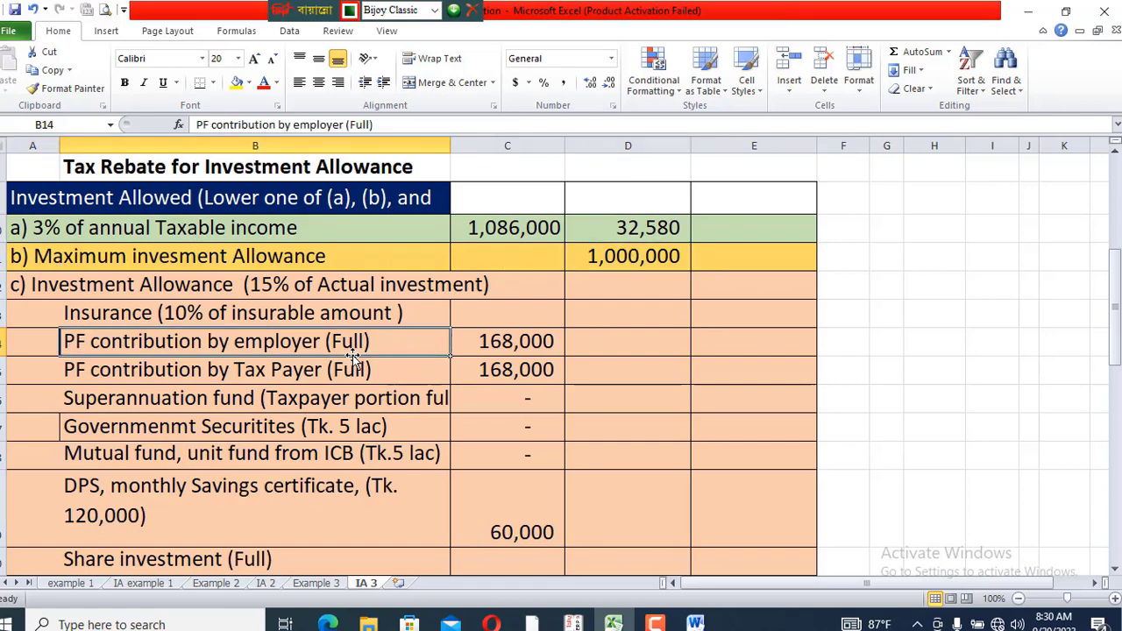
left_click(533, 341)
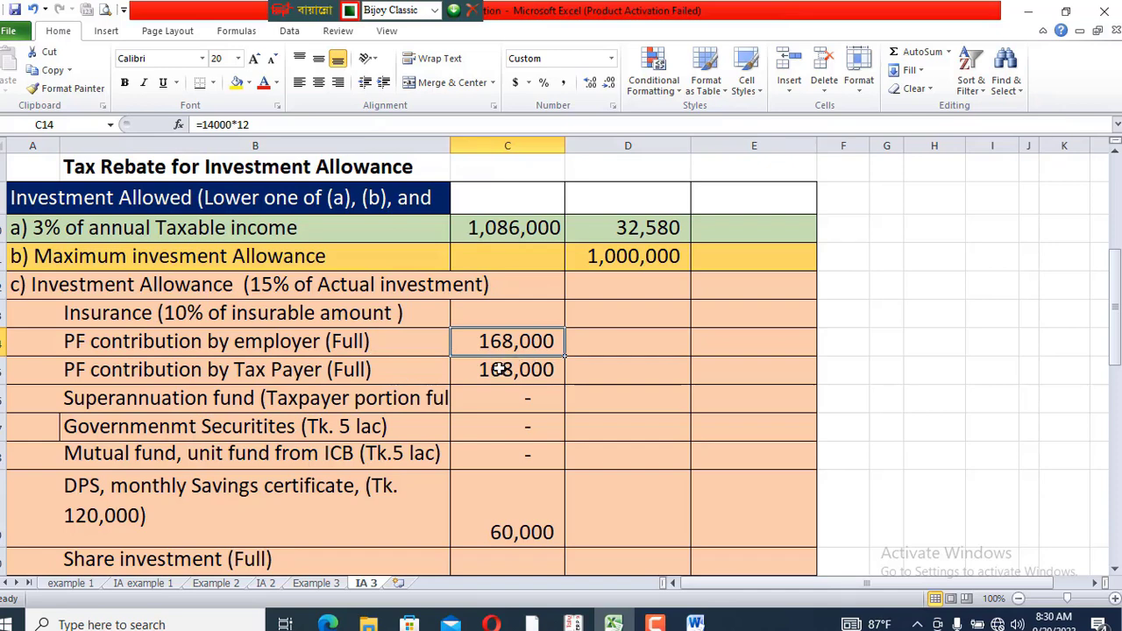
left_click(509, 369)
scroll(505, 428, "down", 1)
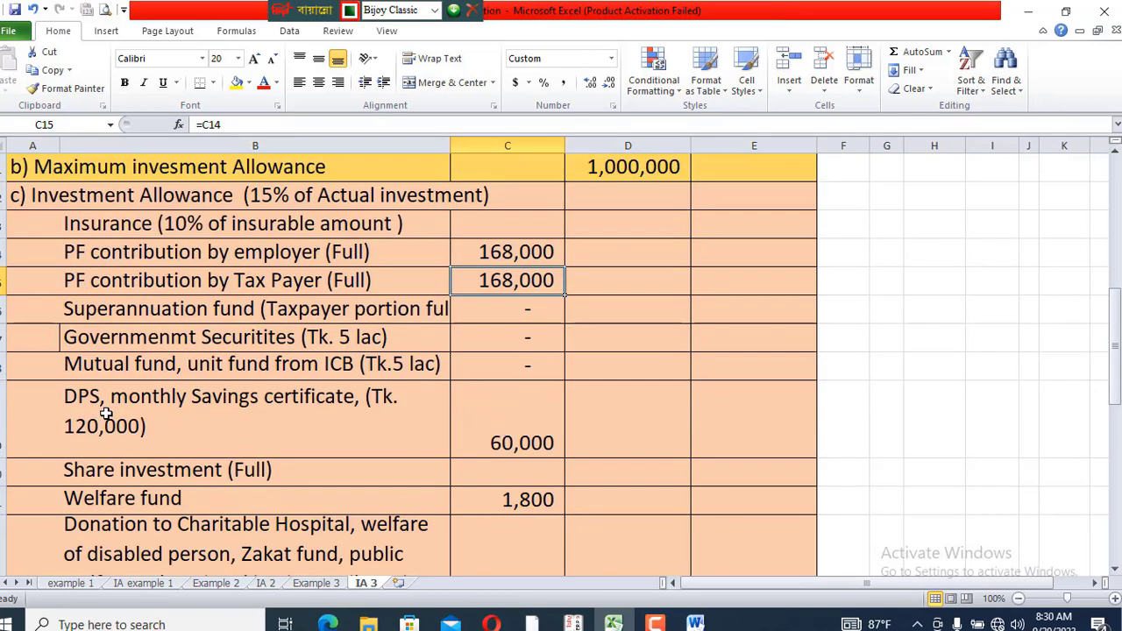
left_click(103, 414)
left_click(501, 443)
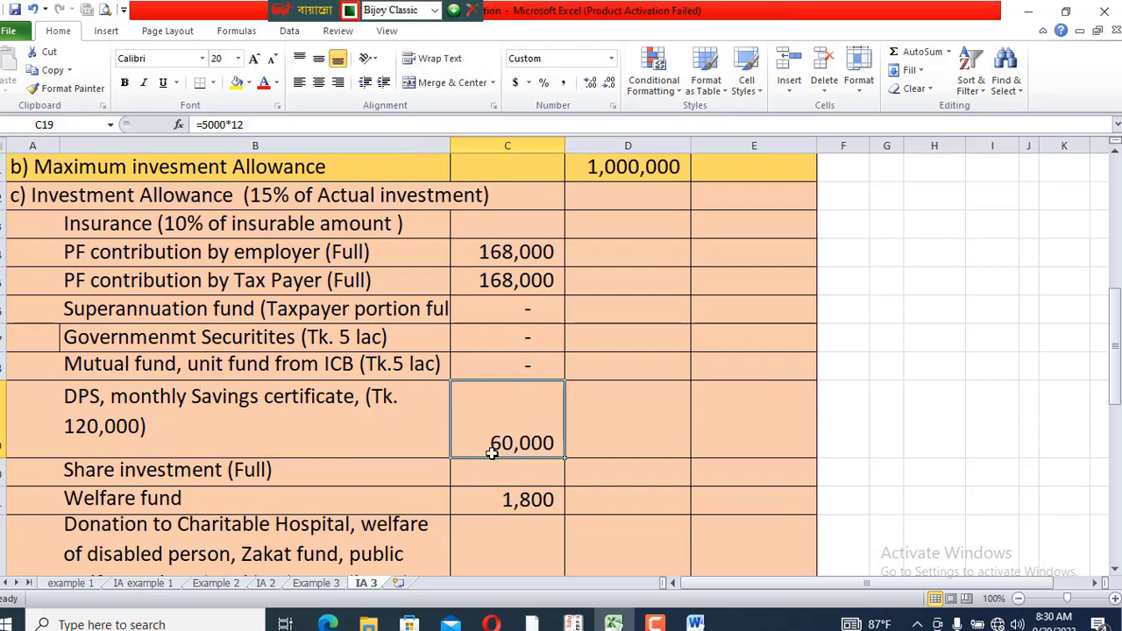
left_click(519, 499)
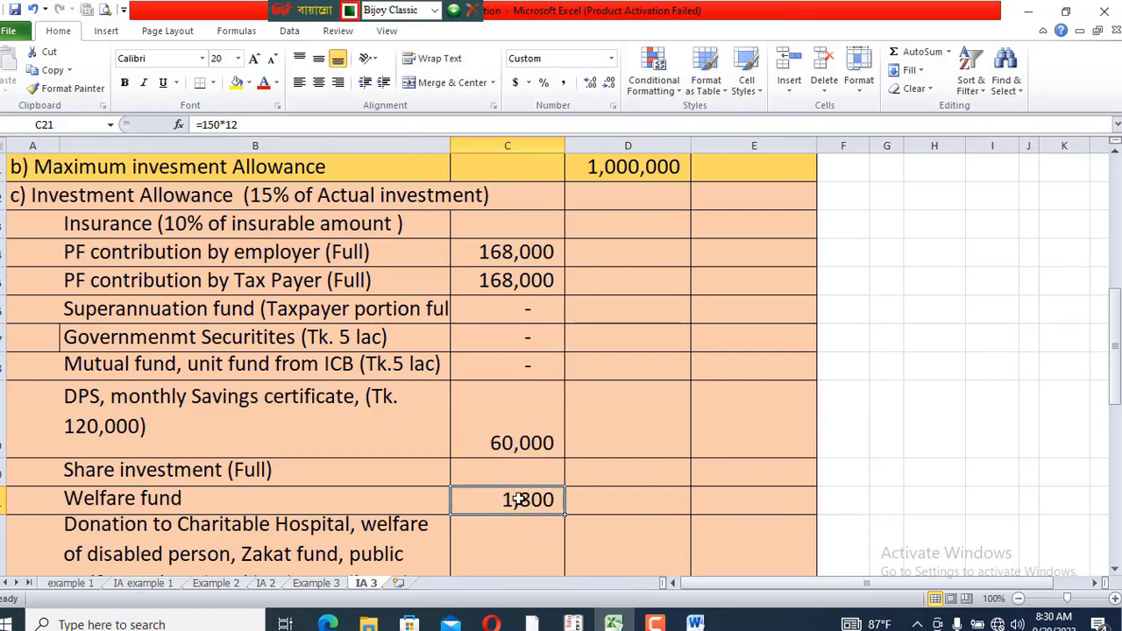
Review the Joint Insurance Scheme formula in C23 and highlight the cell with a yellow fill
scroll(519, 499, "down", 1)
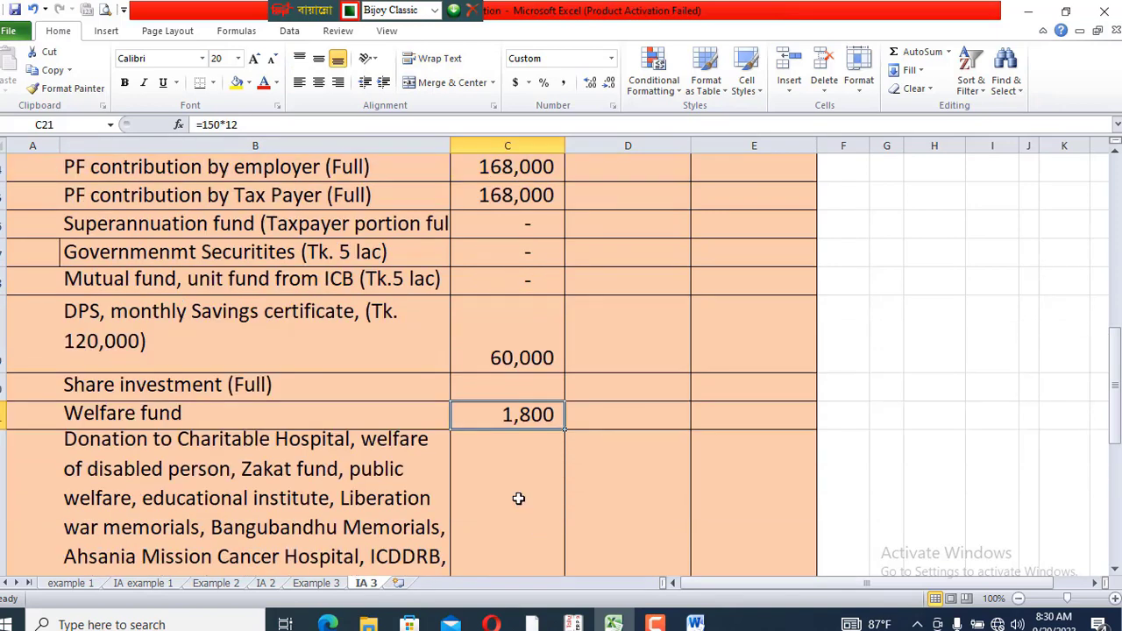
scroll(519, 496, "down", 2)
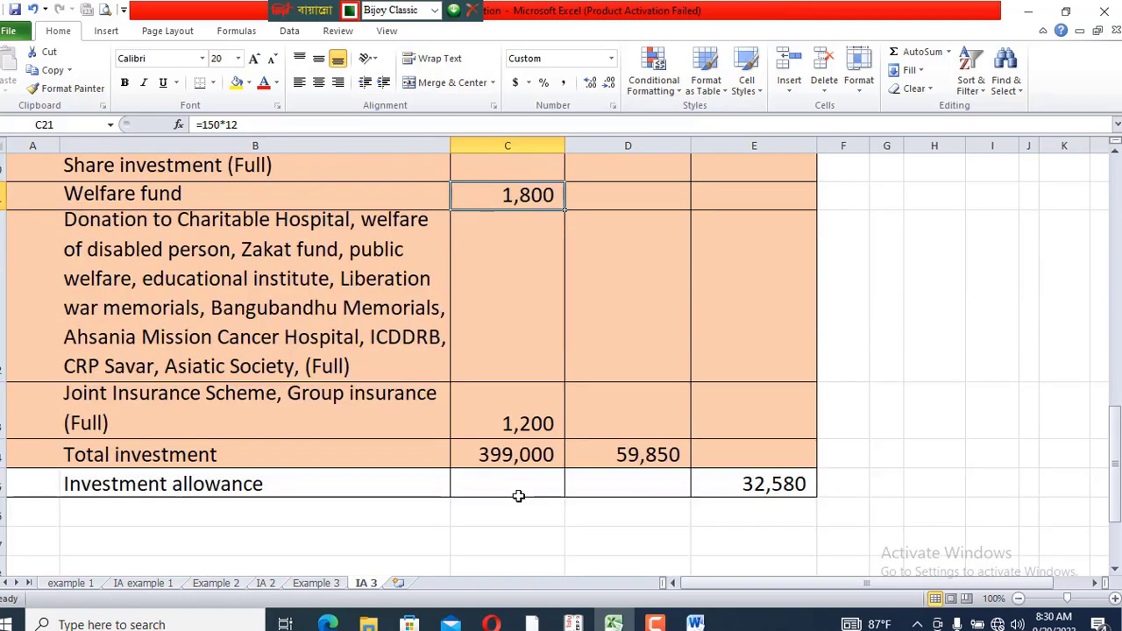
left_click(519, 414)
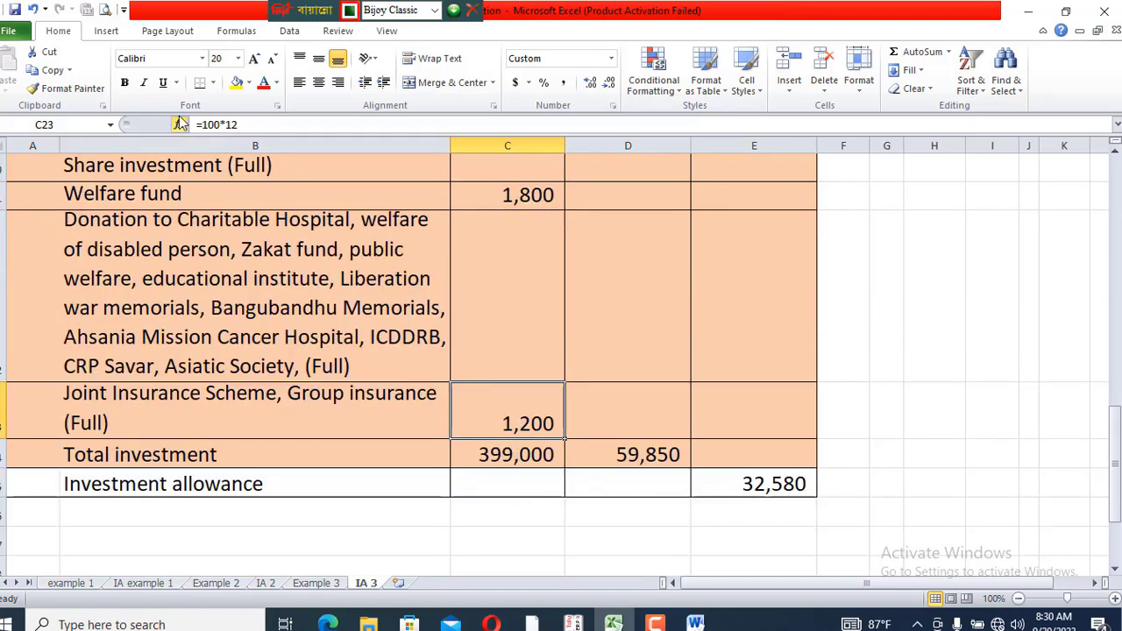
left_click(237, 84)
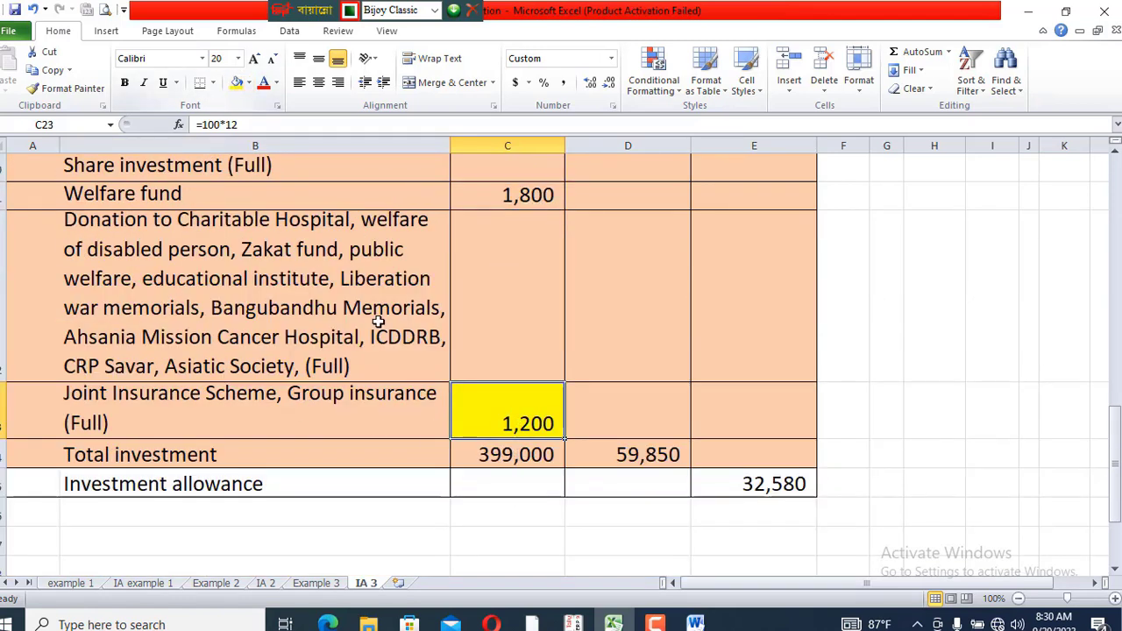
left_click(325, 413)
left_click(536, 418)
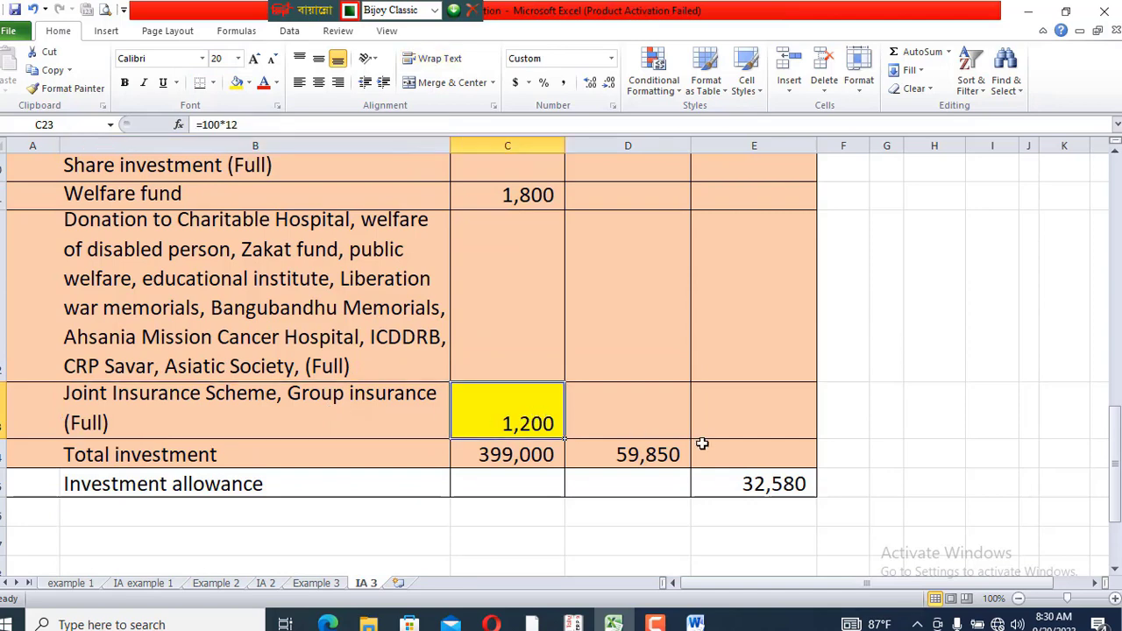
Fill C24 and C25 yellow while reviewing the total investment sum in C24 and its 15% formula in D24
double_click(521, 461)
key("Return")
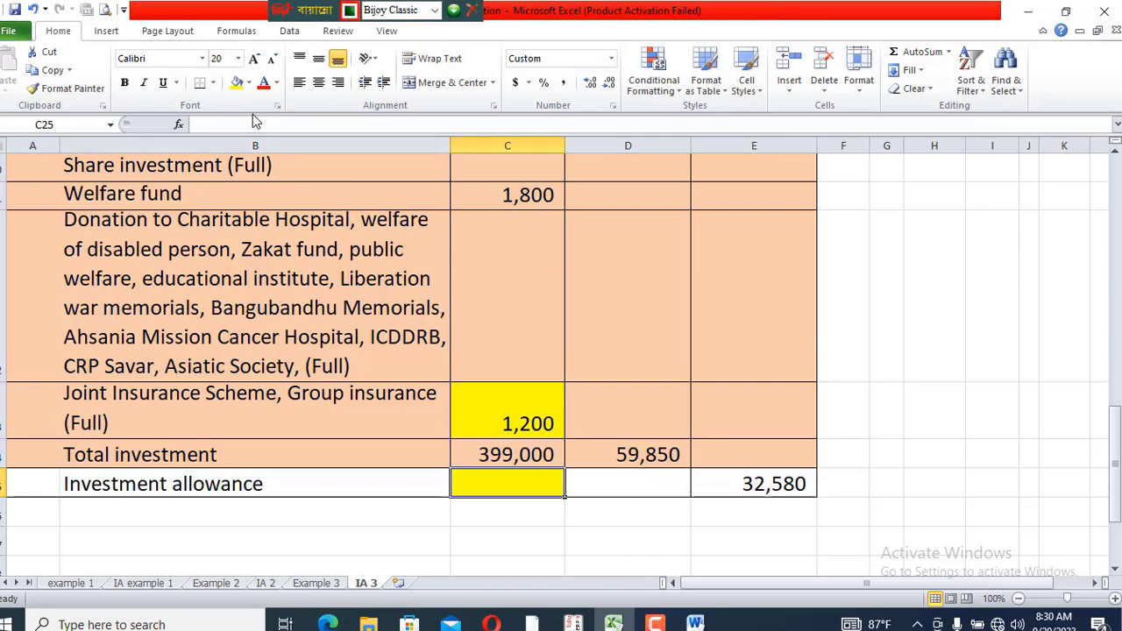
left_click(498, 447)
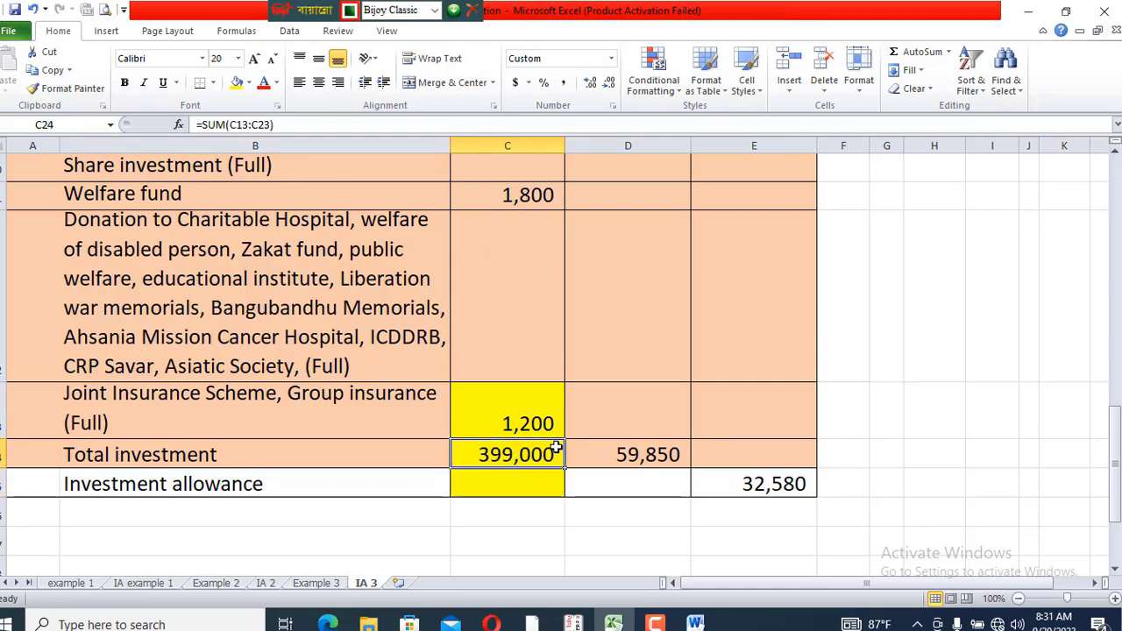
double_click(624, 459)
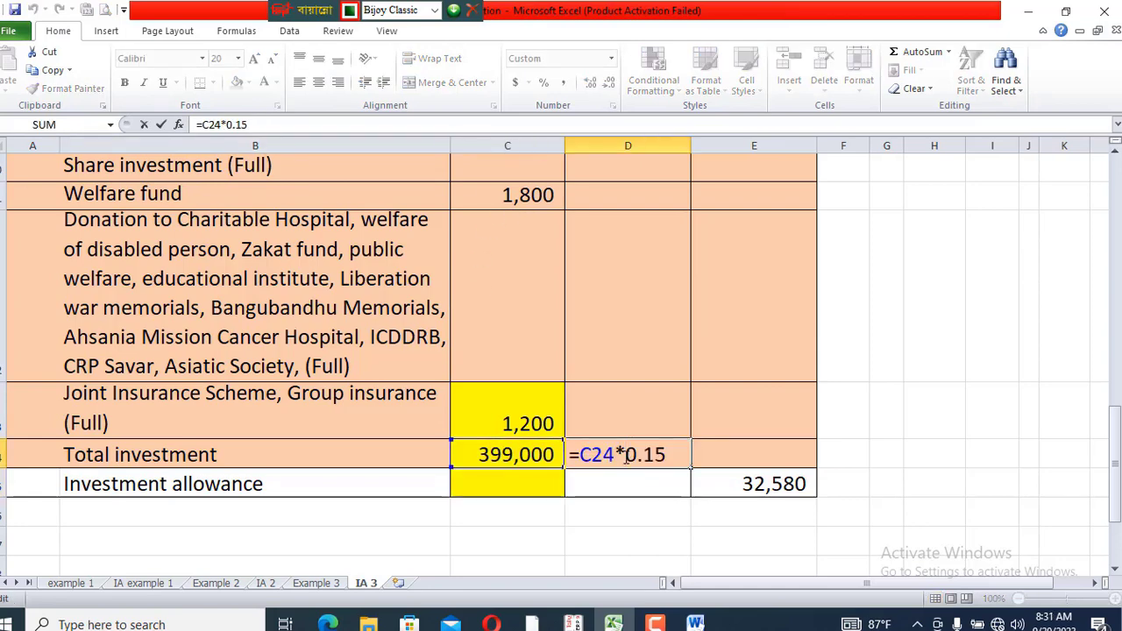
key("Return")
left_click(622, 452)
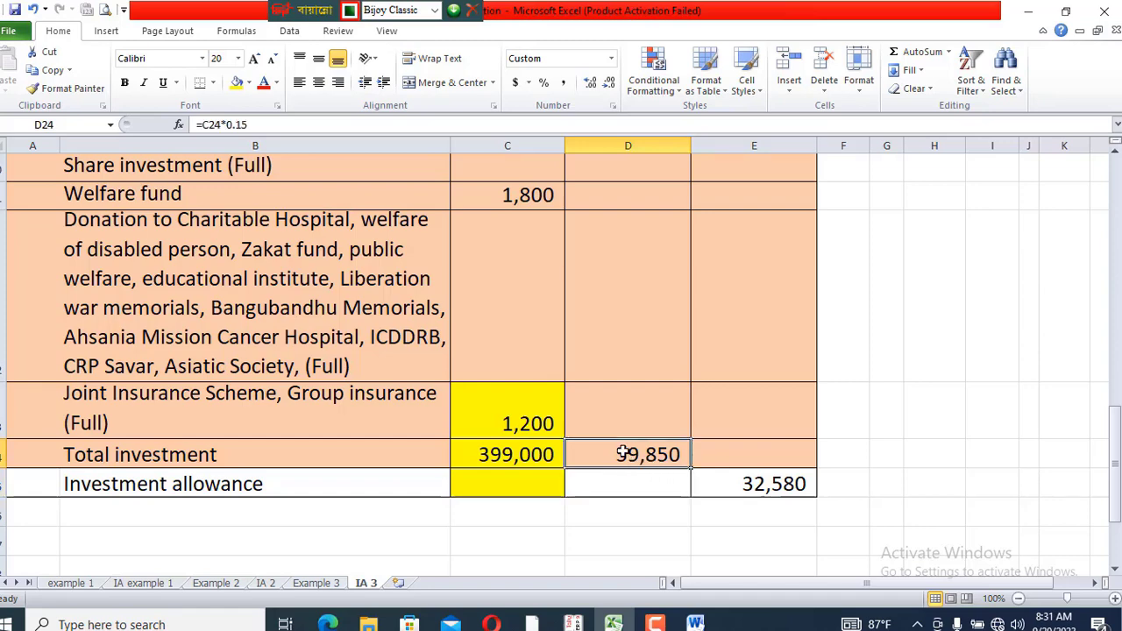
Mark the 3% amount in D10 with red text and the 15% amount in D24 with yellow fill, comparing both with the D11 maximum
scroll(812, 484, "up", 4)
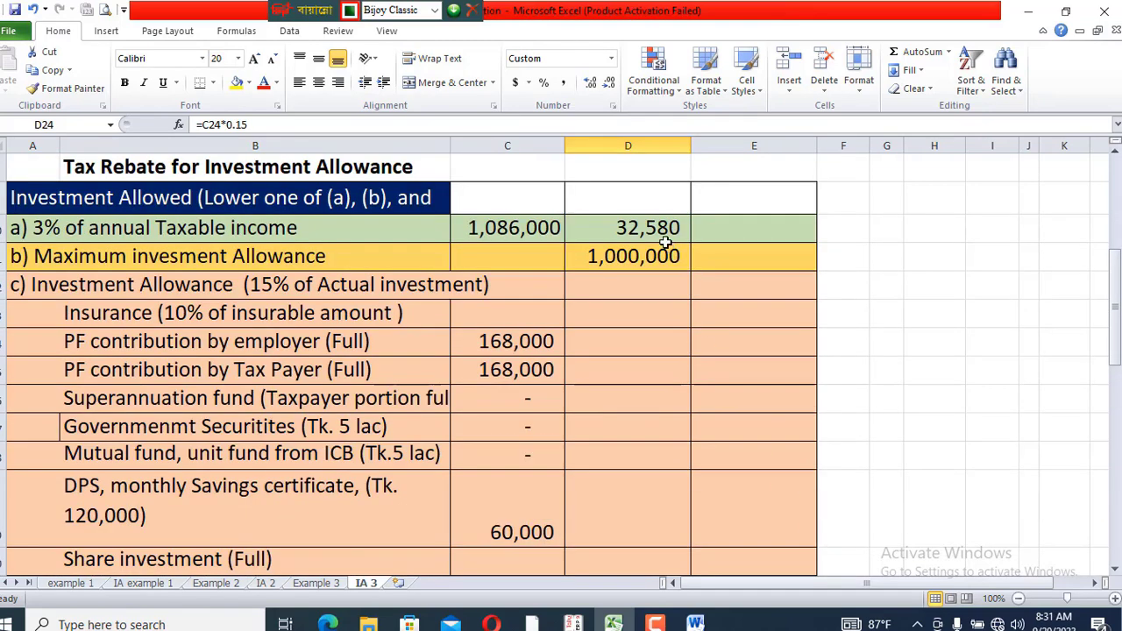
left_click(666, 240)
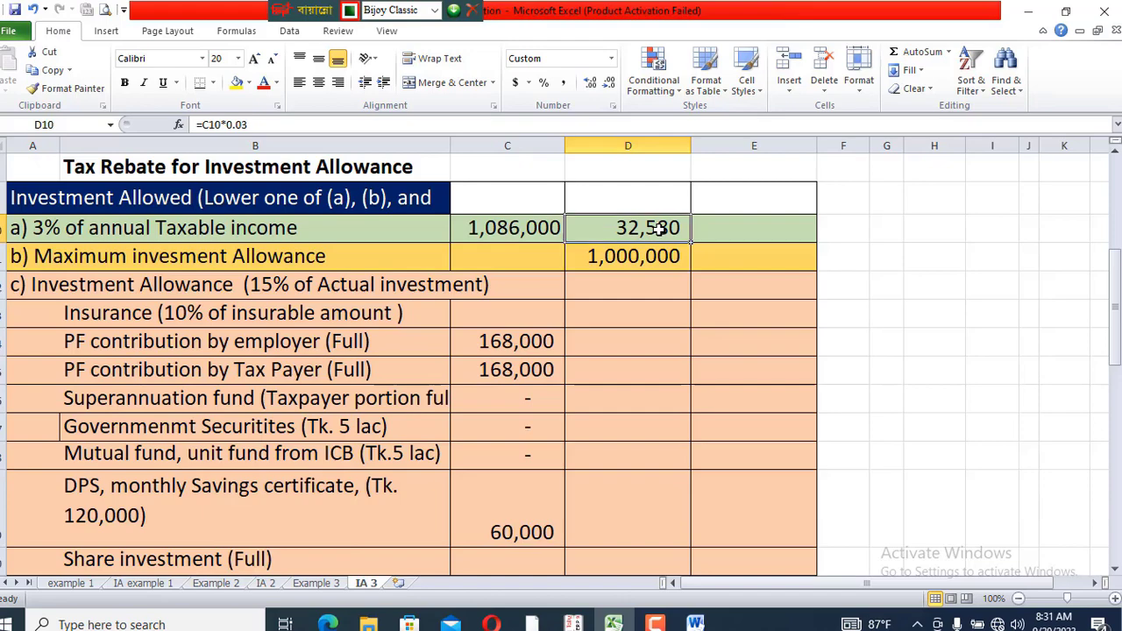
left_click(272, 86)
left_click(643, 260)
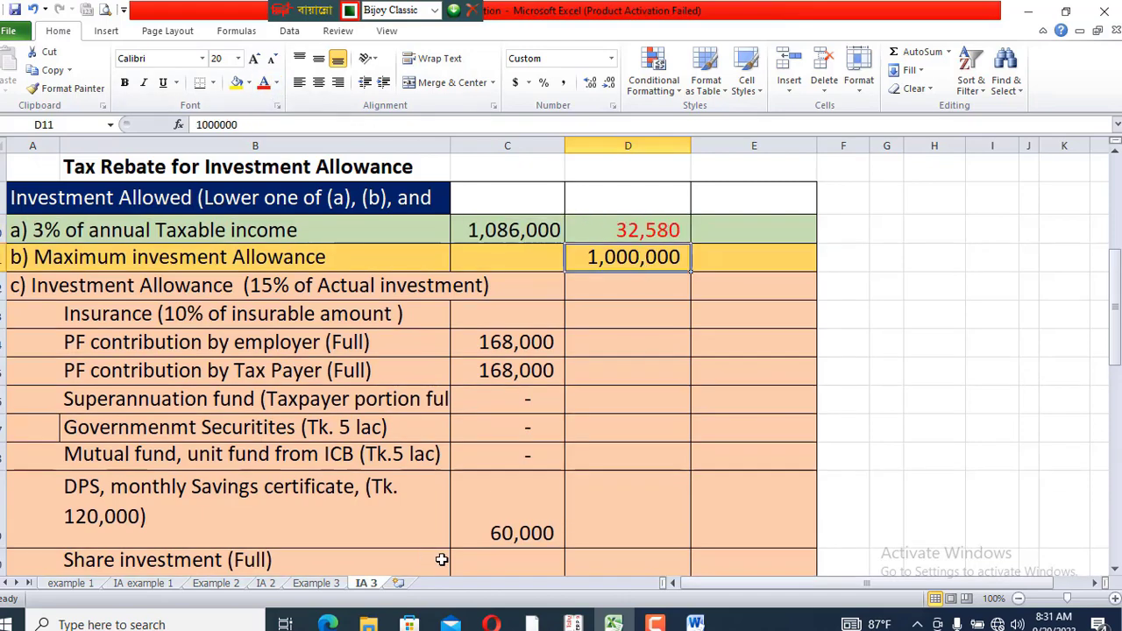
scroll(536, 482, "down", 4)
left_click(640, 454)
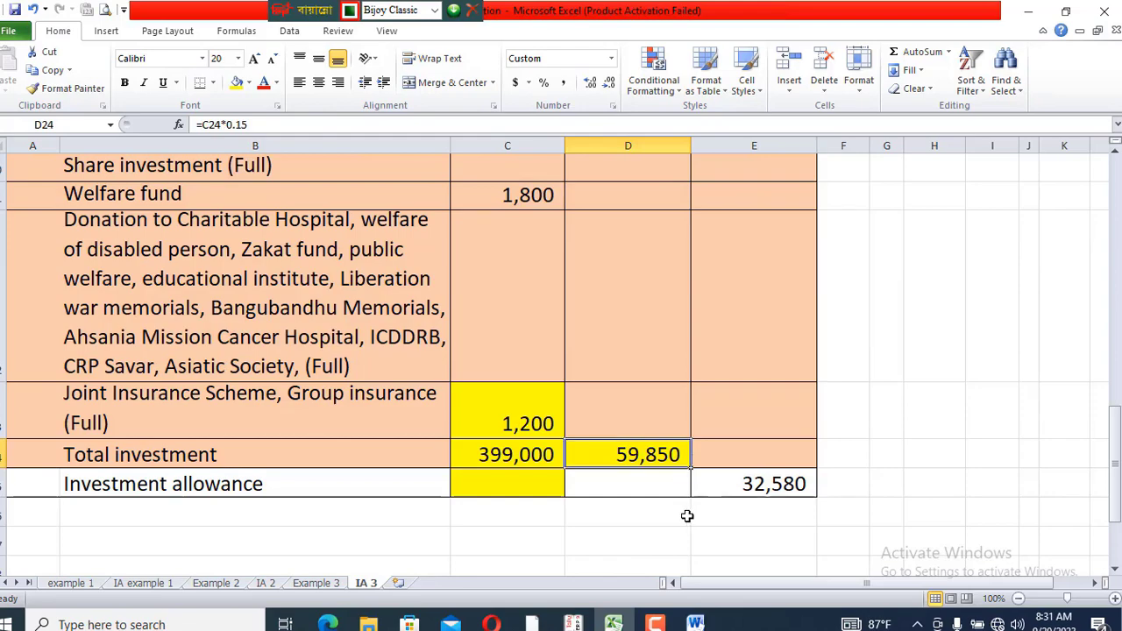
Review the MIN formula for the investment allowance in E25 and fill the cell yellow
left_click(764, 485)
scroll(654, 396, "up", 4)
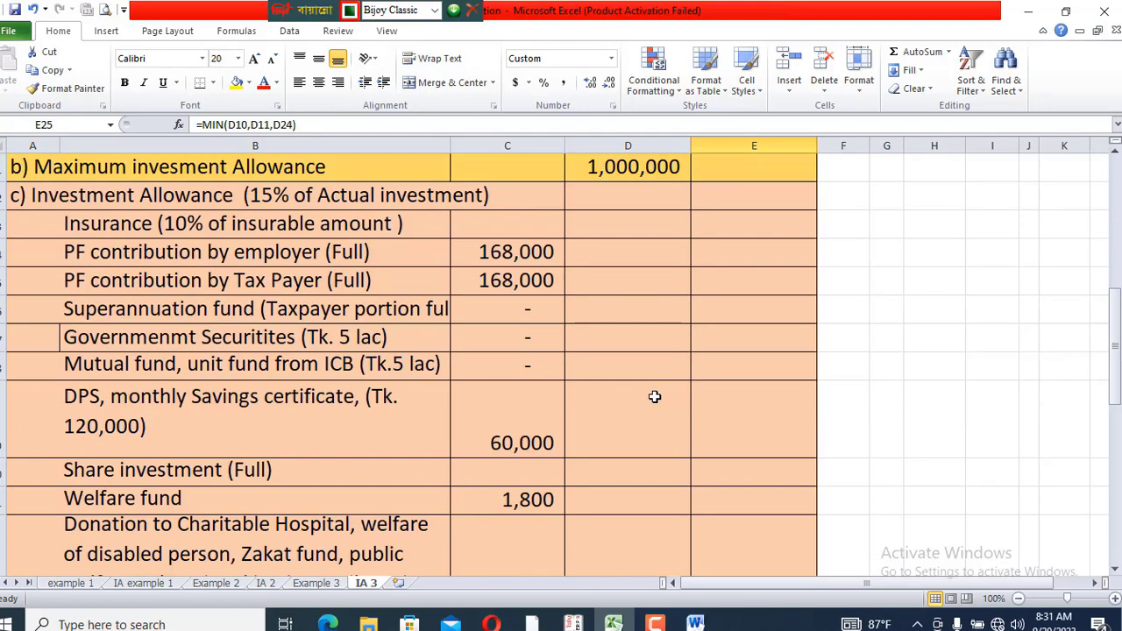
scroll(612, 247, "up", 2)
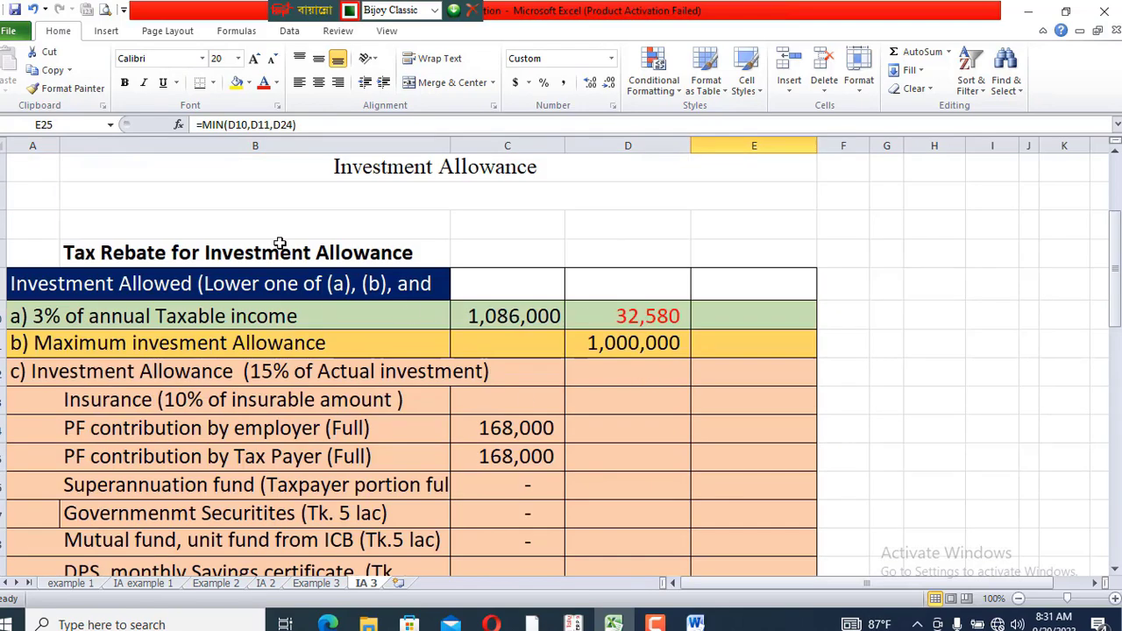
scroll(739, 533, "down", 5)
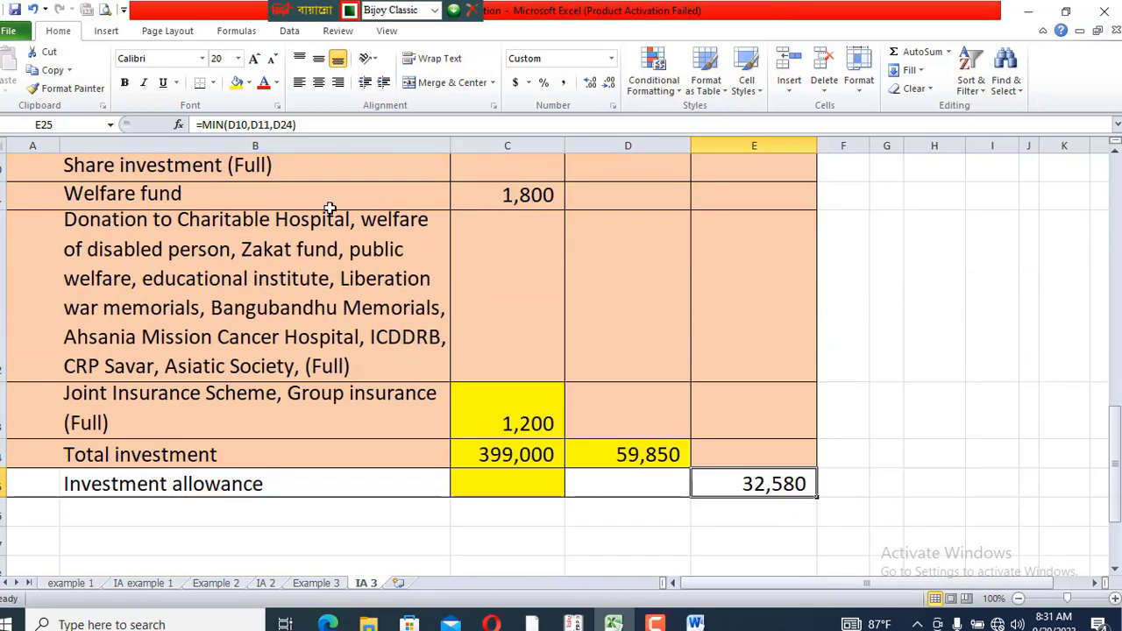
left_click(235, 82)
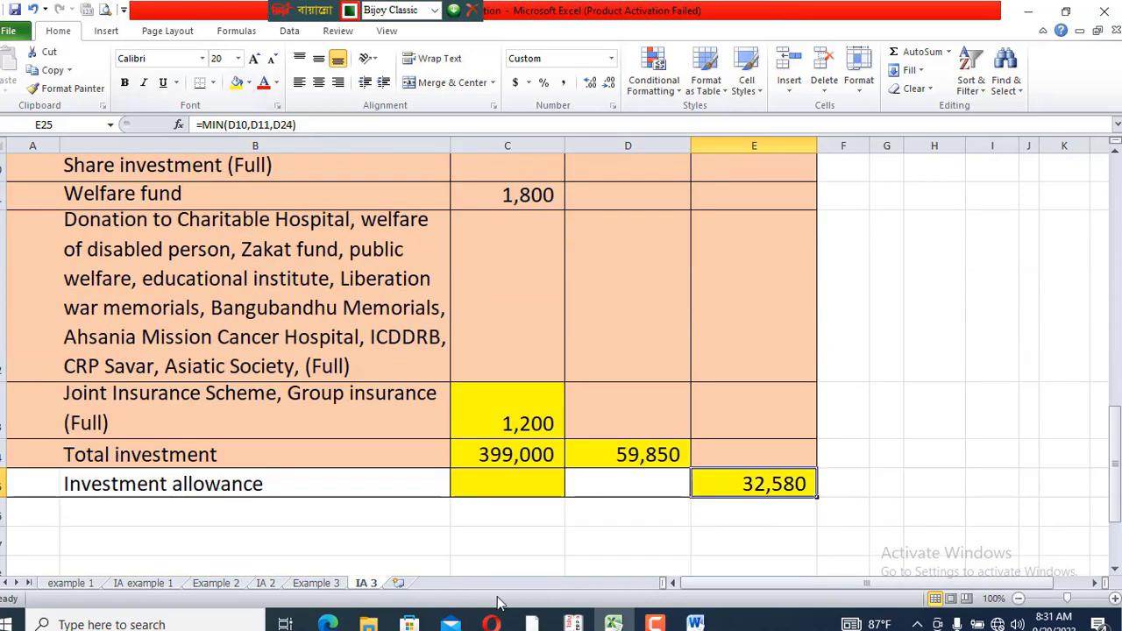
On the Example 3 sheet, fill the tax rebate on investment allowance in E39 yellow
left_click(316, 583)
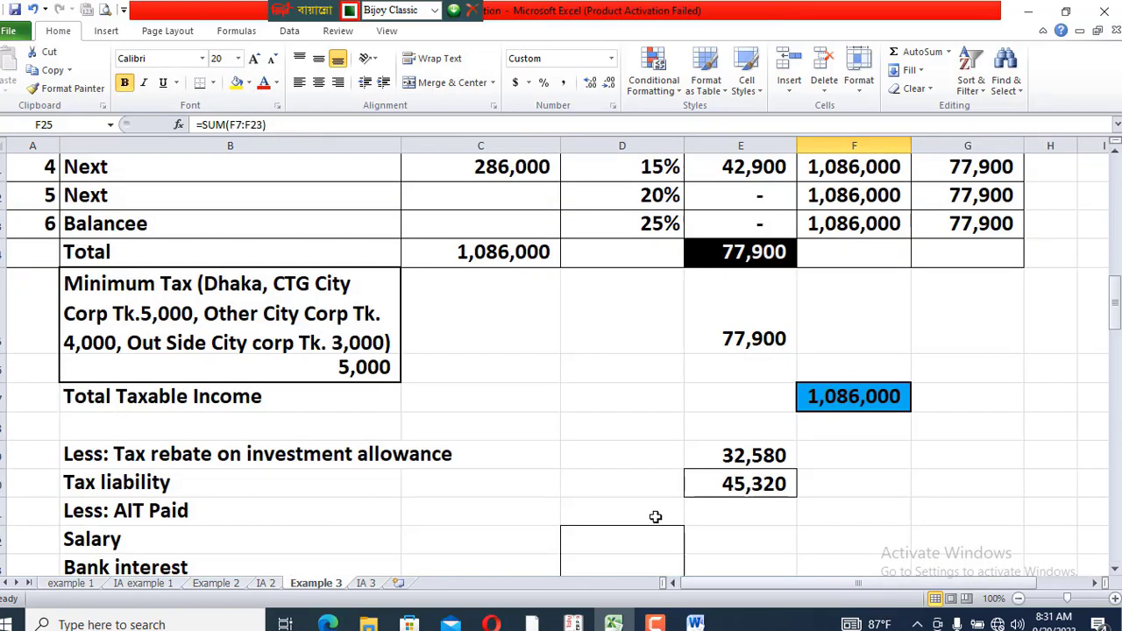
left_click(741, 457)
key("F4")
scroll(741, 465, "down", 1)
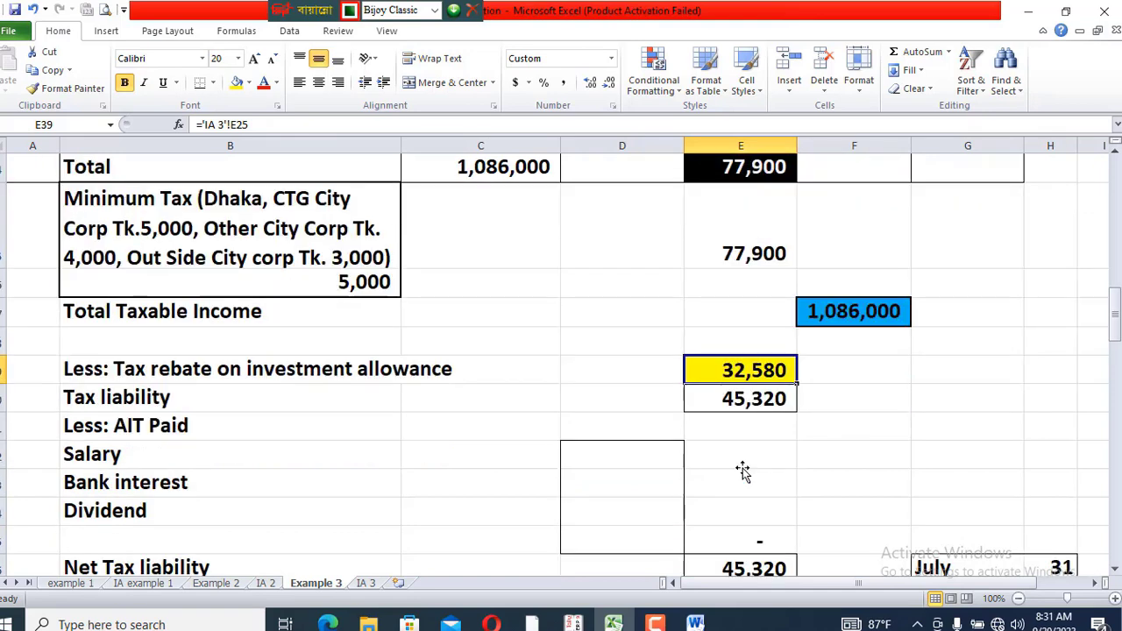
Examine the tax liability formula in E40, the AIT Paid entries for salary and bank interest, and the net tax liability in E46
left_click(171, 399)
left_click(764, 402)
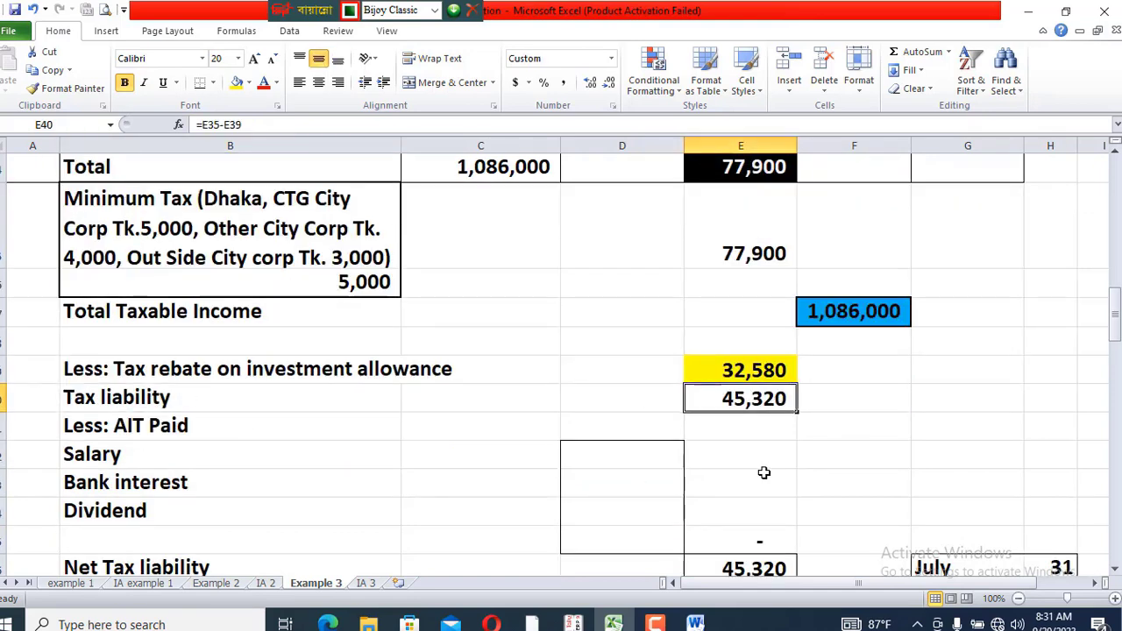
scroll(765, 474, "down", 1)
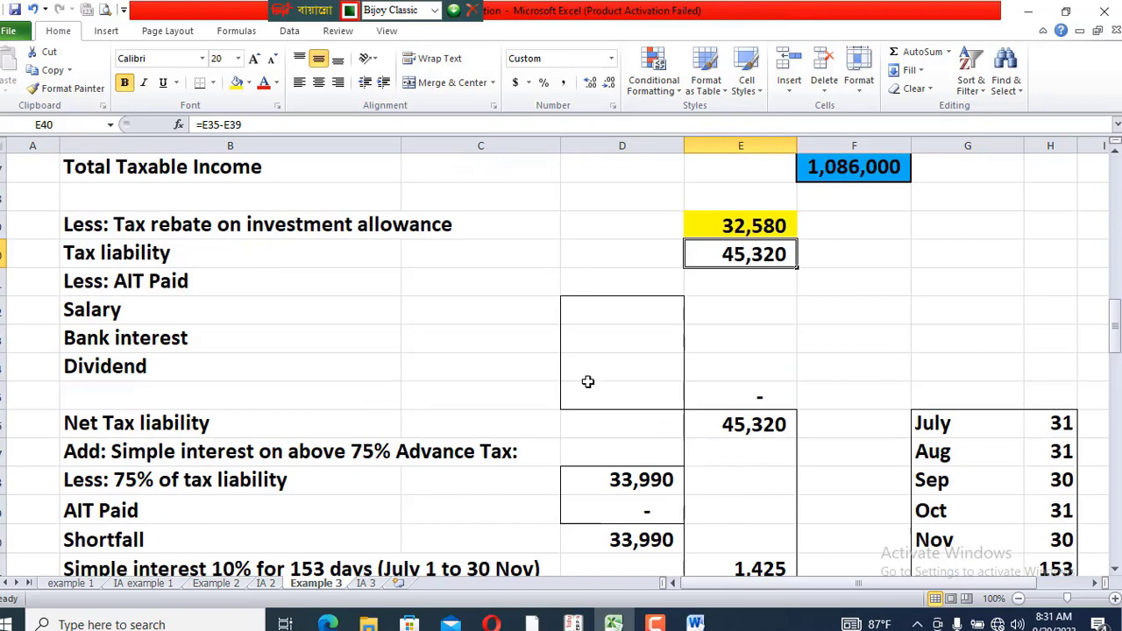
left_click(431, 364)
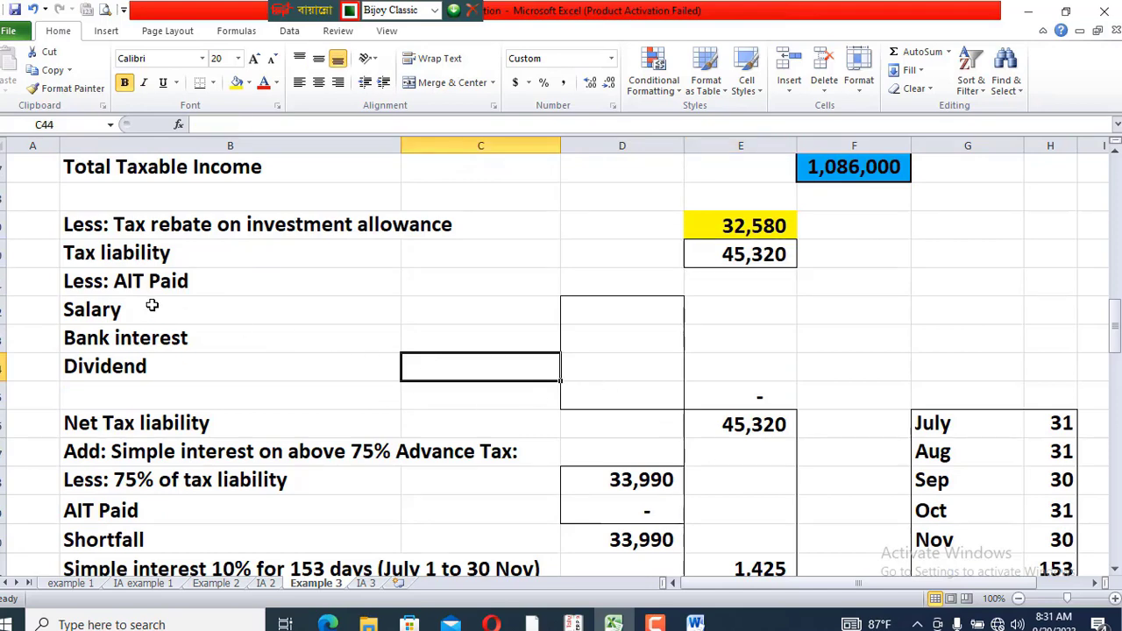
left_click(128, 279)
left_click(112, 310)
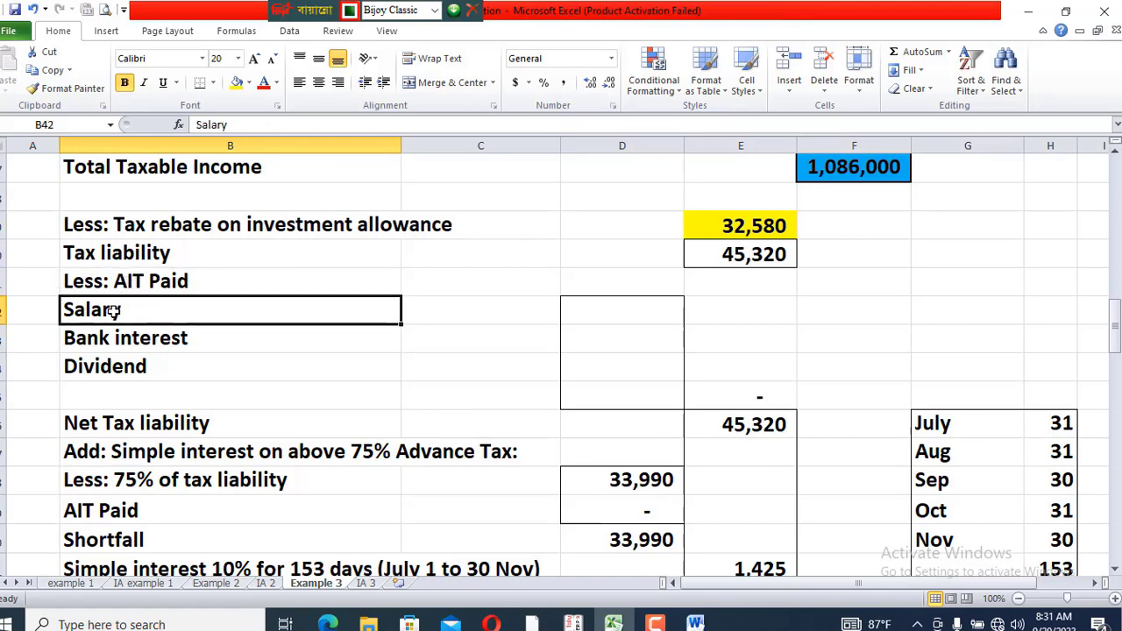
left_click(156, 348)
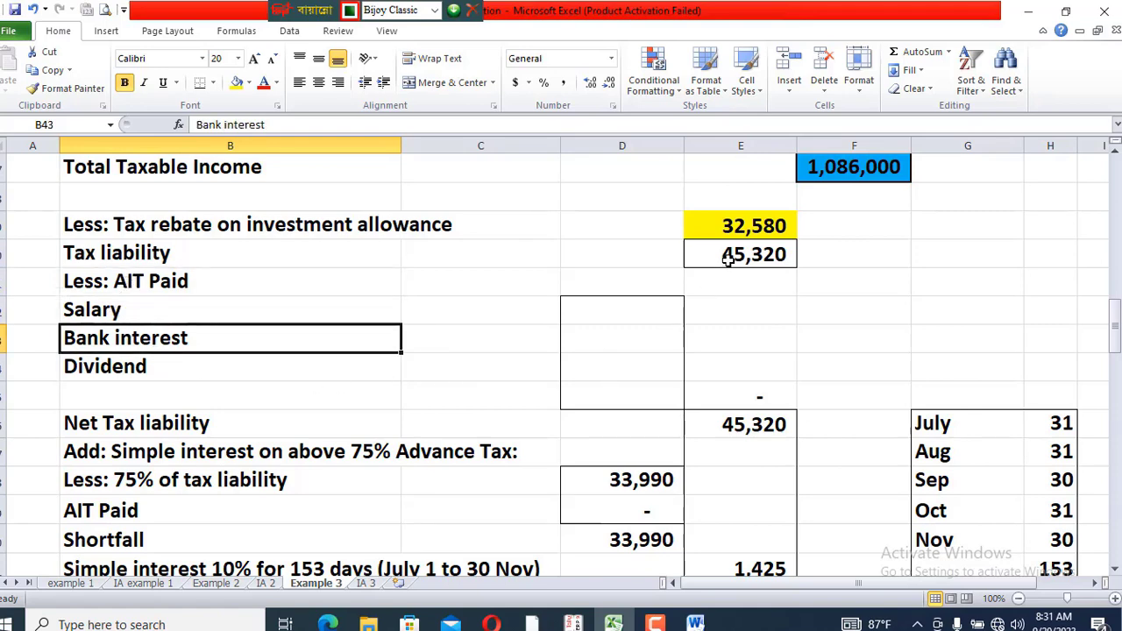
left_click(537, 261)
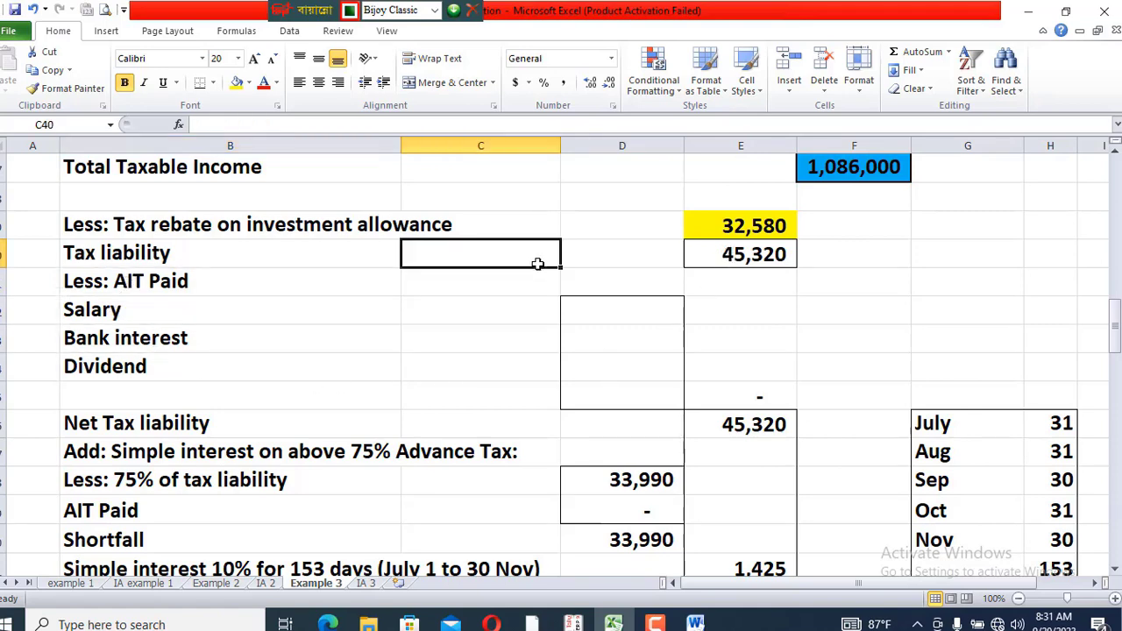
double_click(752, 421)
key("Return")
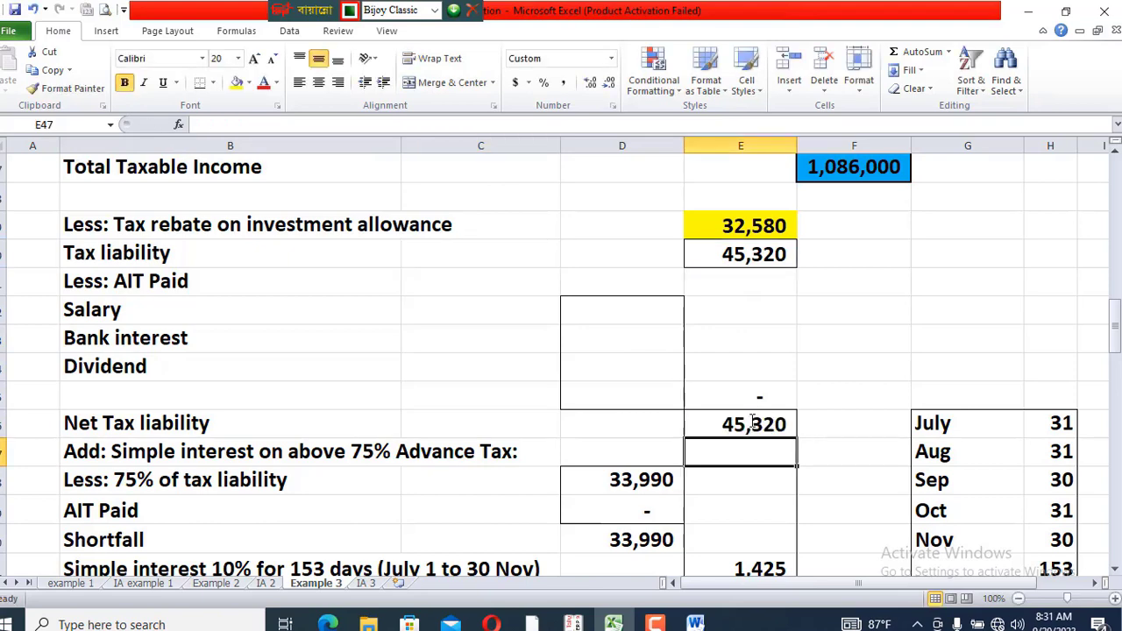
Review the 75% of tax liability formula in D48 against the net tax liability and fill D48 yellow
scroll(749, 421, "down", 1)
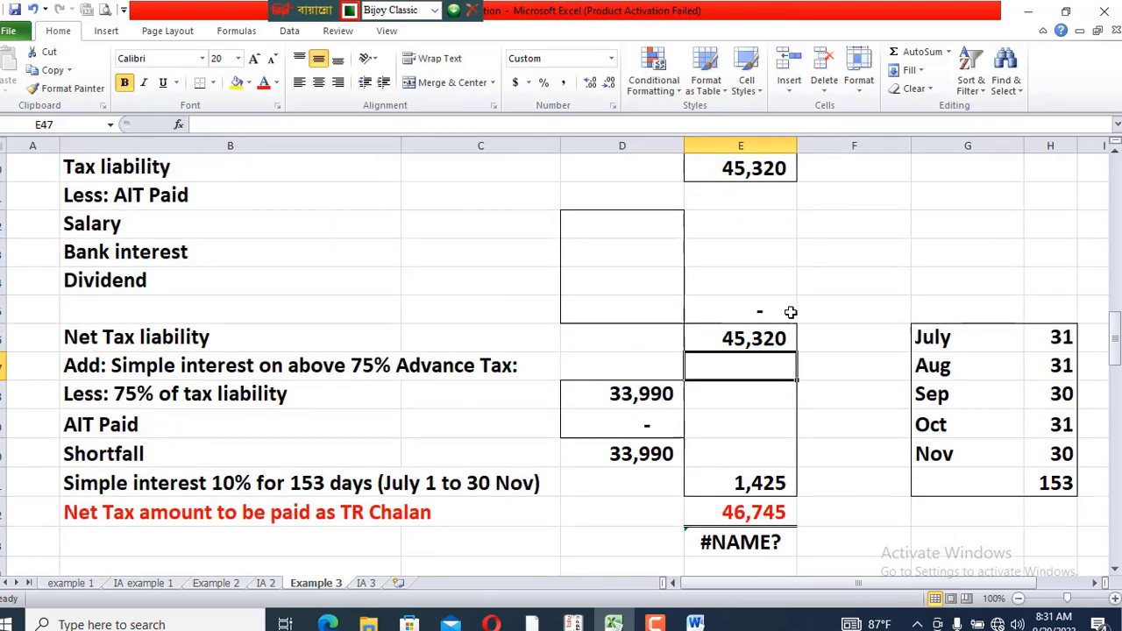
double_click(654, 394)
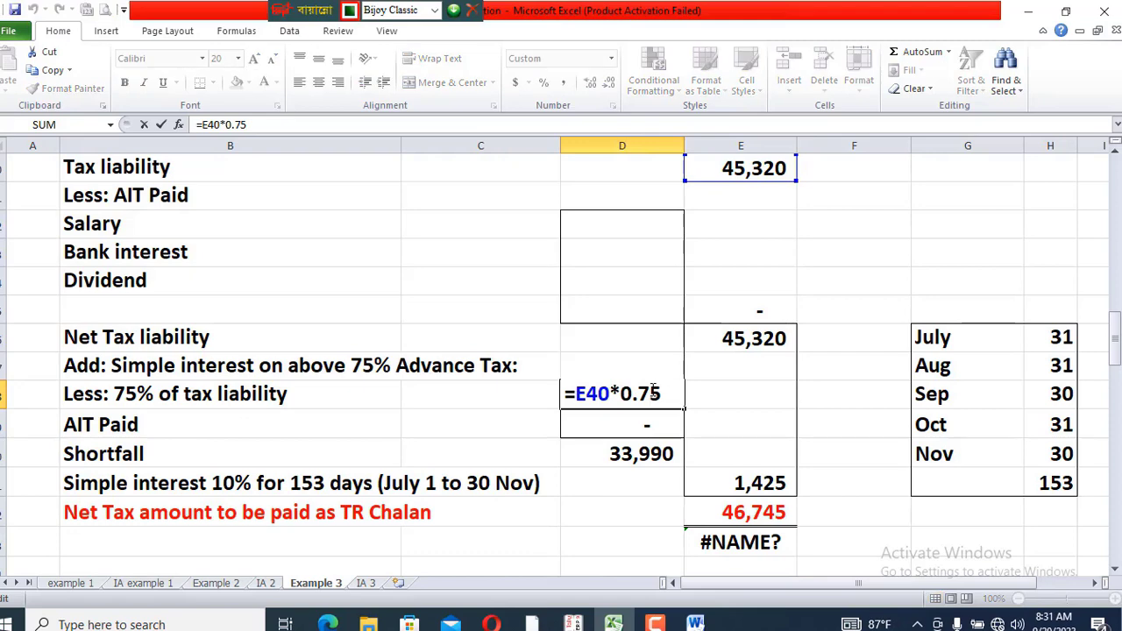
key("Return")
left_click(754, 337)
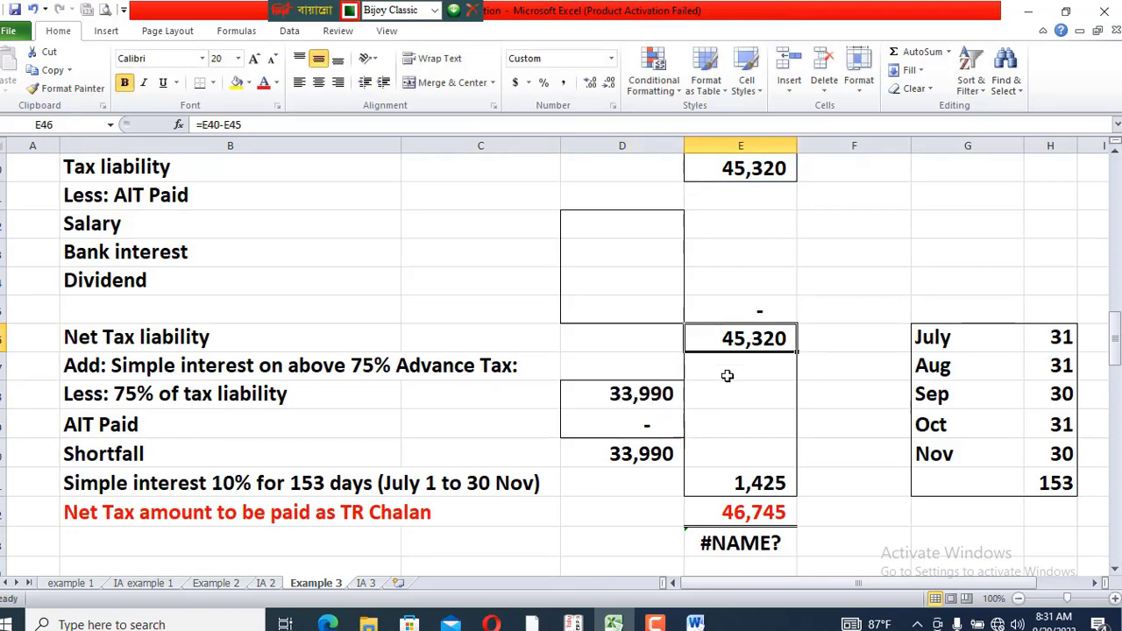
left_click(631, 394)
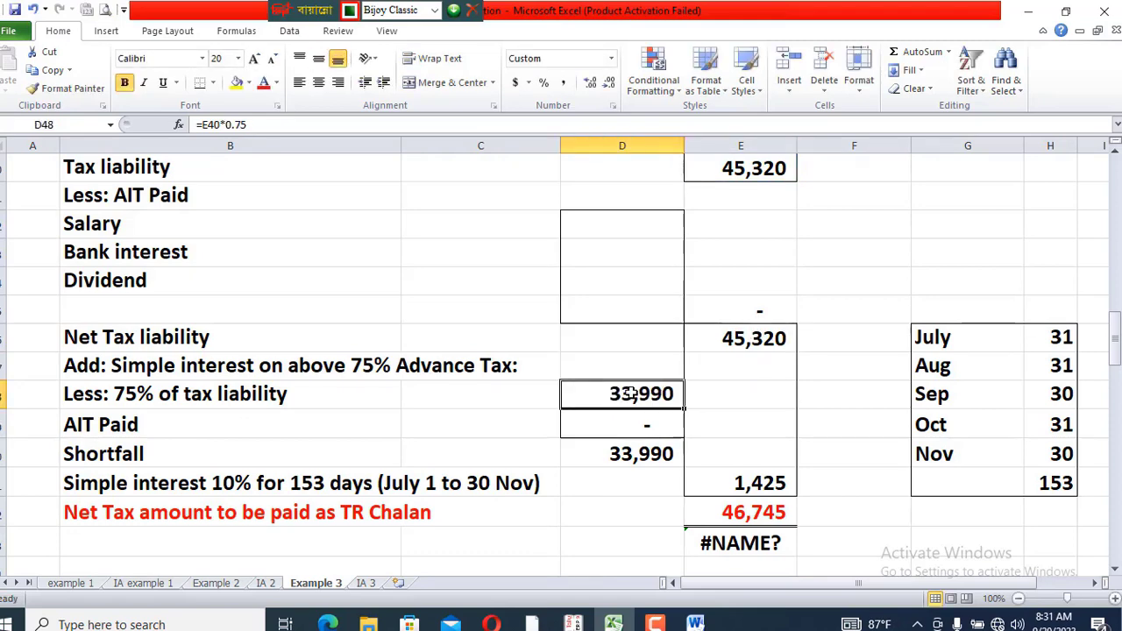
left_click(236, 81)
Examine the AIT Paid row and the formulas for the shortfall, the 153-day simple interest and the net tax payable as TR Chalan
left_click(372, 416)
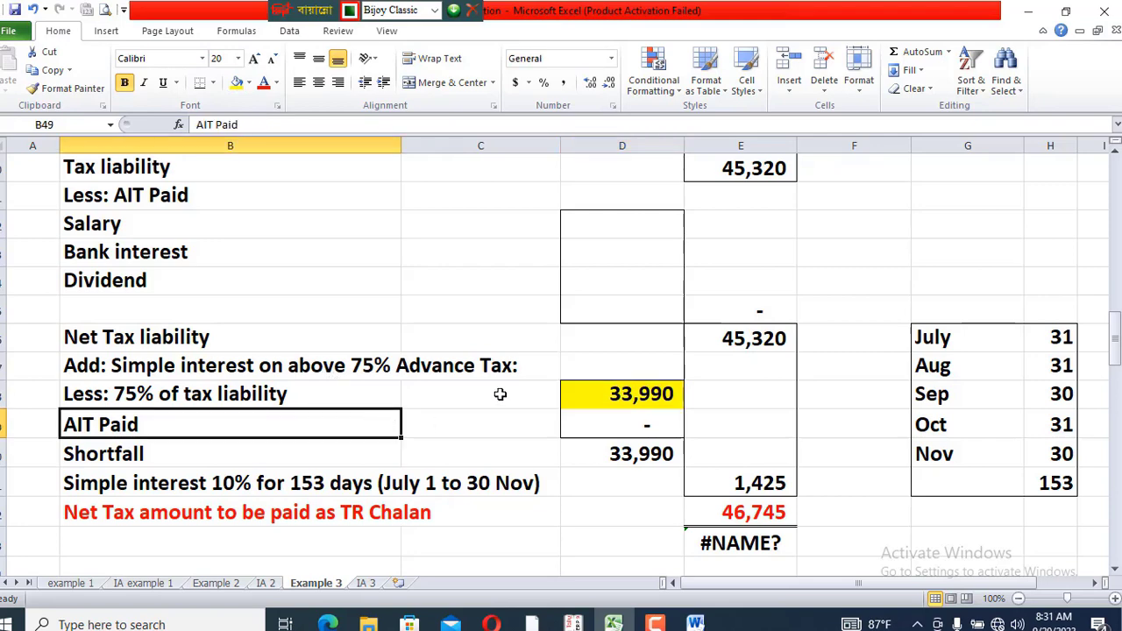
left_click(465, 445)
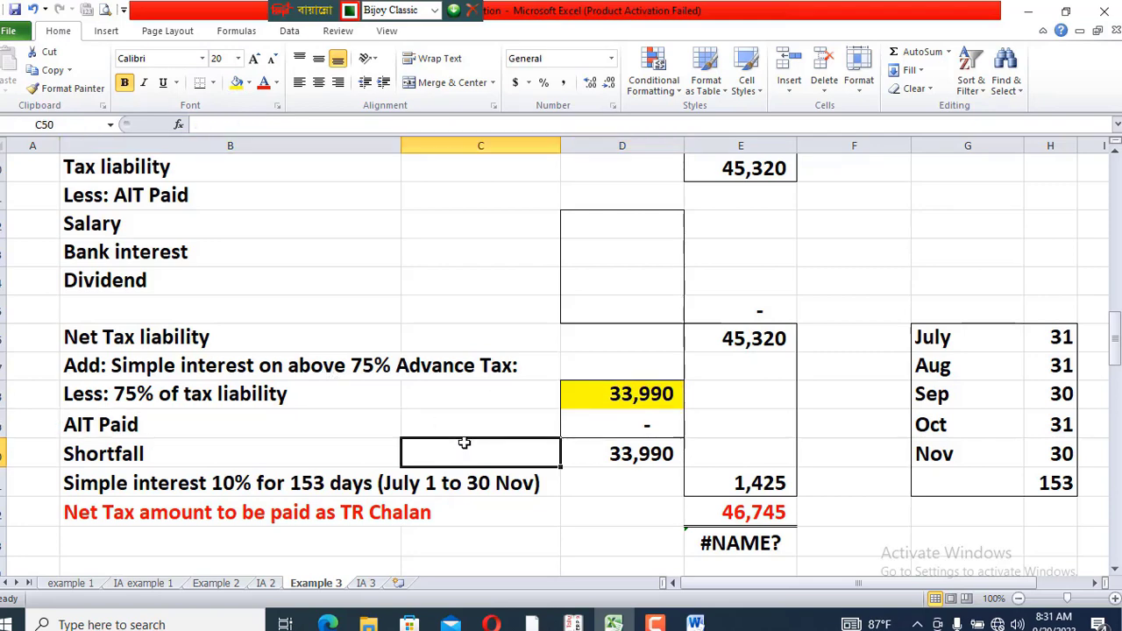
left_click(622, 452)
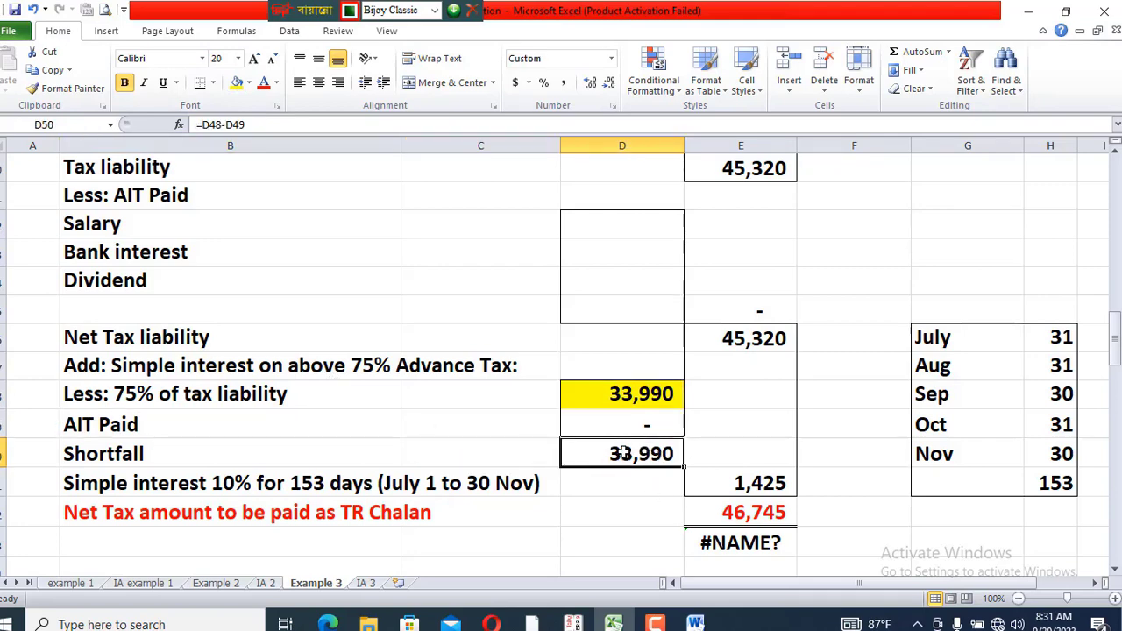
left_click(737, 483)
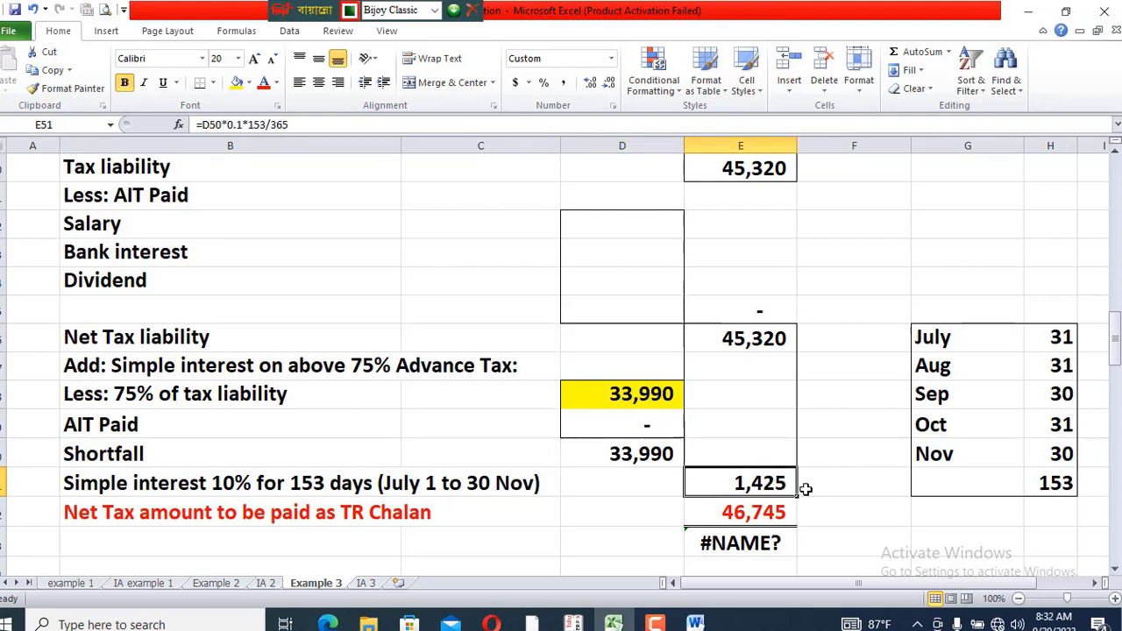
key("Down")
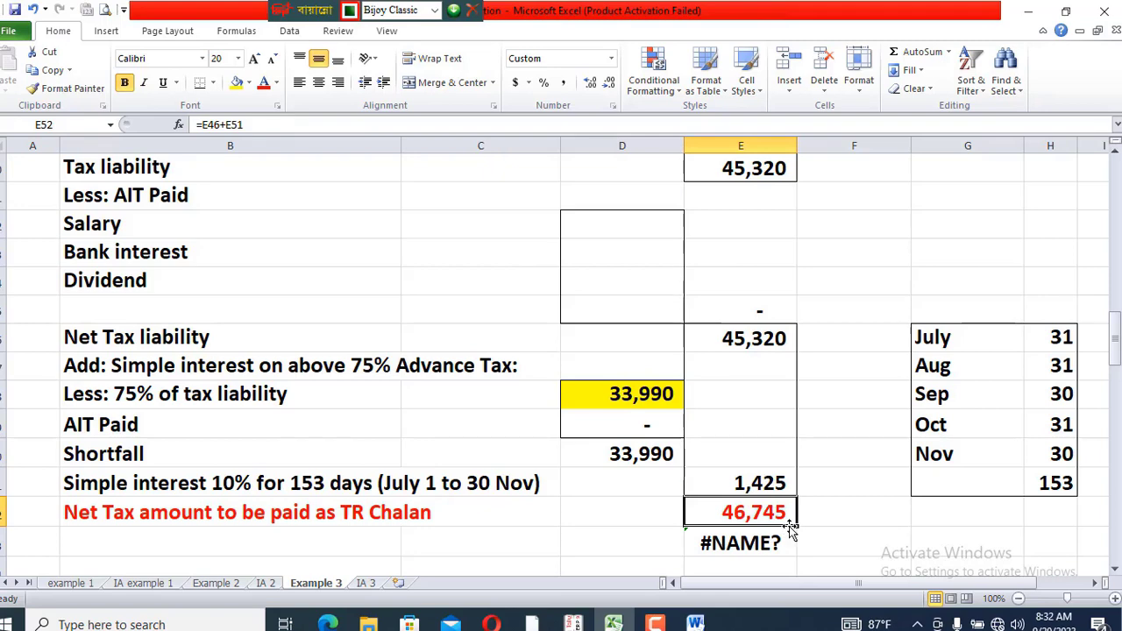
Widen columns E and G so the large figures in the second salary computation fit their cells
scroll(664, 491, "down", 2)
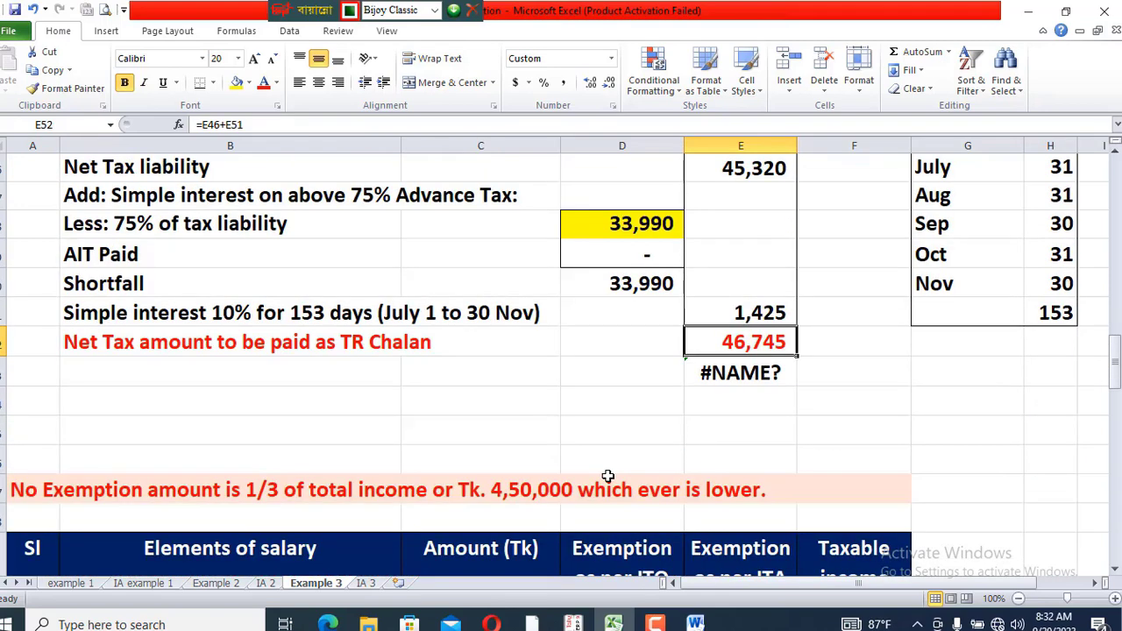
scroll(608, 476, "down", 2)
scroll(605, 487, "down", 2)
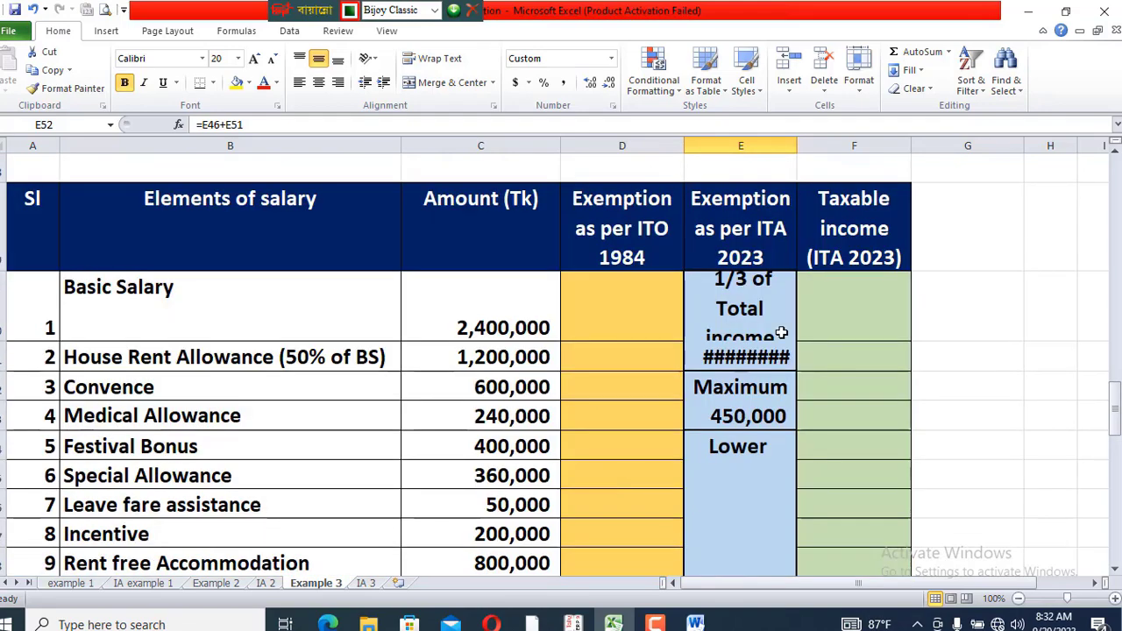
left_click_drag(798, 148, 820, 148)
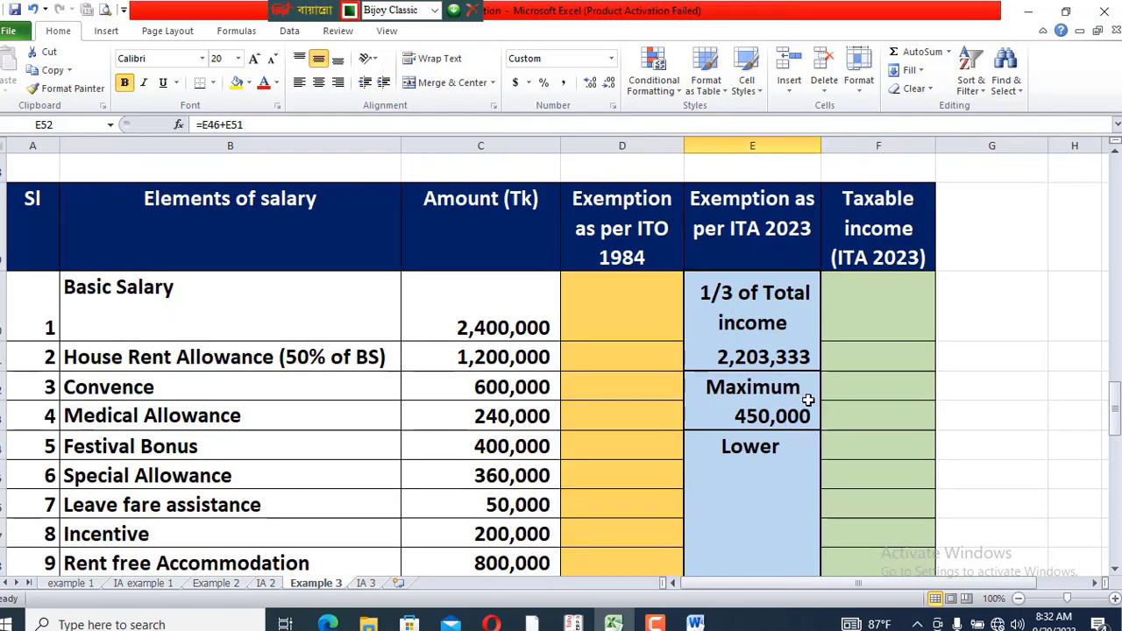
scroll(806, 402, "down", 4)
scroll(548, 405, "down", 3)
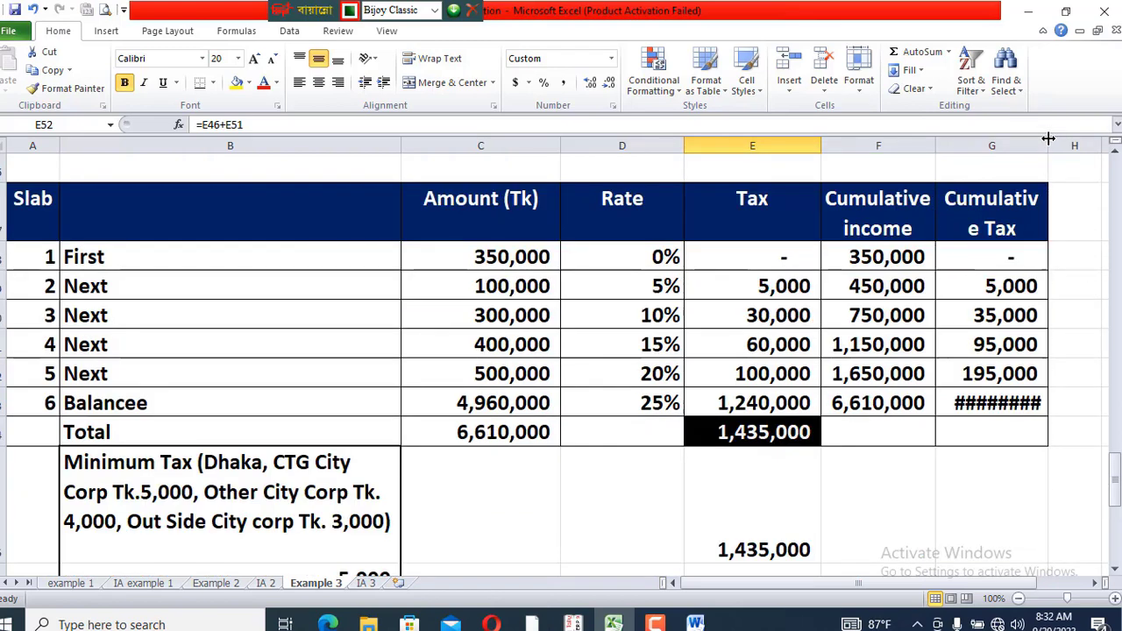
left_click_drag(1048, 145, 1091, 145)
Review the second computation's rebate, AIT and interest section and the net TR Chalan formula in E102
scroll(879, 373, "down", 2)
scroll(879, 373, "down", 4)
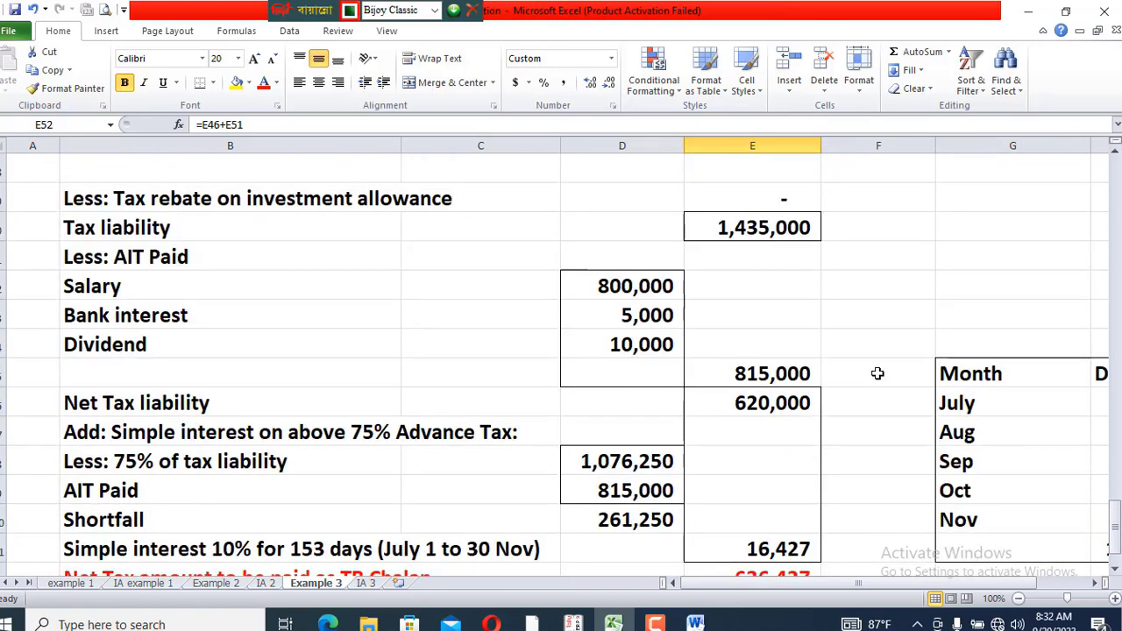
left_click(752, 490)
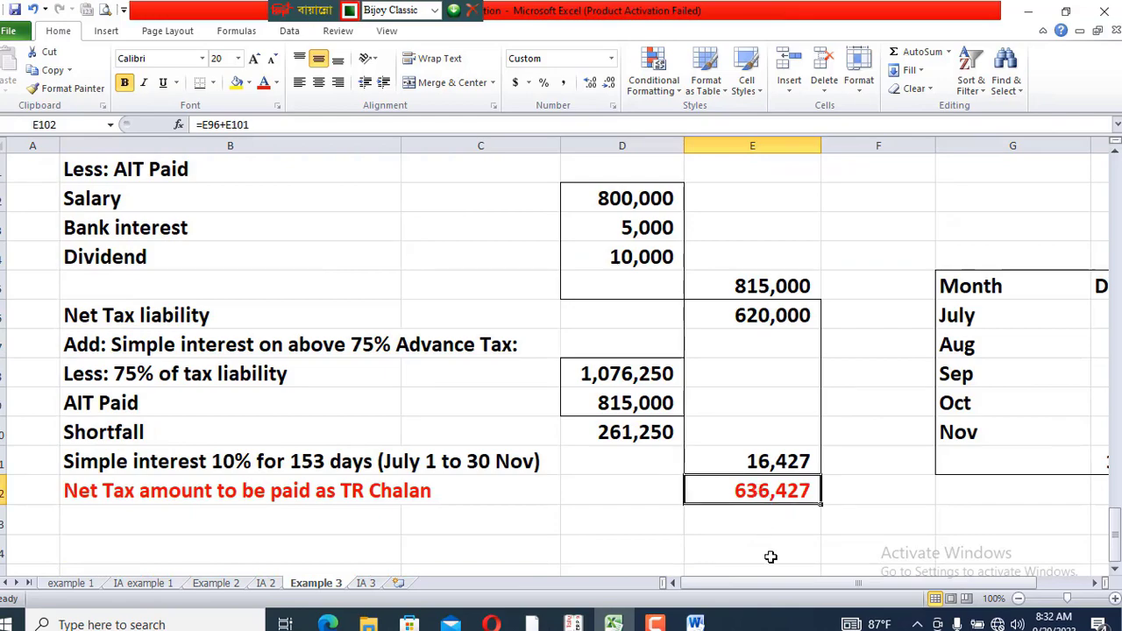
scroll(779, 526, "down", 1)
Enter =E35+E51 in C105 to add the first computation's tax before rebate and its simple interest
left_click(467, 496)
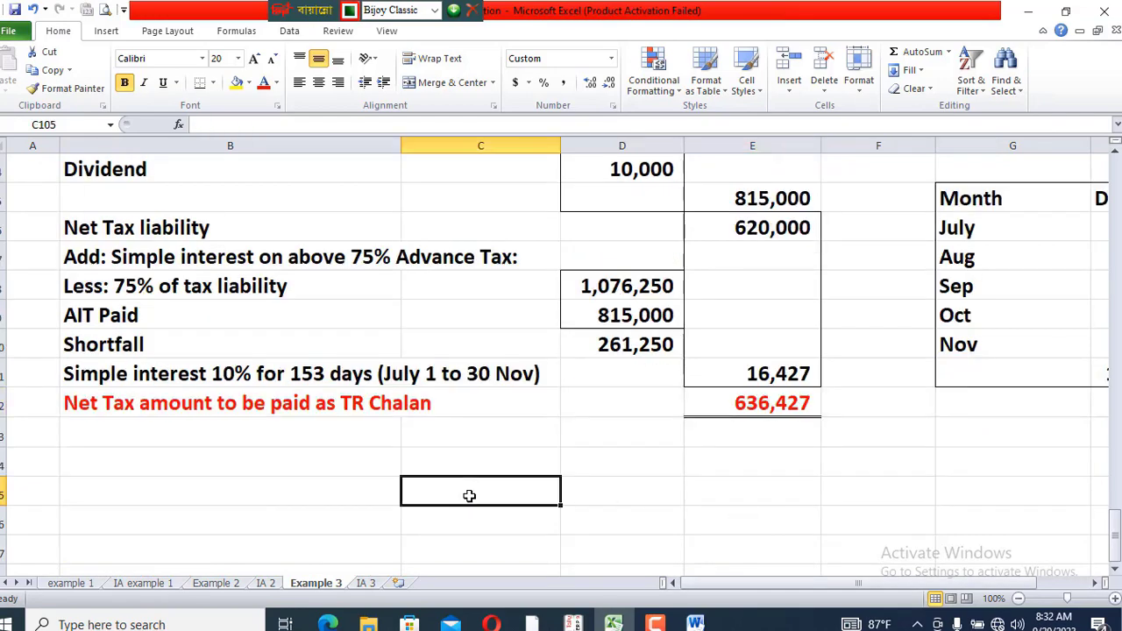
type("=")
scroll(469, 496, "up", 20)
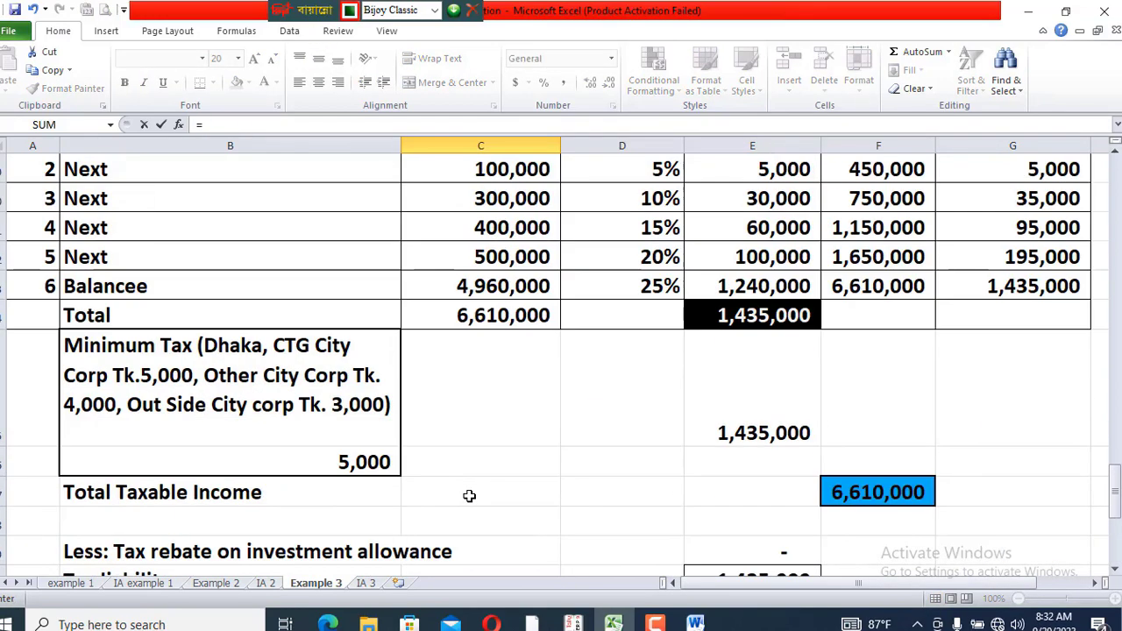
scroll(526, 493, "up", 5)
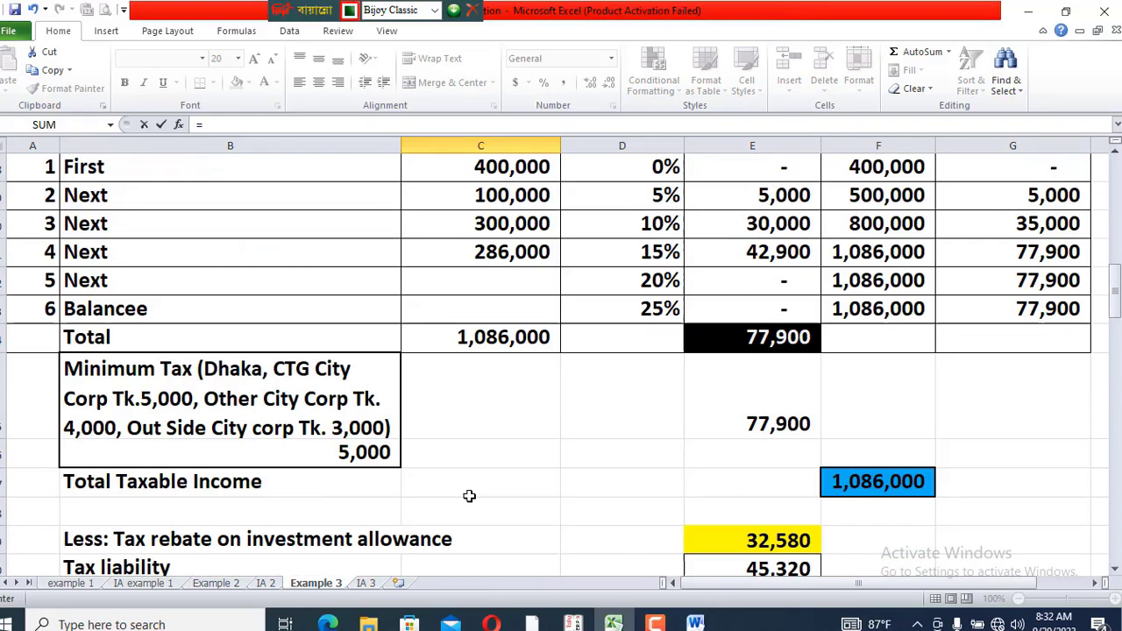
left_click(780, 425)
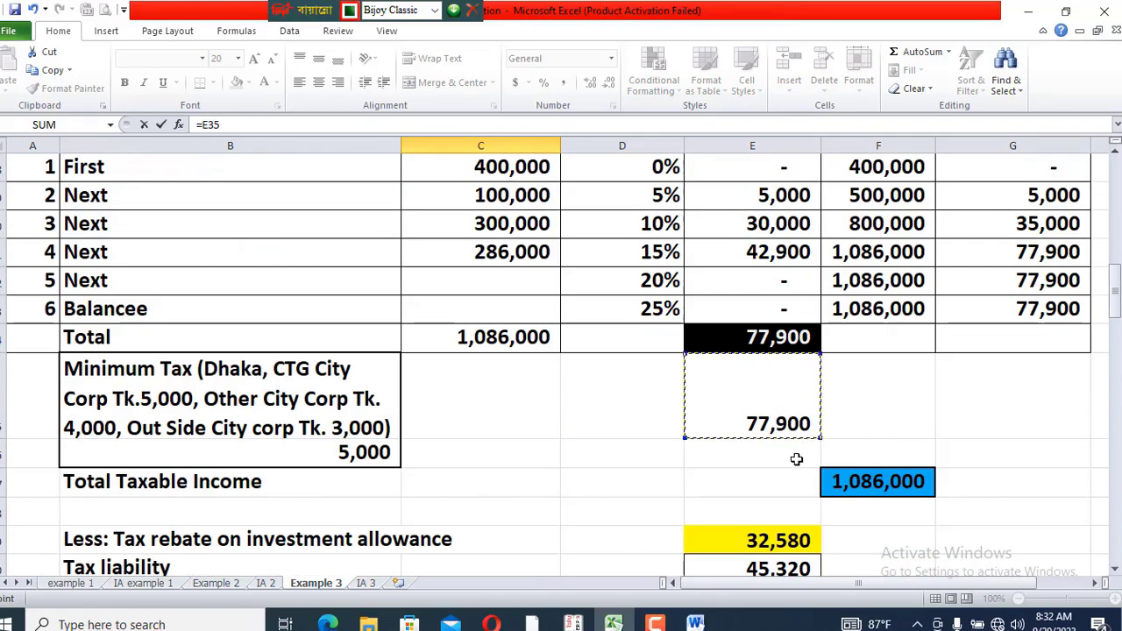
type("+")
scroll(796, 459, "down", 2)
scroll(778, 459, "down", 3)
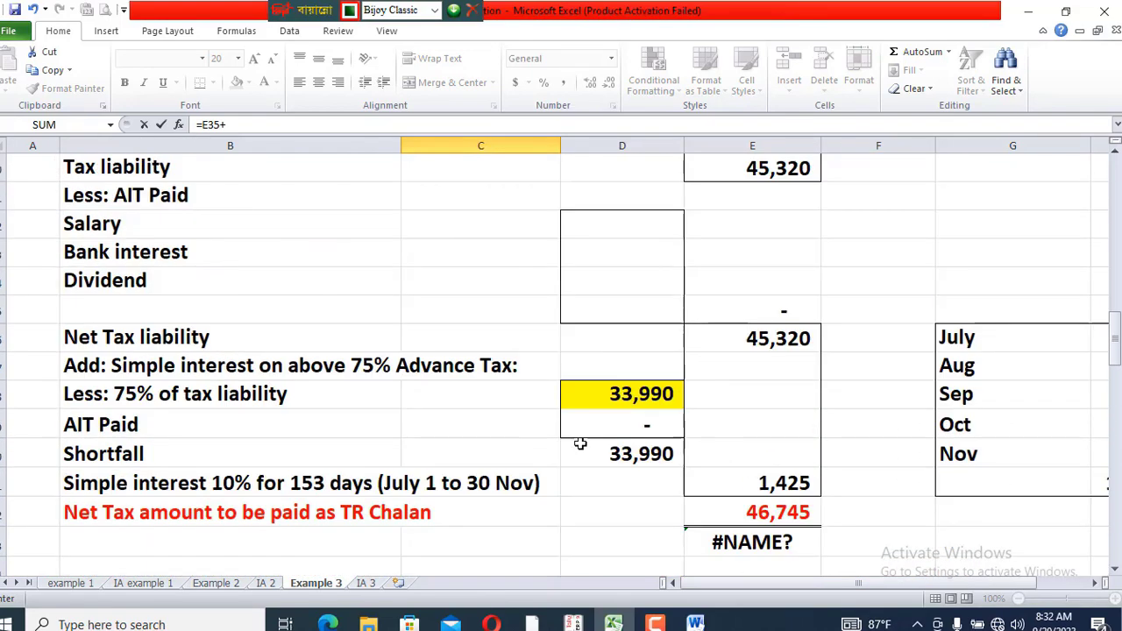
left_click(778, 483)
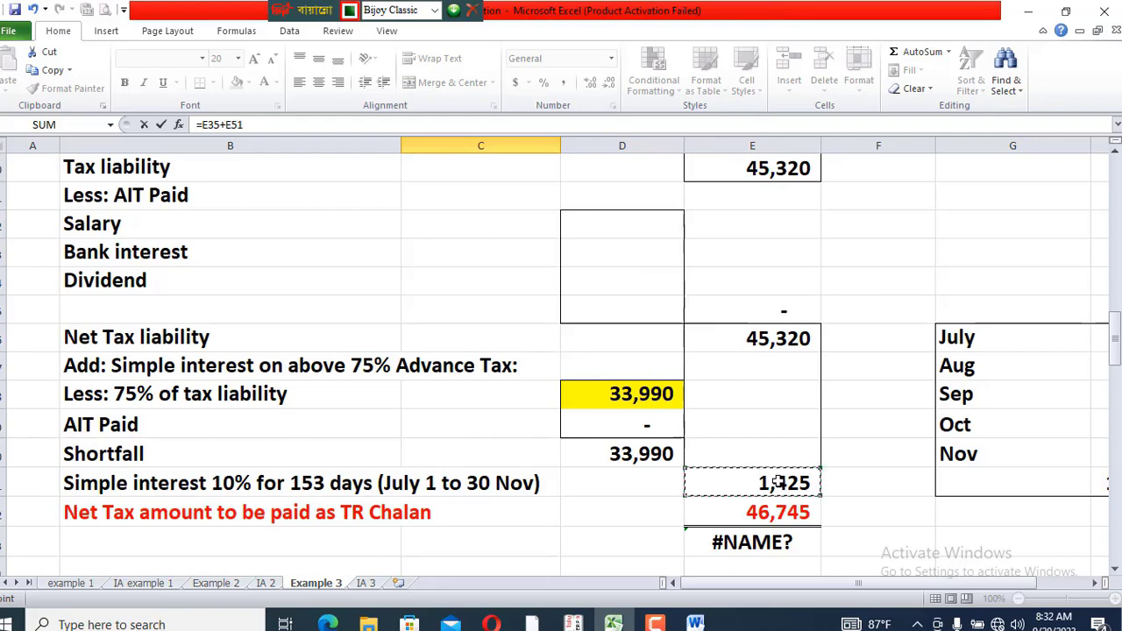
key("Return")
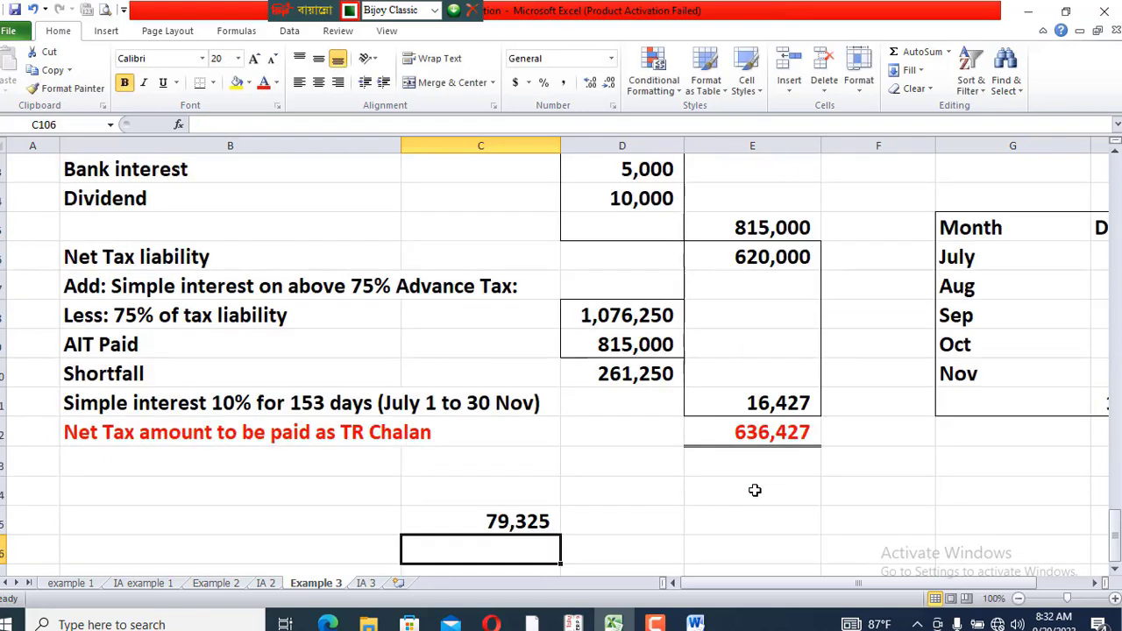
Review the sum formula in C105 alongside the second computation's net TR Chalan section and tax slab table
left_click(501, 519)
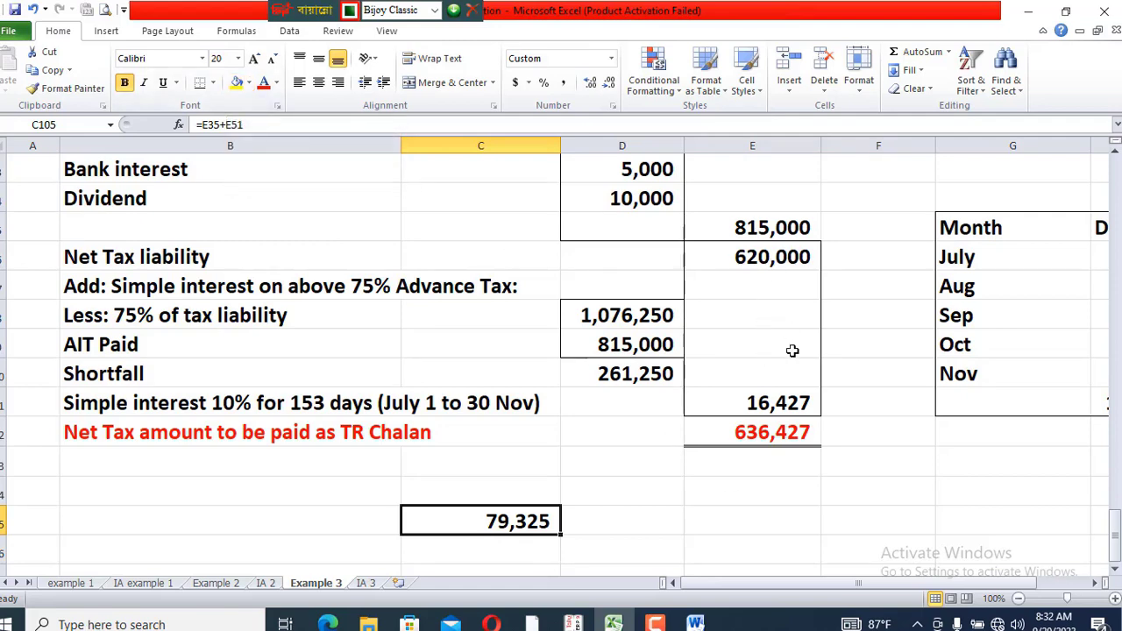
left_click(694, 530)
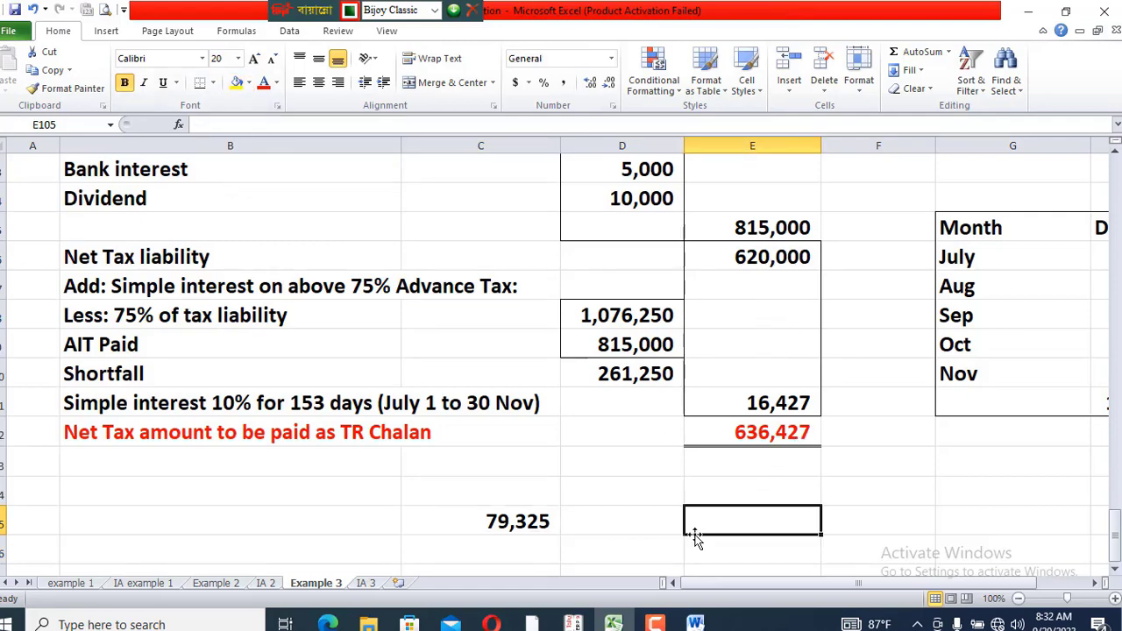
scroll(696, 532, "up", 1)
scroll(697, 536, "down", 3)
key("Left")
key("Left")
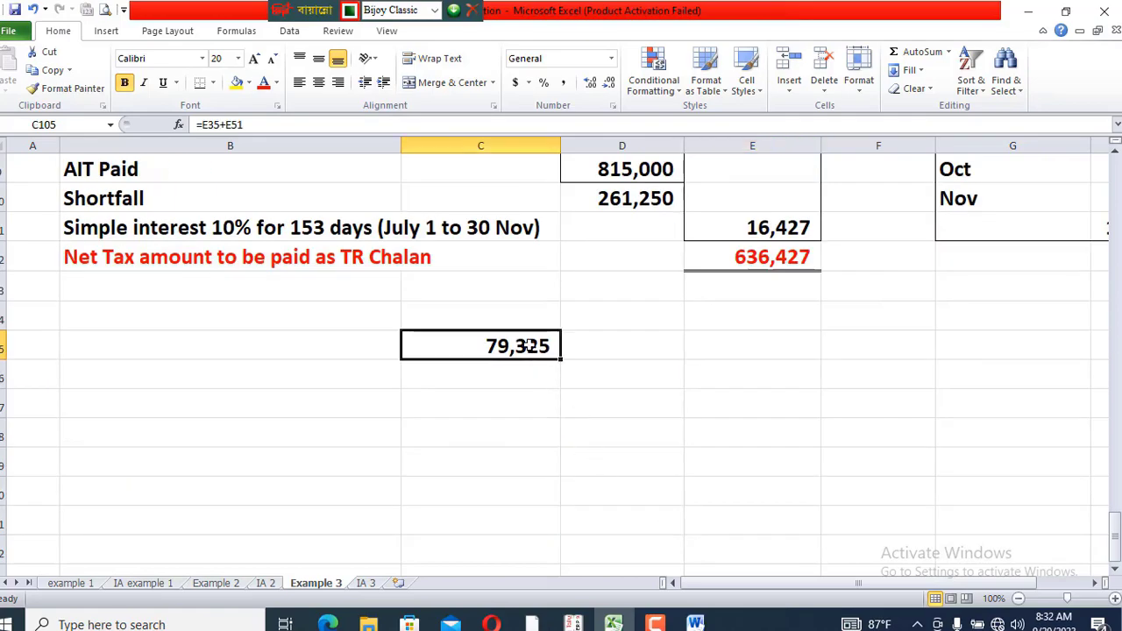
scroll(568, 445, "up", 10)
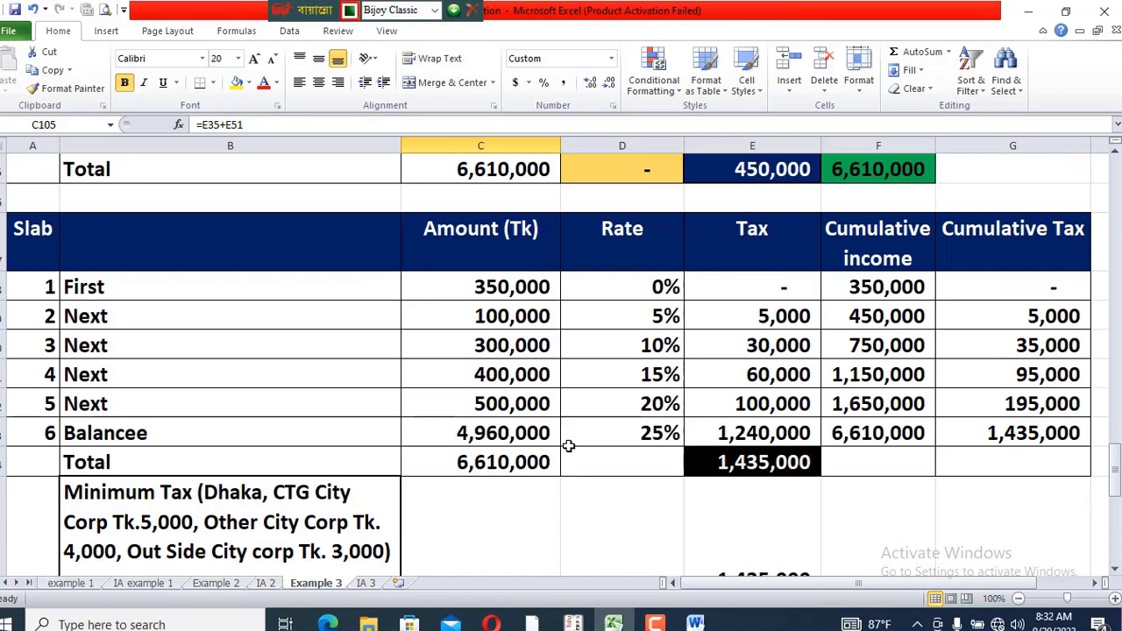
scroll(568, 446, "up", 3)
scroll(567, 452, "down", 13)
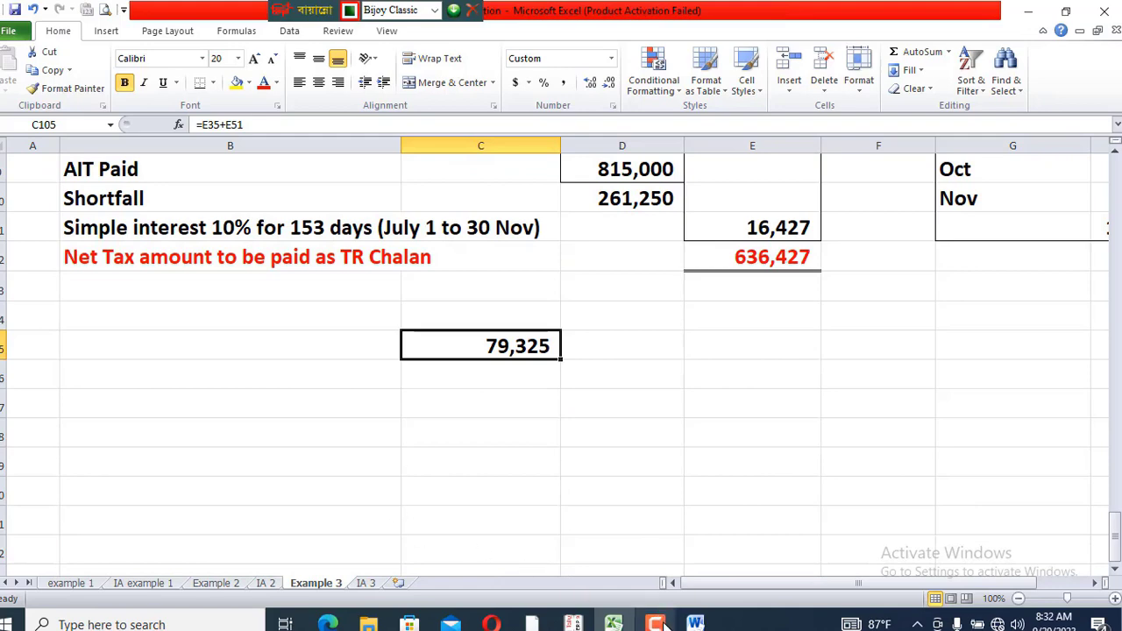
Switch to the Word document and place the cursor below the closing Excel sheet note on the last page
left_click(695, 623)
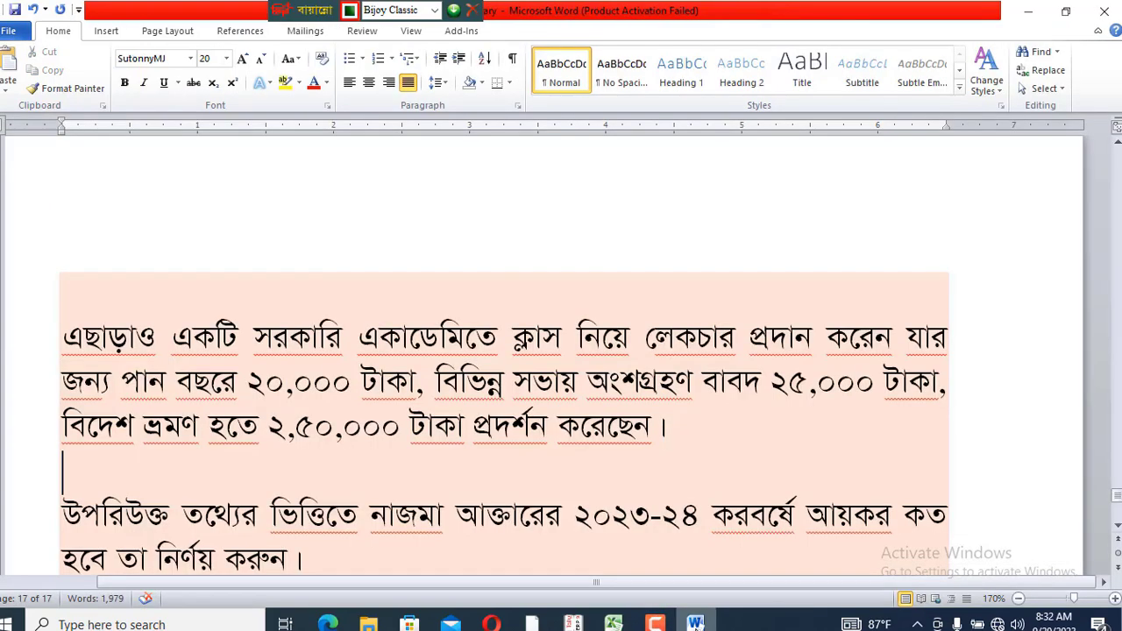
scroll(570, 456, "down", 7)
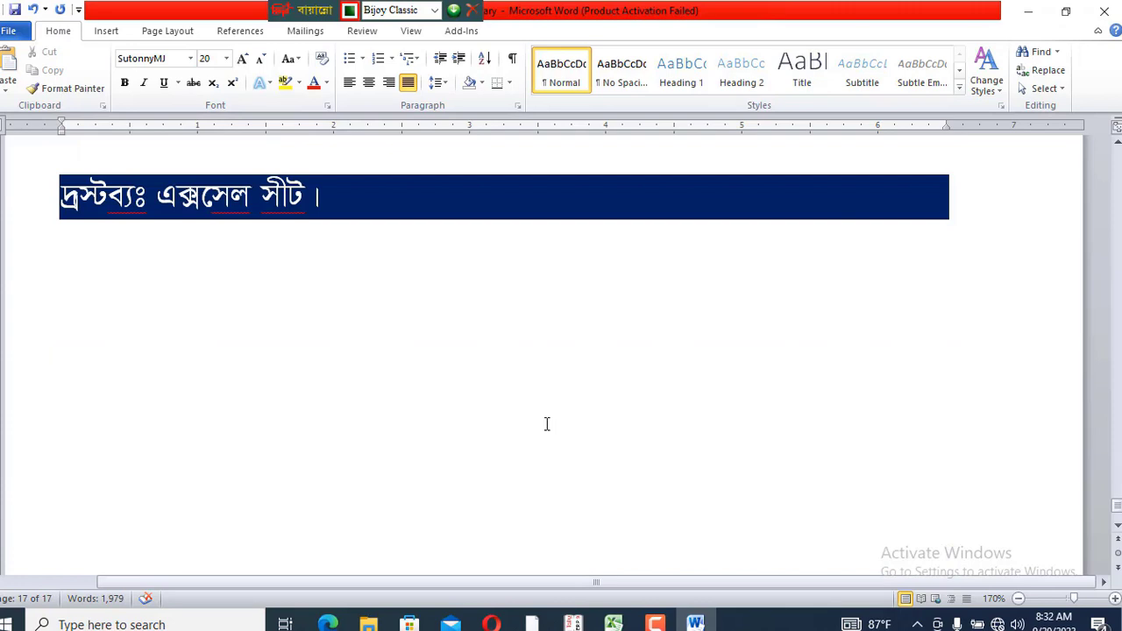
scroll(546, 424, "up", 1)
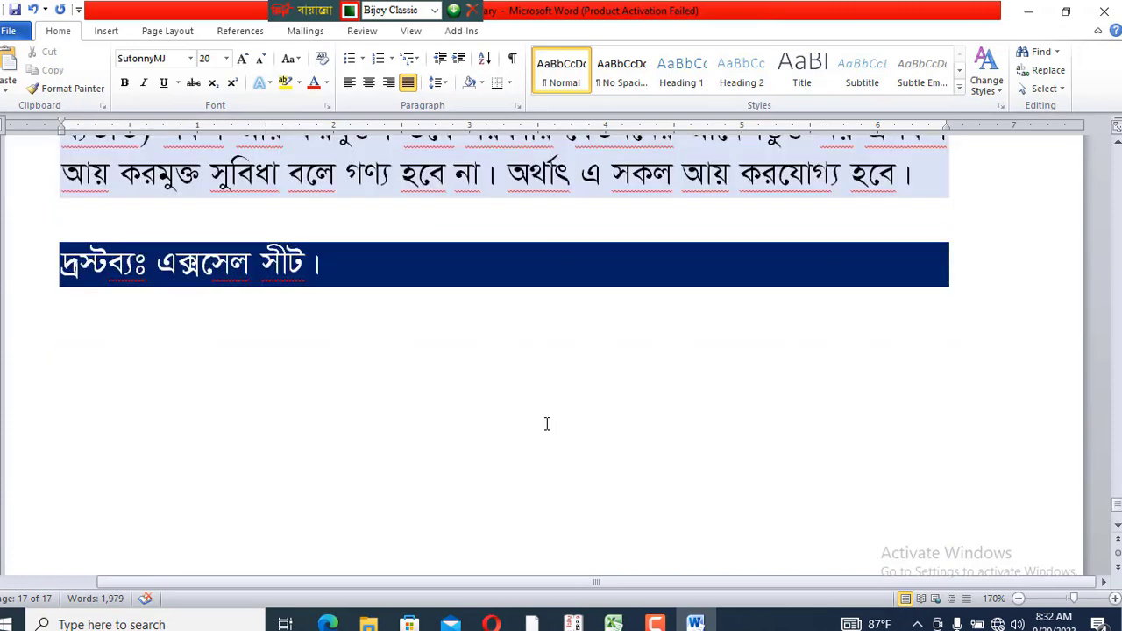
left_click(479, 388)
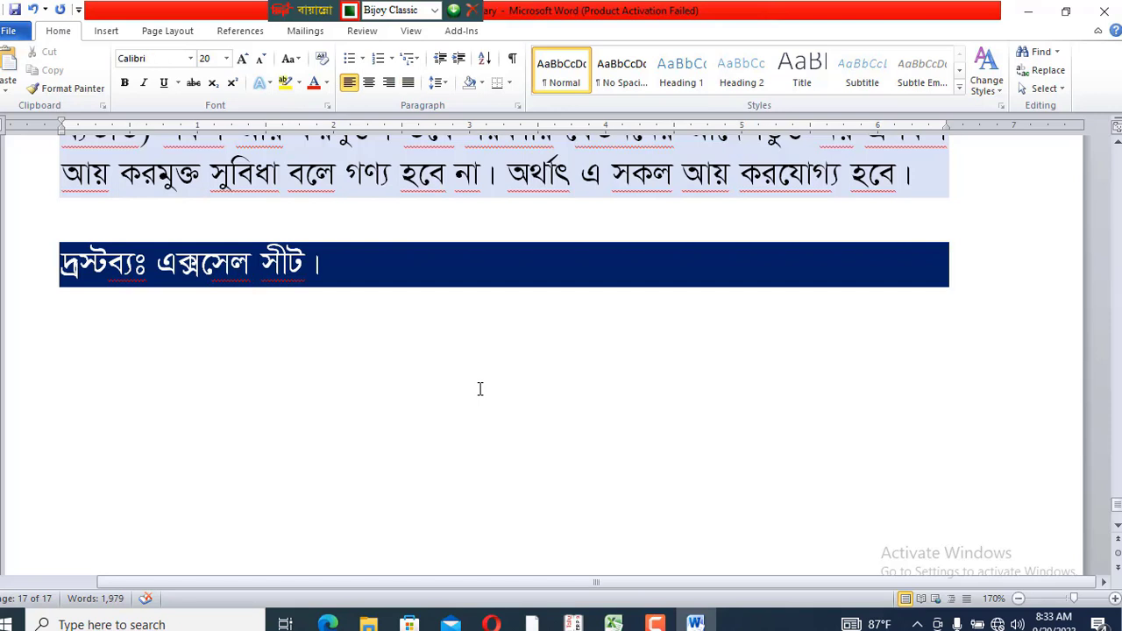